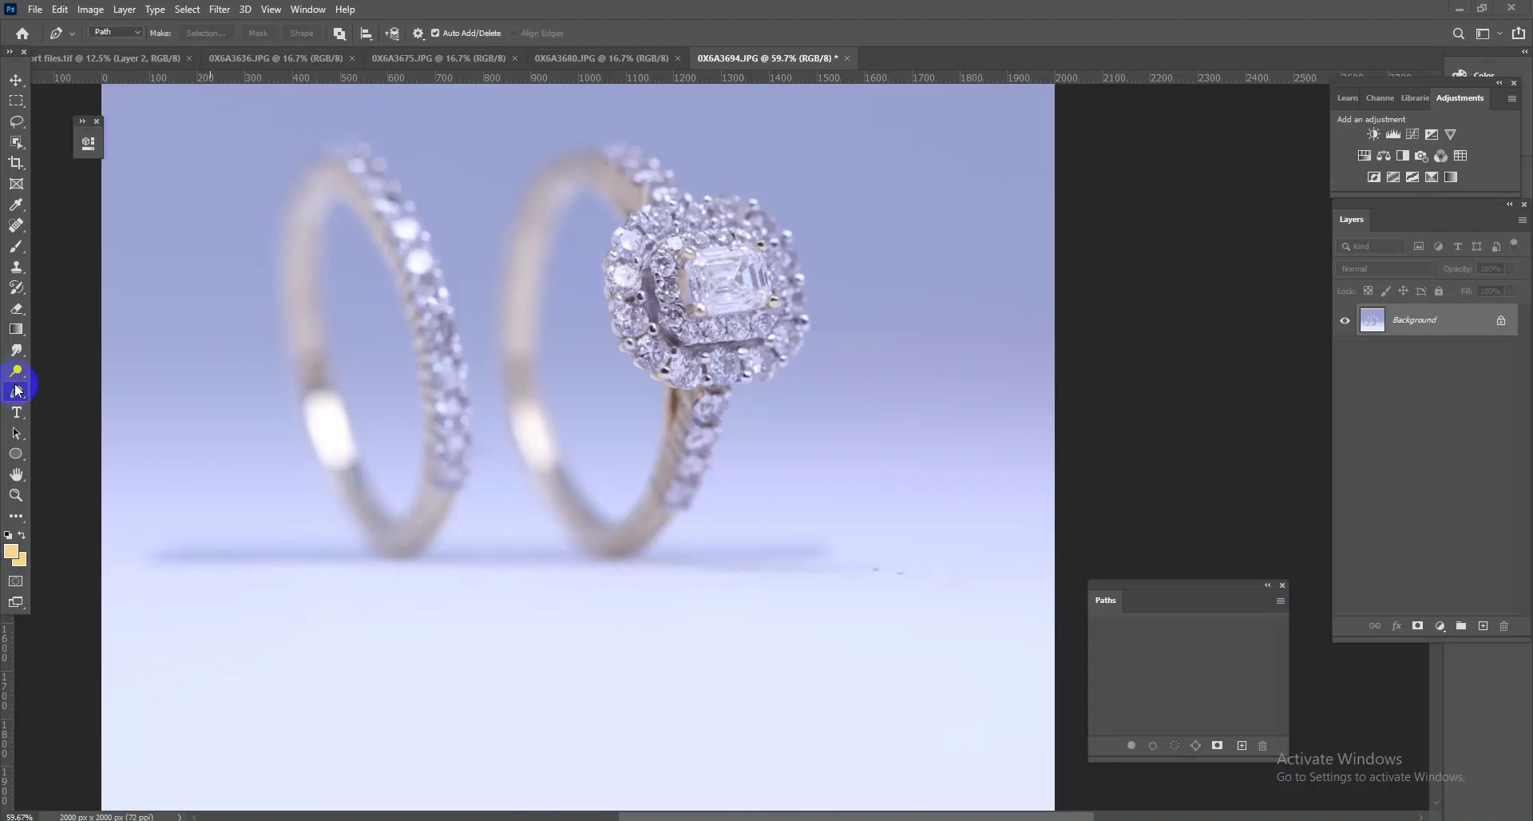
- Start a Pen outline at the halo's lower edge and trace it up the halo's left side
{"action": "scroll", "coordinate": [651, 447], "scroll_direction": "up", "scroll_amount": 5}
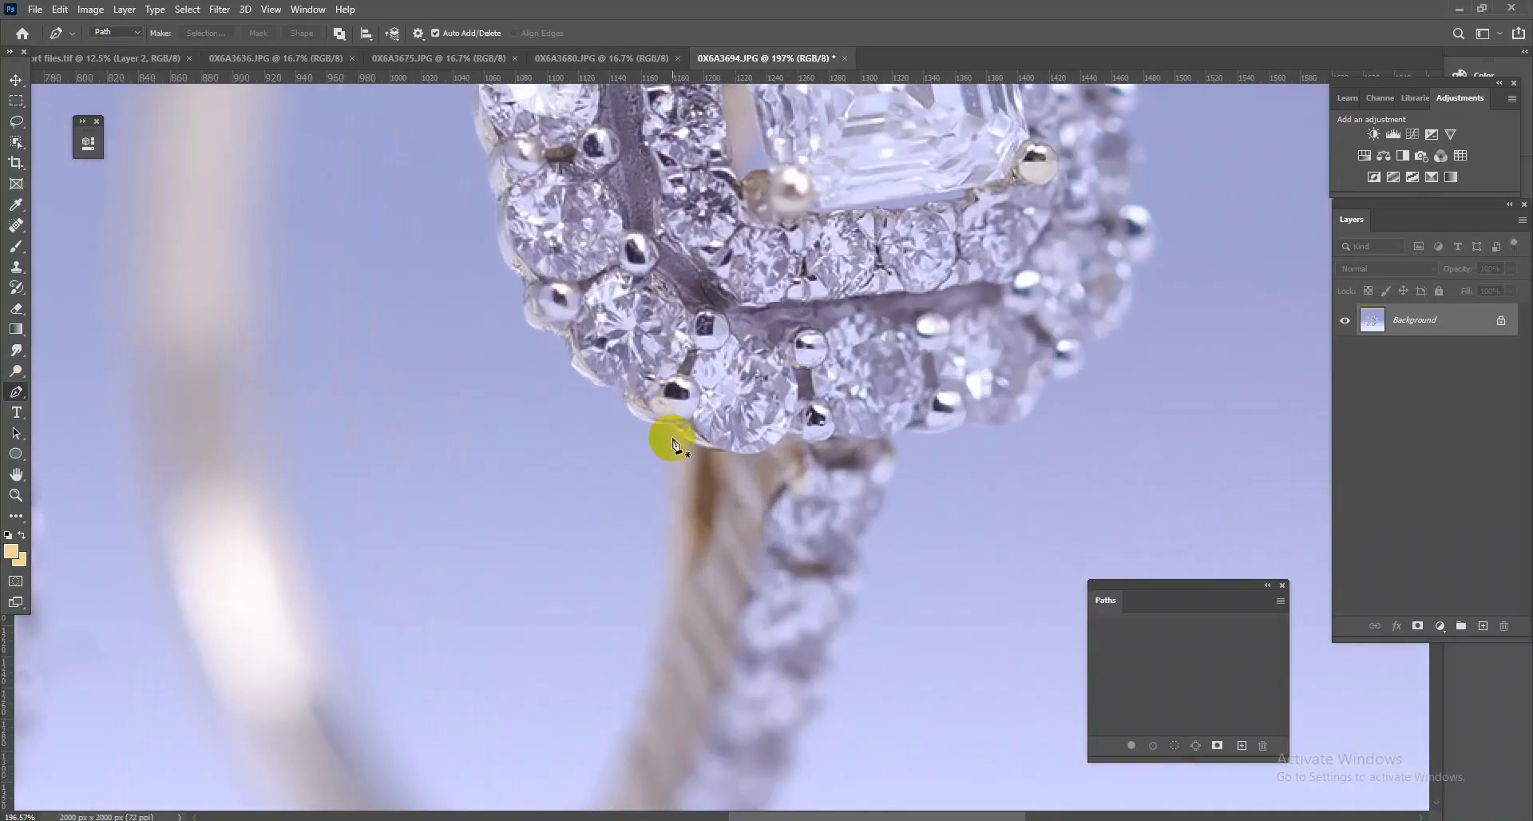
{"action": "left_click", "coordinate": [666, 428]}
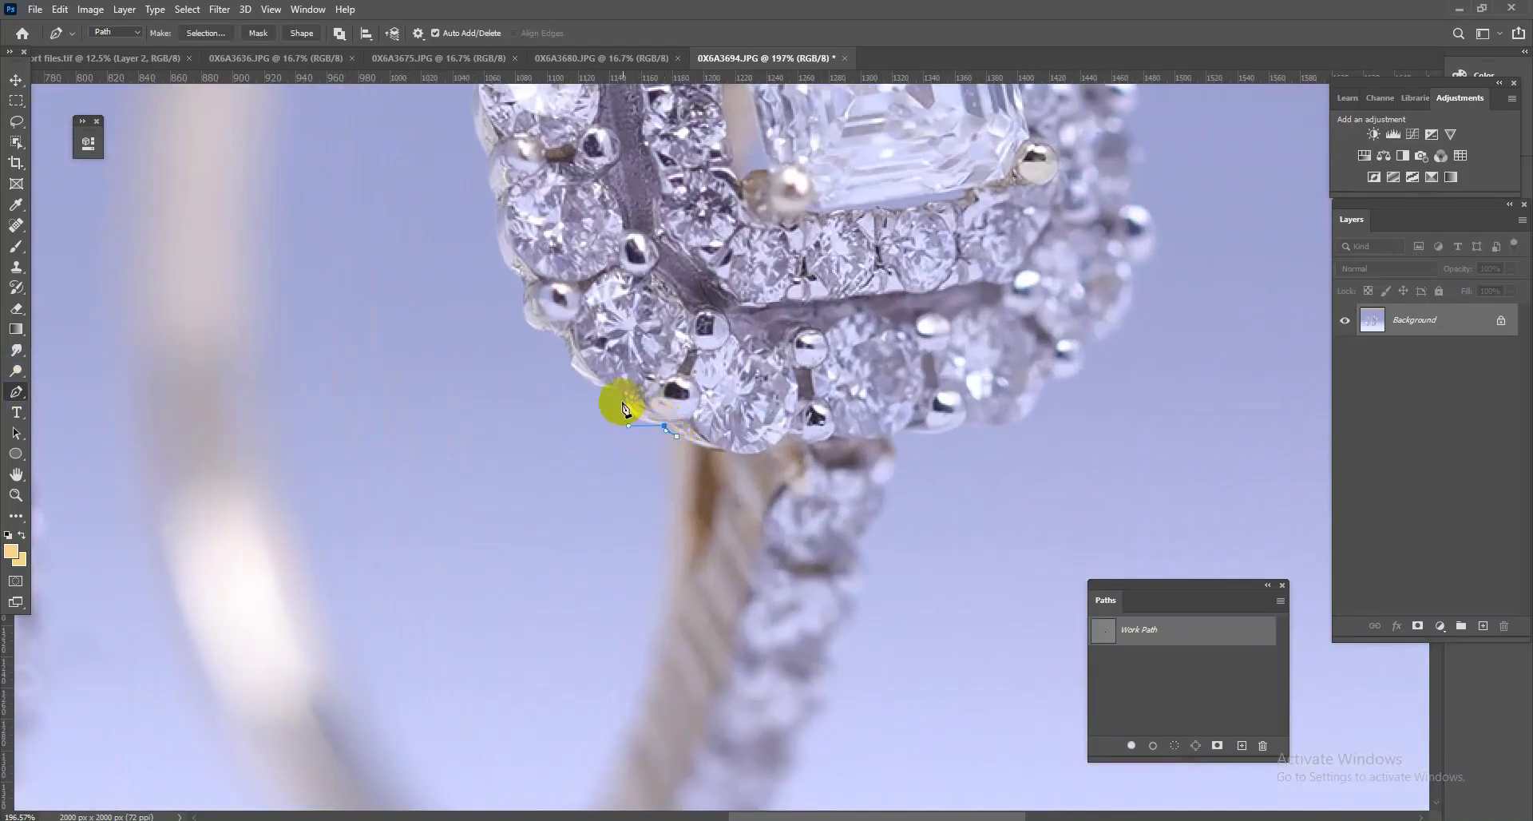
{"action": "mouse_move", "coordinate": [620, 393]}
{"action": "left_mouse_down"}
{"action": "mouse_move", "coordinate": [577, 389]}
{"action": "mouse_move", "coordinate": [511, 328]}
{"action": "mouse_move", "coordinate": [525, 265]}
{"action": "left_mouse_up"}
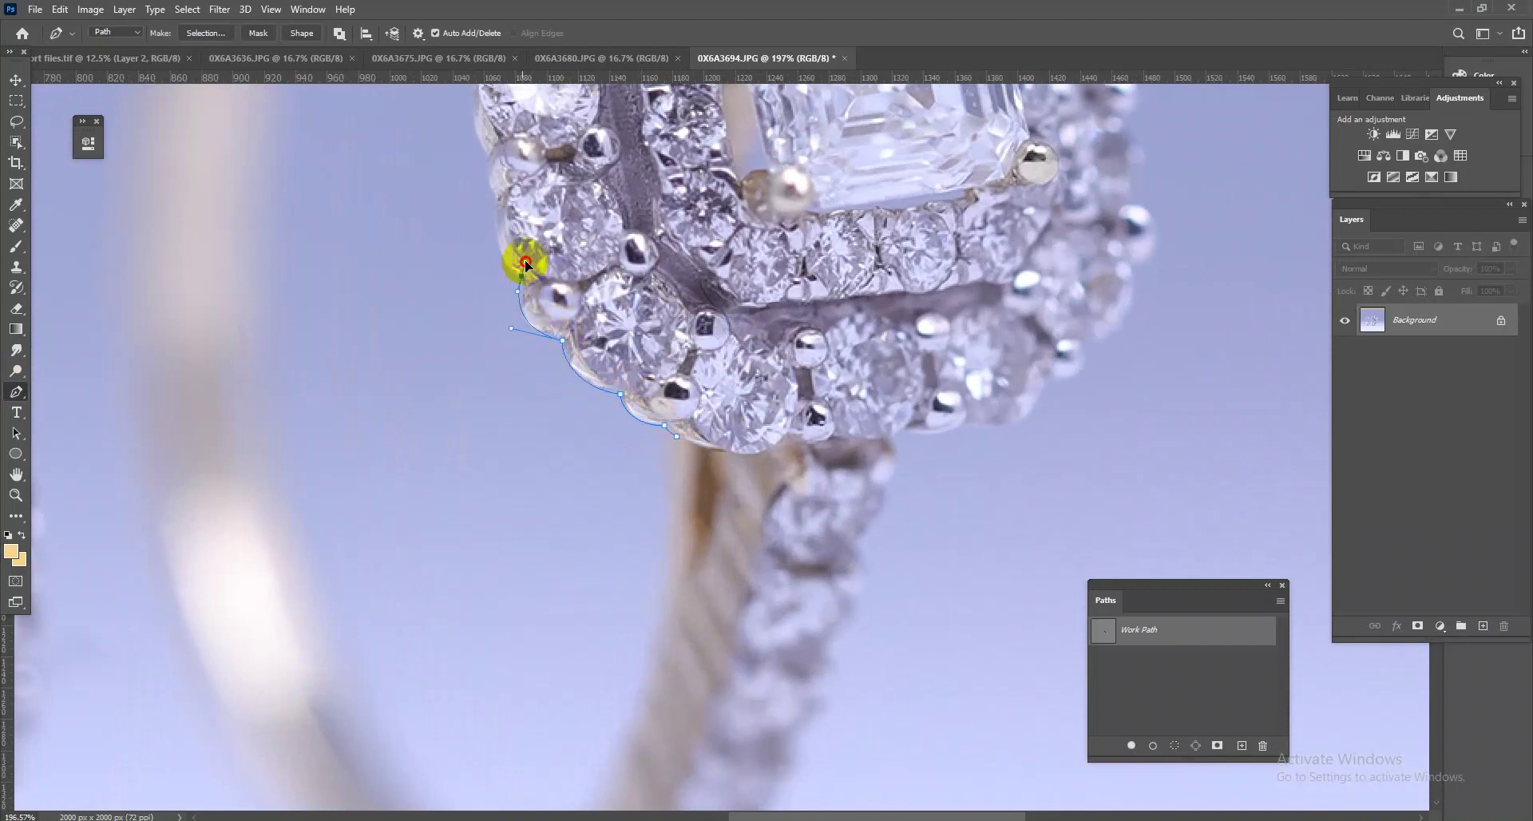
{"action": "scroll", "coordinate": [527, 267], "scroll_direction": "up", "scroll_amount": 5}
{"action": "scroll", "coordinate": [551, 280], "scroll_direction": "left", "scroll_amount": 3}
{"action": "mouse_move", "coordinate": [591, 370]}
{"action": "left_mouse_down"}
{"action": "mouse_move", "coordinate": [564, 289]}
{"action": "mouse_move", "coordinate": [600, 375]}
{"action": "mouse_move", "coordinate": [575, 333]}
{"action": "left_mouse_up"}
{"action": "mouse_move", "coordinate": [613, 265]}
{"action": "left_mouse_down"}
{"action": "mouse_move", "coordinate": [628, 269]}
{"action": "mouse_move", "coordinate": [615, 240]}
{"action": "left_mouse_up"}
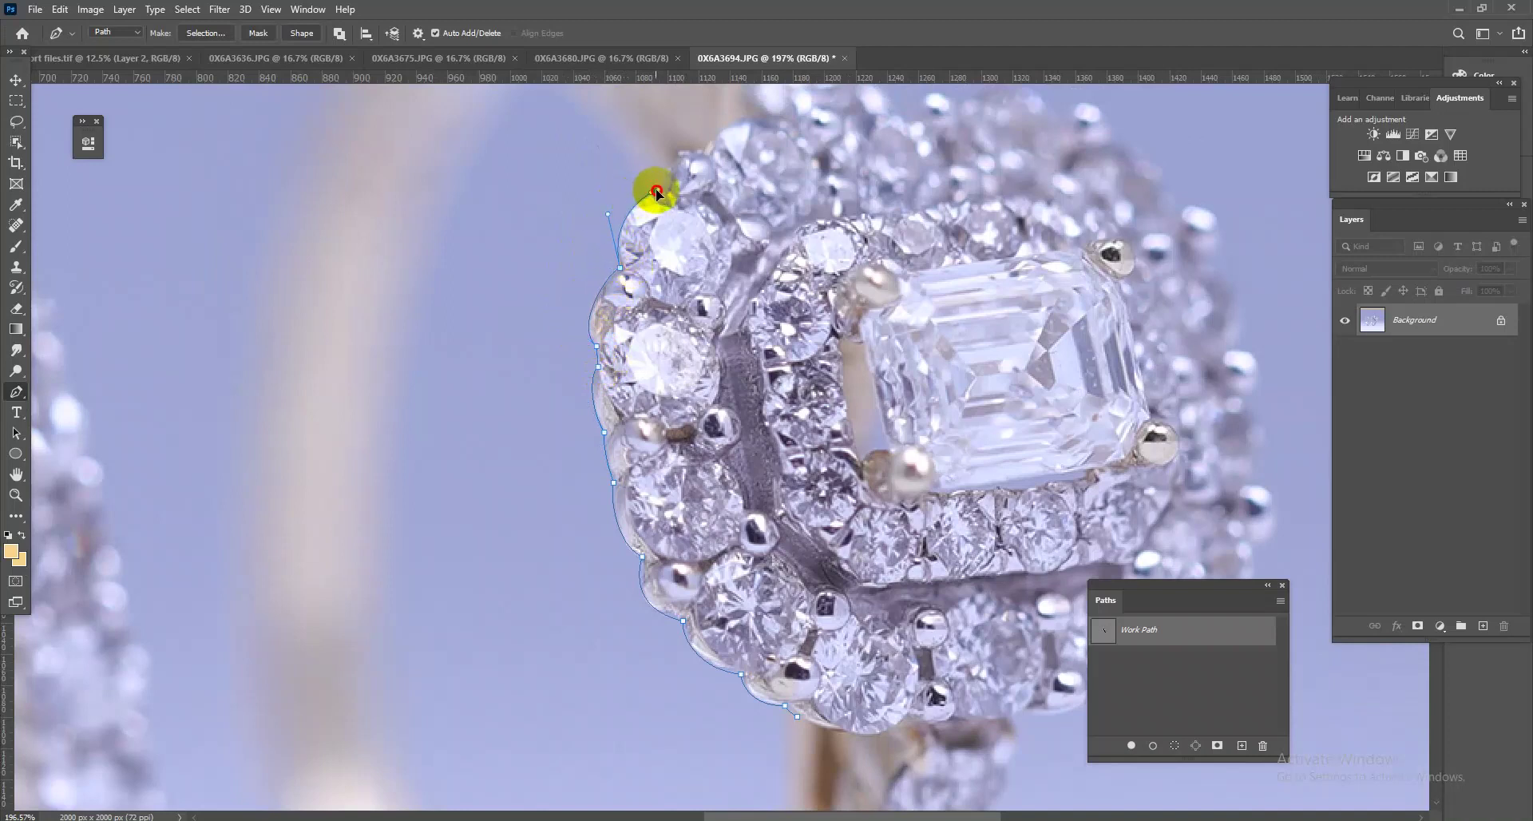
- Curve the outline over the band's top and around the inner opening, closing it at its start
{"action": "scroll", "coordinate": [650, 205], "scroll_direction": "down", "scroll_amount": 3}
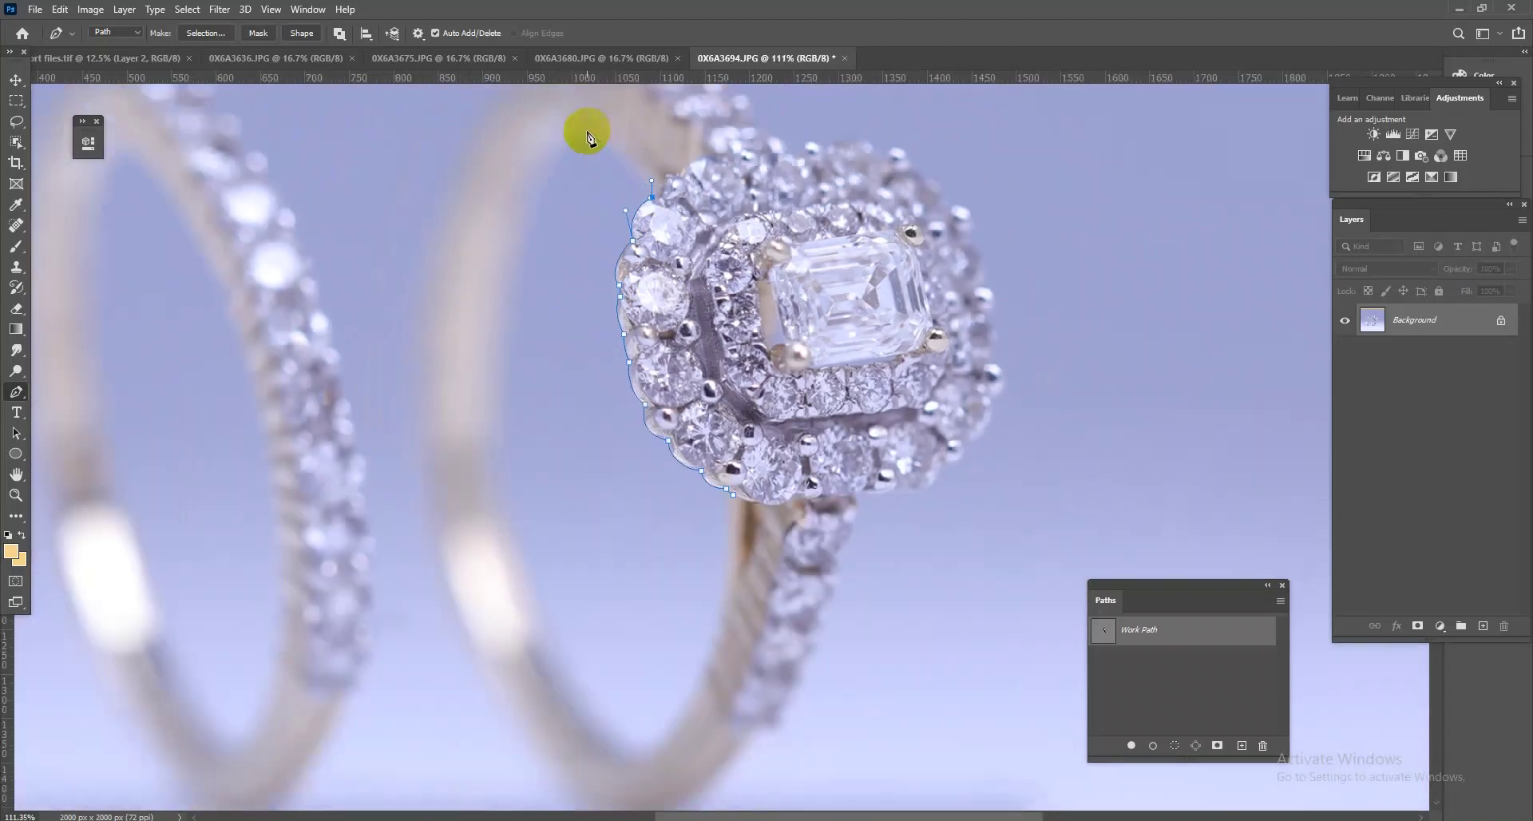
{"action": "left_click_drag", "start_coordinate": [583, 134], "coordinate": [514, 155]}
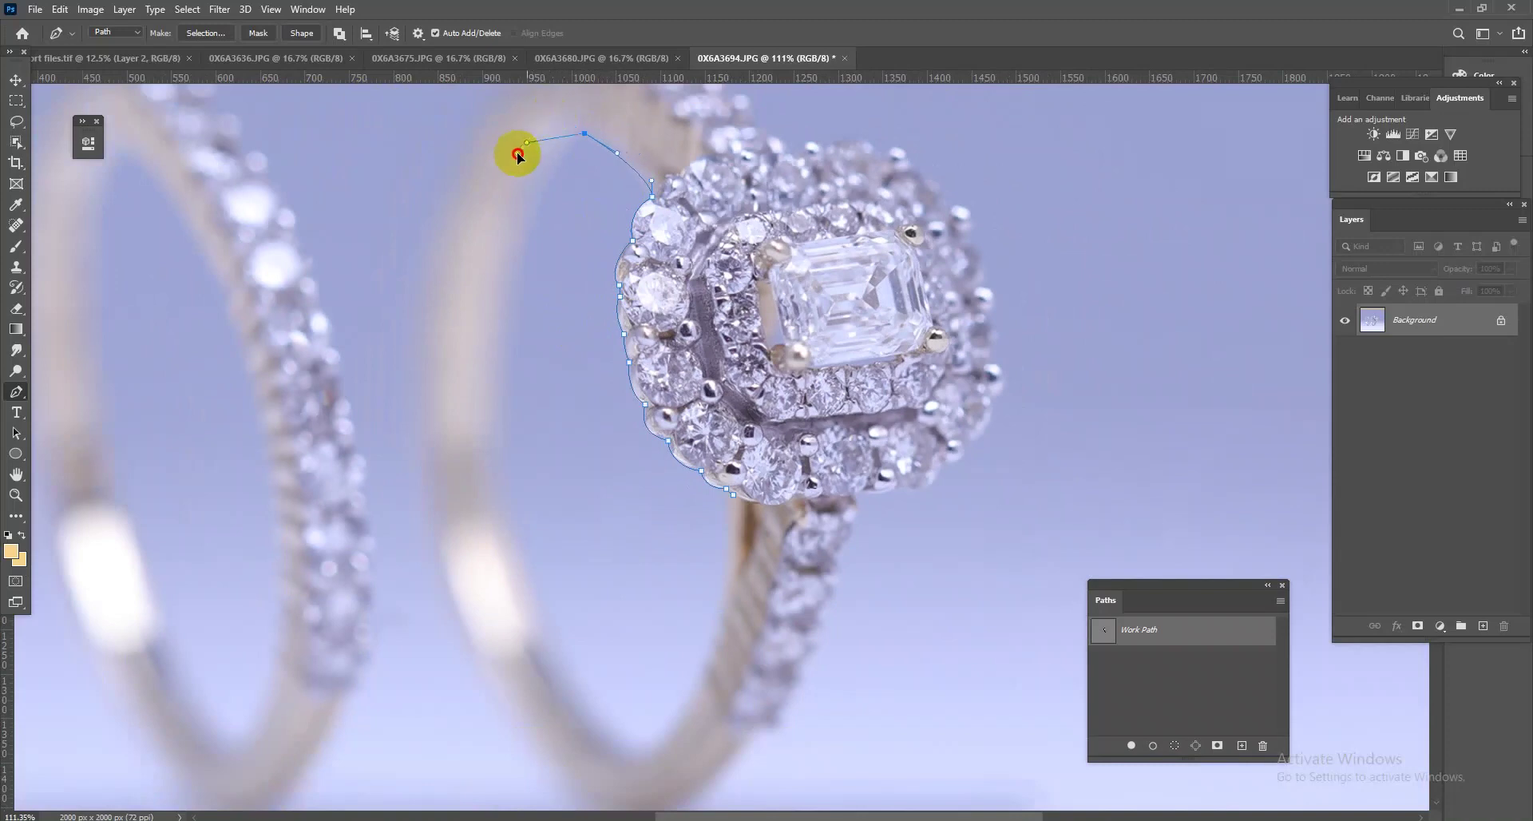
{"action": "scroll", "coordinate": [518, 174], "scroll_direction": "down", "scroll_amount": 3}
{"action": "mouse_move", "coordinate": [623, 537]}
{"action": "left_mouse_down"}
{"action": "mouse_move", "coordinate": [760, 621]}
{"action": "mouse_move", "coordinate": [627, 535]}
{"action": "left_mouse_up"}
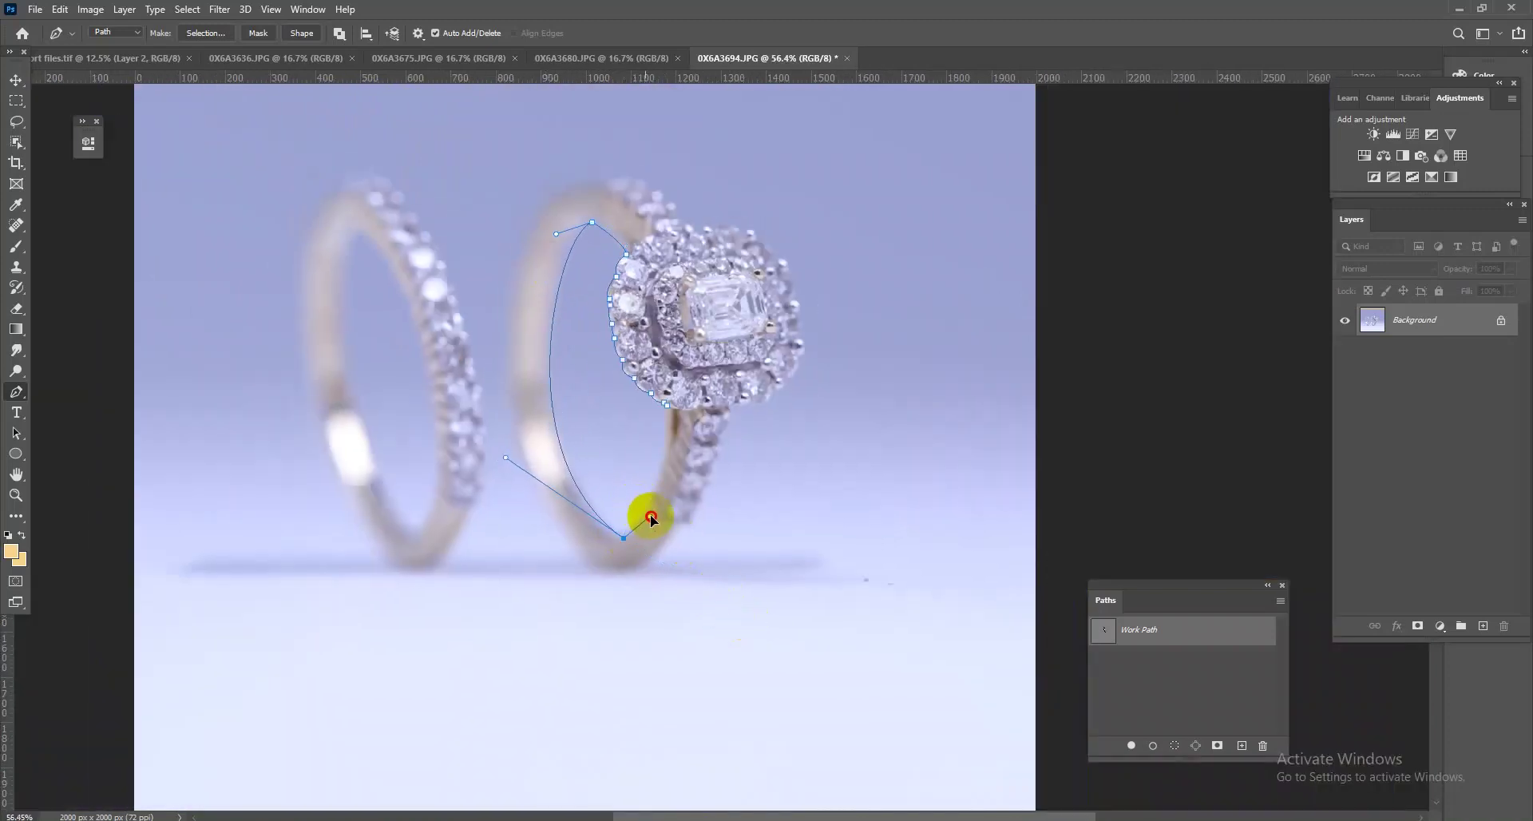
{"action": "scroll", "coordinate": [627, 535], "scroll_direction": "up", "scroll_amount": 2}
{"action": "mouse_move", "coordinate": [627, 535]}
{"action": "left_mouse_down"}
{"action": "mouse_move", "coordinate": [805, 688]}
{"action": "mouse_move", "coordinate": [770, 642]}
{"action": "mouse_move", "coordinate": [651, 564]}
{"action": "left_mouse_up"}
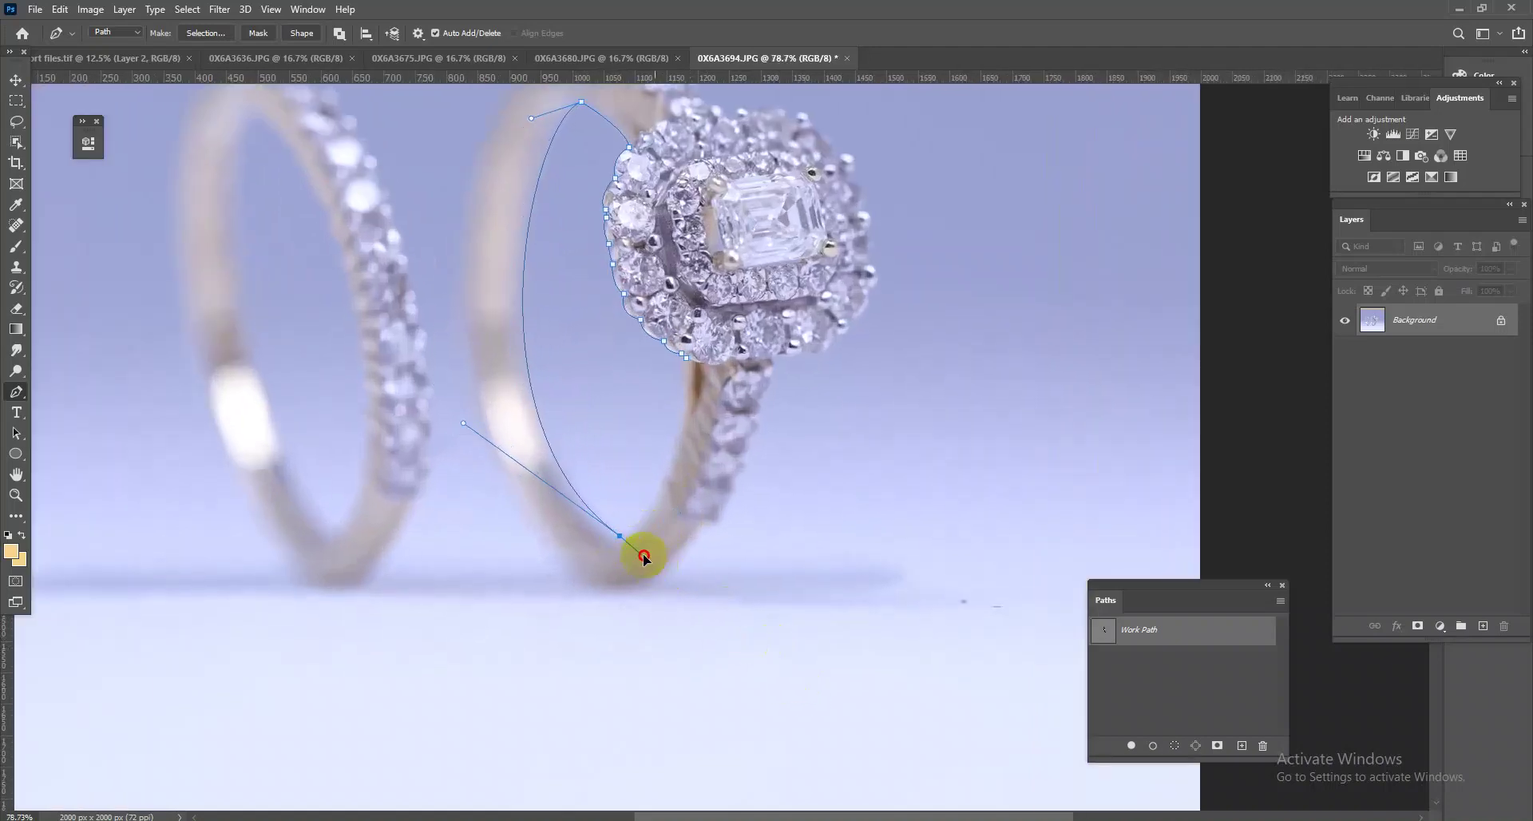
{"action": "left_click_drag", "start_coordinate": [685, 357], "coordinate": [685, 268]}
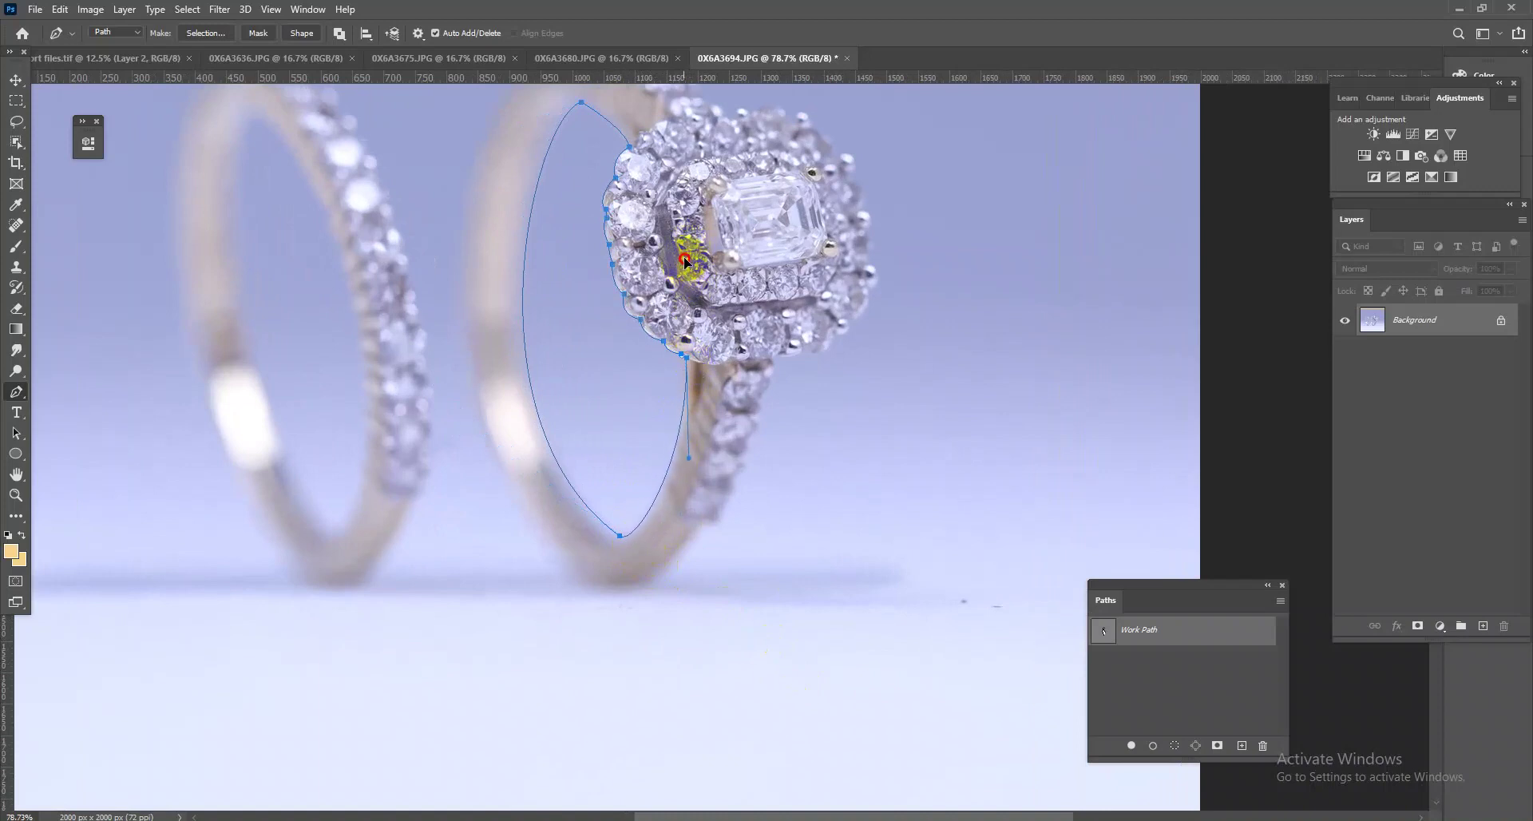
- Select points on the halo outline and begin a new outline at the band's base
{"action": "scroll", "coordinate": [599, 194], "scroll_direction": "up", "scroll_amount": 3}
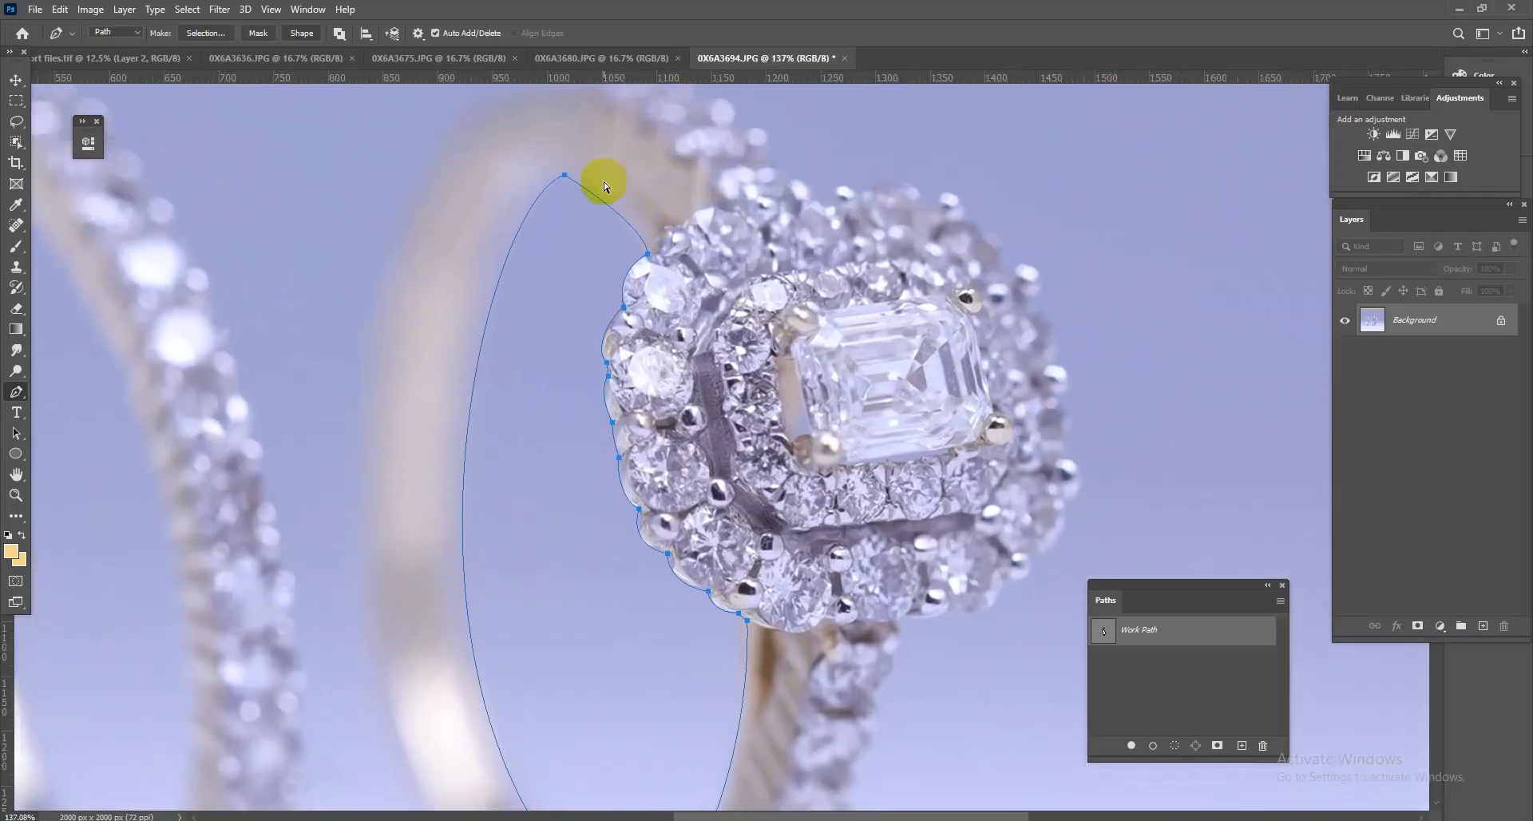
{"action": "left_click", "coordinate": [646, 233]}
{"action": "left_click", "coordinate": [581, 174]}
{"action": "scroll", "coordinate": [591, 177], "scroll_direction": "down", "scroll_amount": 2}
{"action": "mouse_move", "coordinate": [678, 682]}
{"action": "left_mouse_down"}
{"action": "mouse_move", "coordinate": [466, 529]}
{"action": "mouse_move", "coordinate": [475, 507]}
{"action": "left_mouse_up"}
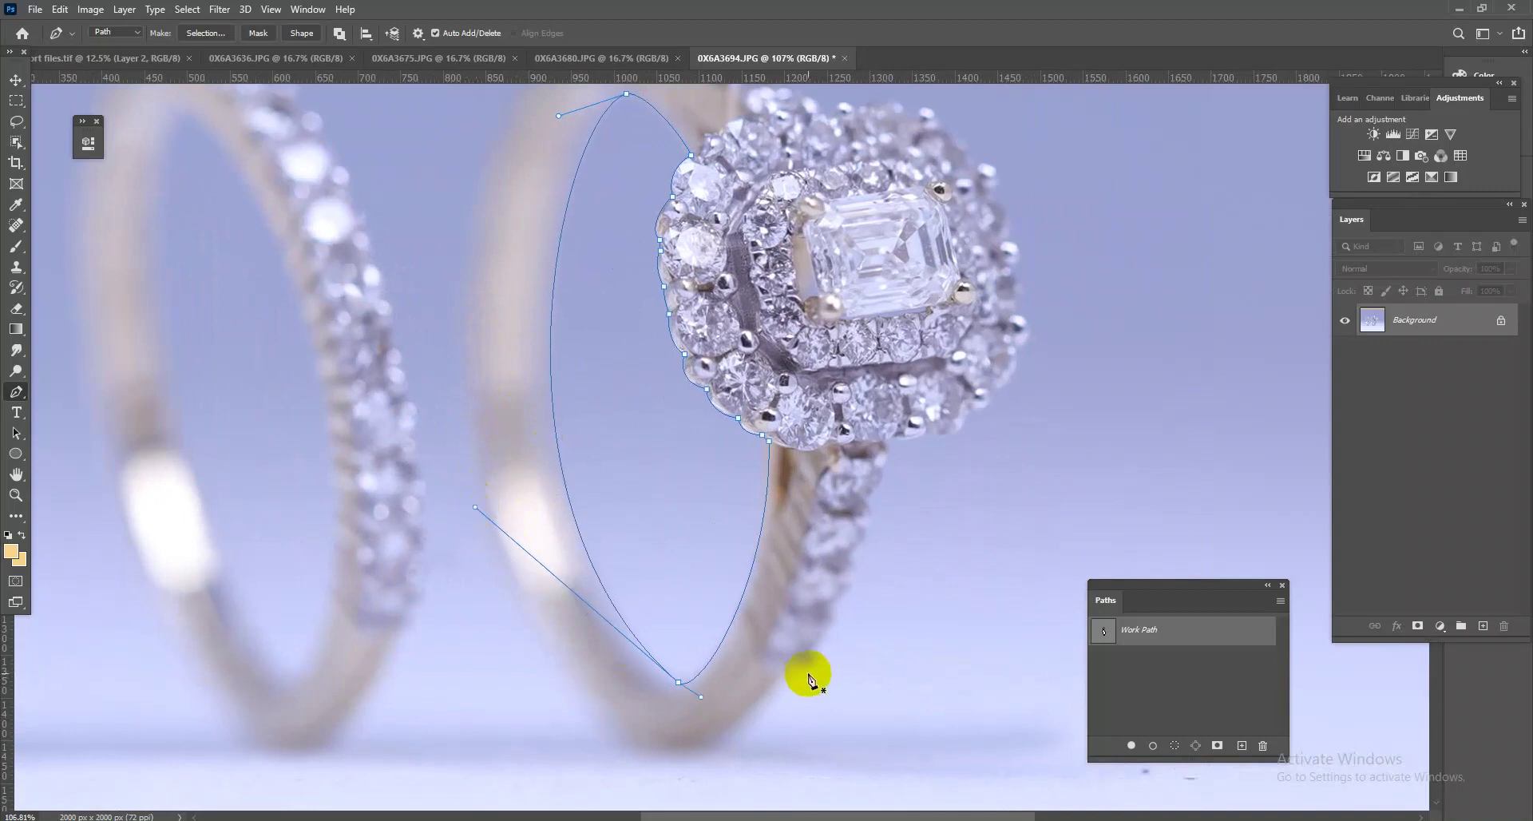
- Extend the second outline along the band's lower edge, up the diamond shank and around the halo's right side
{"action": "mouse_move", "coordinate": [783, 678]}
{"action": "left_mouse_down"}
{"action": "mouse_move", "coordinate": [805, 682]}
{"action": "mouse_move", "coordinate": [841, 623]}
{"action": "mouse_move", "coordinate": [892, 484]}
{"action": "left_mouse_up"}
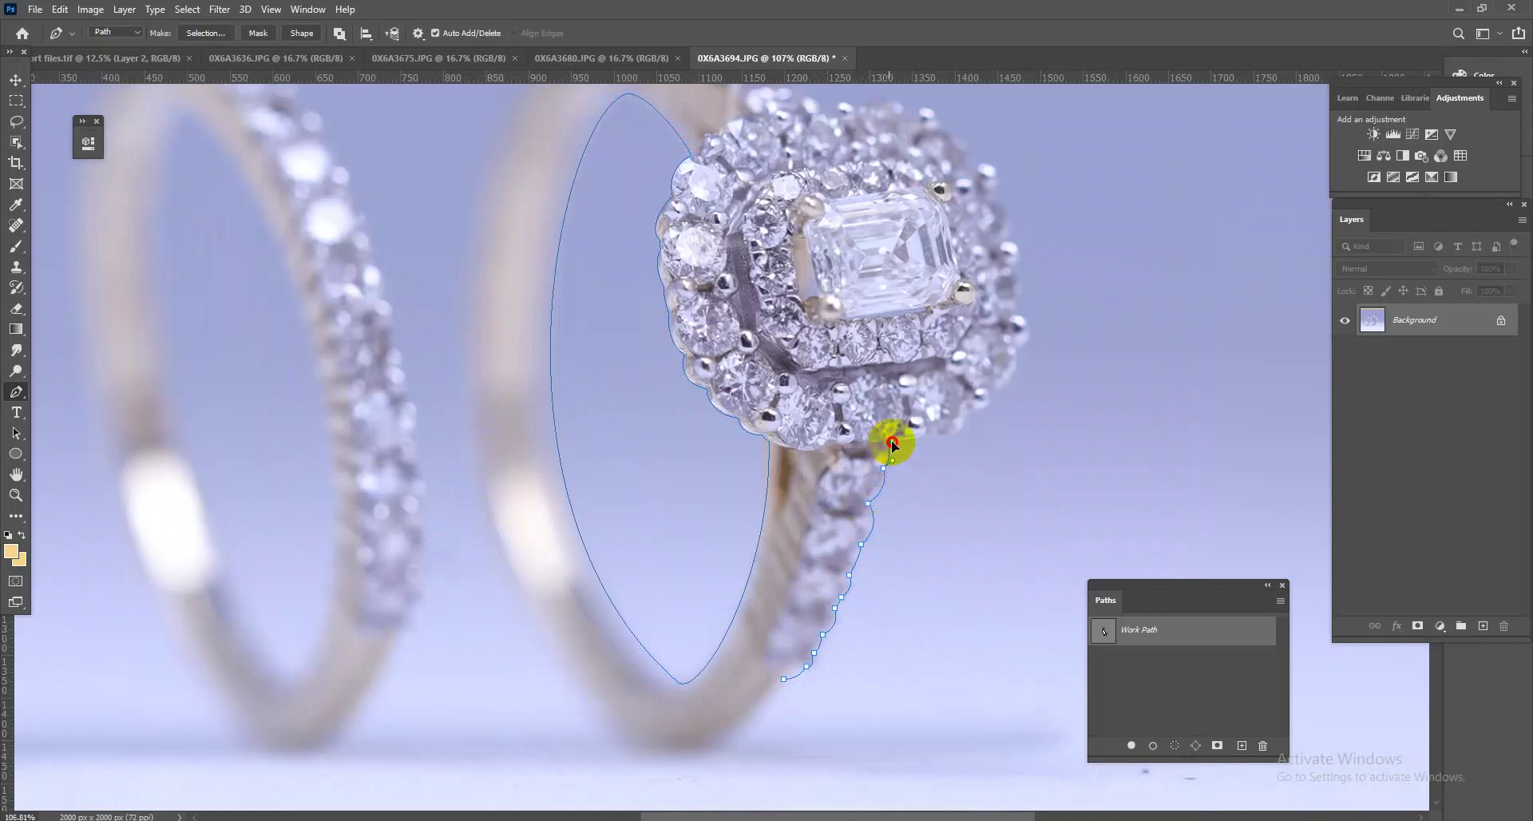
{"action": "mouse_move", "coordinate": [898, 441]}
{"action": "left_mouse_down"}
{"action": "mouse_move", "coordinate": [971, 413]}
{"action": "mouse_move", "coordinate": [981, 387]}
{"action": "mouse_move", "coordinate": [993, 405]}
{"action": "mouse_move", "coordinate": [1016, 385]}
{"action": "mouse_move", "coordinate": [1034, 327]}
{"action": "mouse_move", "coordinate": [1014, 225]}
{"action": "left_mouse_up"}
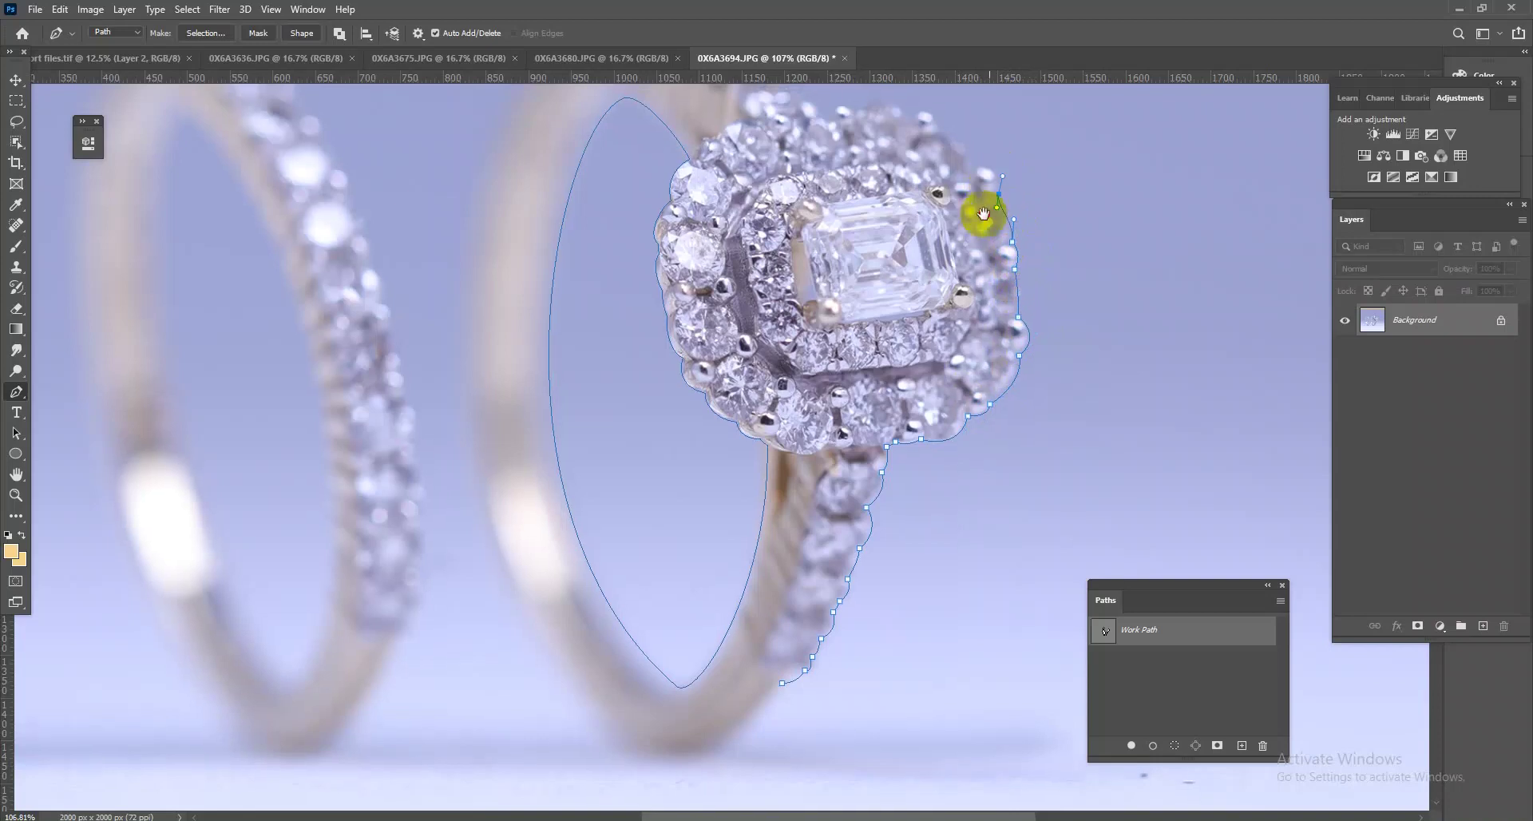
{"action": "scroll", "coordinate": [971, 264], "scroll_direction": "up", "scroll_amount": 1}
{"action": "scroll", "coordinate": [963, 287], "scroll_direction": "up", "scroll_amount": 1}
{"action": "mouse_move", "coordinate": [961, 291]}
{"action": "left_mouse_down"}
{"action": "mouse_move", "coordinate": [903, 208]}
{"action": "mouse_move", "coordinate": [728, 190]}
{"action": "mouse_move", "coordinate": [726, 152]}
{"action": "mouse_move", "coordinate": [663, 127]}
{"action": "mouse_move", "coordinate": [713, 226]}
{"action": "mouse_move", "coordinate": [664, 200]}
{"action": "mouse_move", "coordinate": [619, 215]}
{"action": "left_mouse_up"}
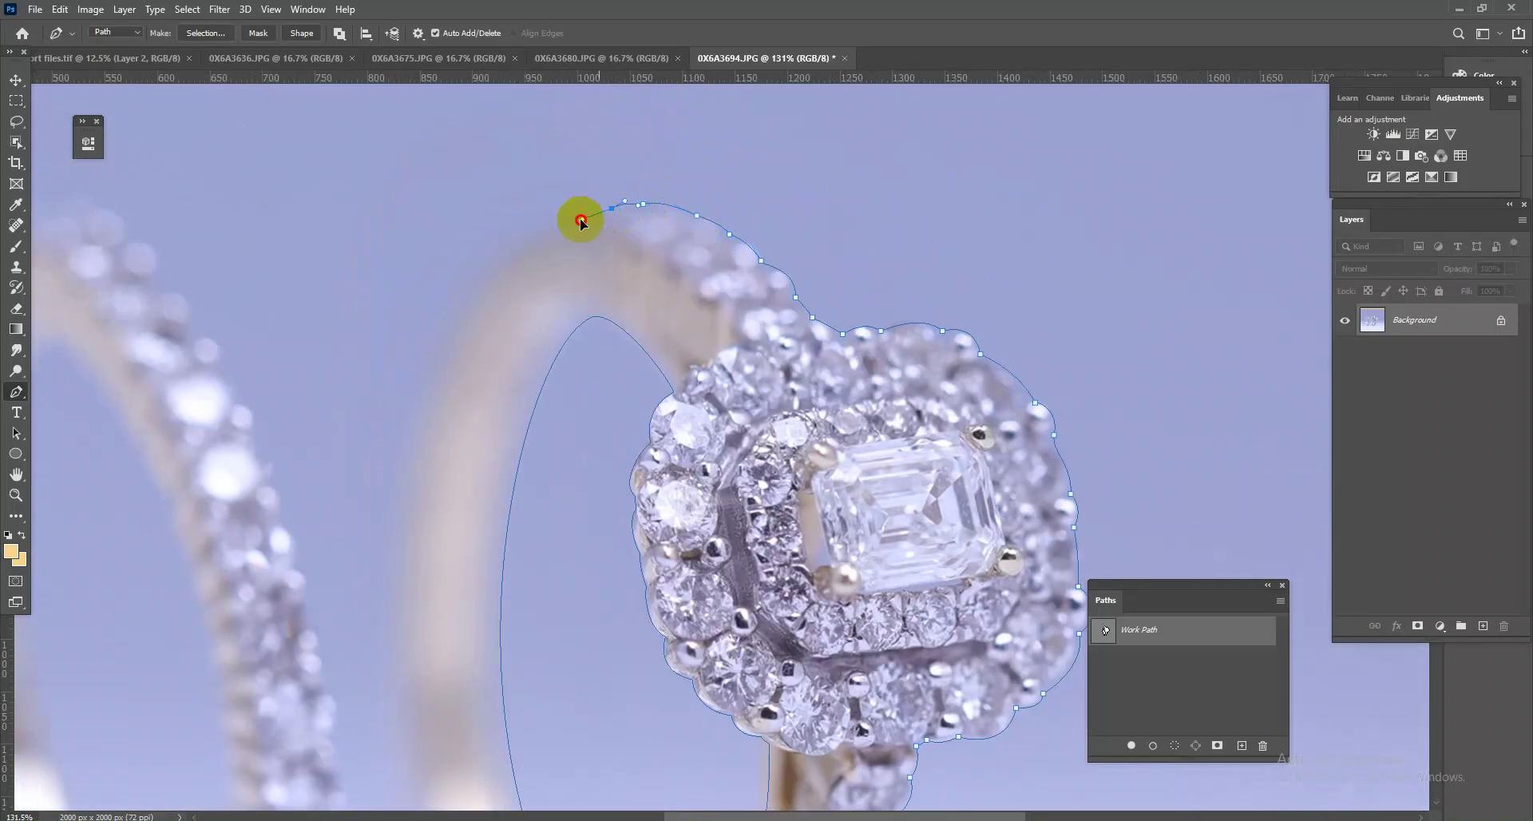
{"action": "scroll", "coordinate": [620, 338], "scroll_direction": "down", "scroll_amount": 5}
- Curve the outline down the band's outer left edge and close it at the base
{"action": "left_click_drag", "start_coordinate": [556, 483], "coordinate": [561, 633]}
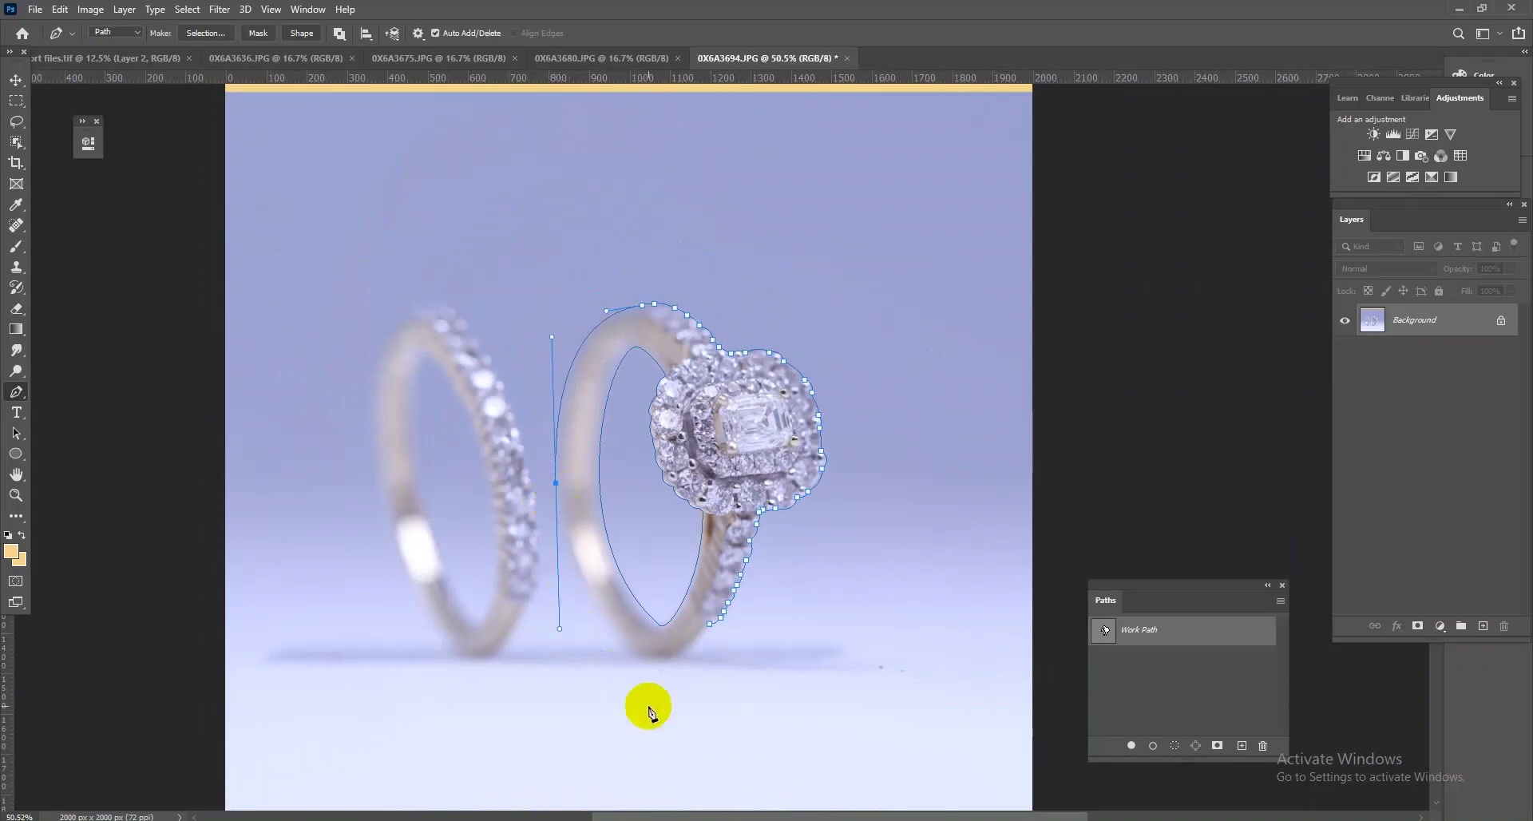
{"action": "scroll", "coordinate": [686, 665], "scroll_direction": "up", "scroll_amount": 3}
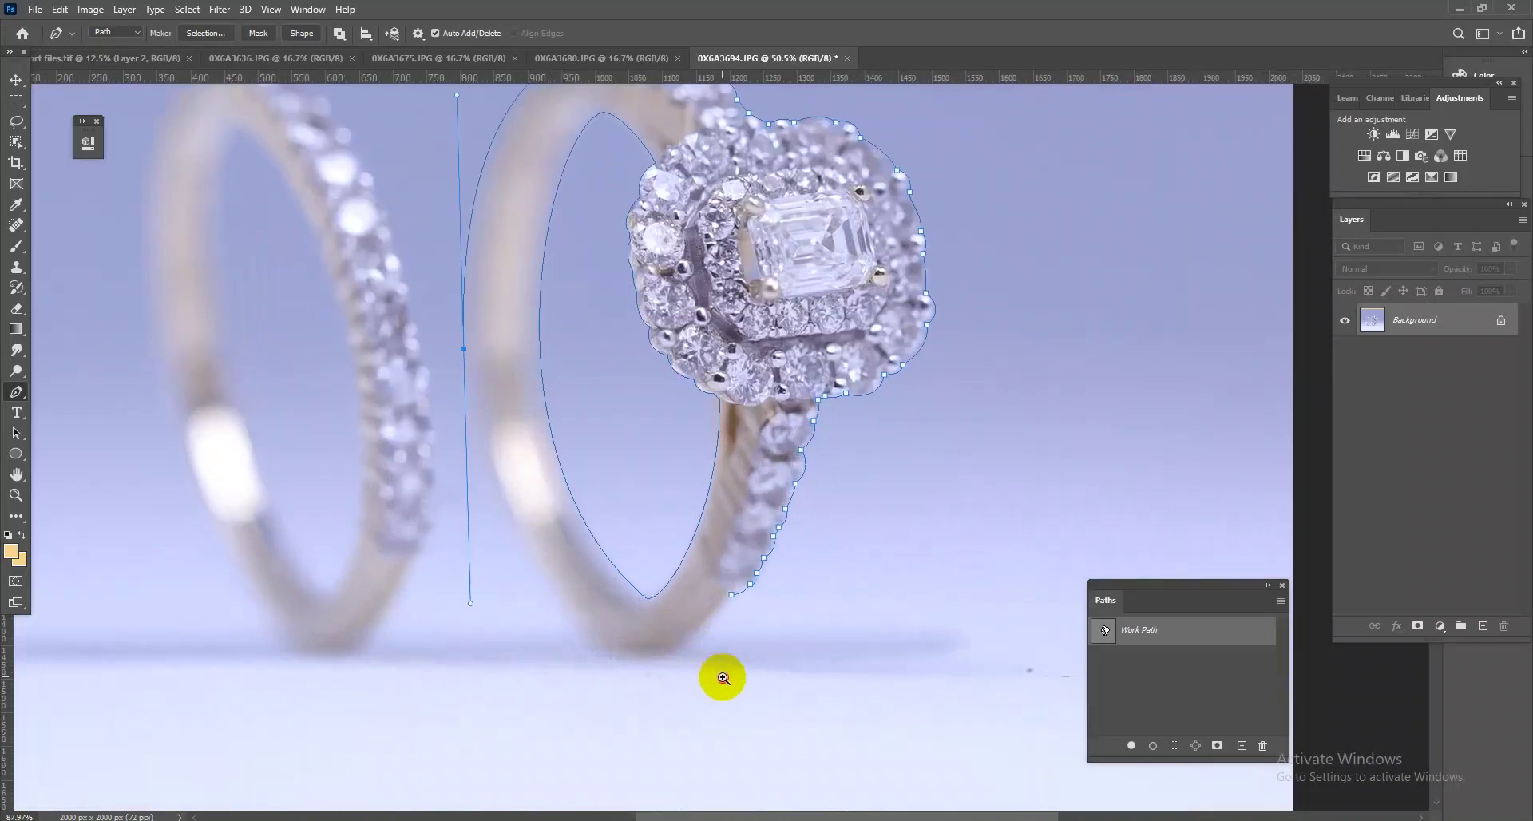
{"action": "left_click_drag", "start_coordinate": [732, 597], "coordinate": [826, 456]}
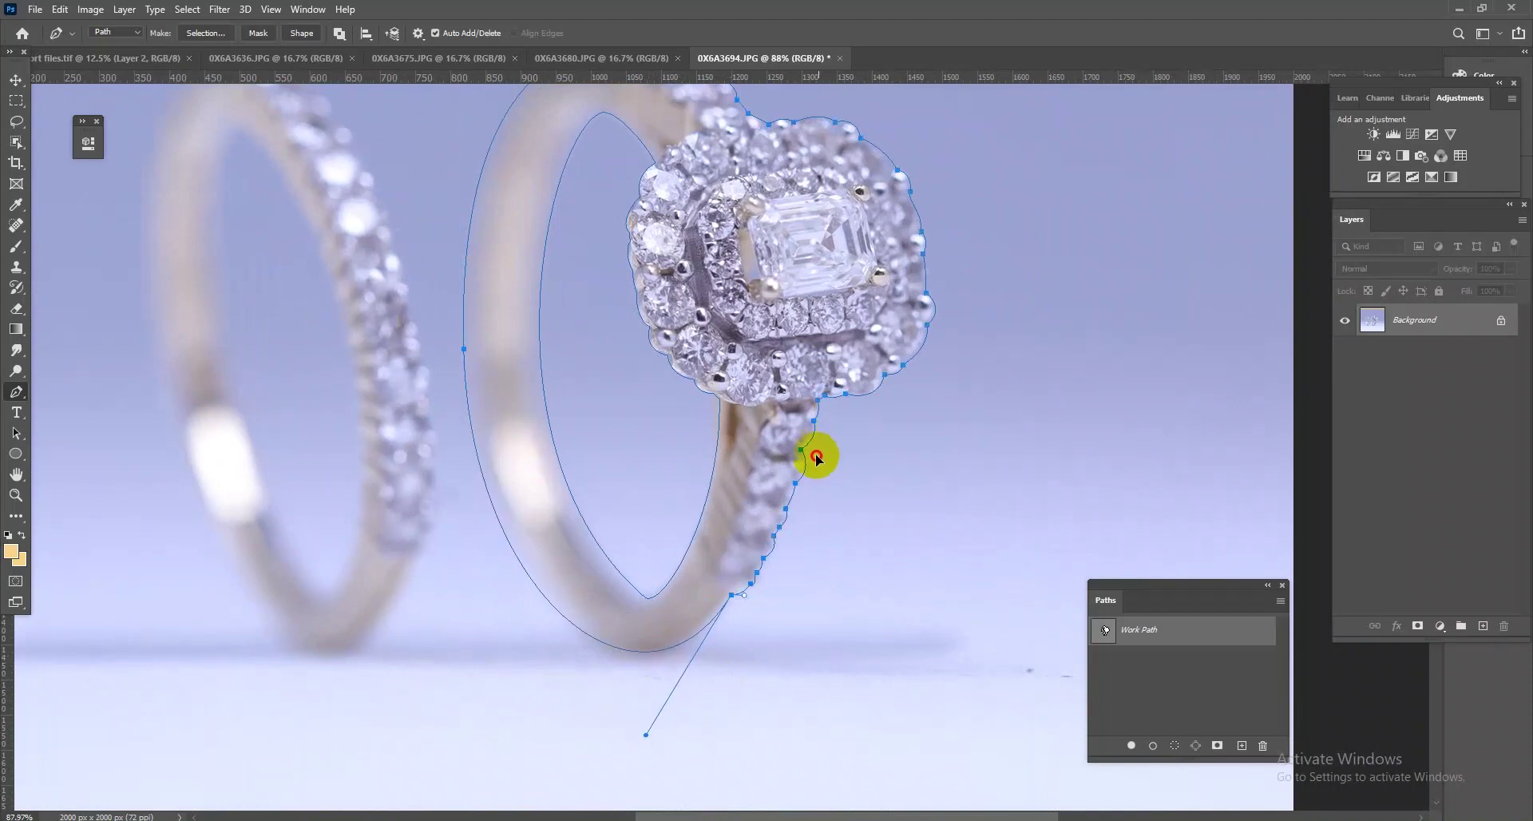
{"action": "mouse_move", "coordinate": [656, 557]}
{"action": "left_mouse_down"}
{"action": "mouse_move", "coordinate": [664, 617]}
{"action": "mouse_move", "coordinate": [637, 595]}
{"action": "left_mouse_up"}
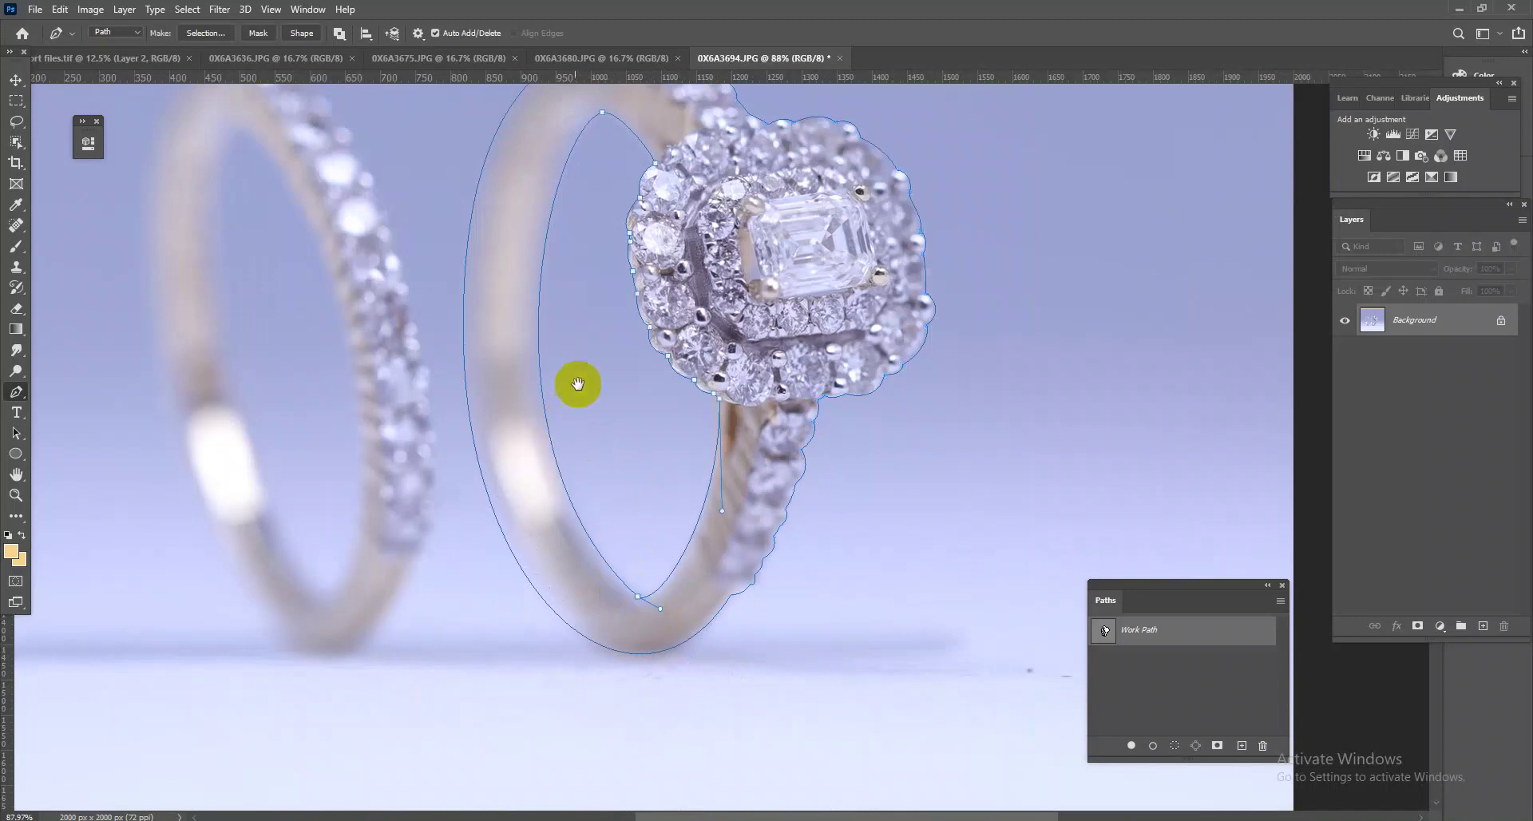
{"action": "scroll", "coordinate": [597, 455], "scroll_direction": "down", "scroll_amount": 2}
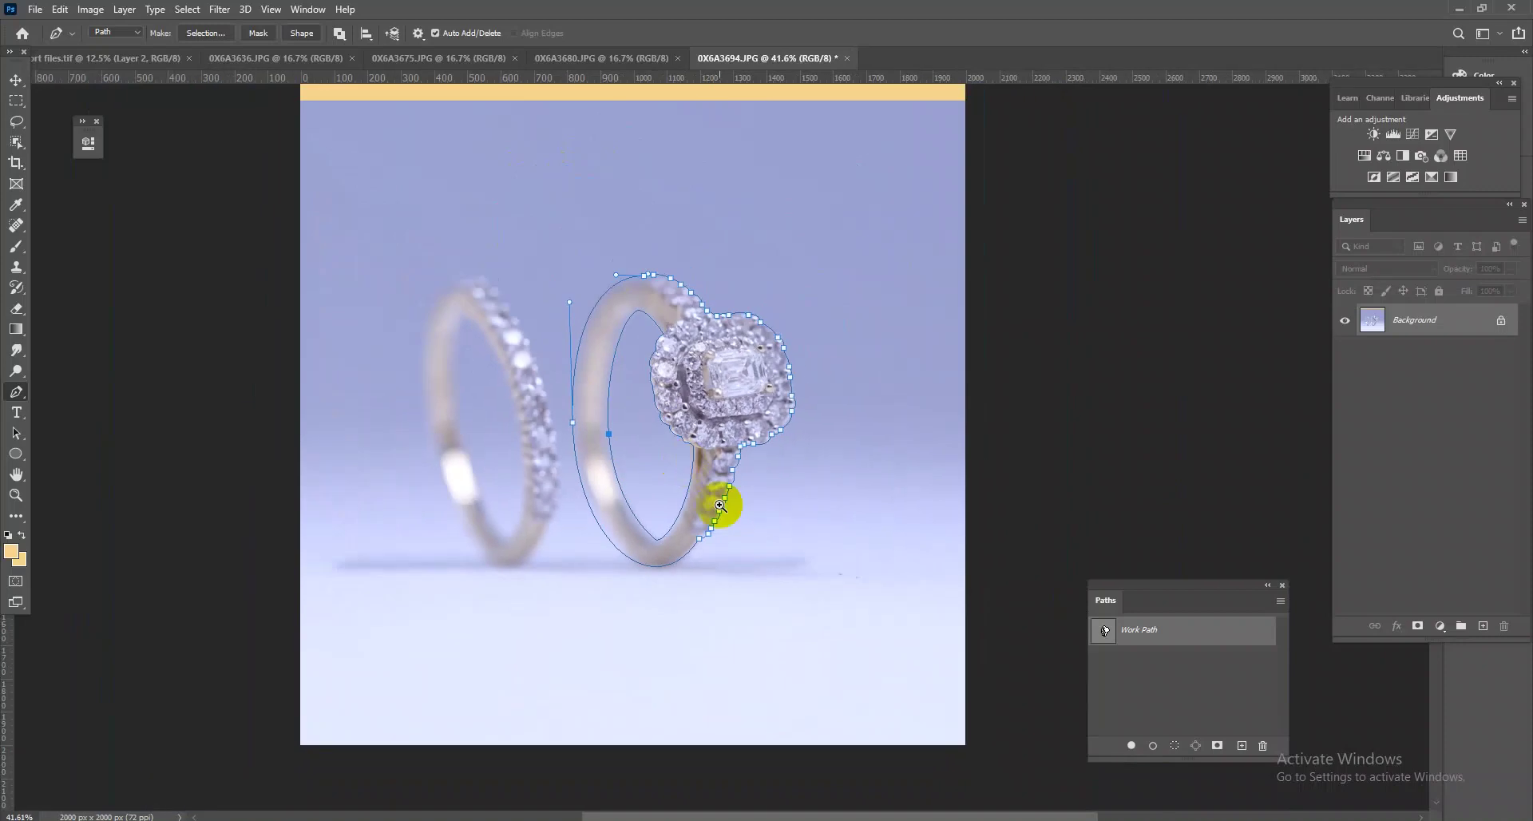
{"action": "scroll", "coordinate": [718, 503], "scroll_direction": "down", "scroll_amount": 1}
- Save the work path as Path 1 and tighten its curve along the band's left edge
{"action": "double_click", "coordinate": [1145, 641]}
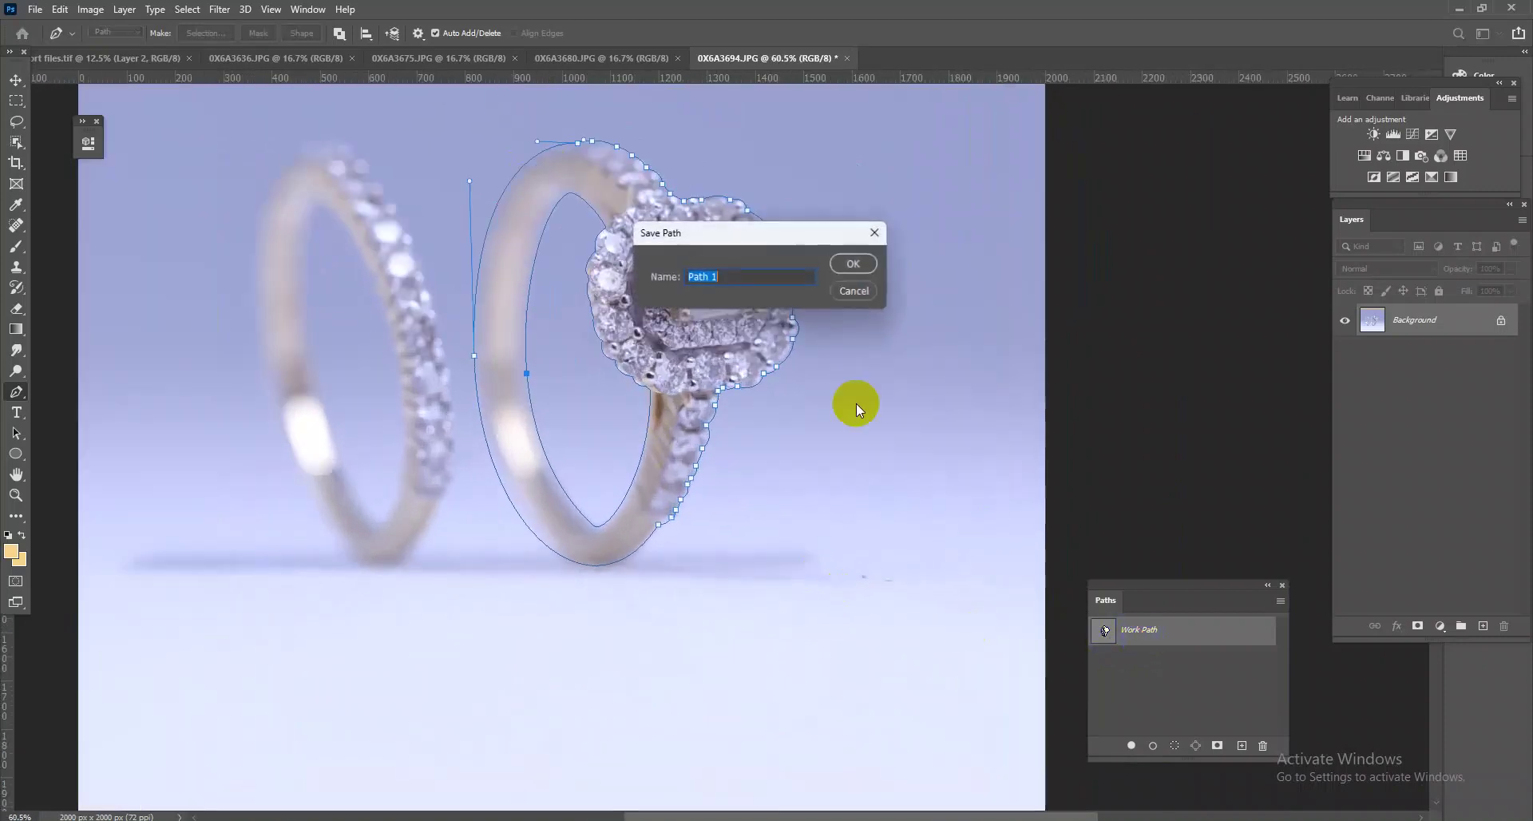
{"action": "left_click", "coordinate": [860, 261]}
{"action": "key", "text": "ctrl+Return"}
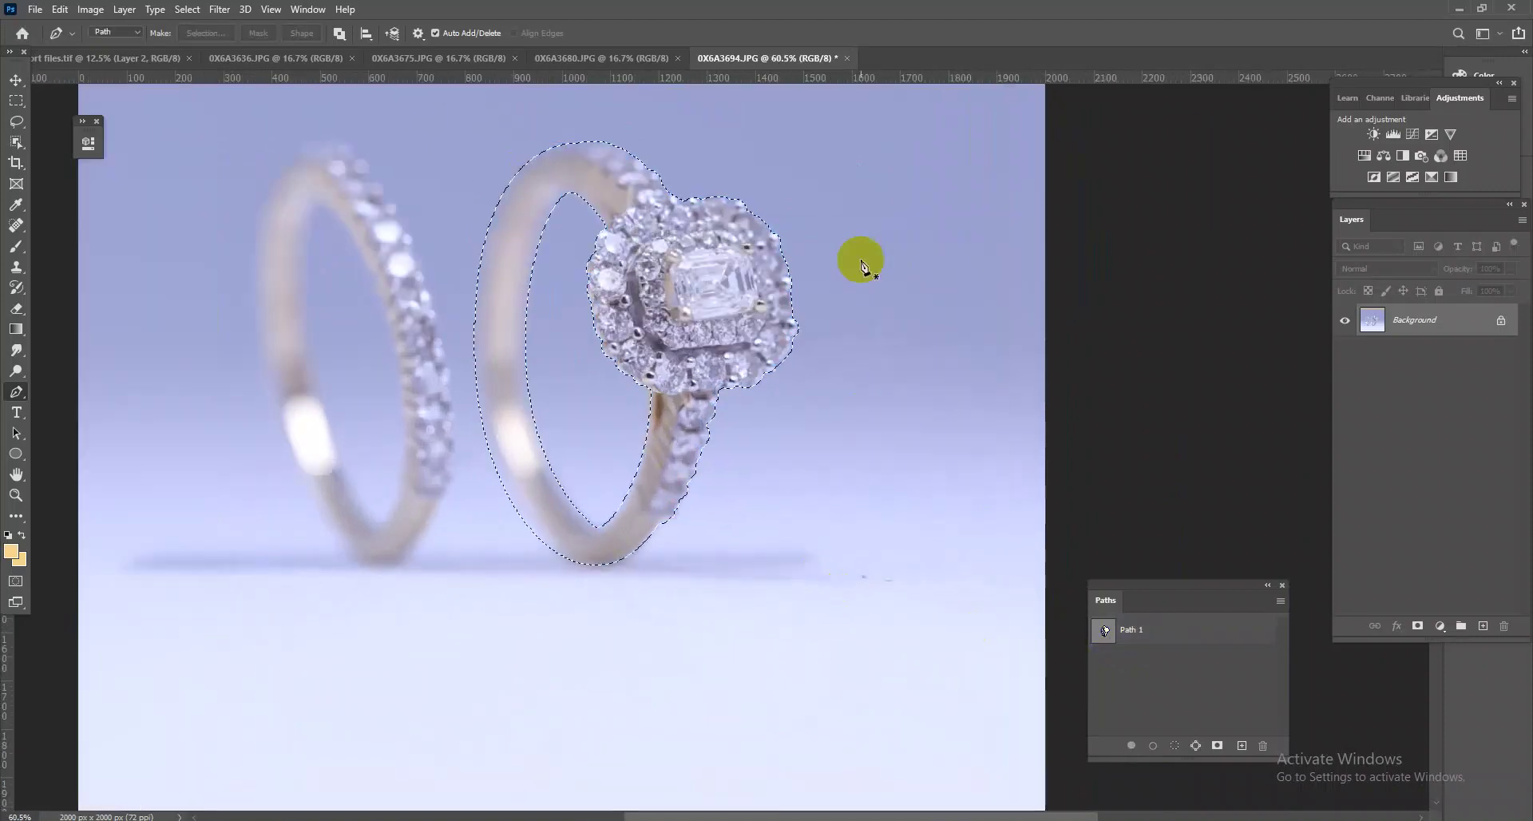
{"action": "key", "text": "ctrl+z"}
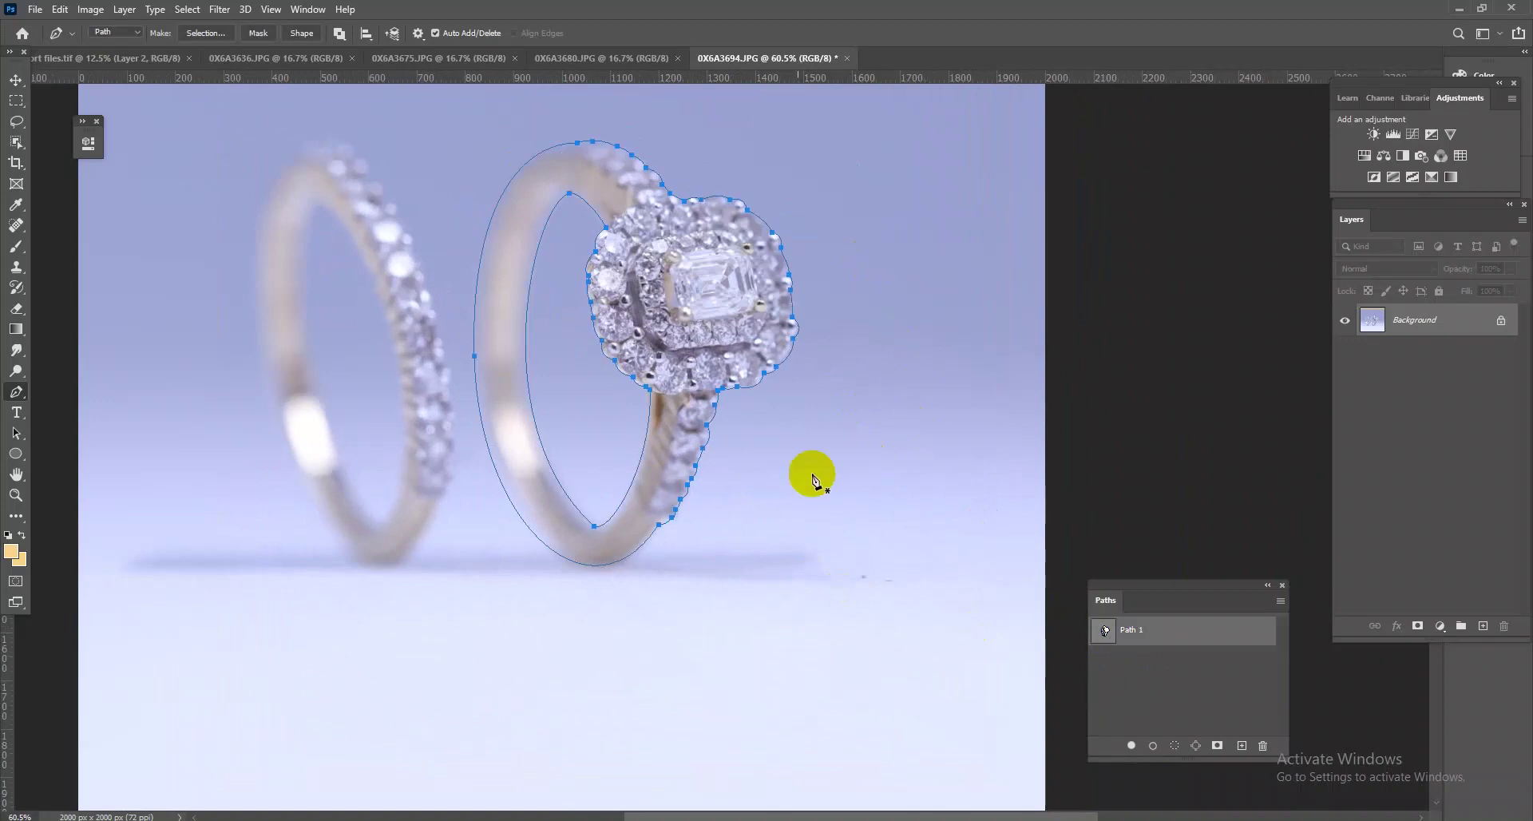
{"action": "left_click", "coordinate": [474, 355]}
{"action": "left_click", "coordinate": [478, 194]}
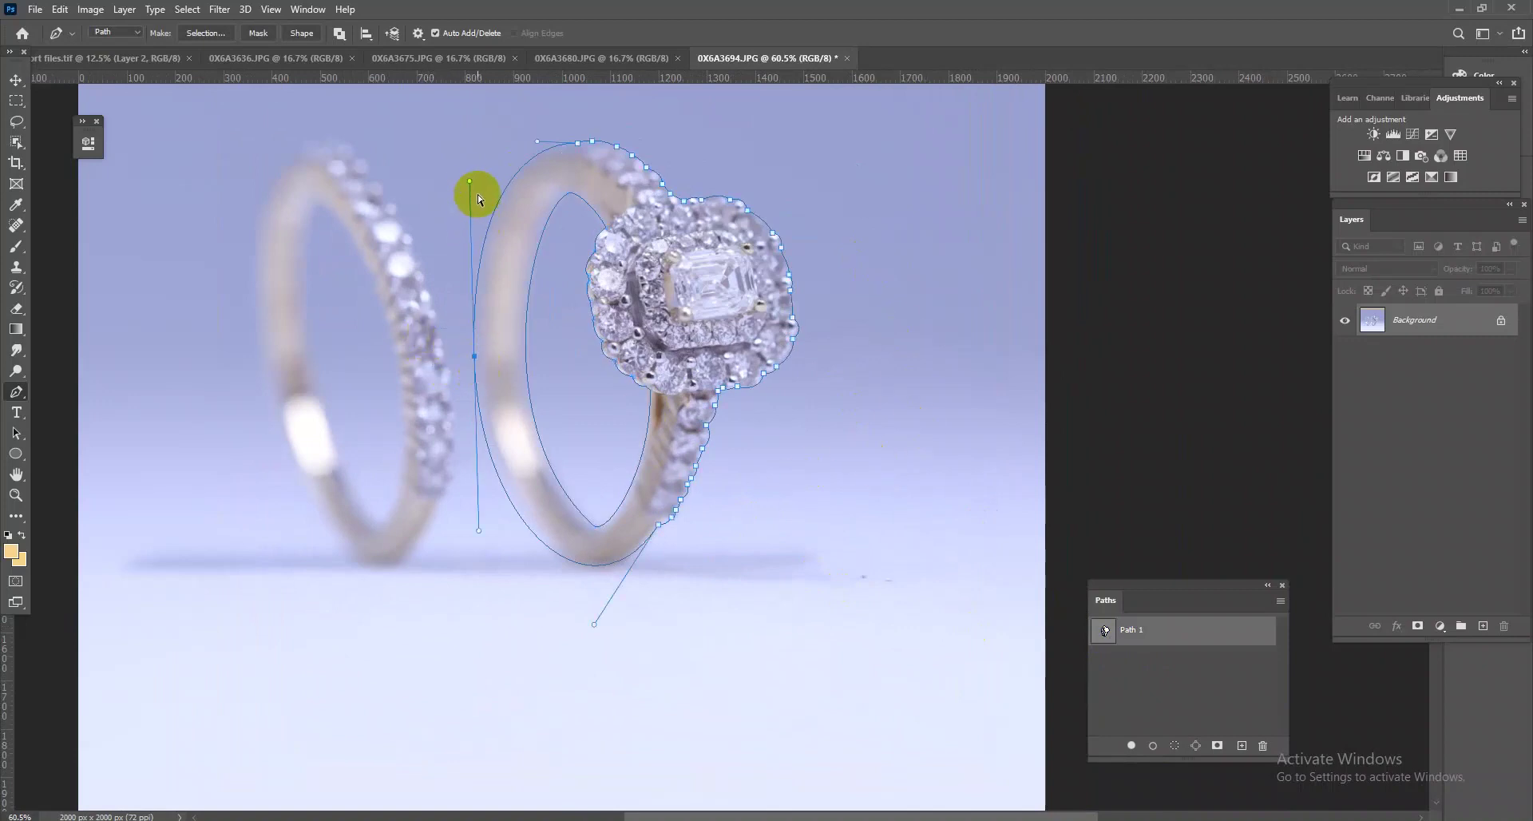
{"action": "left_click_drag", "start_coordinate": [472, 189], "coordinate": [464, 175]}
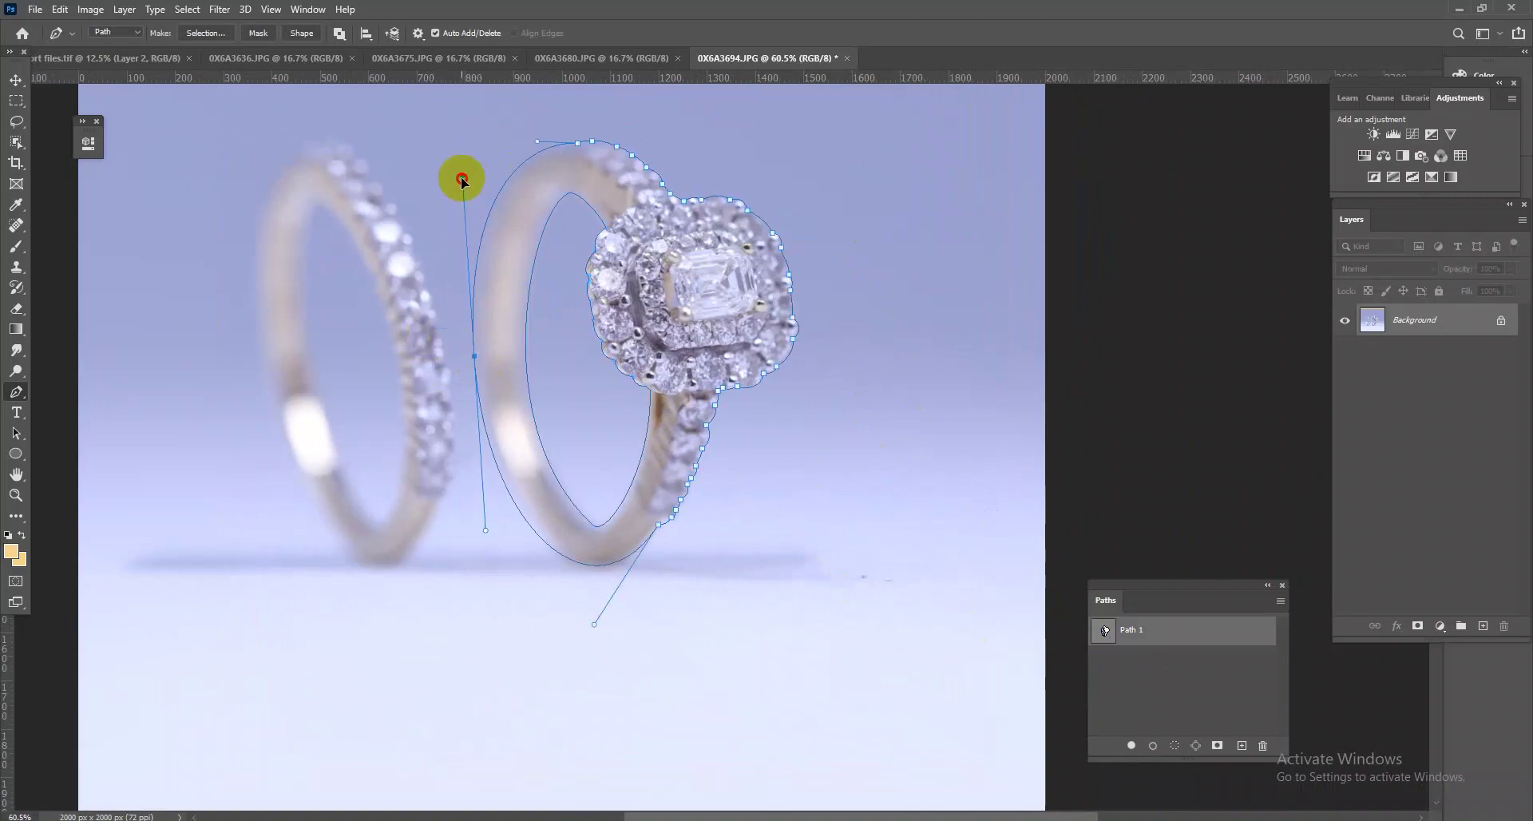
- Copy the selected ring to new layers, fill Layer 1 white, and save as 0X6A3694.psd
{"action": "key", "text": "ctrl+Return"}
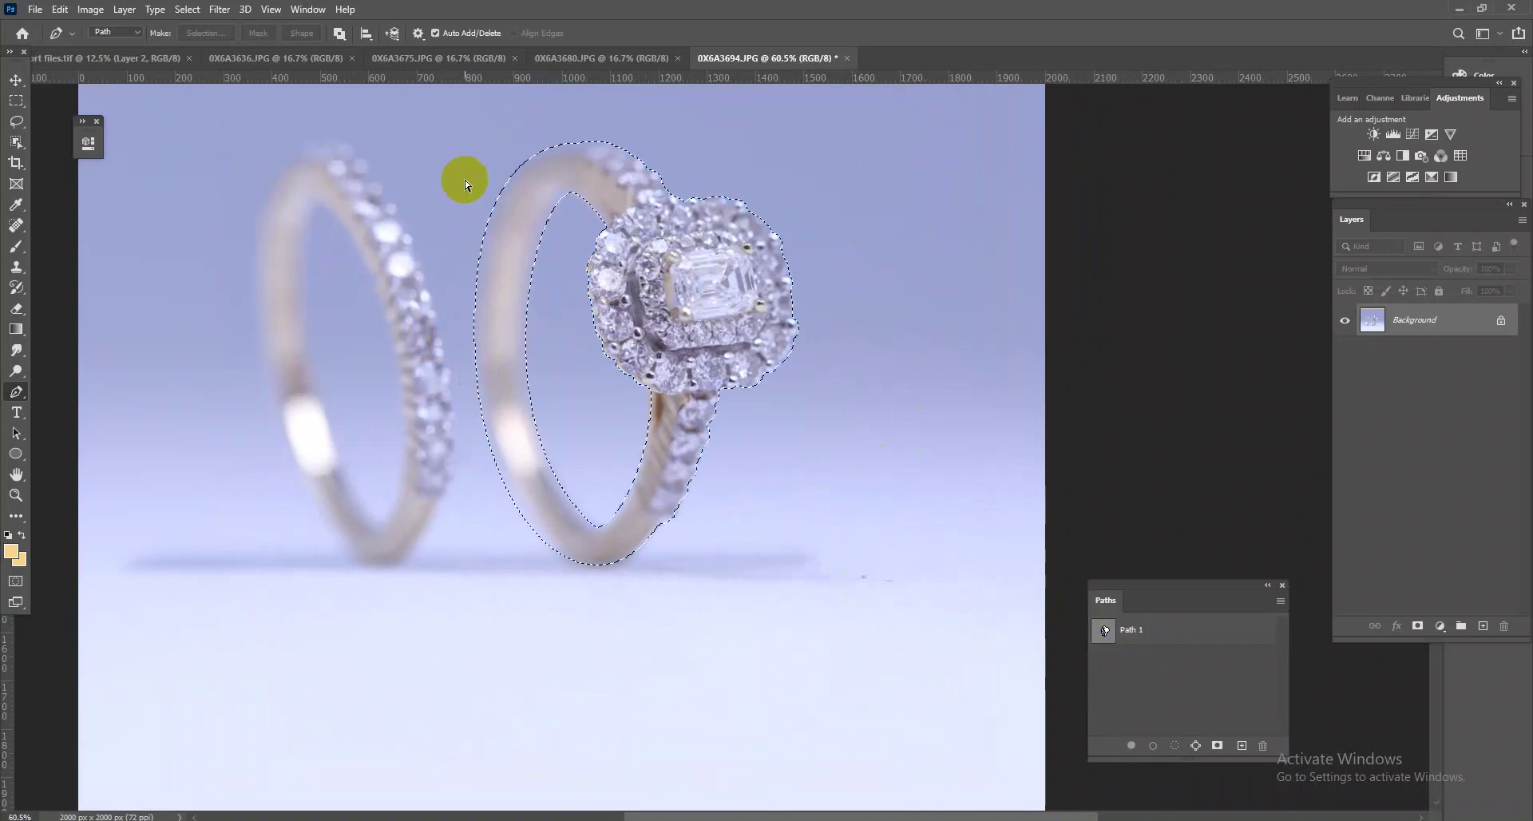
{"action": "key", "text": "ctrl+j"}
{"action": "key", "text": "ctrl+j"}
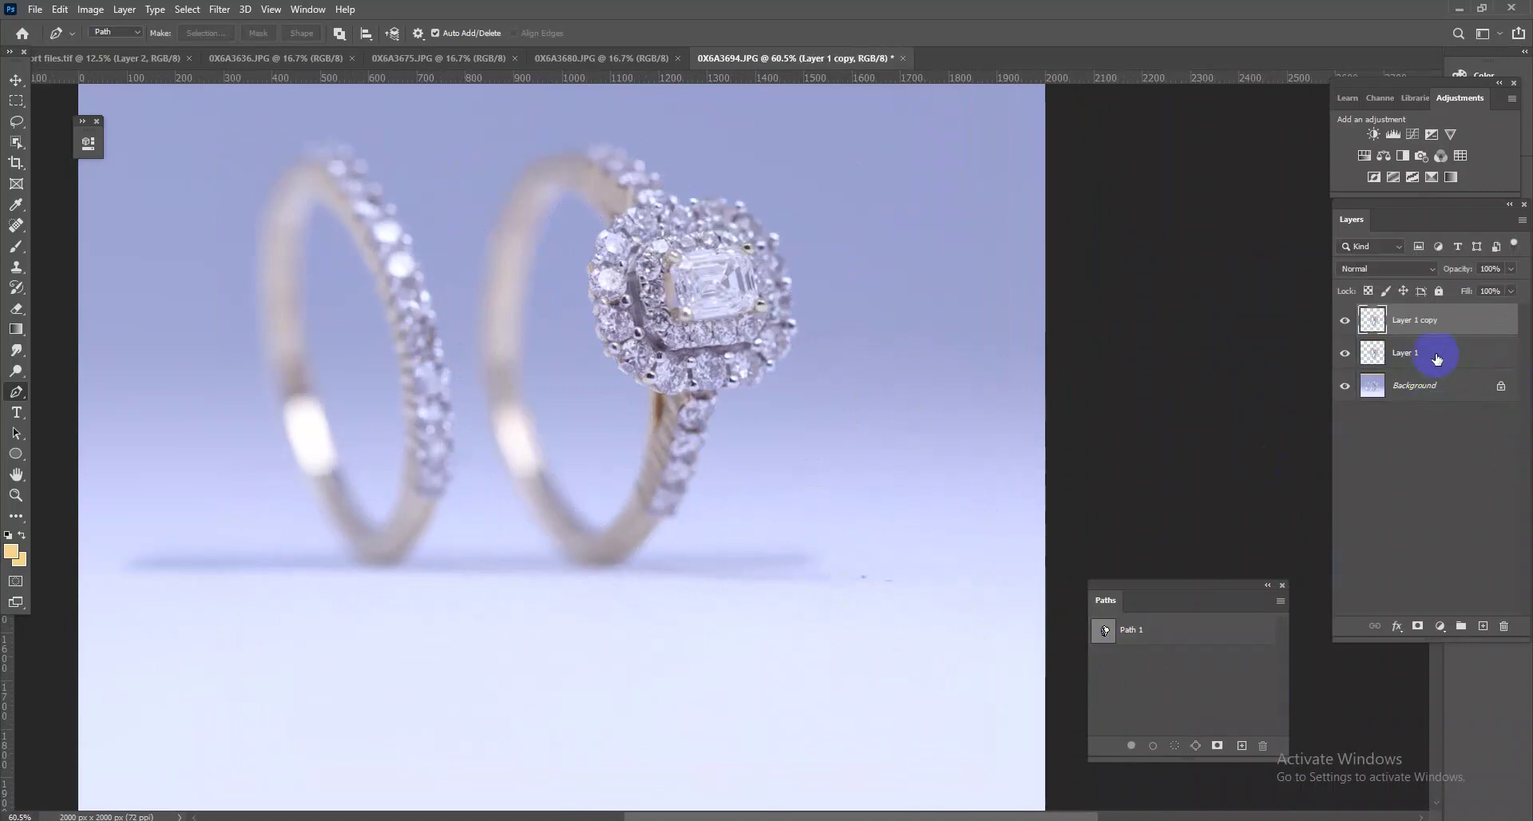
{"action": "left_click", "coordinate": [1437, 355]}
{"action": "key", "text": "d"}
{"action": "key", "text": "ctrl+BackSpace"}
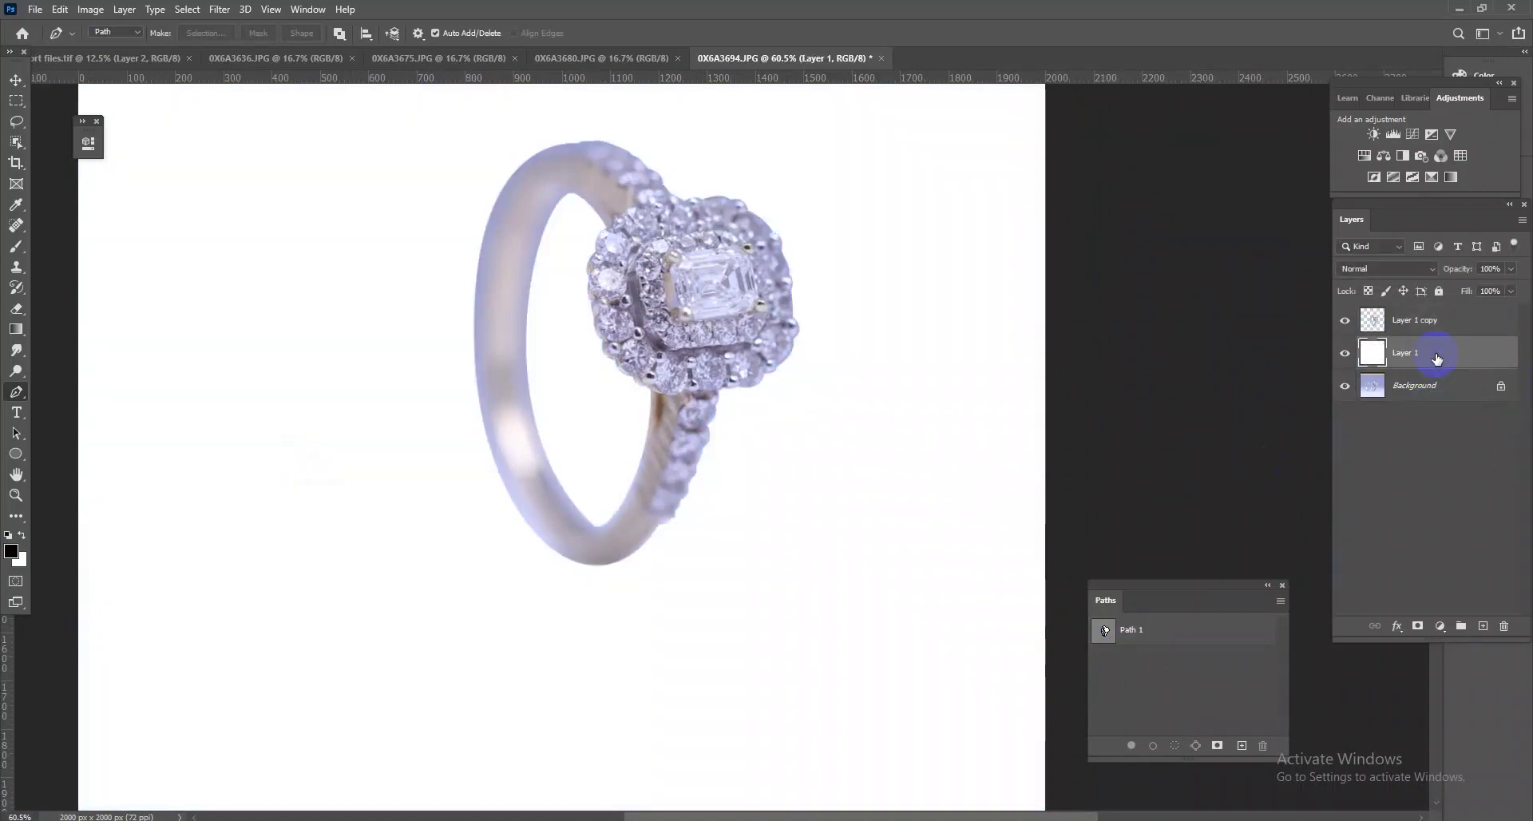
{"action": "key", "text": "ctrl+shift+s"}
{"action": "key", "text": "Return"}
{"action": "key", "text": "Return"}
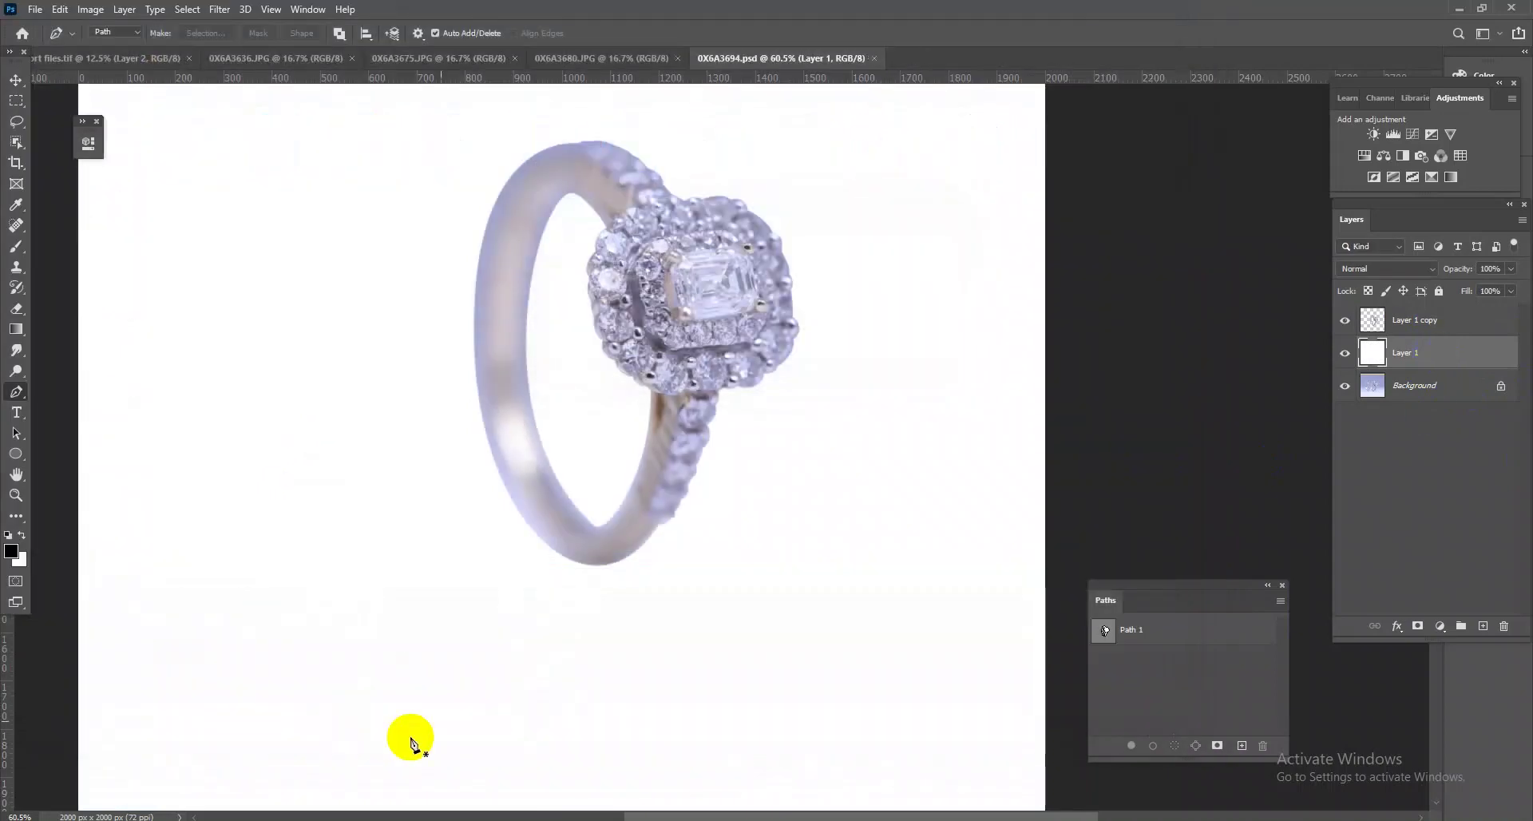
{"action": "scroll", "coordinate": [794, 493], "scroll_direction": "up", "scroll_amount": 2}
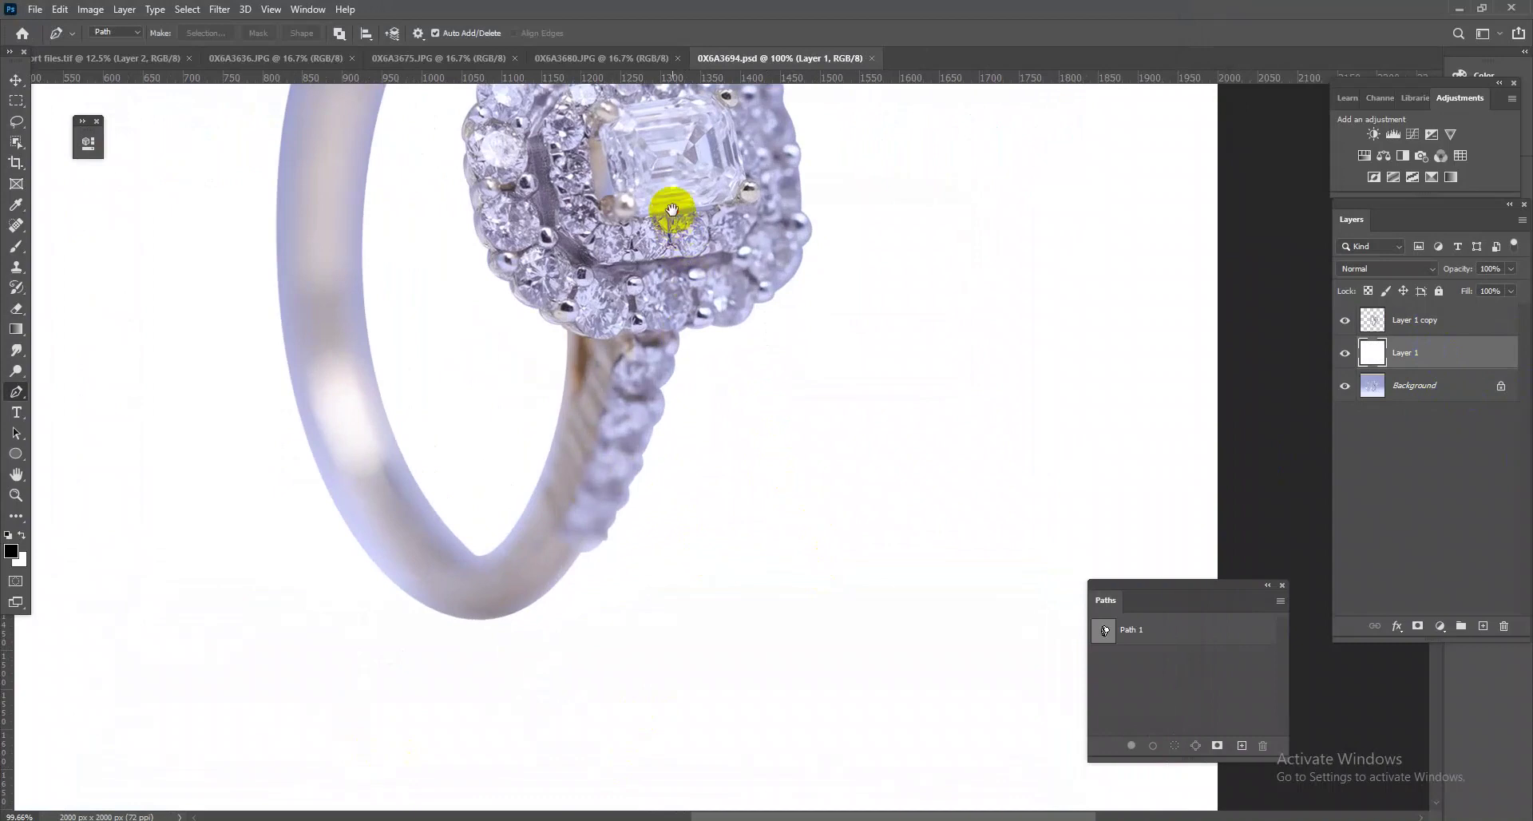
{"action": "scroll", "coordinate": [670, 206], "scroll_direction": "up", "scroll_amount": 1}
{"action": "scroll", "coordinate": [667, 256], "scroll_direction": "up", "scroll_amount": 2}
{"action": "left_click", "coordinate": [121, 69]}
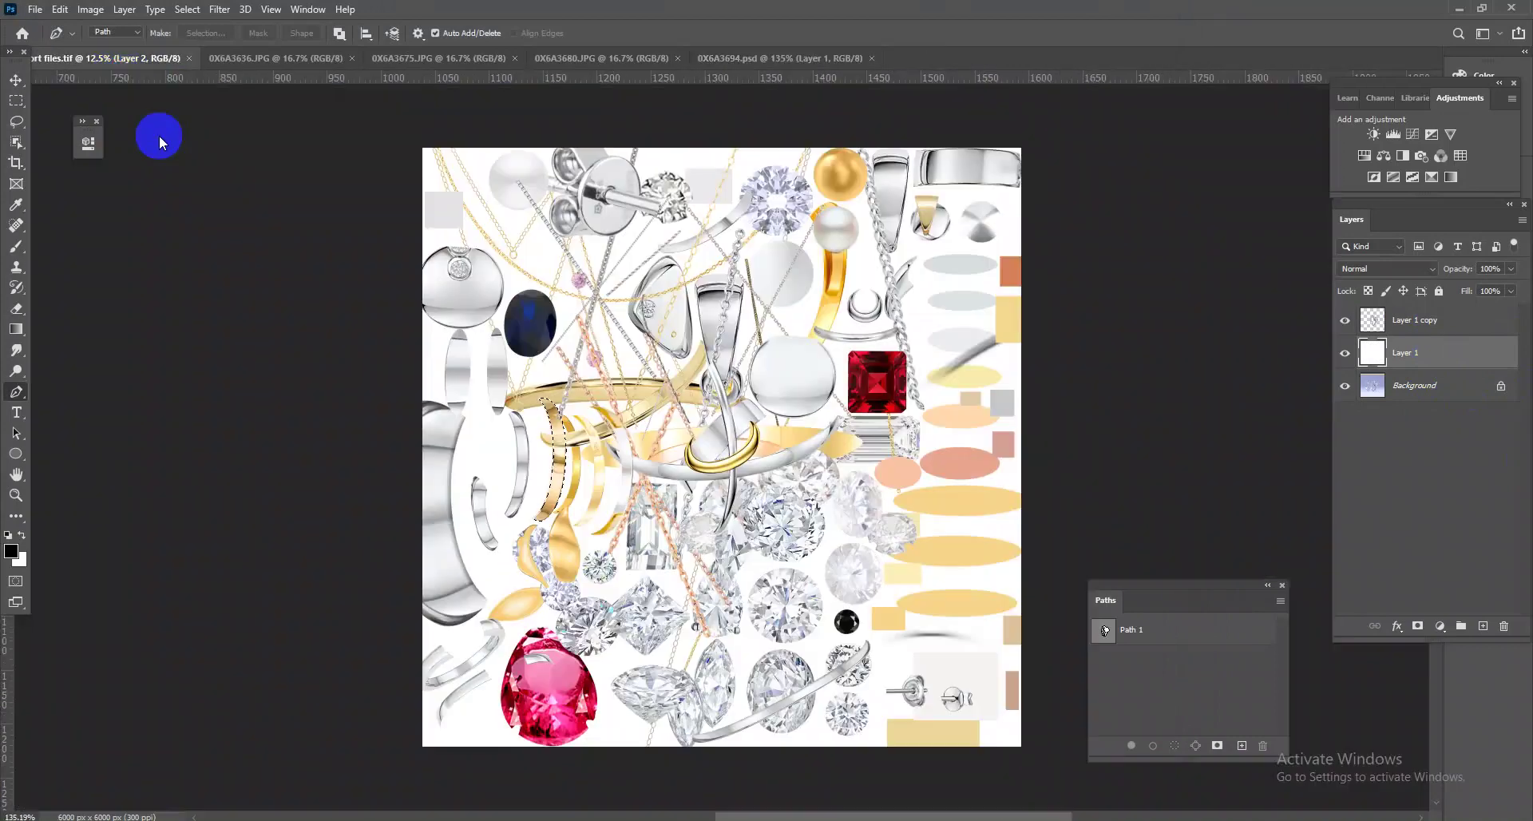
{"action": "scroll", "coordinate": [742, 619], "scroll_direction": "up", "scroll_amount": 2}
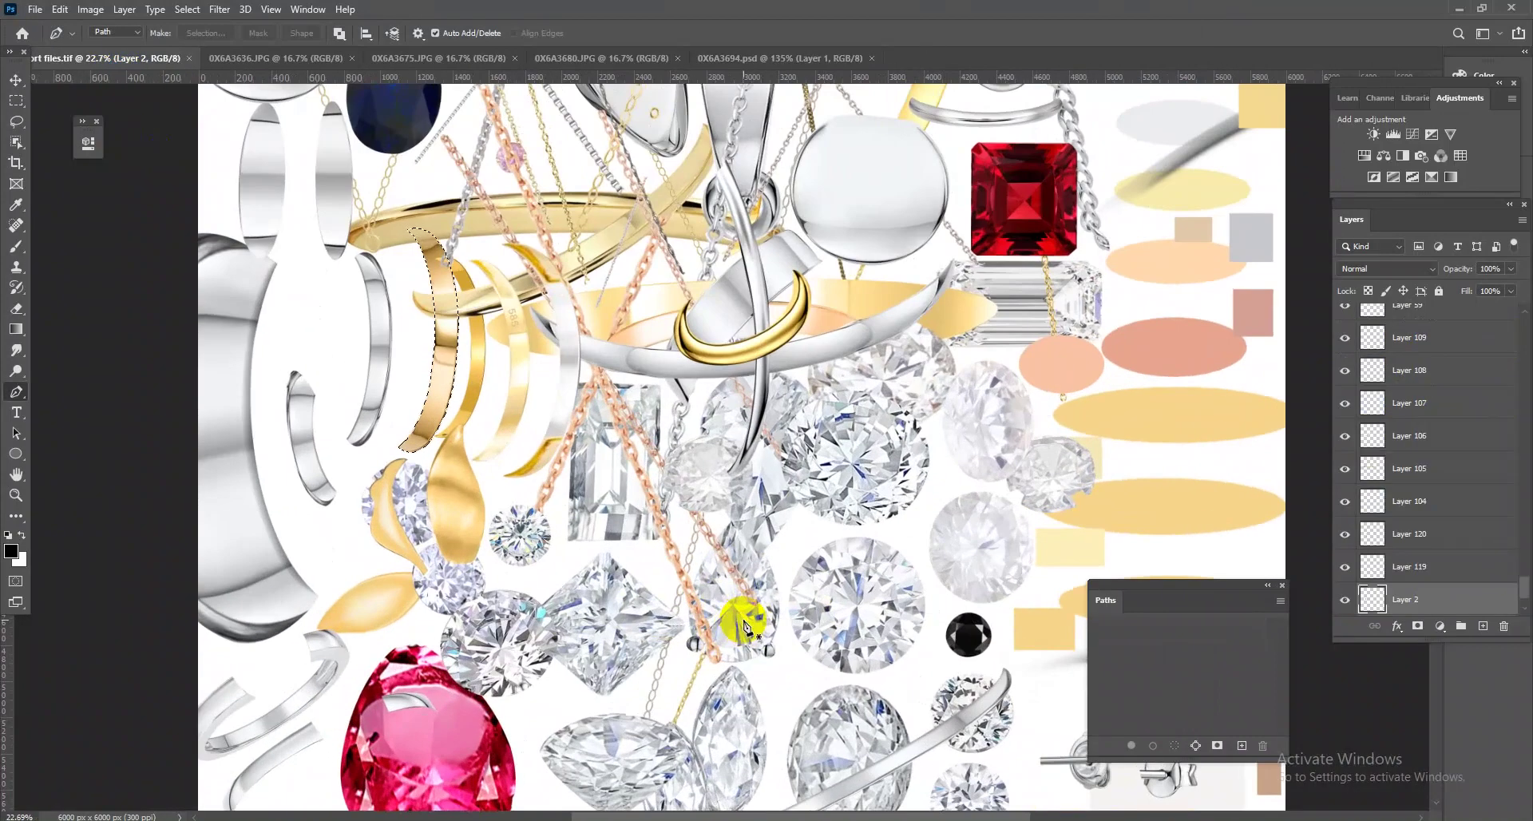
{"action": "left_click", "coordinate": [106, 154]}
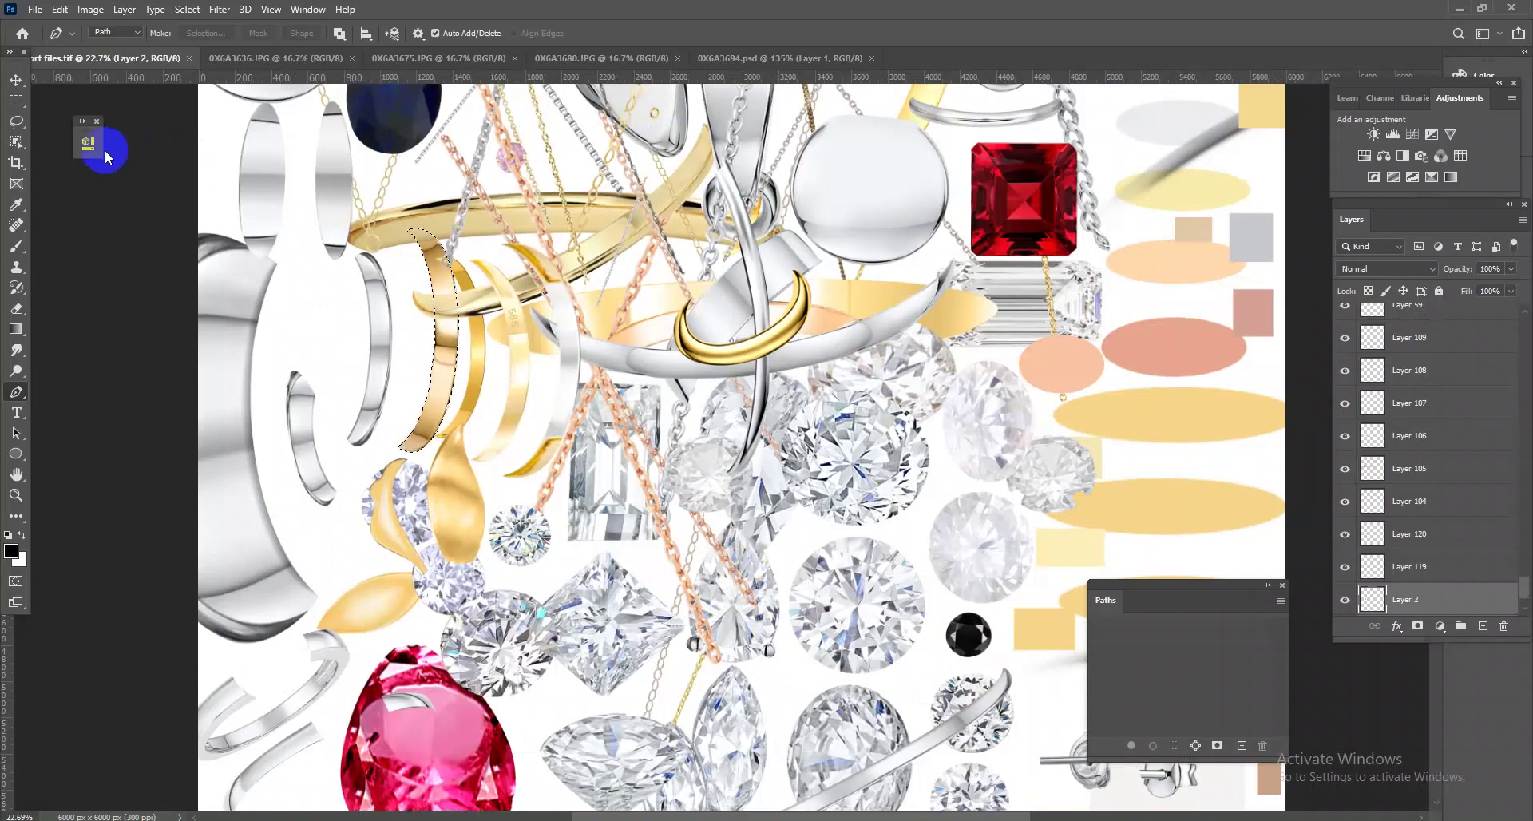
{"action": "left_click", "coordinate": [770, 58]}
{"action": "scroll", "coordinate": [888, 401], "scroll_direction": "up", "scroll_amount": 2}
{"action": "scroll", "coordinate": [736, 455], "scroll_direction": "up", "scroll_amount": 2}
- Trace a closed Pen outline around the emerald-cut centre stone and its four prongs
{"action": "left_click", "coordinate": [866, 443]}
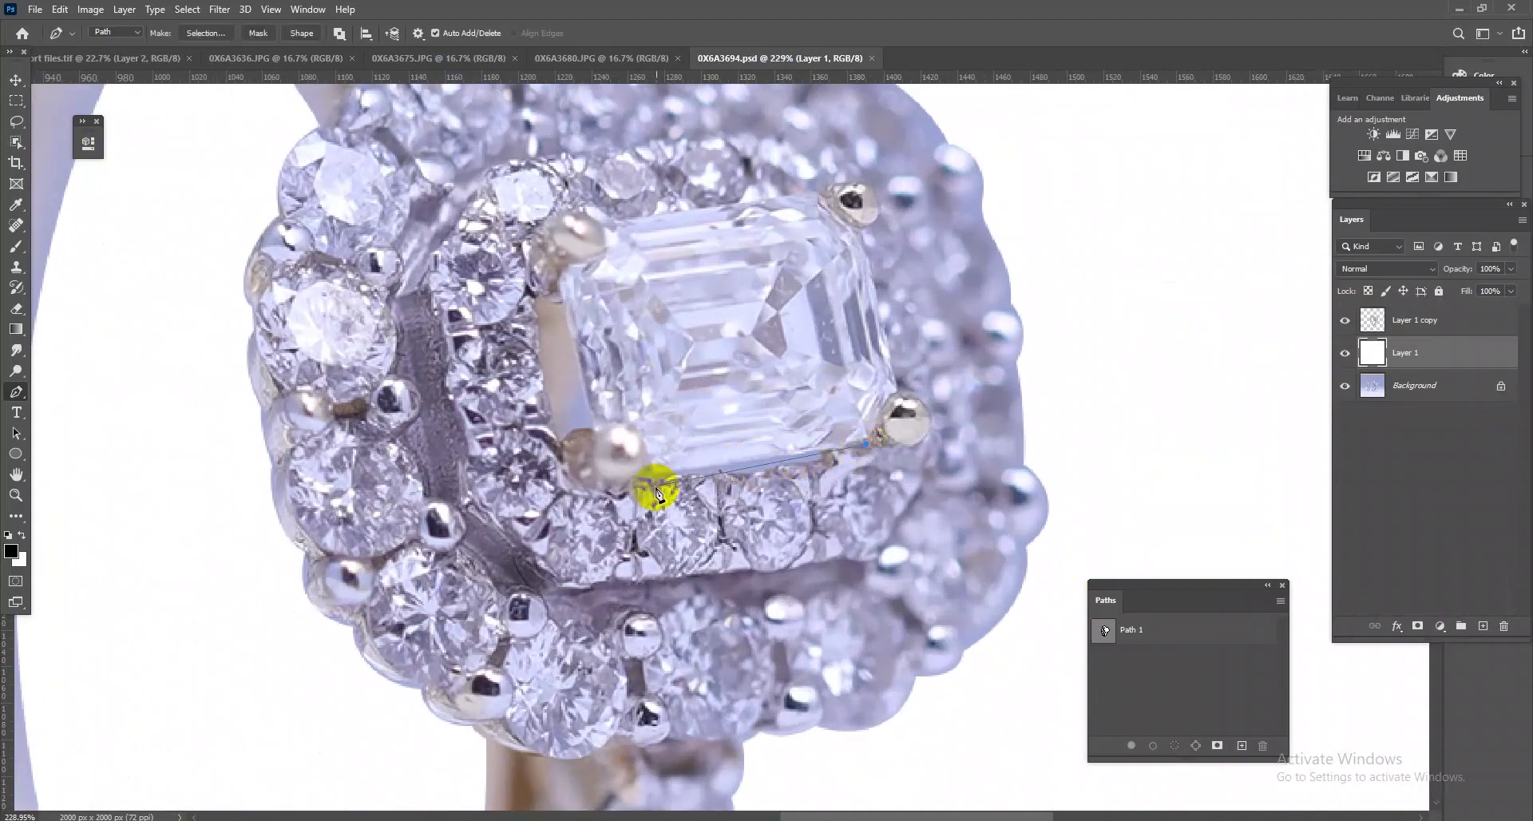
{"action": "left_click", "coordinate": [656, 493]}
{"action": "mouse_move", "coordinate": [641, 479]}
{"action": "left_mouse_down"}
{"action": "mouse_move", "coordinate": [663, 443]}
{"action": "mouse_move", "coordinate": [578, 444]}
{"action": "left_mouse_up"}
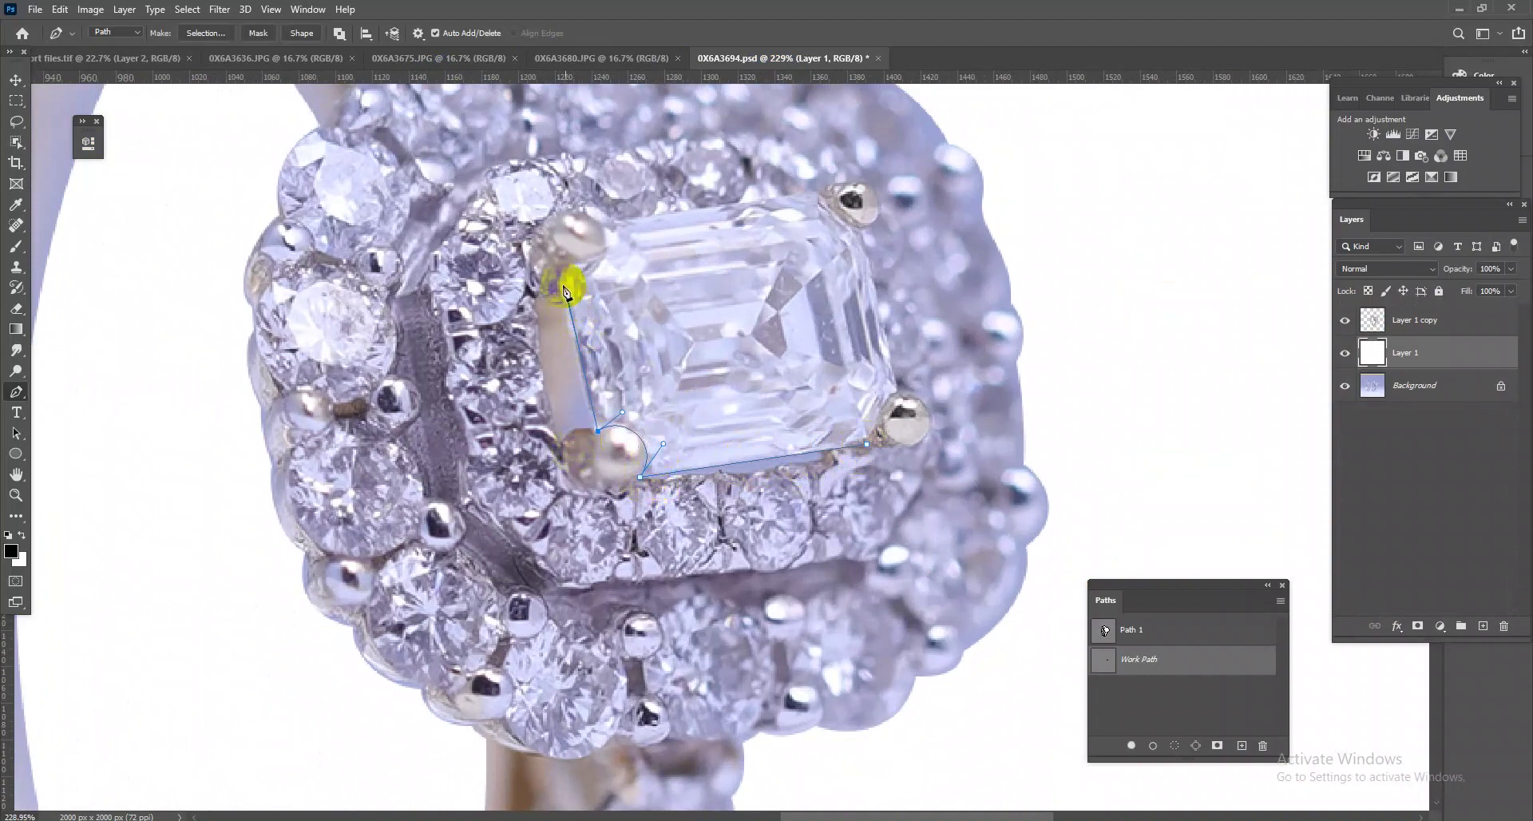
{"action": "left_click", "coordinate": [561, 264]}
{"action": "left_click_drag", "start_coordinate": [584, 267], "coordinate": [617, 247]}
{"action": "left_click", "coordinate": [606, 222]}
{"action": "left_click_drag", "start_coordinate": [853, 226], "coordinate": [879, 294]}
{"action": "left_click_drag", "start_coordinate": [896, 393], "coordinate": [867, 451]}
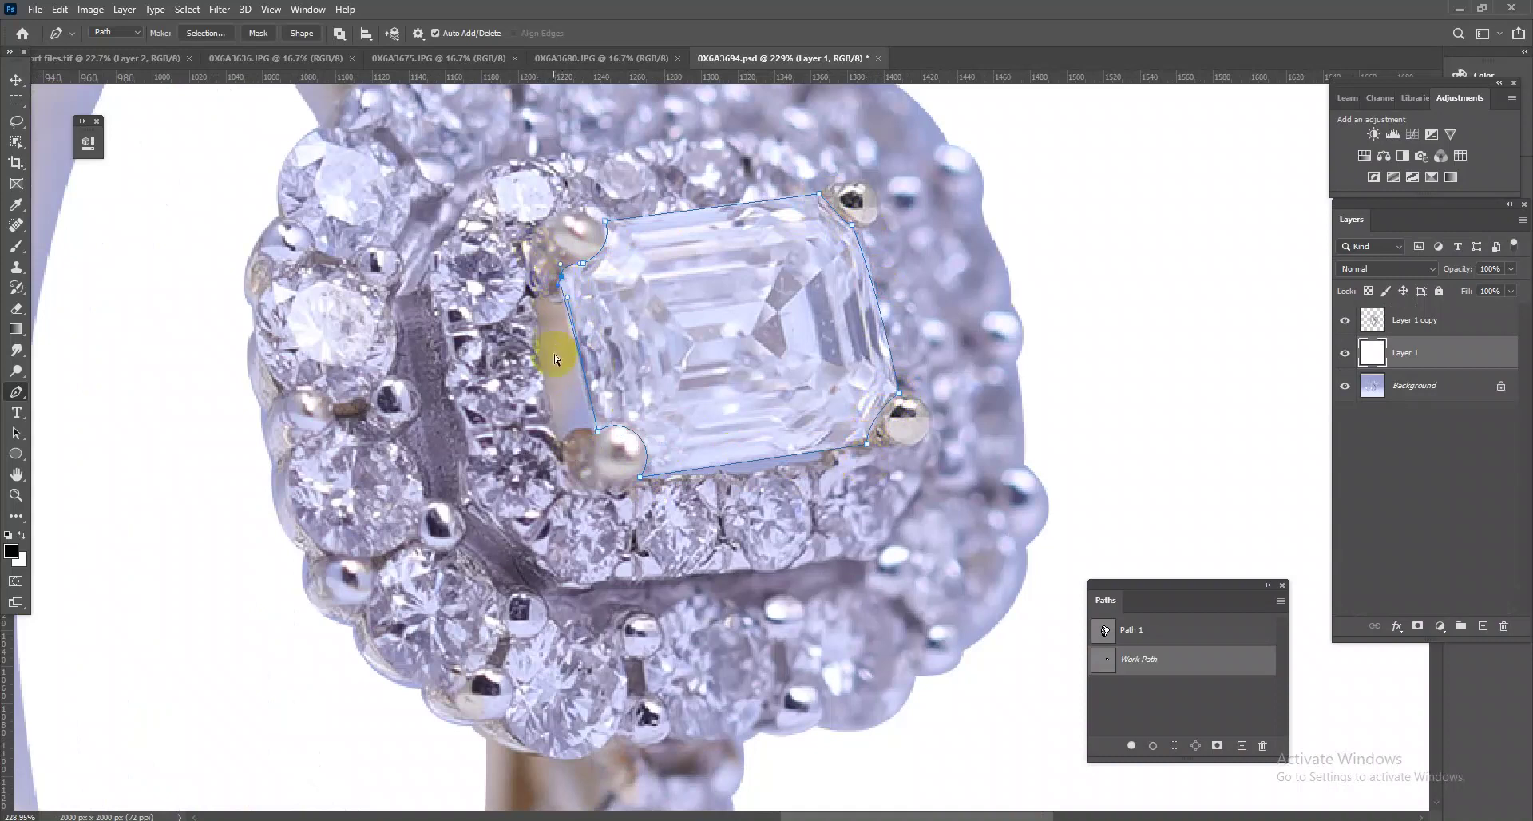
{"action": "left_click", "coordinate": [595, 431]}
- Copy the selected stone from Layer 1 copy onto Layer 2 and load it as a selection
{"action": "key", "text": "ctrl+Return"}
{"action": "left_click", "coordinate": [1457, 327]}
{"action": "key", "text": "ctrl+j"}
{"action": "left_click", "coordinate": [1383, 320], "text": "ctrl"}
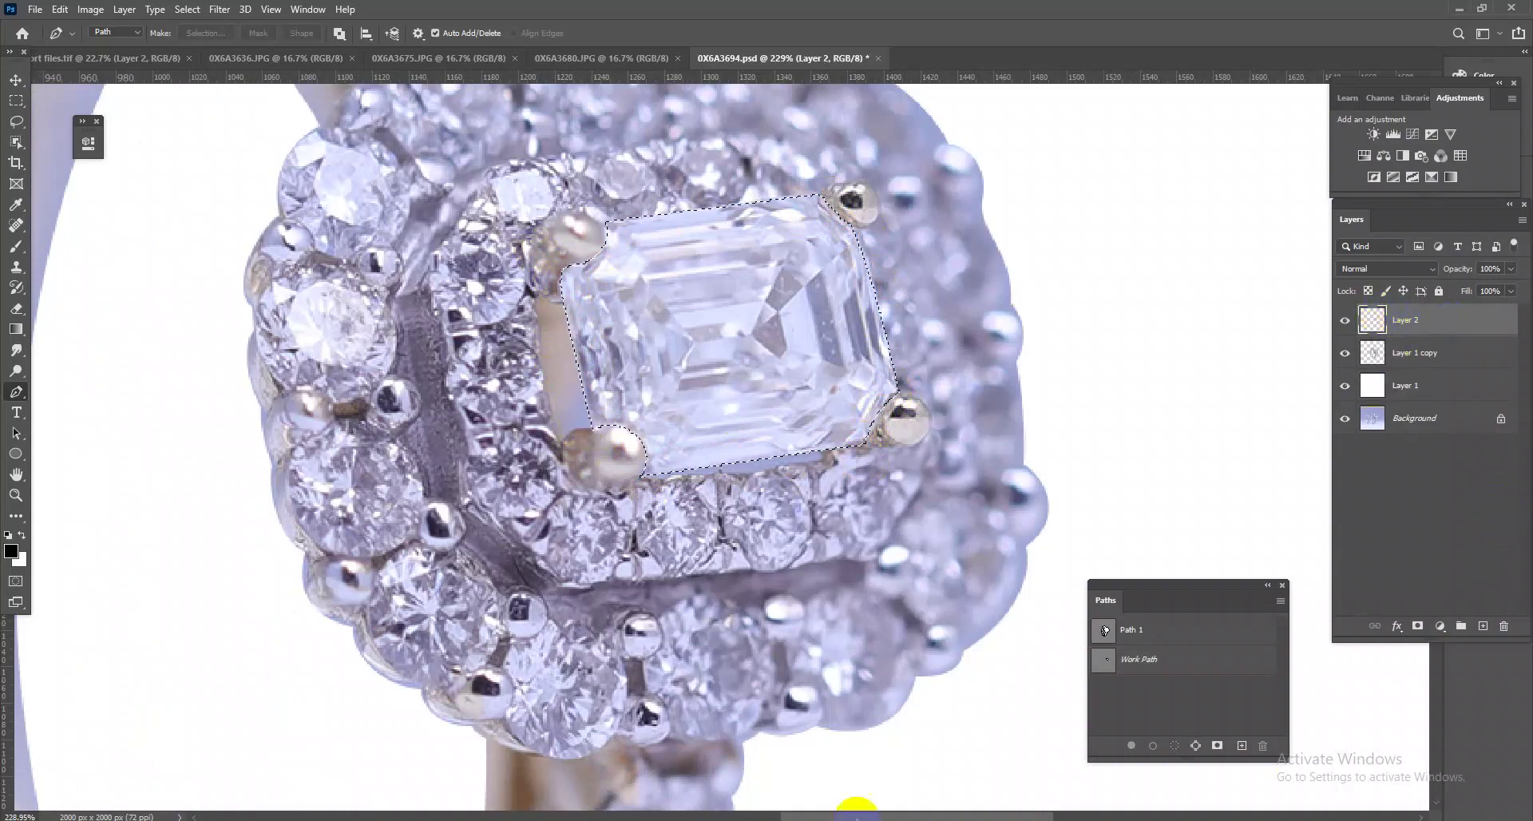
- In Camera Raw, raise the stone's Texture to about +70 and Blacks to +39, then apply
{"action": "key", "text": "ctrl+shift+a"}
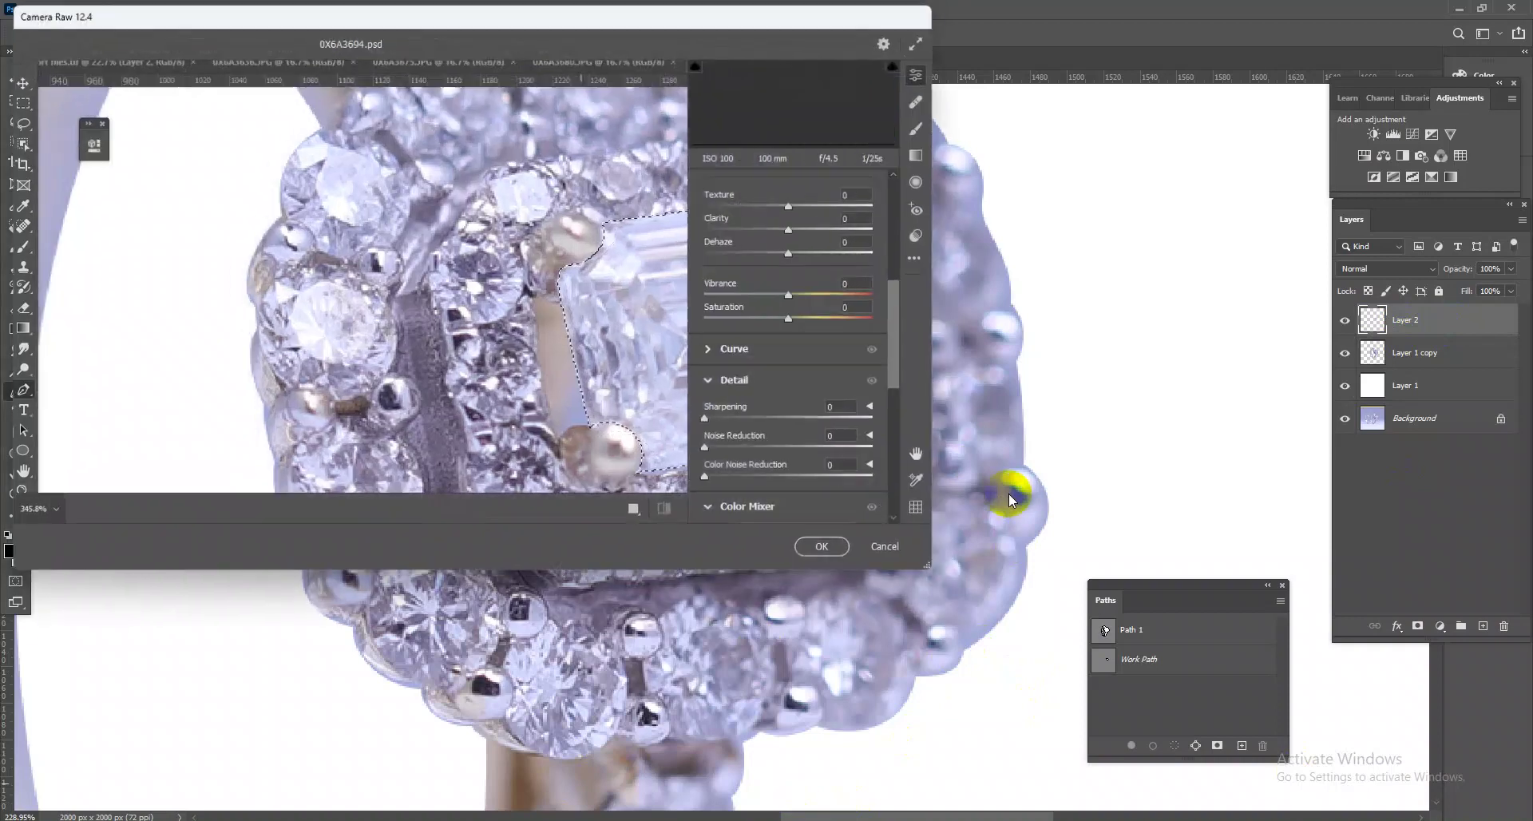
{"action": "scroll", "coordinate": [763, 345], "scroll_direction": "down", "scroll_amount": 2}
{"action": "left_click_drag", "start_coordinate": [794, 282], "coordinate": [856, 284]}
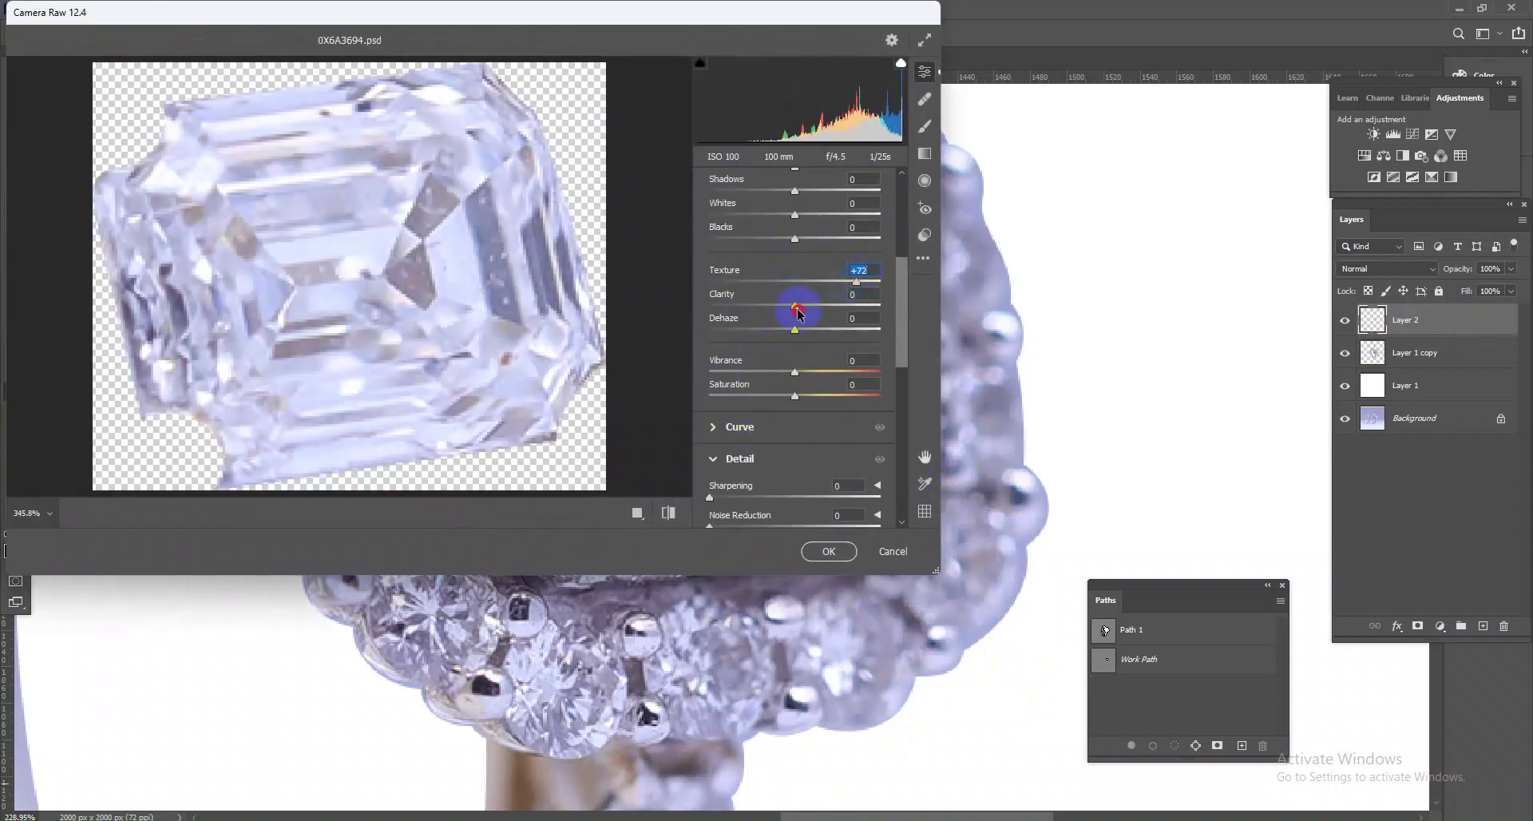
{"action": "mouse_move", "coordinate": [795, 238]}
{"action": "left_mouse_down"}
{"action": "mouse_move", "coordinate": [828, 238]}
{"action": "mouse_move", "coordinate": [812, 192]}
{"action": "left_mouse_up"}
{"action": "scroll", "coordinate": [811, 249], "scroll_direction": "up", "scroll_amount": 3}
{"action": "left_click", "coordinate": [829, 551]}
- Outline the gaps along the centre stone's lower edge with a row of Pen points
{"action": "scroll", "coordinate": [830, 375], "scroll_direction": "down", "scroll_amount": 5}
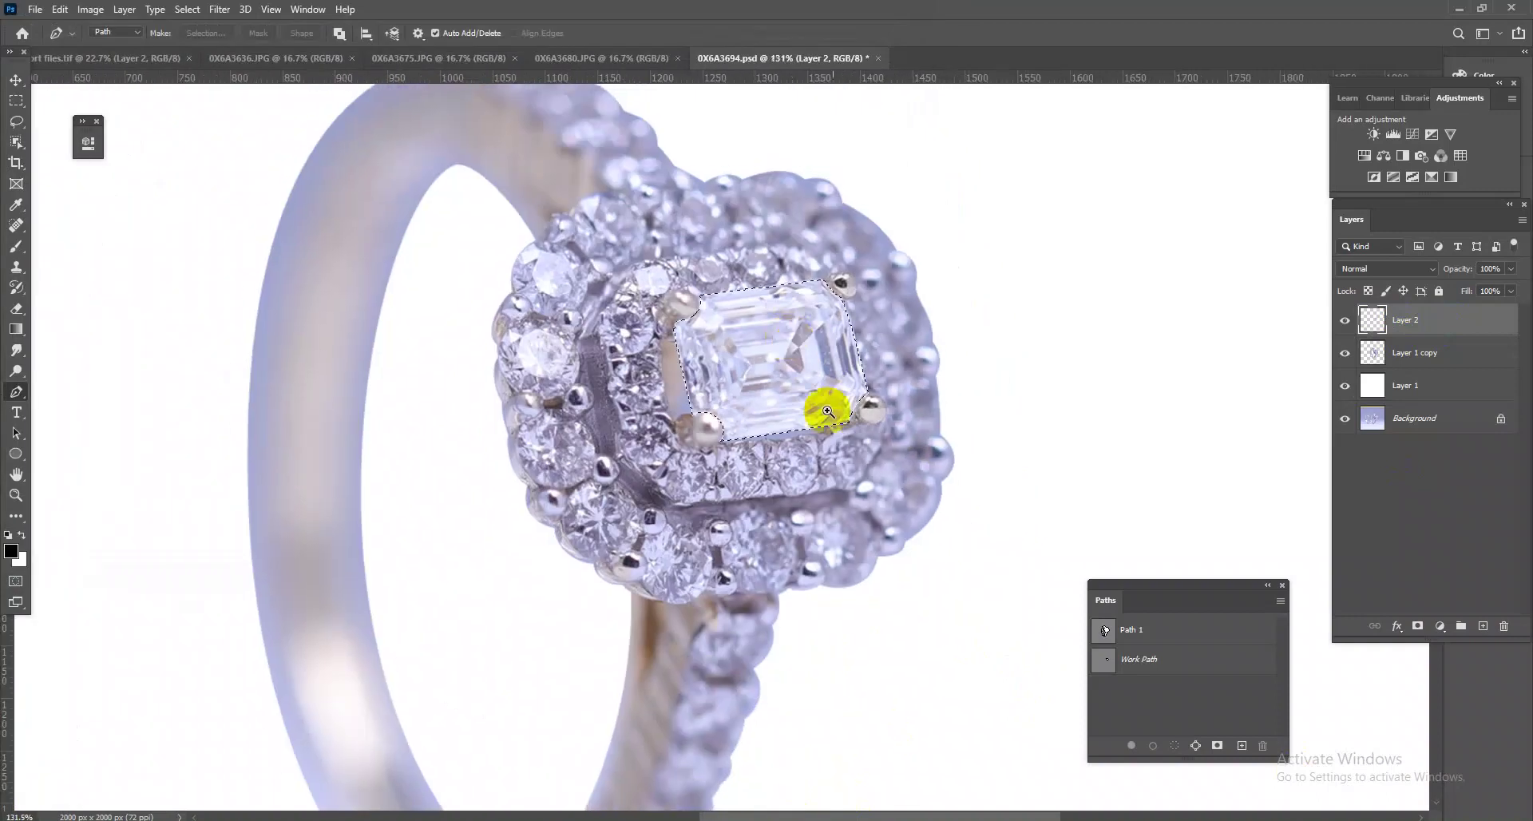
{"action": "scroll", "coordinate": [822, 404], "scroll_direction": "up", "scroll_amount": 4}
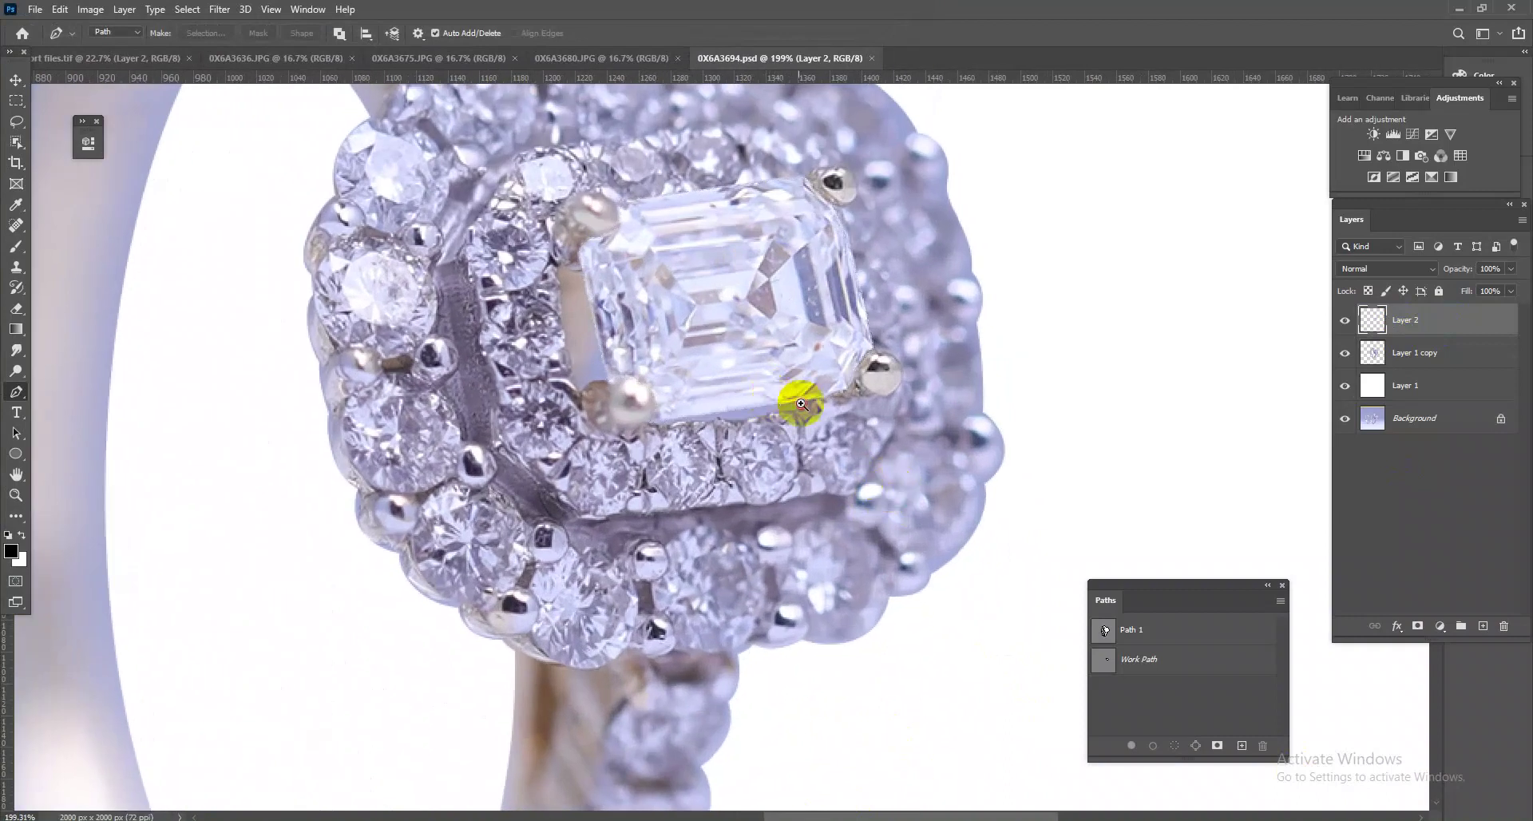
{"action": "scroll", "coordinate": [823, 414], "scroll_direction": "up", "scroll_amount": 3}
{"action": "left_click", "coordinate": [620, 419]}
{"action": "left_click", "coordinate": [535, 443]}
{"action": "left_click", "coordinate": [566, 437]}
{"action": "left_click", "coordinate": [588, 438]}
{"action": "left_click", "coordinate": [621, 429]}
{"action": "left_click", "coordinate": [690, 432]}
{"action": "left_click", "coordinate": [735, 427]}
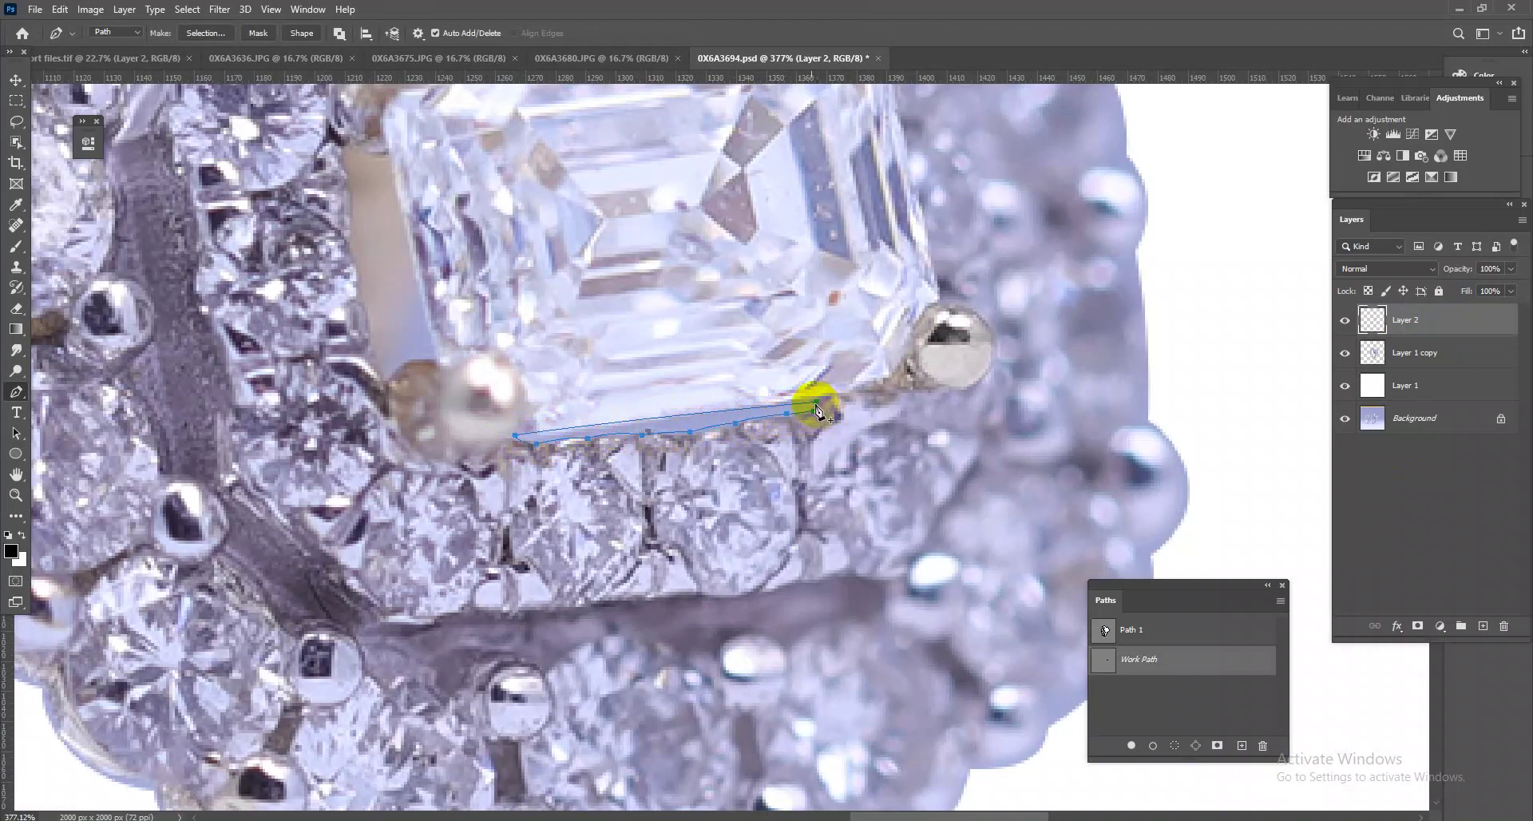
- Trace the gap up the stone's left side, close it, and select it on Layer 1 copy
{"action": "left_click", "coordinate": [436, 360]}
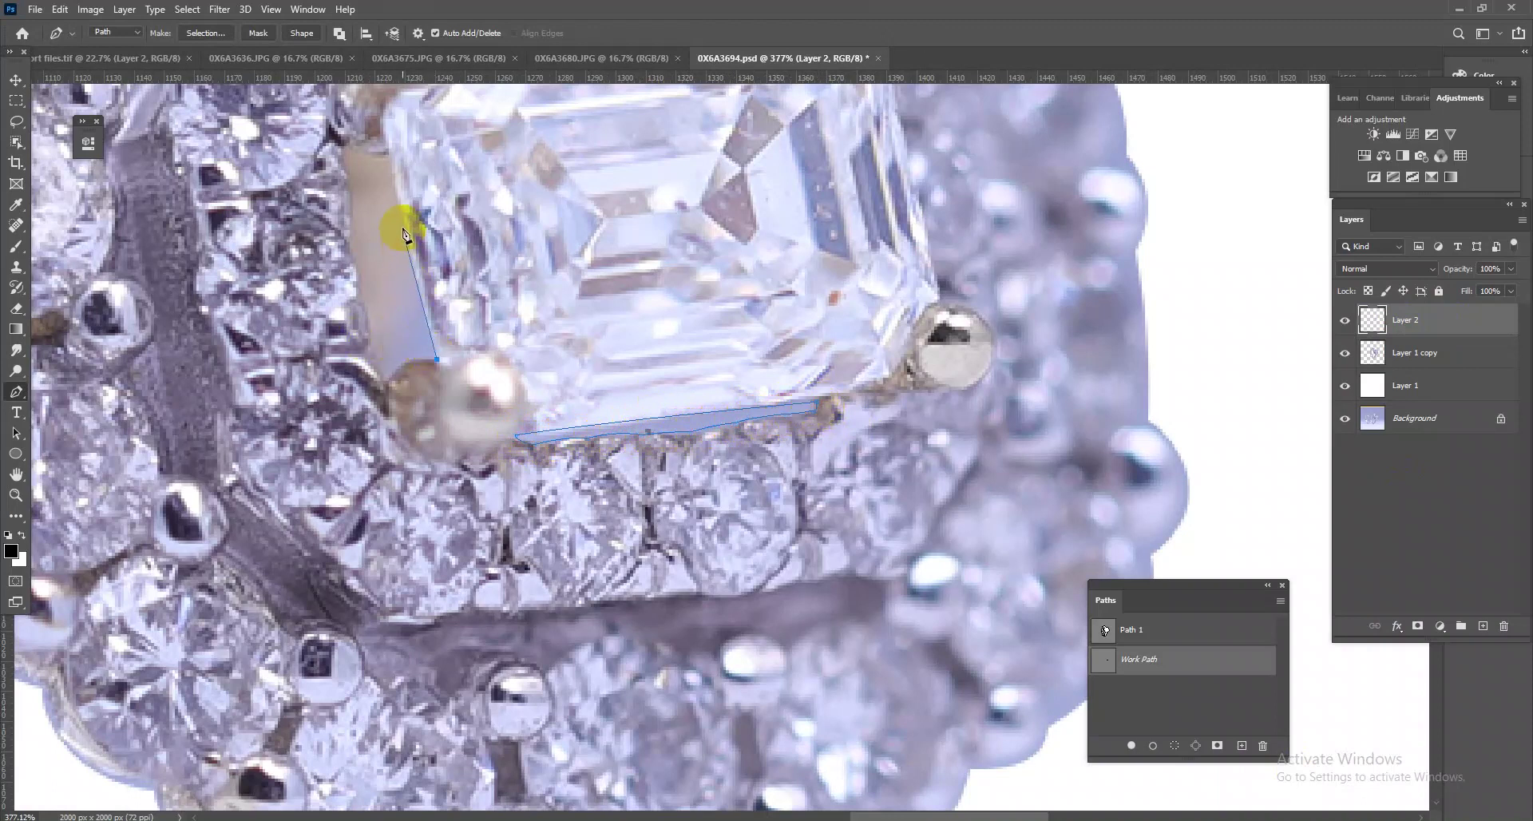
{"action": "left_click_drag", "start_coordinate": [413, 273], "coordinate": [409, 304]}
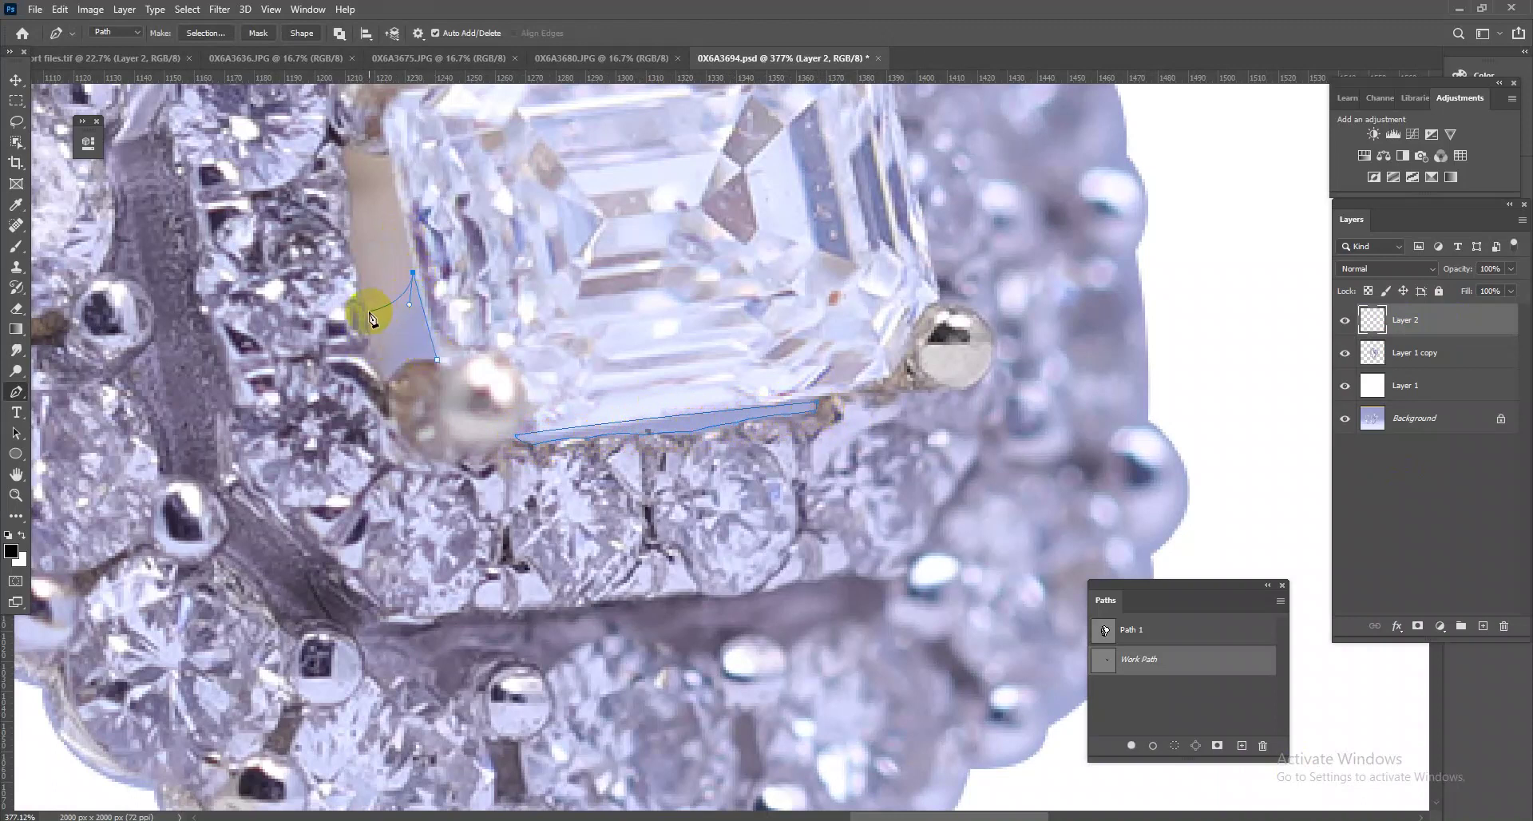
{"action": "left_click", "coordinate": [438, 361]}
{"action": "key", "text": "ctrl+Return"}
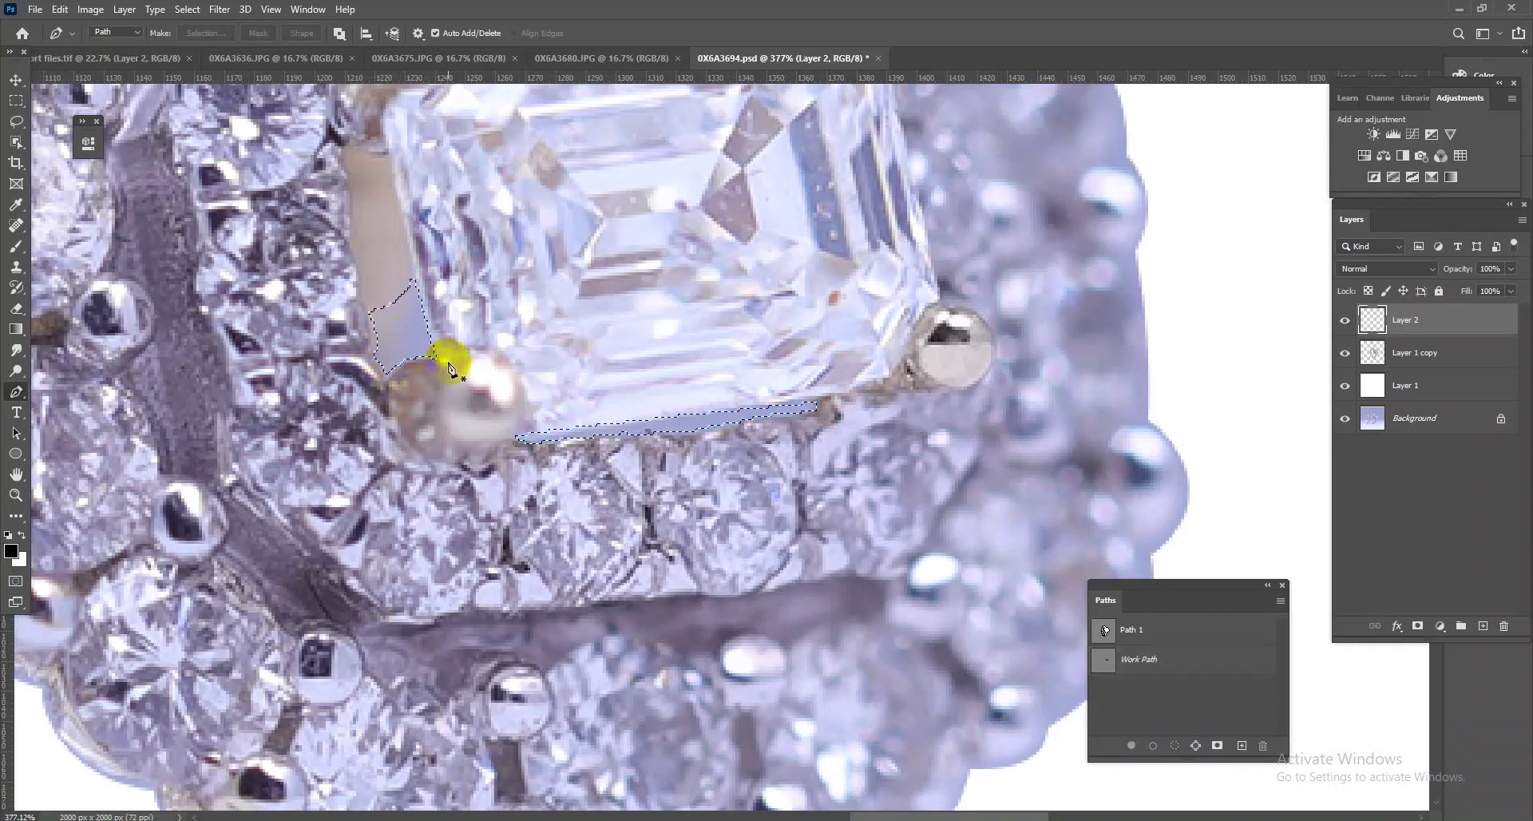
{"action": "left_click", "coordinate": [1427, 357]}
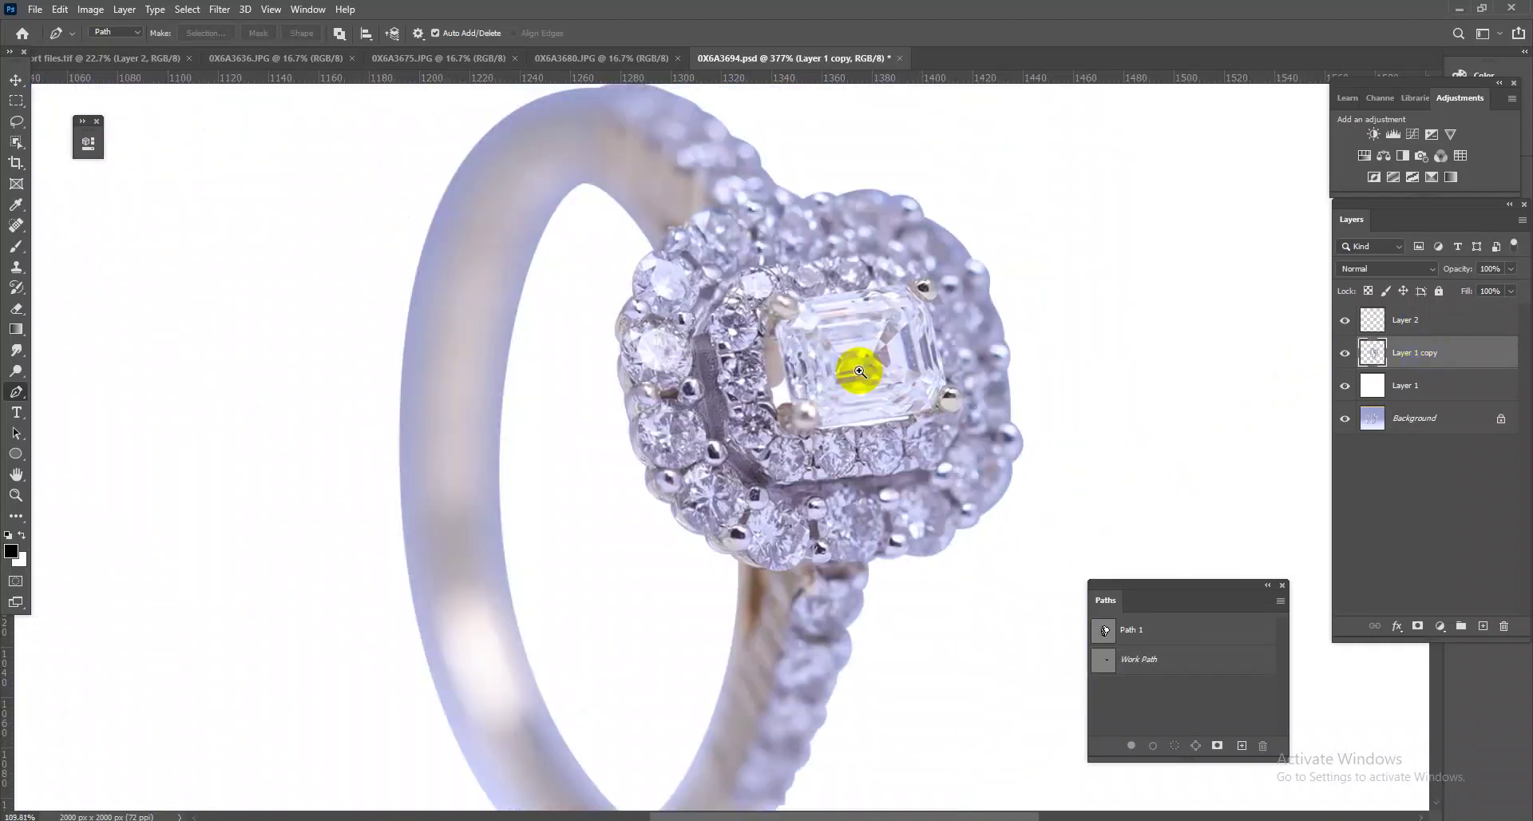
{"action": "left_click_drag", "start_coordinate": [1217, 401], "coordinate": [971, 478]}
- Start a new Pen outline along the ring's shank edge, curving toward the halo's left side
{"action": "scroll", "coordinate": [882, 486], "scroll_direction": "up", "scroll_amount": 1}
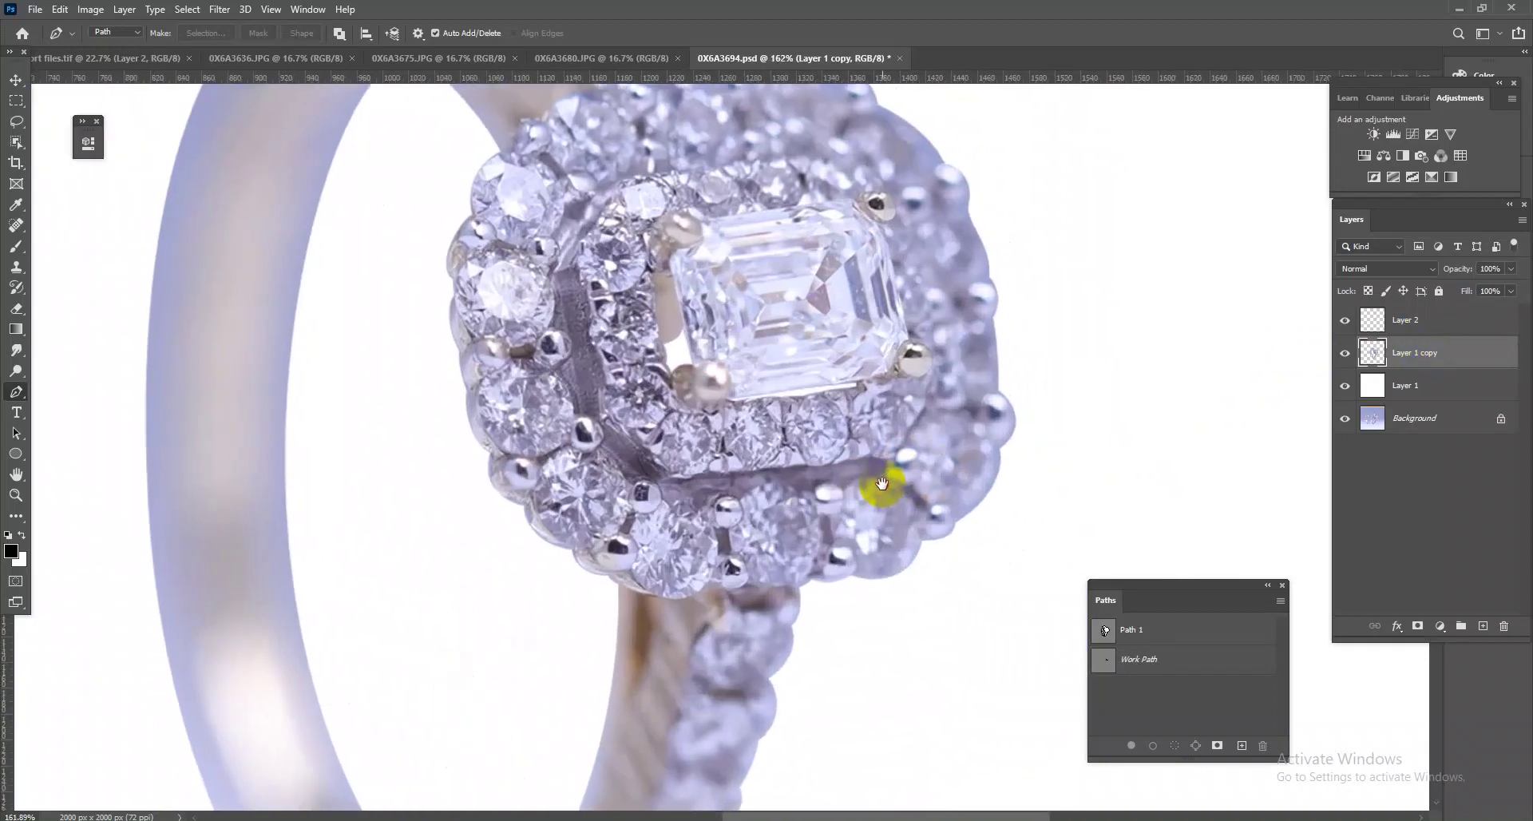
{"action": "scroll", "coordinate": [651, 421], "scroll_direction": "up", "scroll_amount": 1}
{"action": "scroll", "coordinate": [650, 420], "scroll_direction": "down", "scroll_amount": 2}
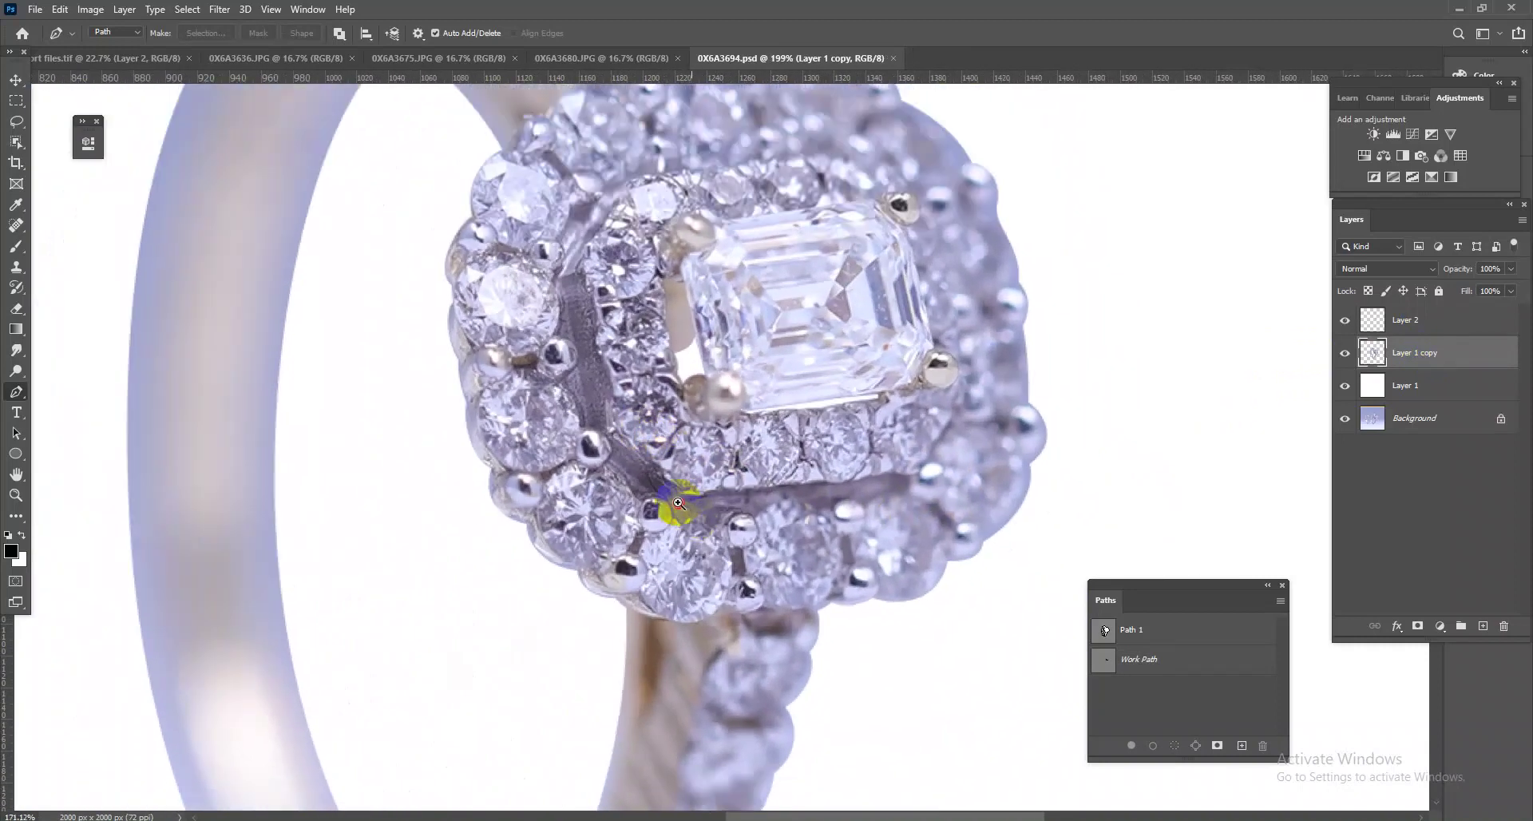
{"action": "scroll", "coordinate": [671, 507], "scroll_direction": "down", "scroll_amount": 2}
{"action": "scroll", "coordinate": [780, 489], "scroll_direction": "up", "scroll_amount": 2}
{"action": "scroll", "coordinate": [716, 434], "scroll_direction": "up", "scroll_amount": 1}
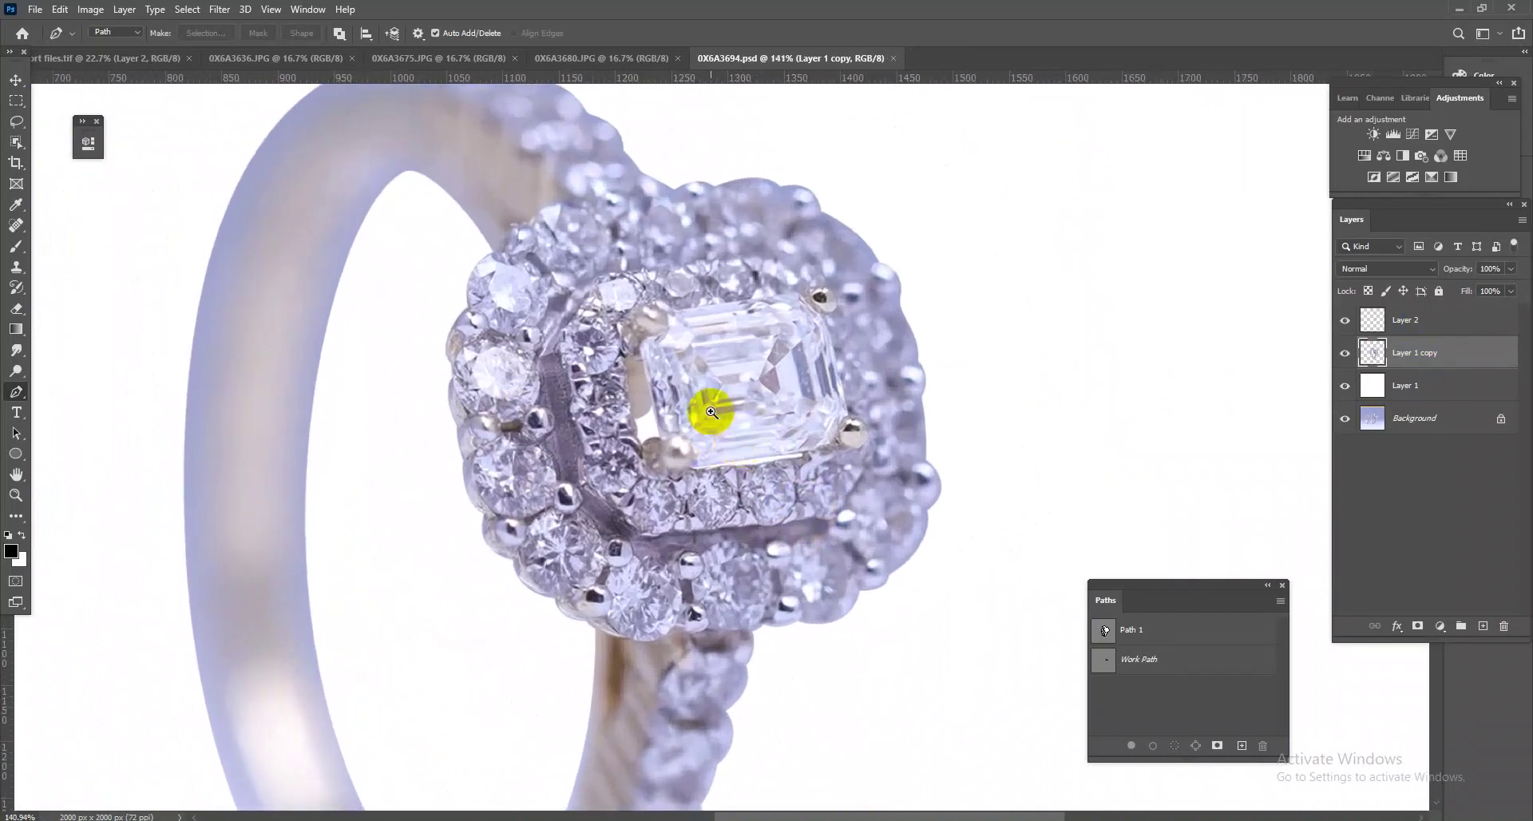
{"action": "scroll", "coordinate": [703, 392], "scroll_direction": "down", "scroll_amount": 2}
{"action": "scroll", "coordinate": [731, 617], "scroll_direction": "up", "scroll_amount": 1}
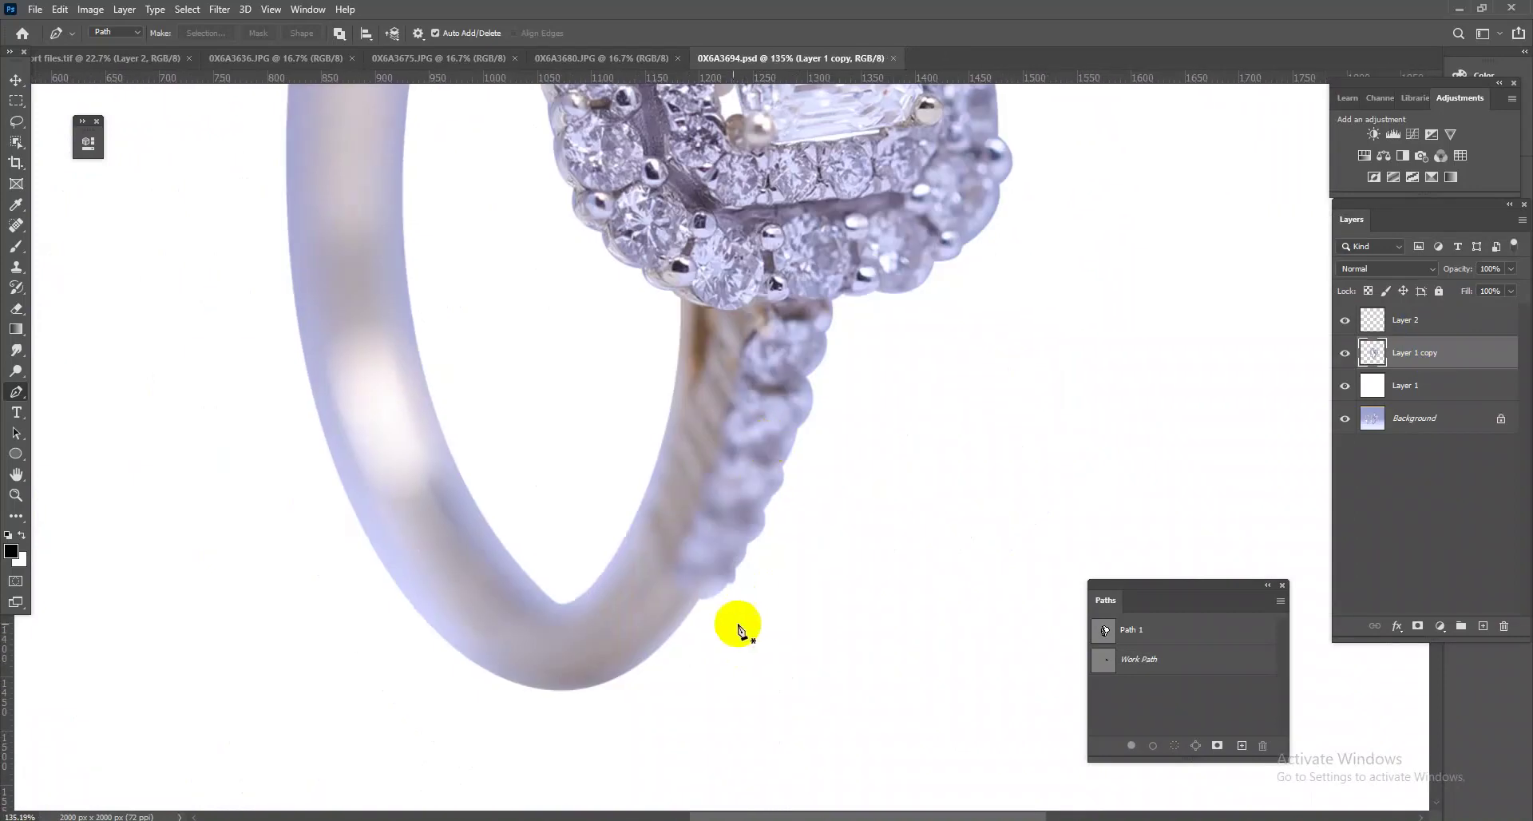
{"action": "left_click_drag", "start_coordinate": [706, 602], "coordinate": [692, 601]}
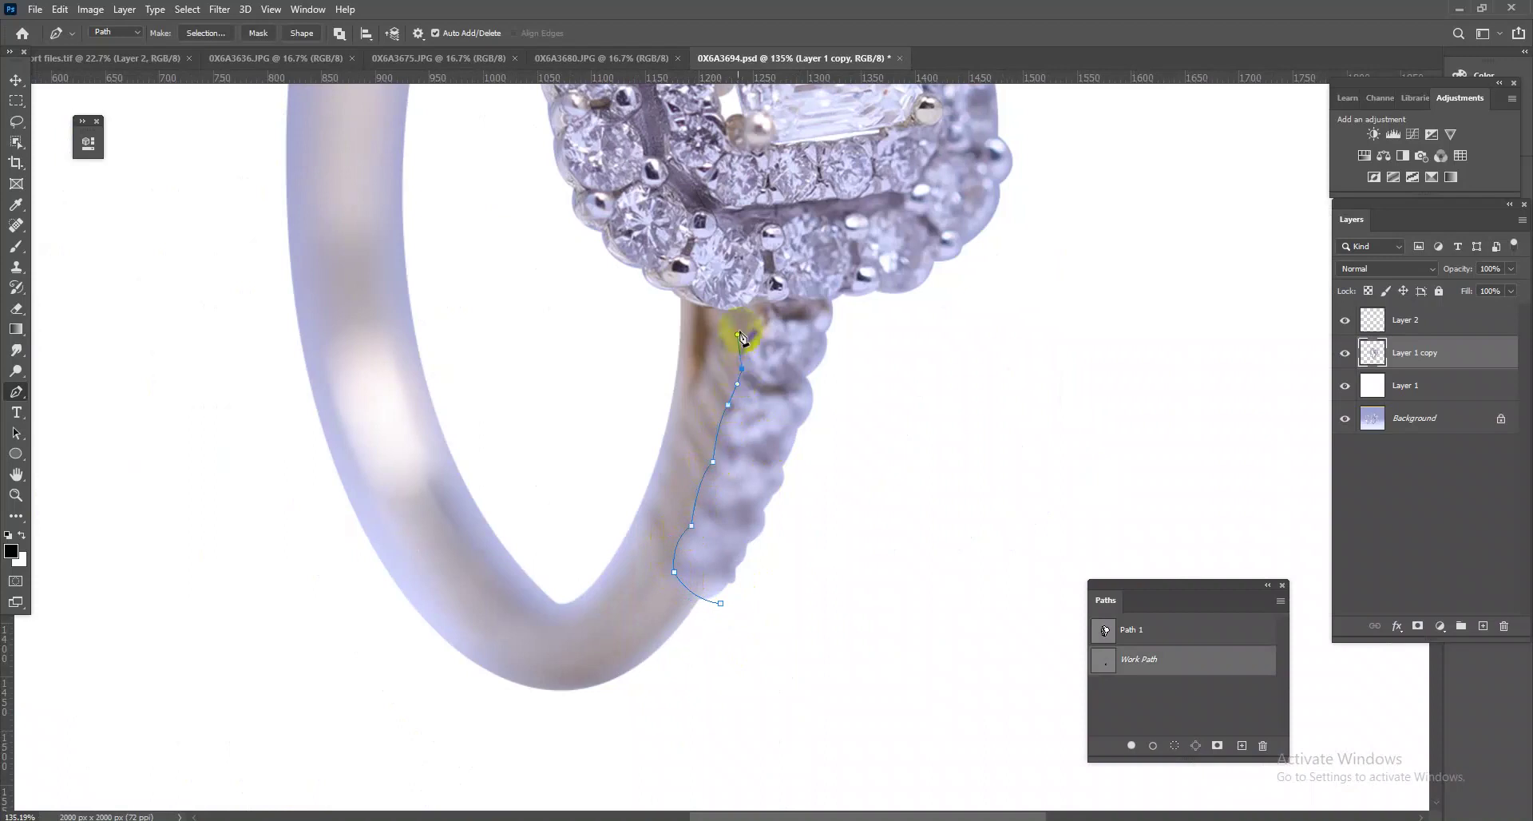
{"action": "mouse_move", "coordinate": [750, 325]}
{"action": "left_mouse_down"}
{"action": "mouse_move", "coordinate": [710, 330]}
{"action": "mouse_move", "coordinate": [621, 264]}
{"action": "left_mouse_up"}
{"action": "left_click_drag", "start_coordinate": [584, 217], "coordinate": [581, 212]}
- Continue the outline around the halo's left edge and up toward the band
{"action": "scroll", "coordinate": [633, 335], "scroll_direction": "up", "scroll_amount": 1, "text": "alt"}
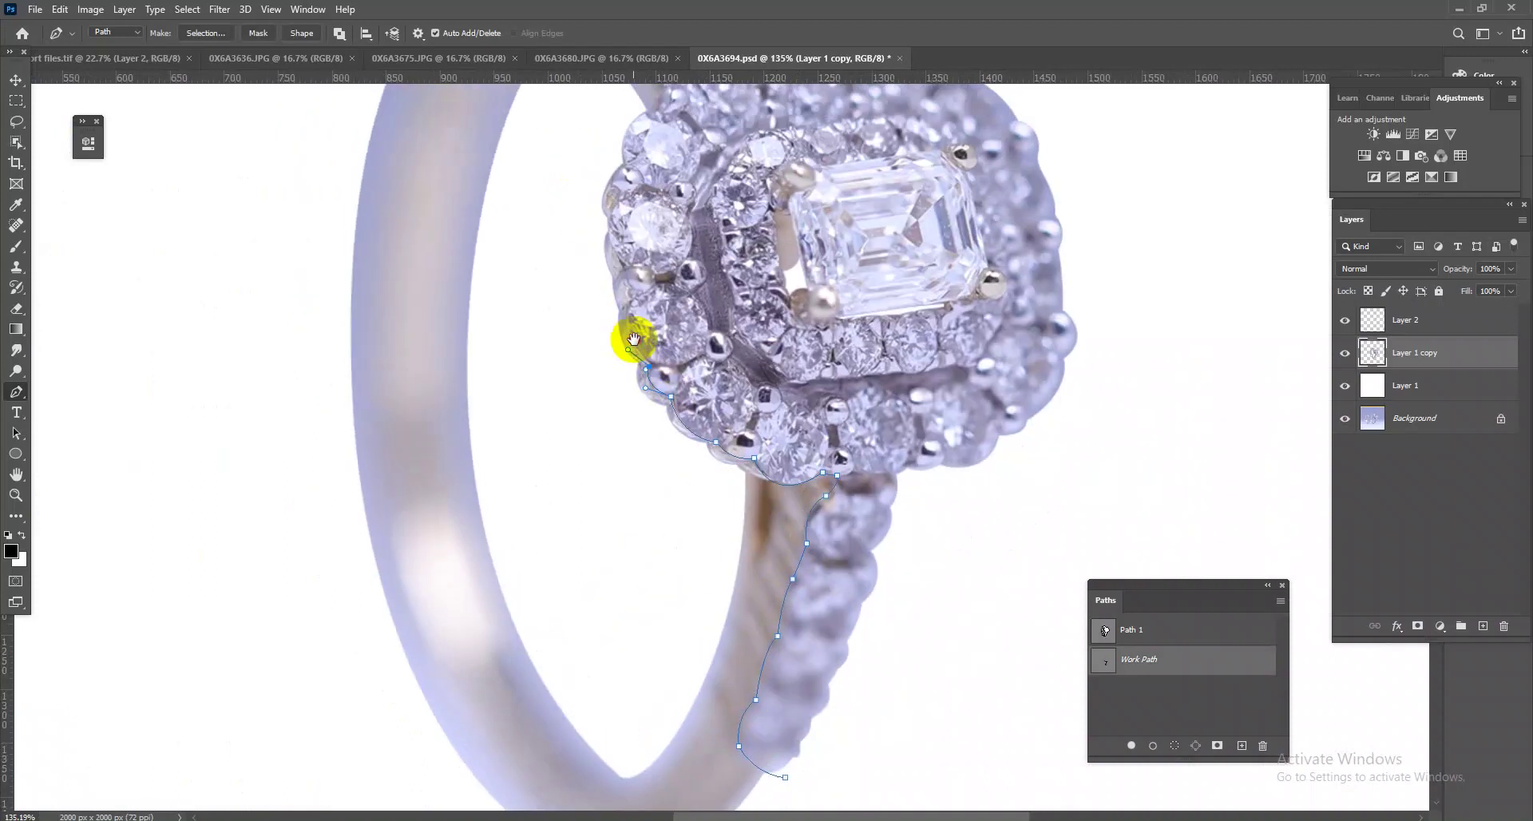
{"action": "scroll", "coordinate": [633, 301], "scroll_direction": "up", "scroll_amount": 1, "text": "alt"}
{"action": "scroll", "coordinate": [641, 305], "scroll_direction": "up", "scroll_amount": 1, "text": "alt"}
{"action": "left_click", "coordinate": [642, 306]}
{"action": "left_click_drag", "start_coordinate": [626, 248], "coordinate": [599, 217]}
{"action": "left_click_drag", "start_coordinate": [618, 157], "coordinate": [602, 130]}
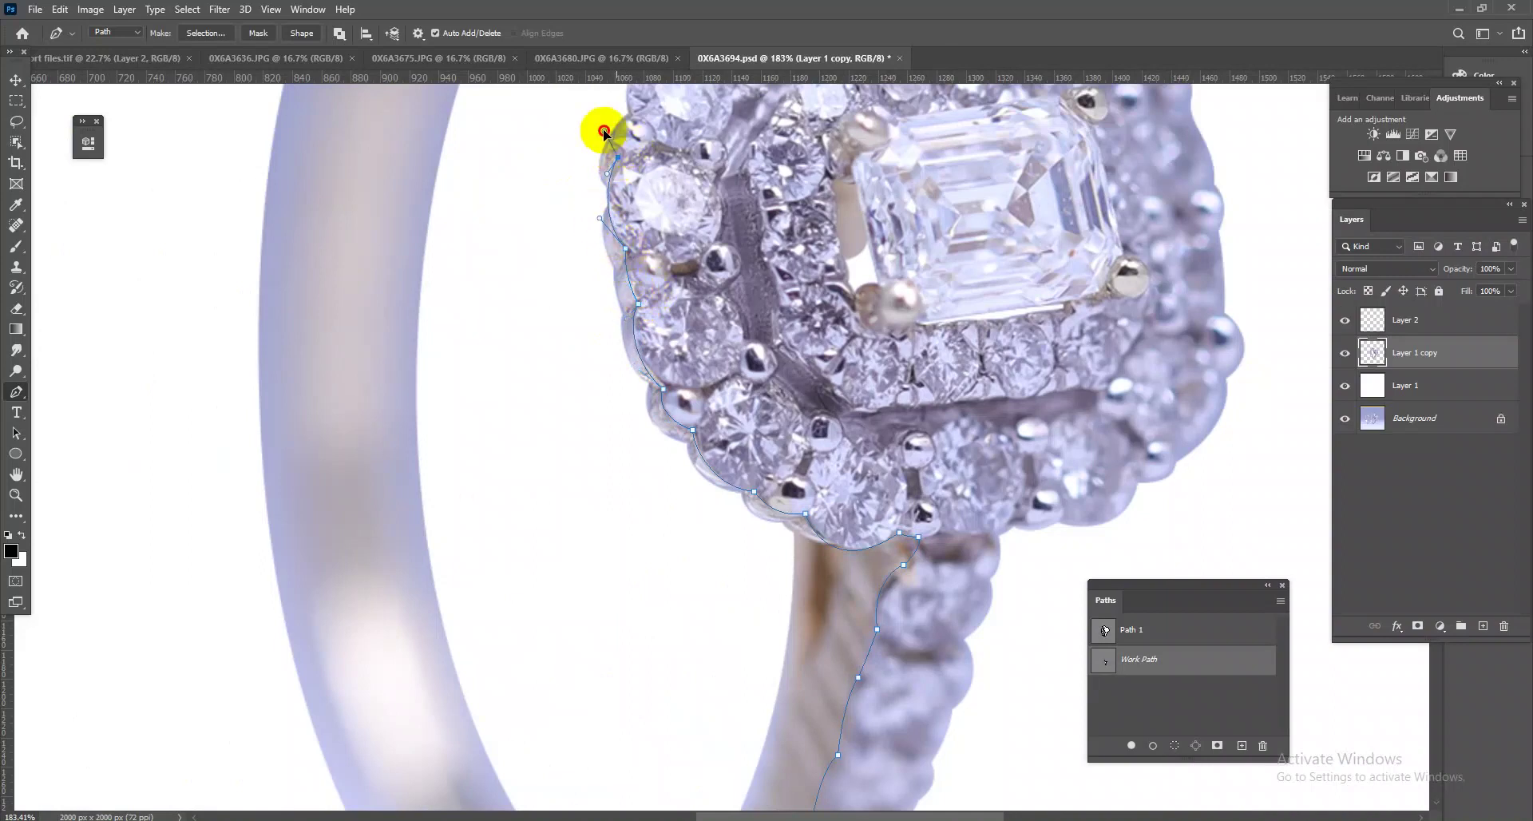
{"action": "scroll", "coordinate": [619, 274], "scroll_direction": "up", "scroll_amount": 3}
{"action": "scroll", "coordinate": [619, 359], "scroll_direction": "up", "scroll_amount": 2}
{"action": "left_click_drag", "start_coordinate": [615, 349], "coordinate": [595, 286]}
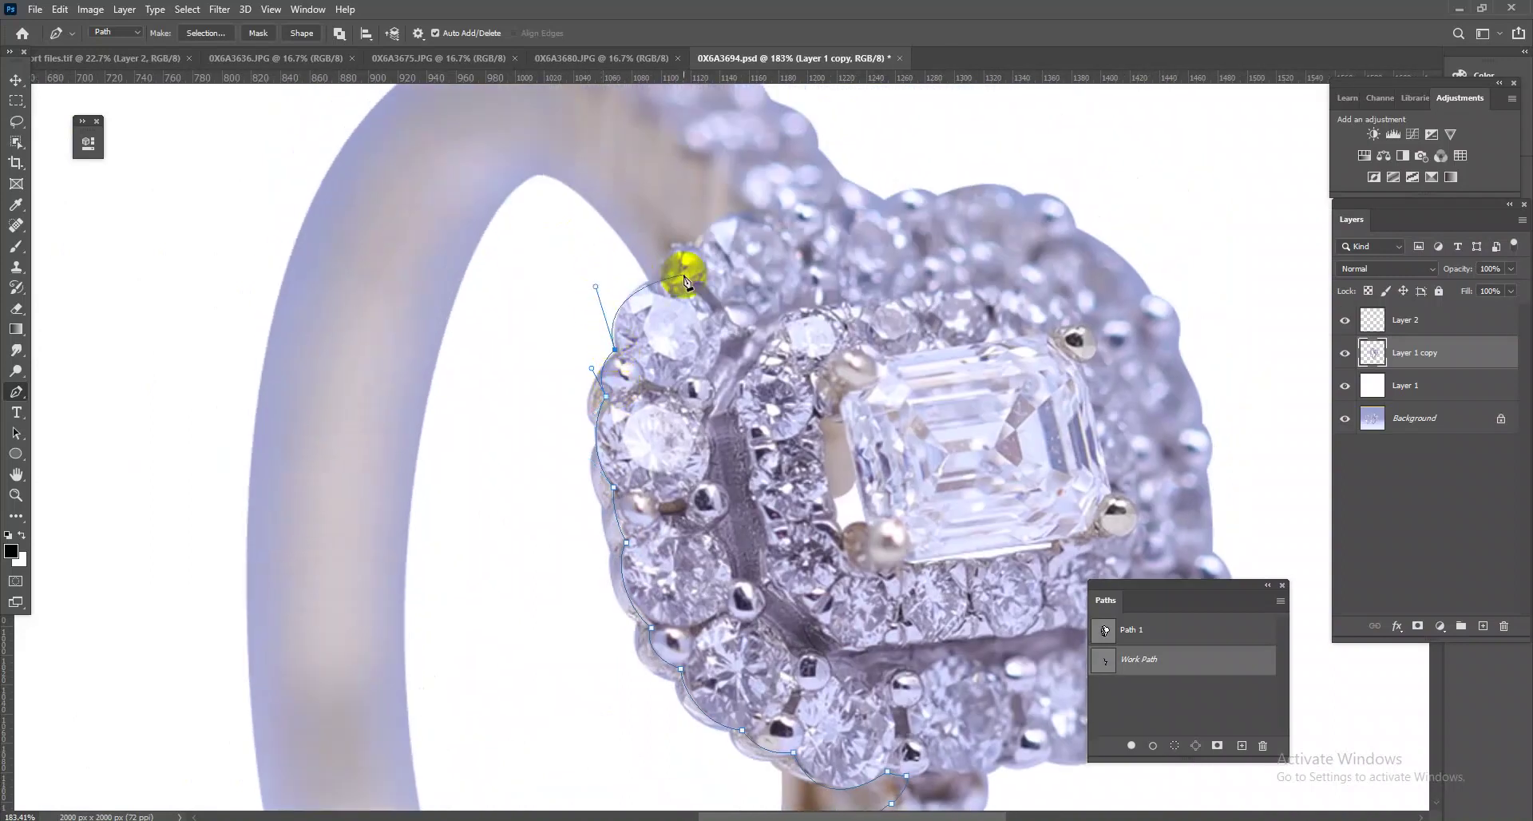
{"action": "mouse_move", "coordinate": [697, 243]}
{"action": "left_mouse_down"}
{"action": "mouse_move", "coordinate": [719, 190]}
{"action": "mouse_move", "coordinate": [741, 294]}
{"action": "left_mouse_up"}
- Sweep the outline over the band's top, around the right side, and close it at the base
{"action": "left_click", "coordinate": [722, 160]}
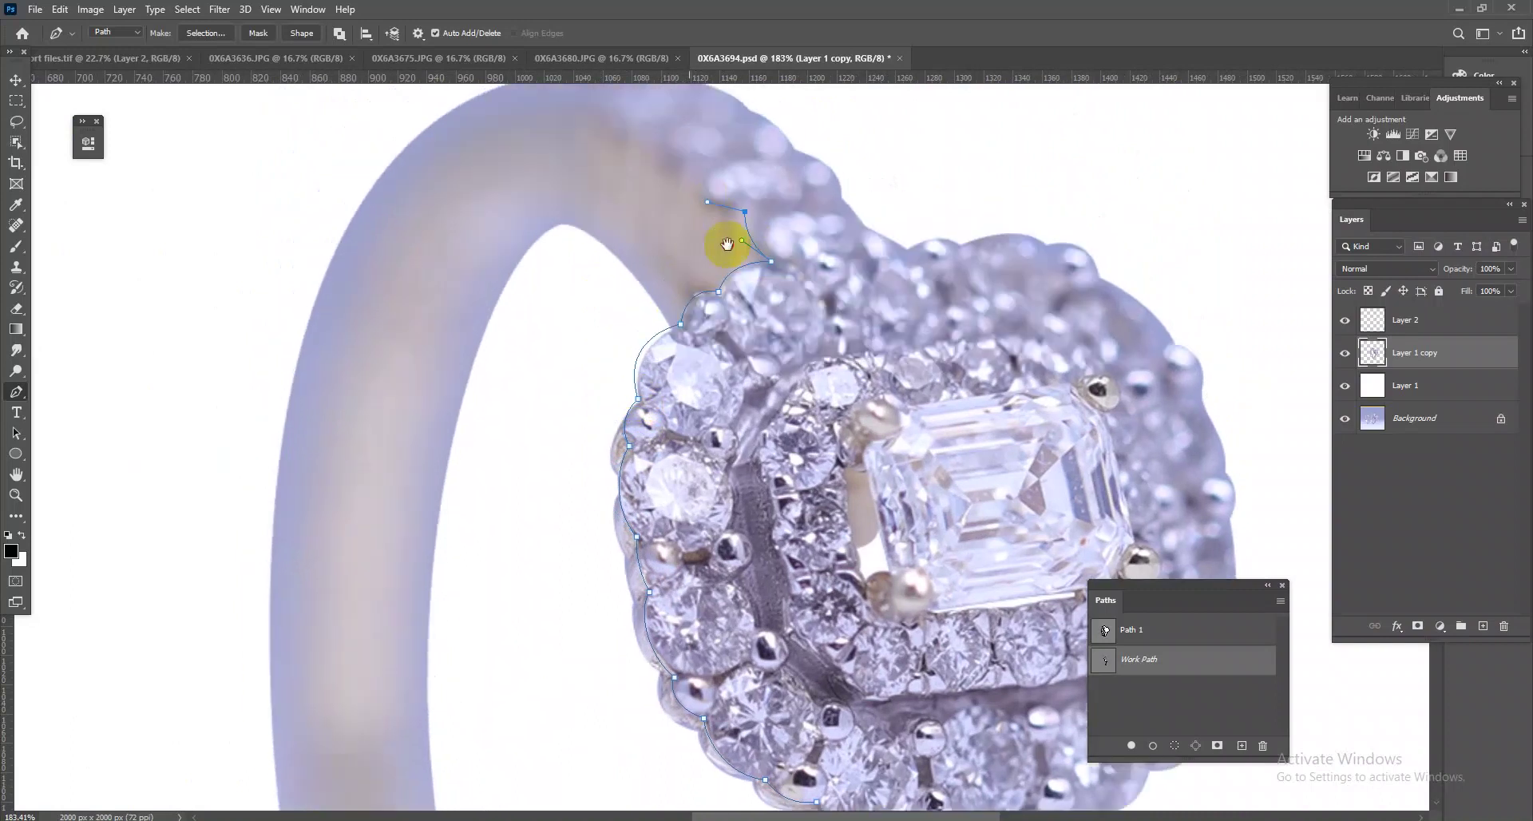
{"action": "left_click", "coordinate": [736, 277]}
{"action": "left_click", "coordinate": [688, 235]}
{"action": "left_click_drag", "start_coordinate": [647, 215], "coordinate": [611, 191]}
{"action": "left_click", "coordinate": [768, 118]}
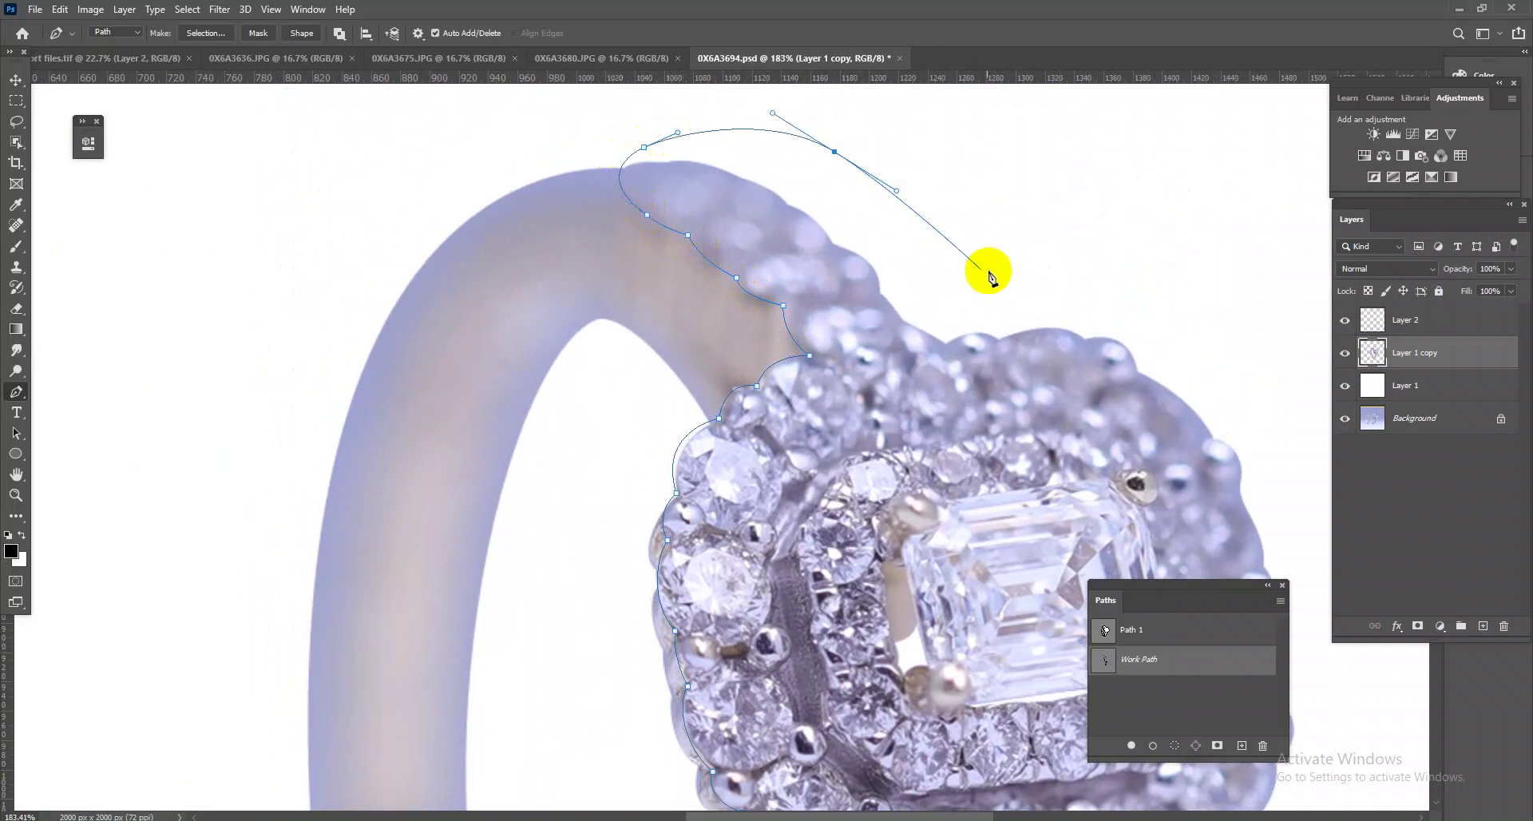
{"action": "left_click_drag", "start_coordinate": [1078, 302], "coordinate": [739, 181]}
{"action": "left_click_drag", "start_coordinate": [932, 225], "coordinate": [953, 240]}
{"action": "left_click_drag", "start_coordinate": [982, 487], "coordinate": [953, 234]}
{"action": "left_click", "coordinate": [998, 480]}
{"action": "left_click_drag", "start_coordinate": [883, 575], "coordinate": [900, 565]}
{"action": "left_click_drag", "start_coordinate": [708, 674], "coordinate": [785, 393]}
{"action": "left_click_drag", "start_coordinate": [755, 630], "coordinate": [787, 602]}
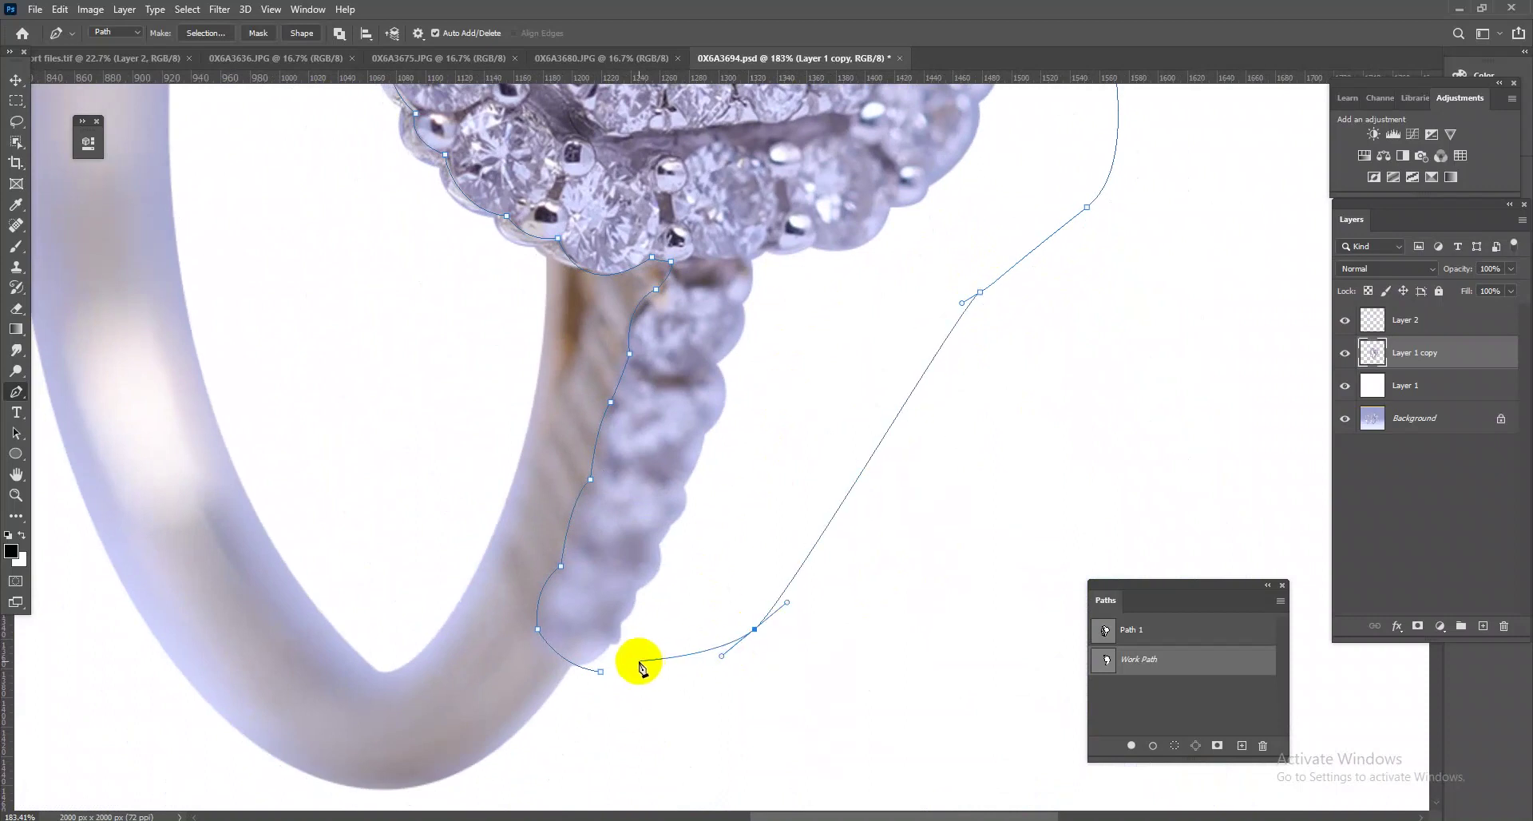
{"action": "left_click", "coordinate": [600, 672]}
- Trace and close a new path around the emerald-cut centre stone's prongs
{"action": "left_click_drag", "start_coordinate": [717, 434], "coordinate": [716, 651]}
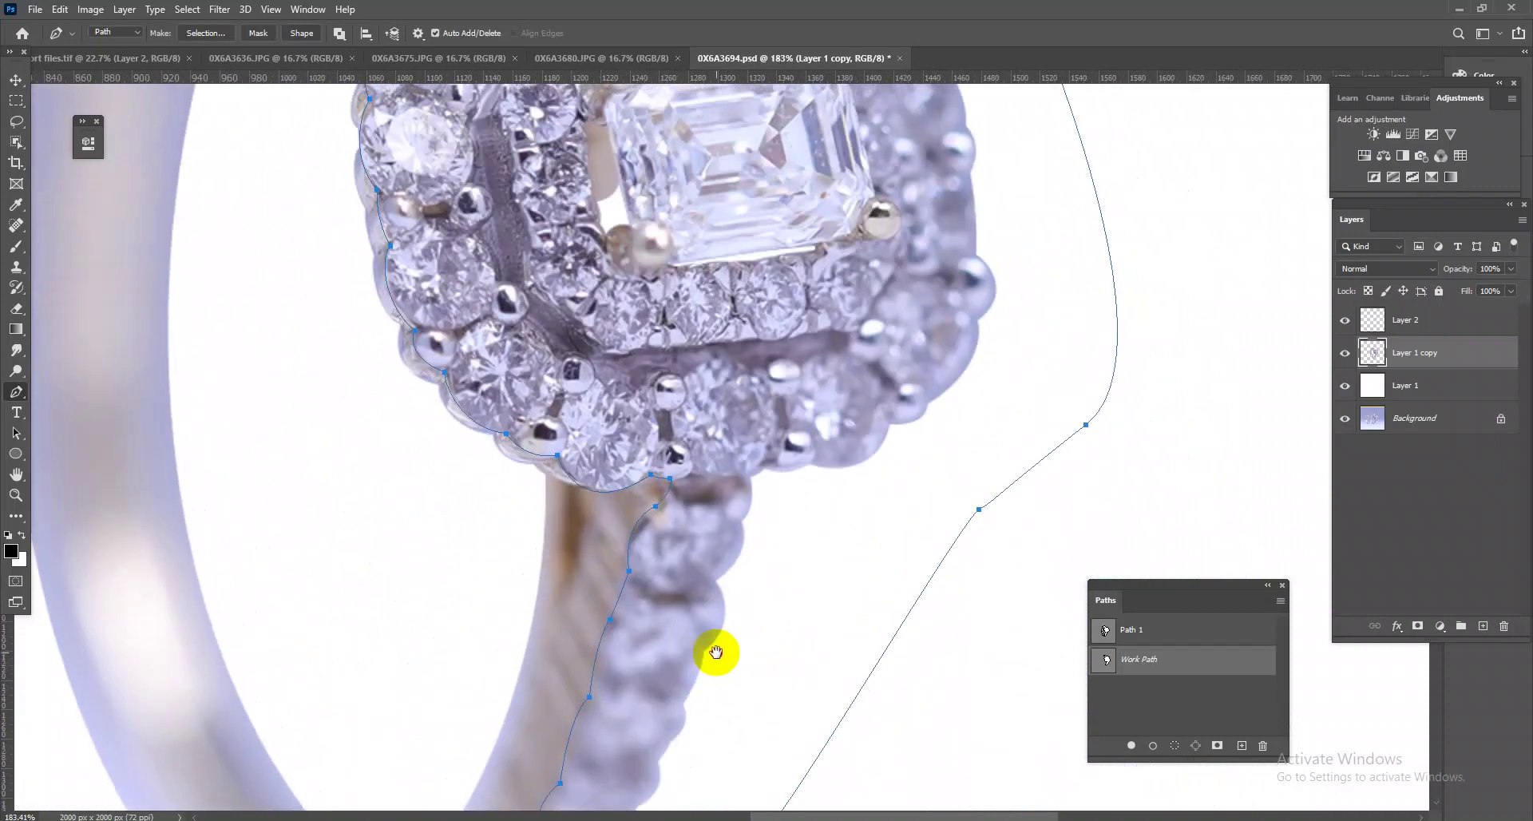
{"action": "left_click_drag", "start_coordinate": [675, 251], "coordinate": [675, 407]}
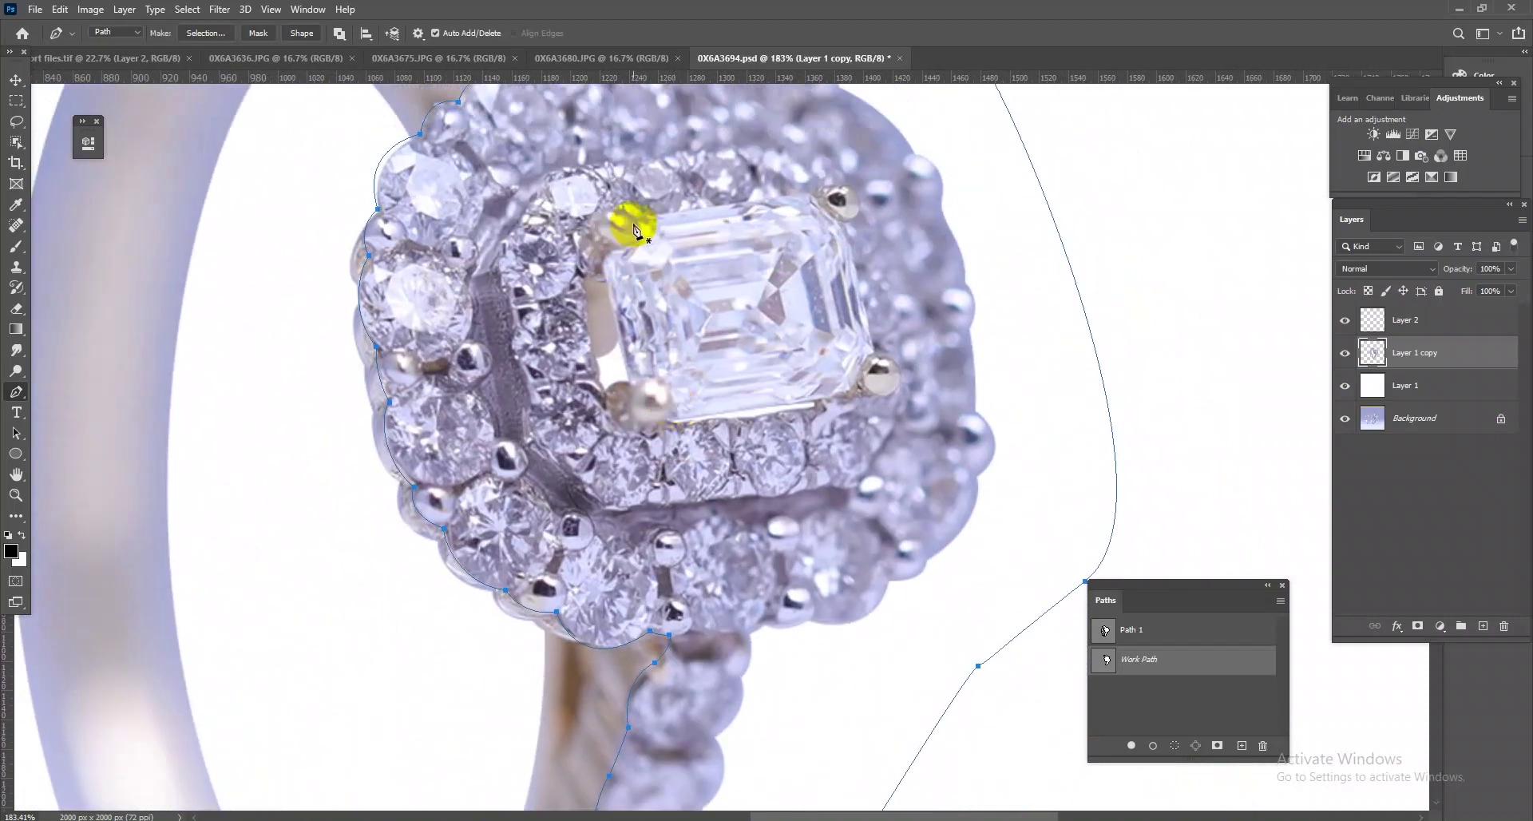
{"action": "left_click_drag", "start_coordinate": [646, 214], "coordinate": [626, 198]}
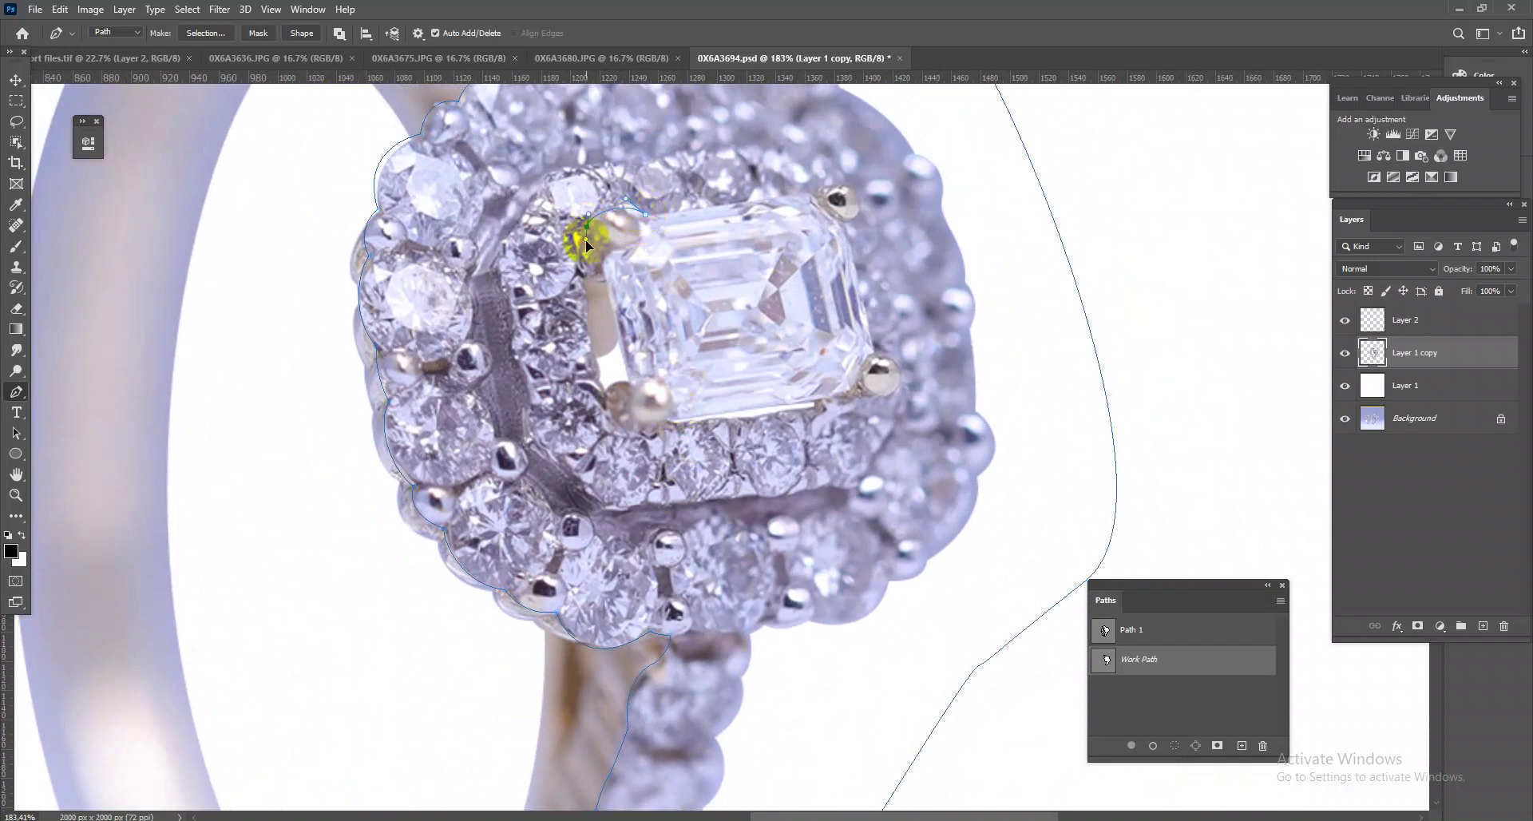
{"action": "left_click_drag", "start_coordinate": [603, 271], "coordinate": [578, 299]}
{"action": "left_click_drag", "start_coordinate": [903, 401], "coordinate": [908, 382]}
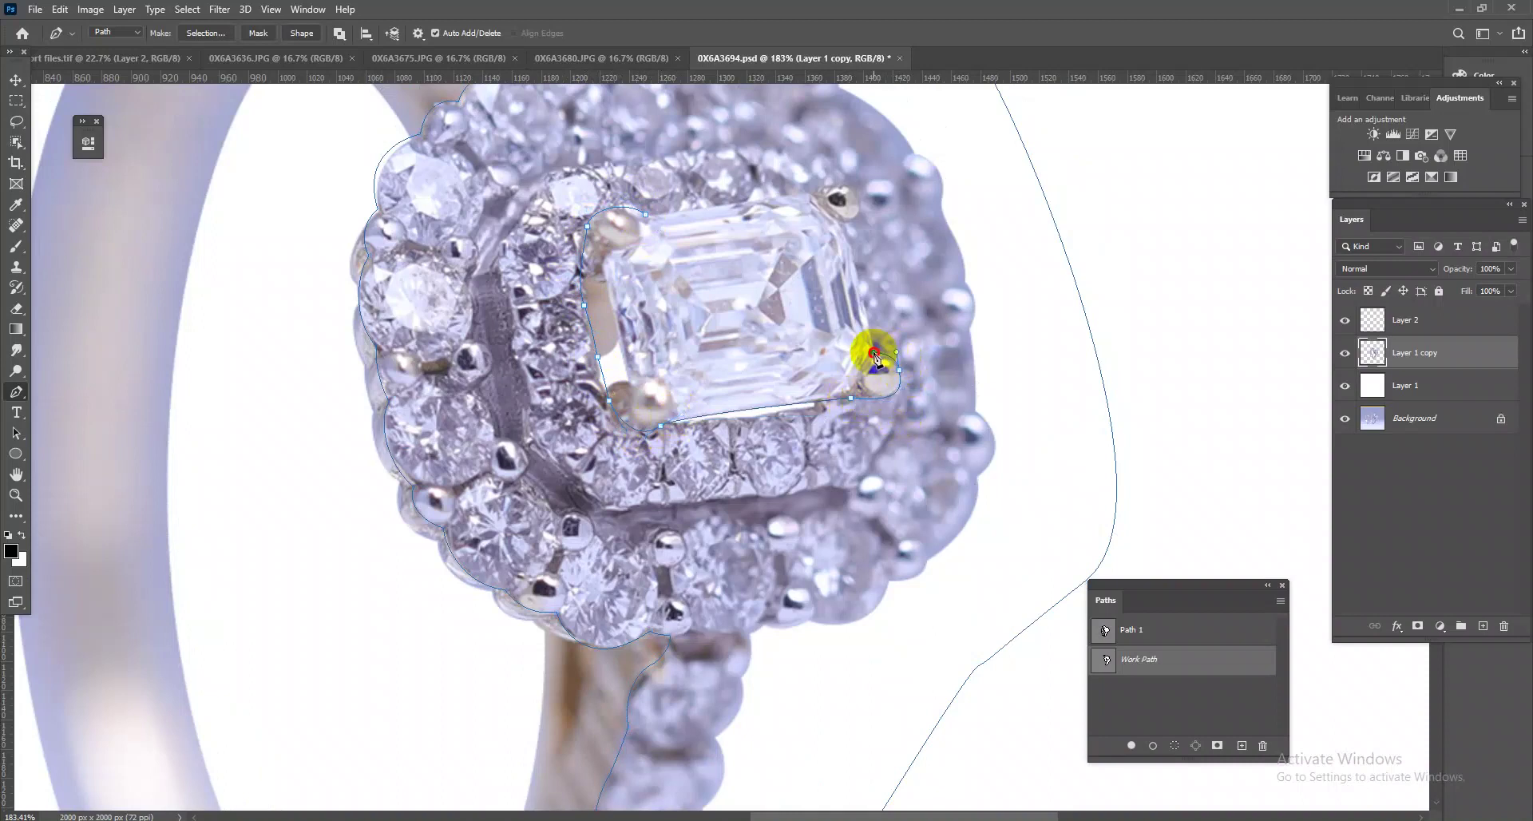
{"action": "left_click_drag", "start_coordinate": [870, 329], "coordinate": [856, 187]}
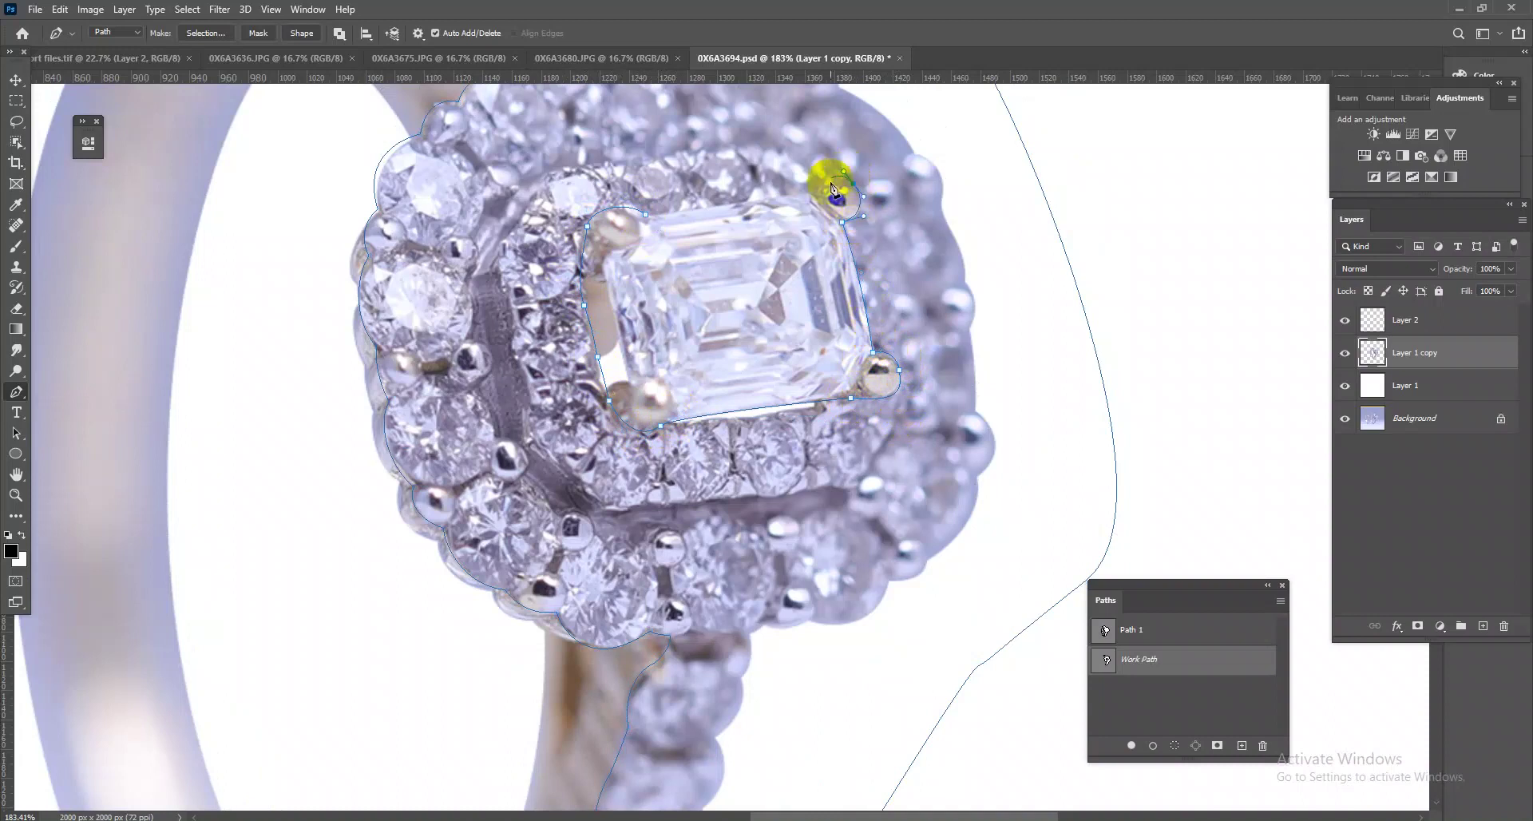
{"action": "left_click", "coordinate": [644, 216]}
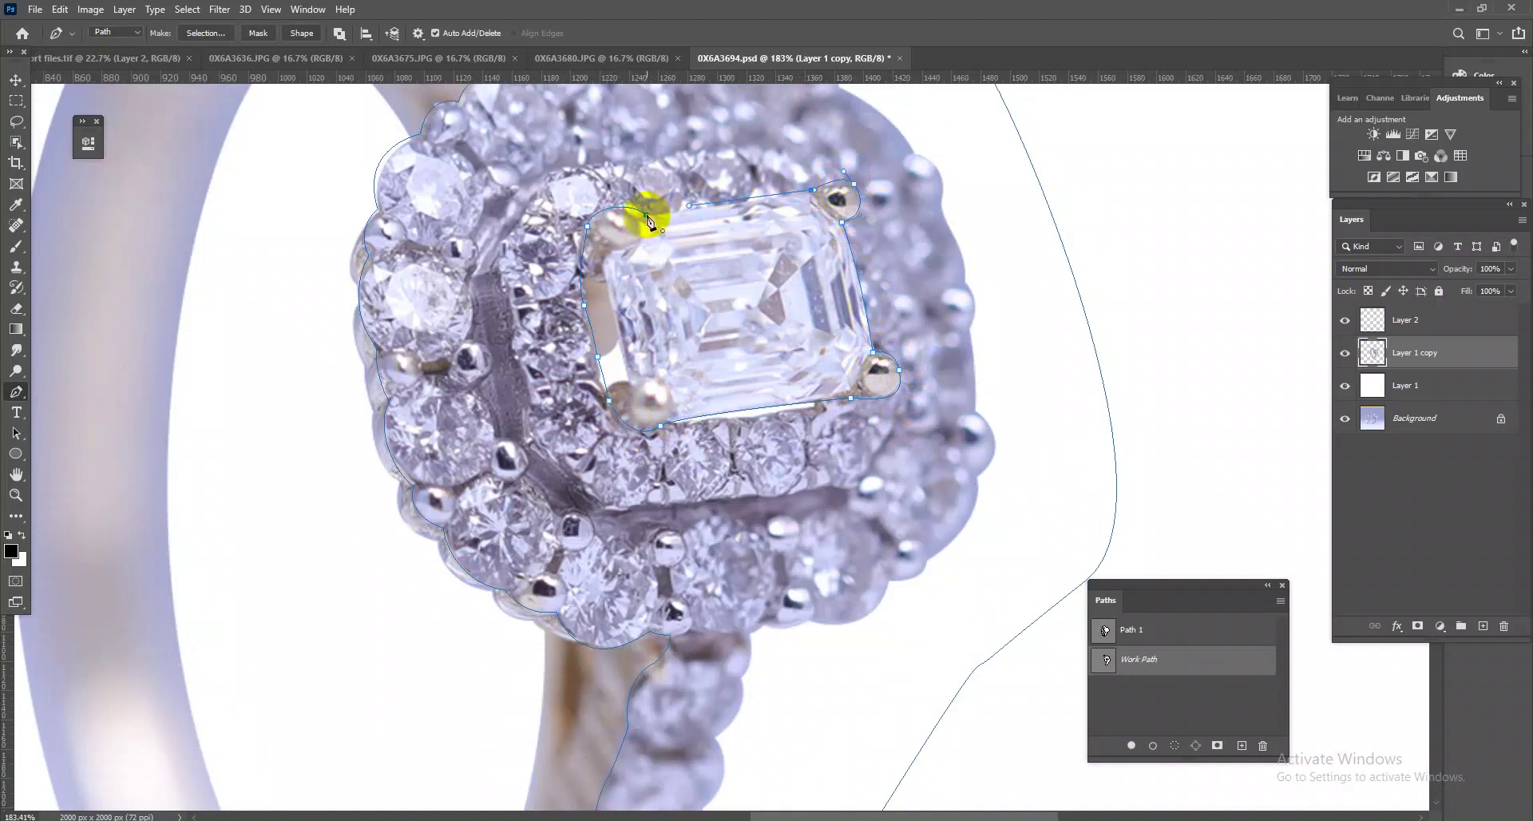
{"action": "scroll", "coordinate": [692, 361], "scroll_direction": "down", "scroll_amount": 2}
- Turn the traced path into a selection and copy it onto new Layer 3
{"action": "key", "text": "ctrl+Return"}
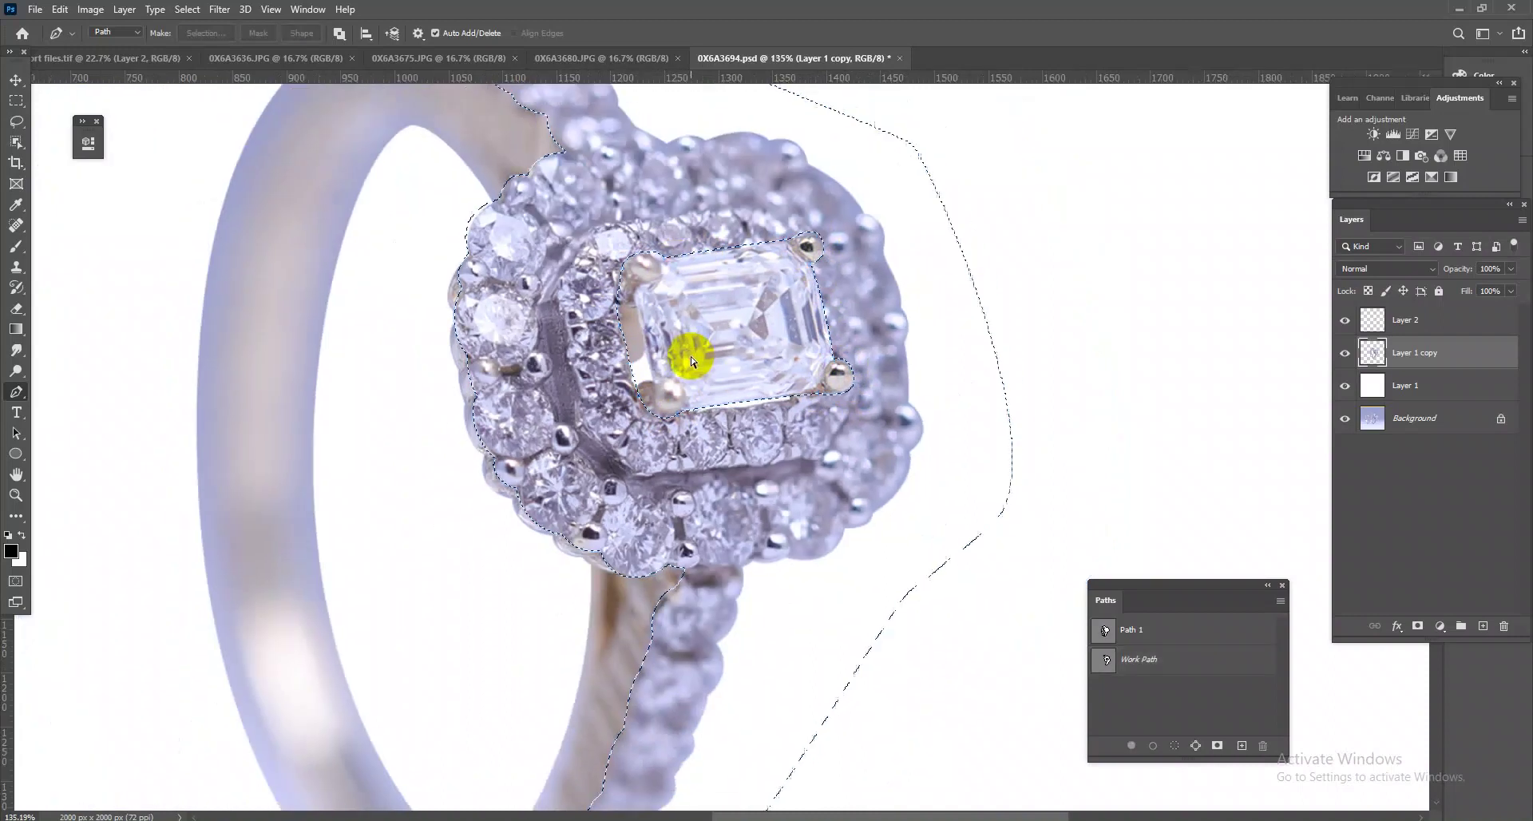
{"action": "key", "text": "ctrl+j"}
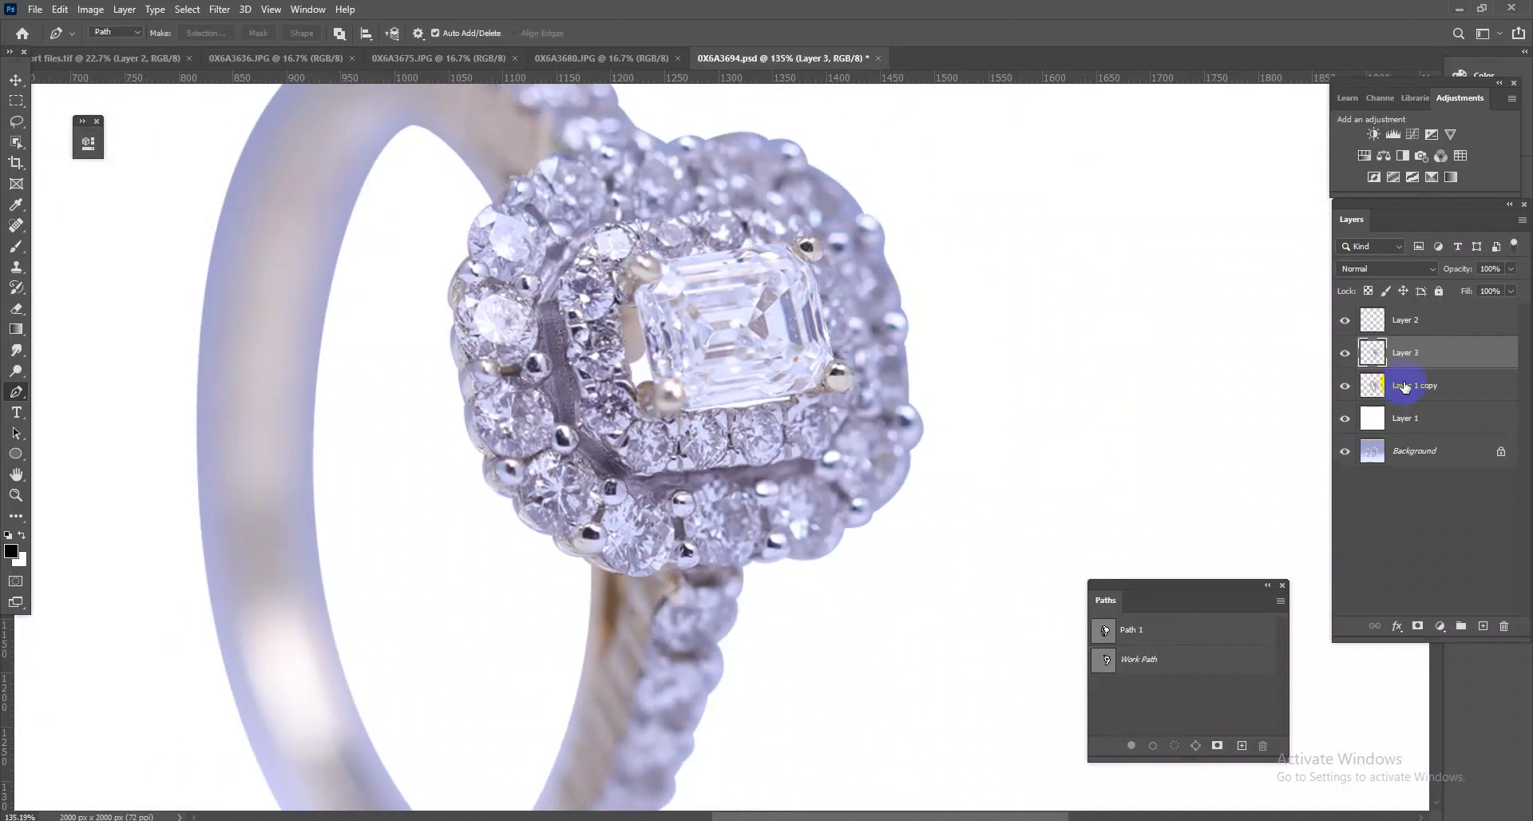
{"action": "scroll", "coordinate": [726, 367], "scroll_direction": "down", "scroll_amount": 2}
{"action": "scroll", "coordinate": [783, 469], "scroll_direction": "down", "scroll_amount": 2}
{"action": "scroll", "coordinate": [833, 536], "scroll_direction": "down", "scroll_amount": 1}
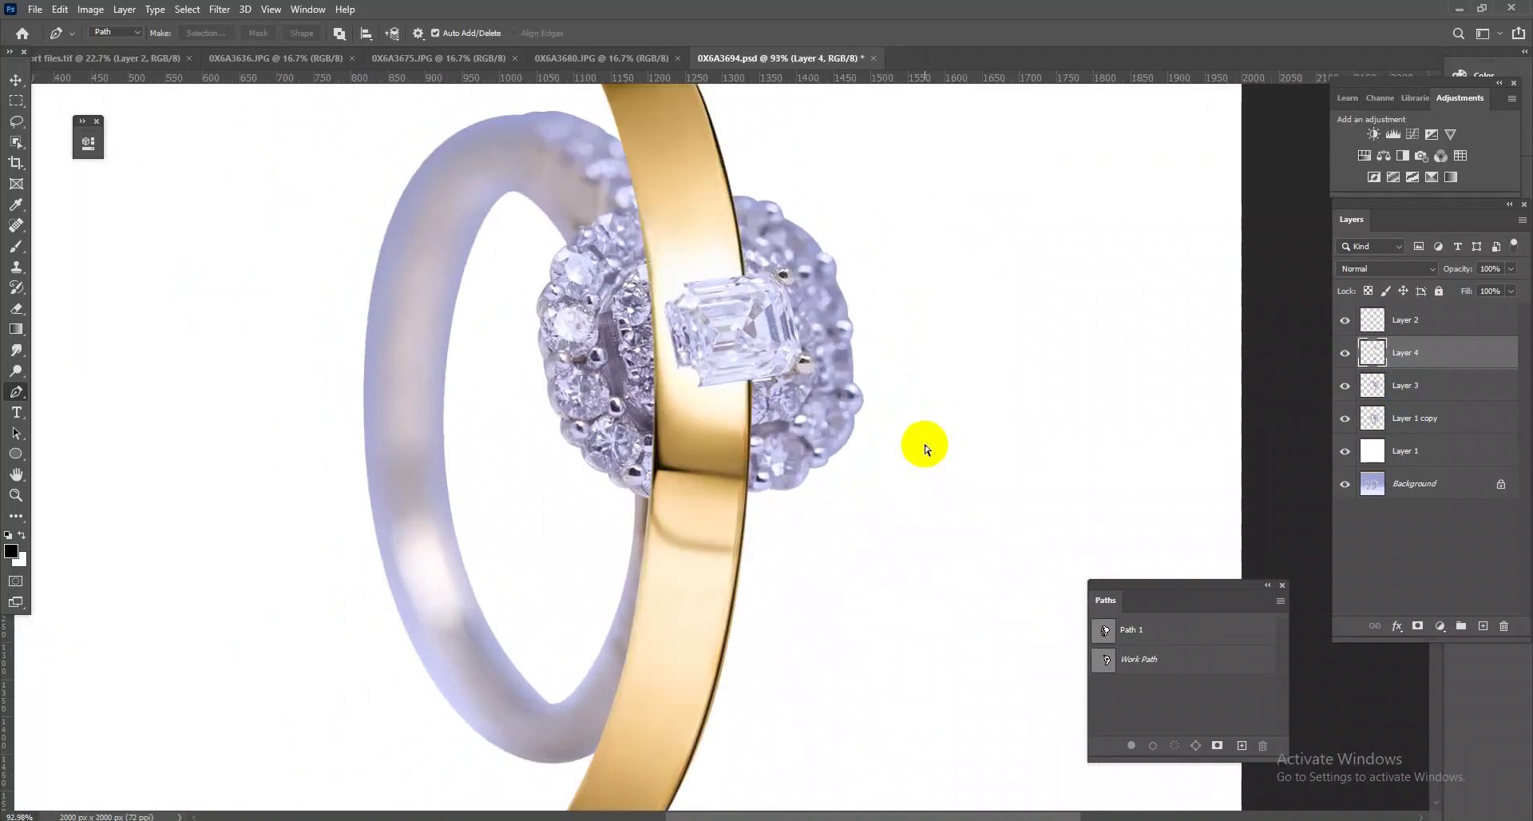
- Rotate the Layer 4 gold band to about 167°, shrink it, and fit it inside the ring
{"action": "key", "text": "ctrl+t"}
{"action": "left_click_drag", "start_coordinate": [911, 434], "coordinate": [400, 708]}
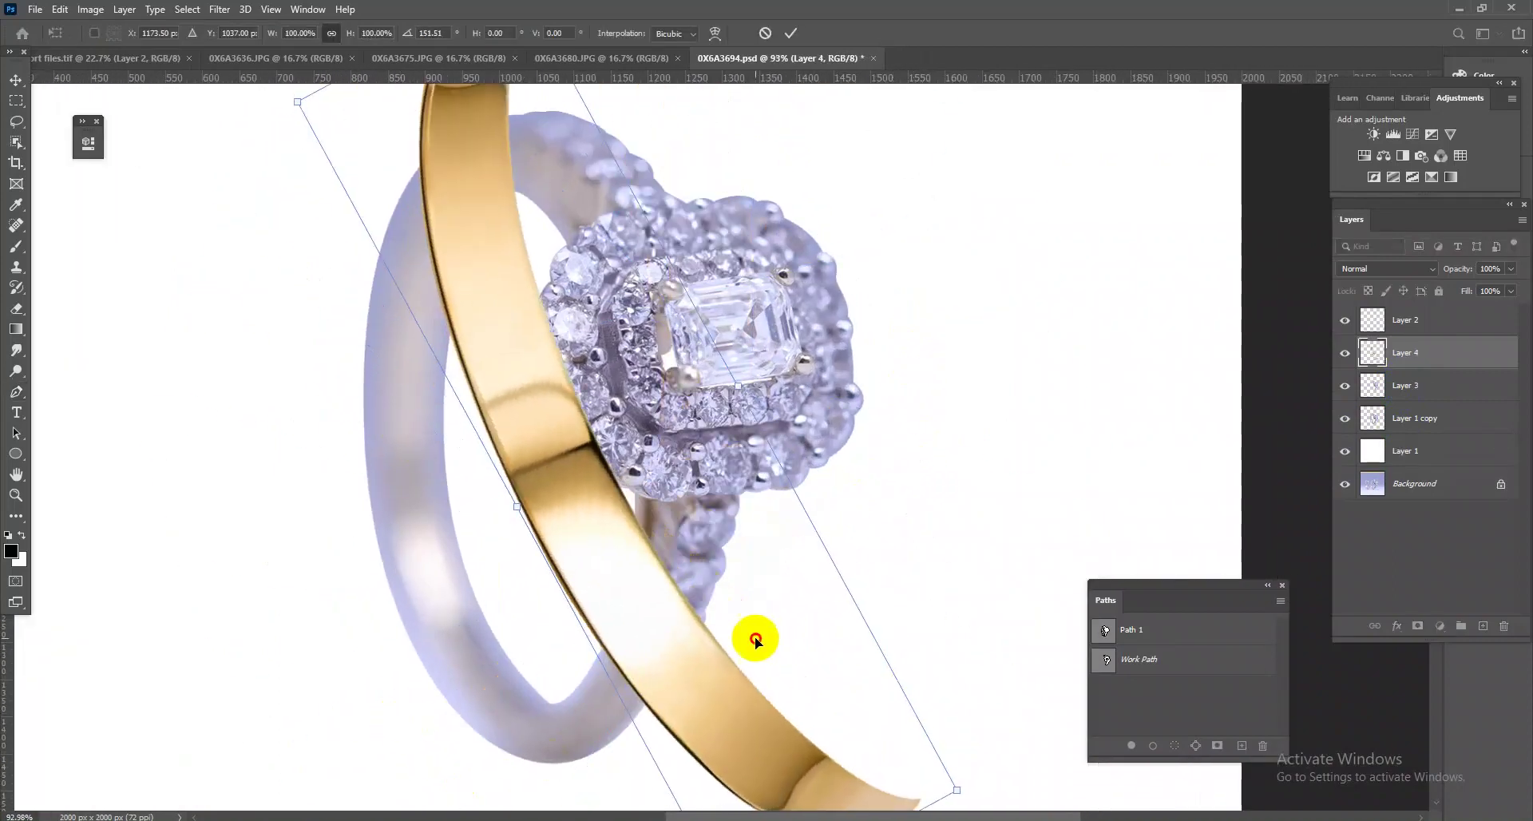
{"action": "scroll", "coordinate": [659, 573], "scroll_direction": "down", "scroll_amount": 2}
{"action": "scroll", "coordinate": [582, 554], "scroll_direction": "up", "scroll_amount": 1}
{"action": "left_click_drag", "start_coordinate": [701, 564], "coordinate": [825, 663]}
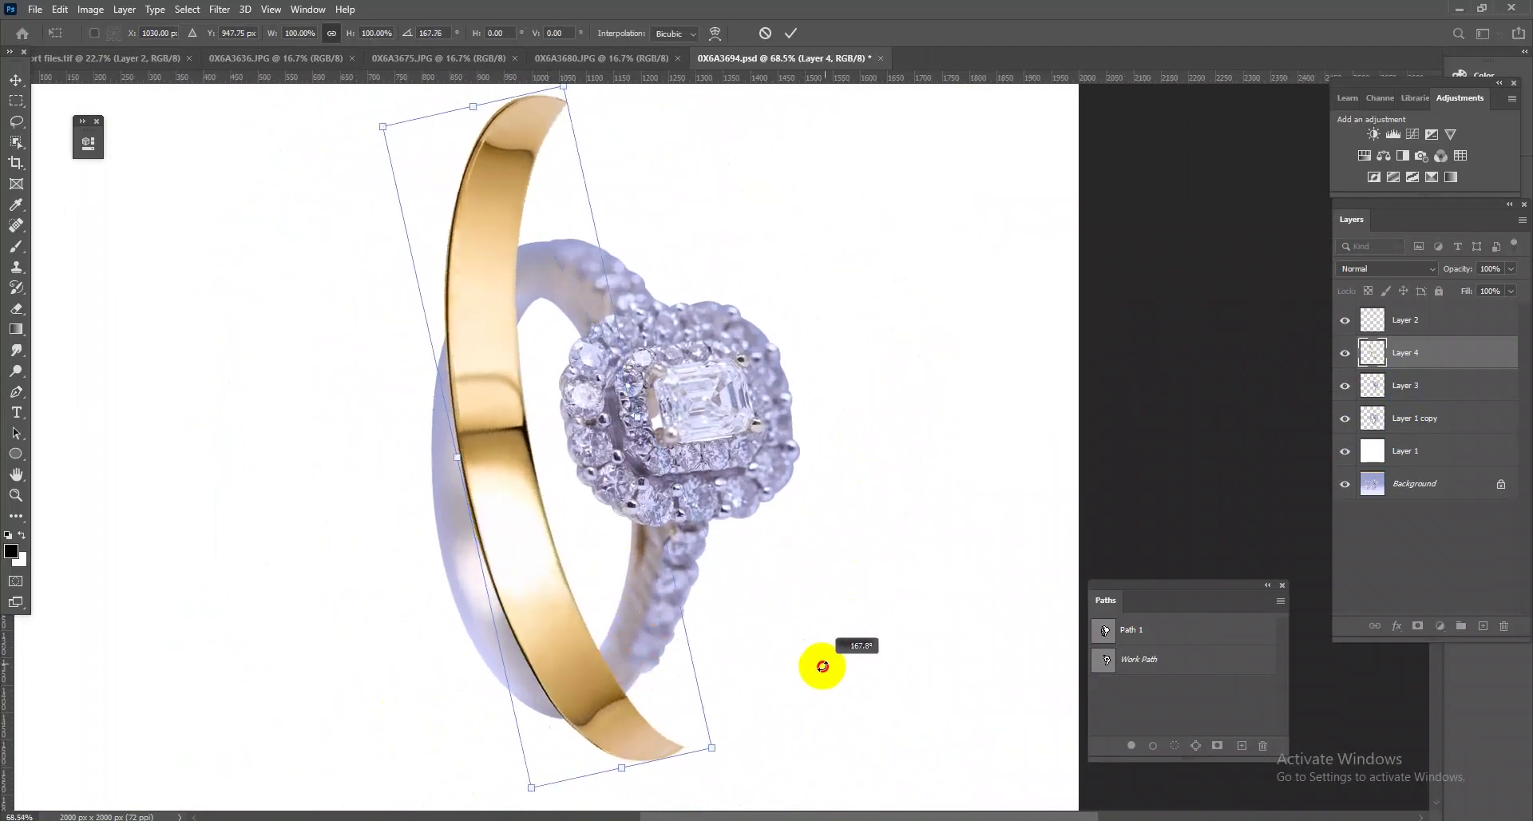
{"action": "left_click_drag", "start_coordinate": [711, 746], "coordinate": [650, 615]}
{"action": "left_click_drag", "start_coordinate": [621, 567], "coordinate": [579, 623]}
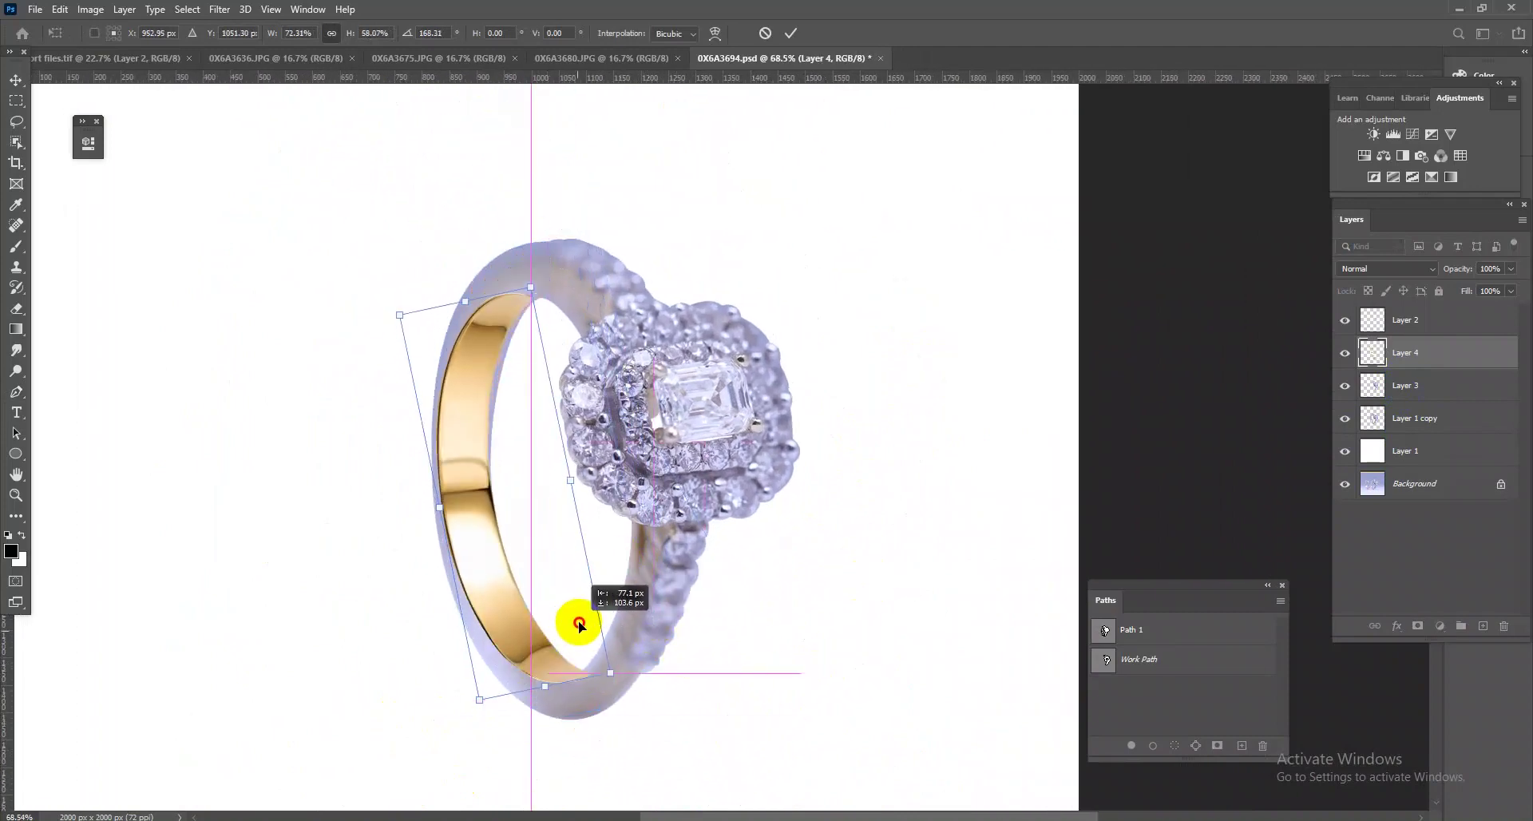
{"action": "left_click_drag", "start_coordinate": [729, 674], "coordinate": [718, 685]}
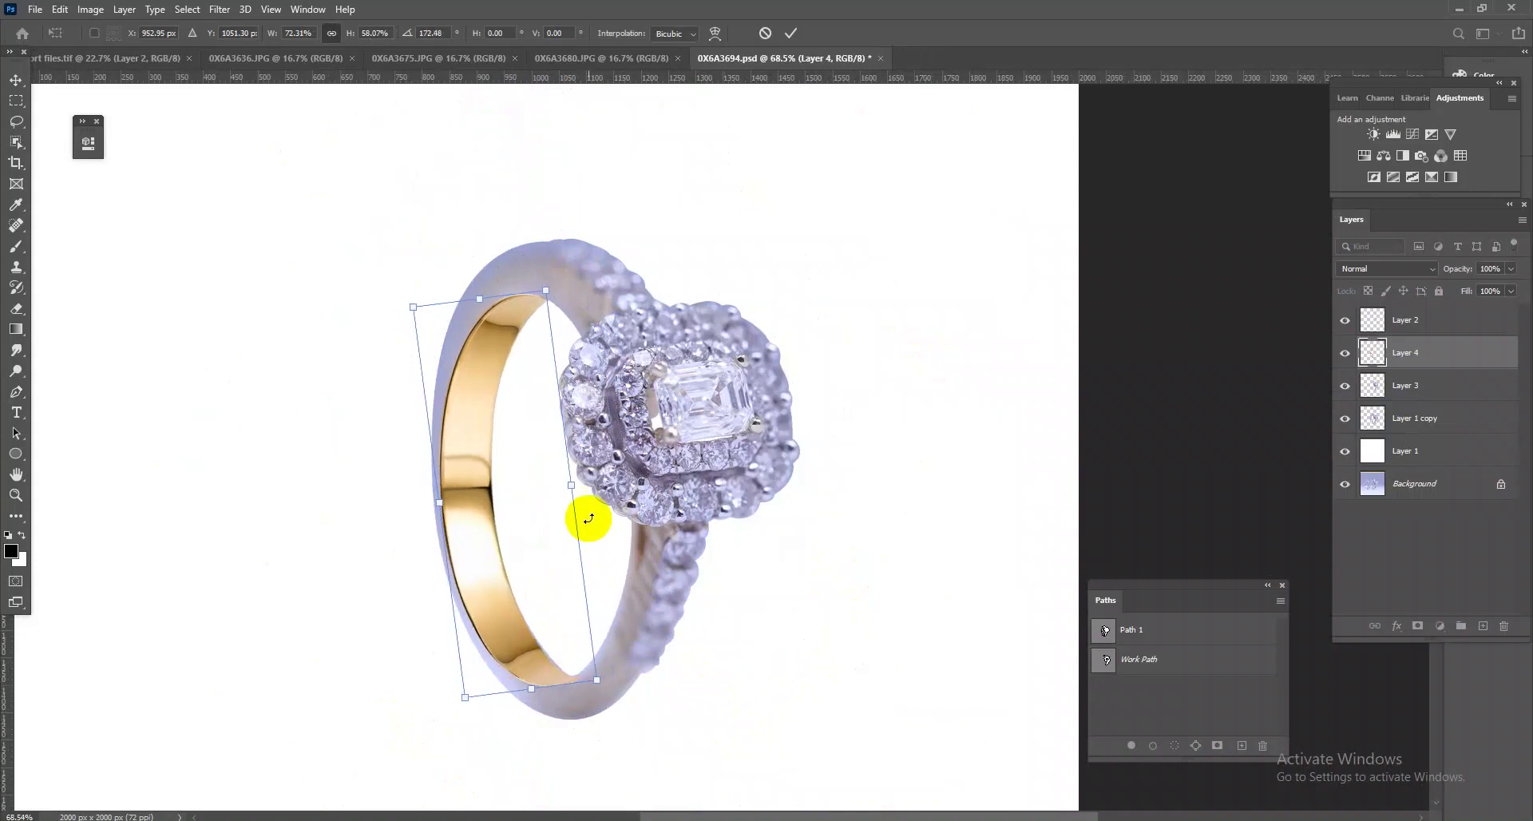
{"action": "left_click_drag", "start_coordinate": [571, 485], "coordinate": [529, 507]}
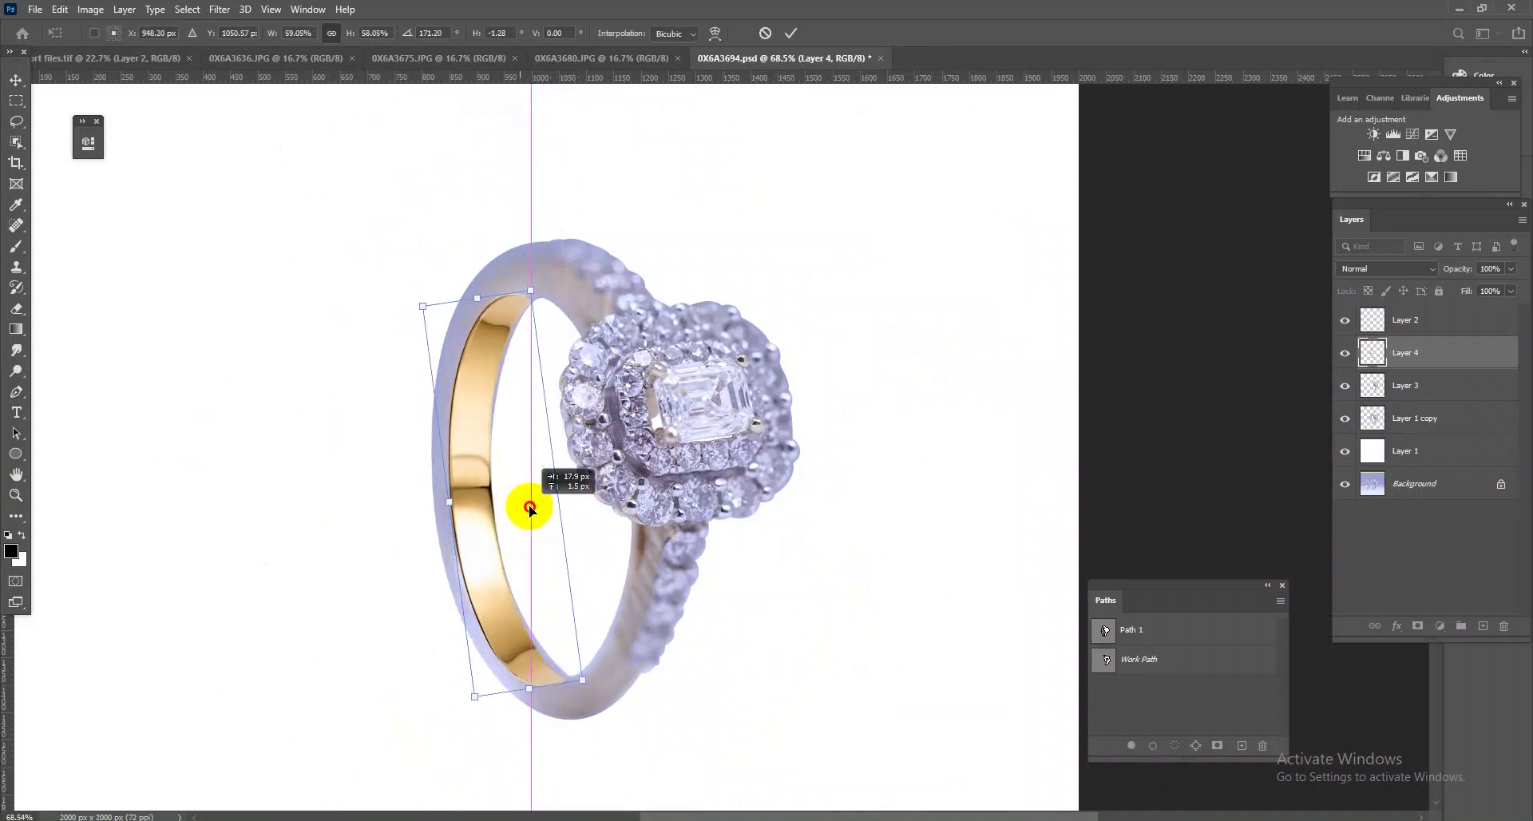
{"action": "left_click_drag", "start_coordinate": [732, 599], "coordinate": [742, 592]}
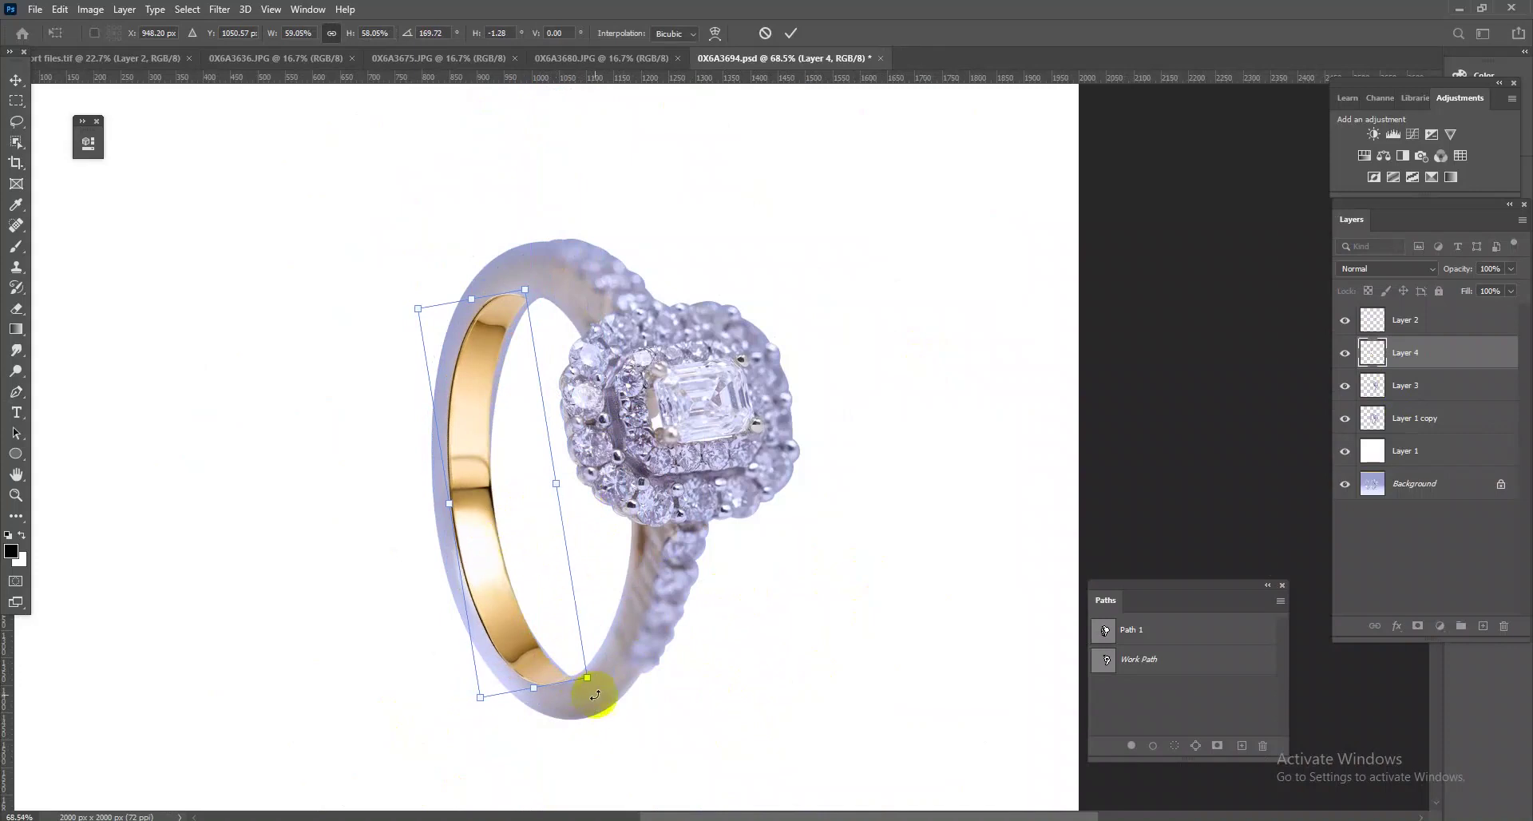
{"action": "left_click_drag", "start_coordinate": [588, 679], "coordinate": [596, 684]}
{"action": "key", "text": "Escape"}
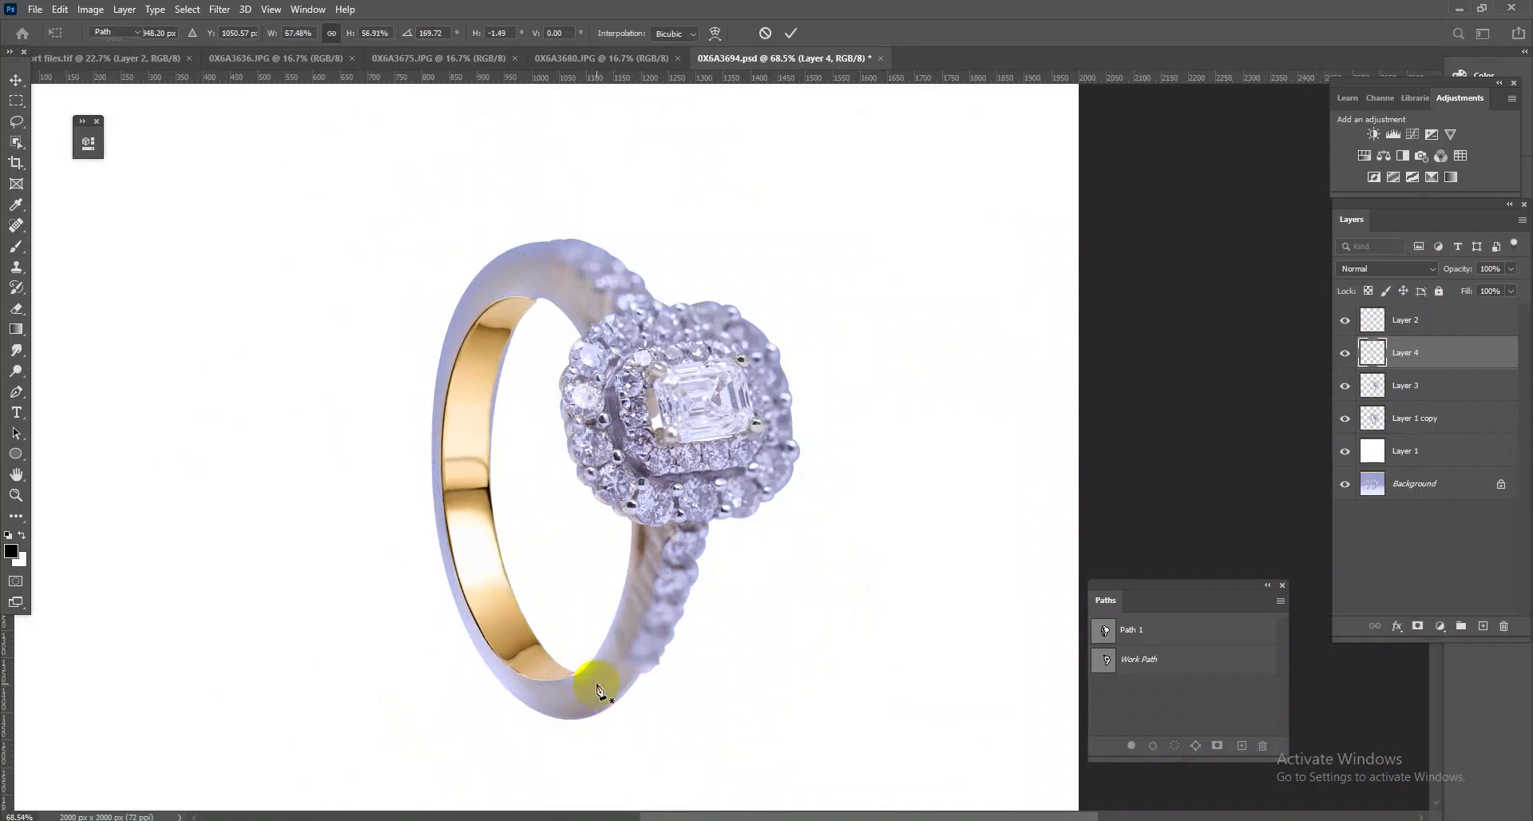
- Put the gold band into Warp mode and pull its lower-right end into the ring
{"action": "key", "text": "ctrl+t"}
{"action": "right_click", "coordinate": [557, 593]}
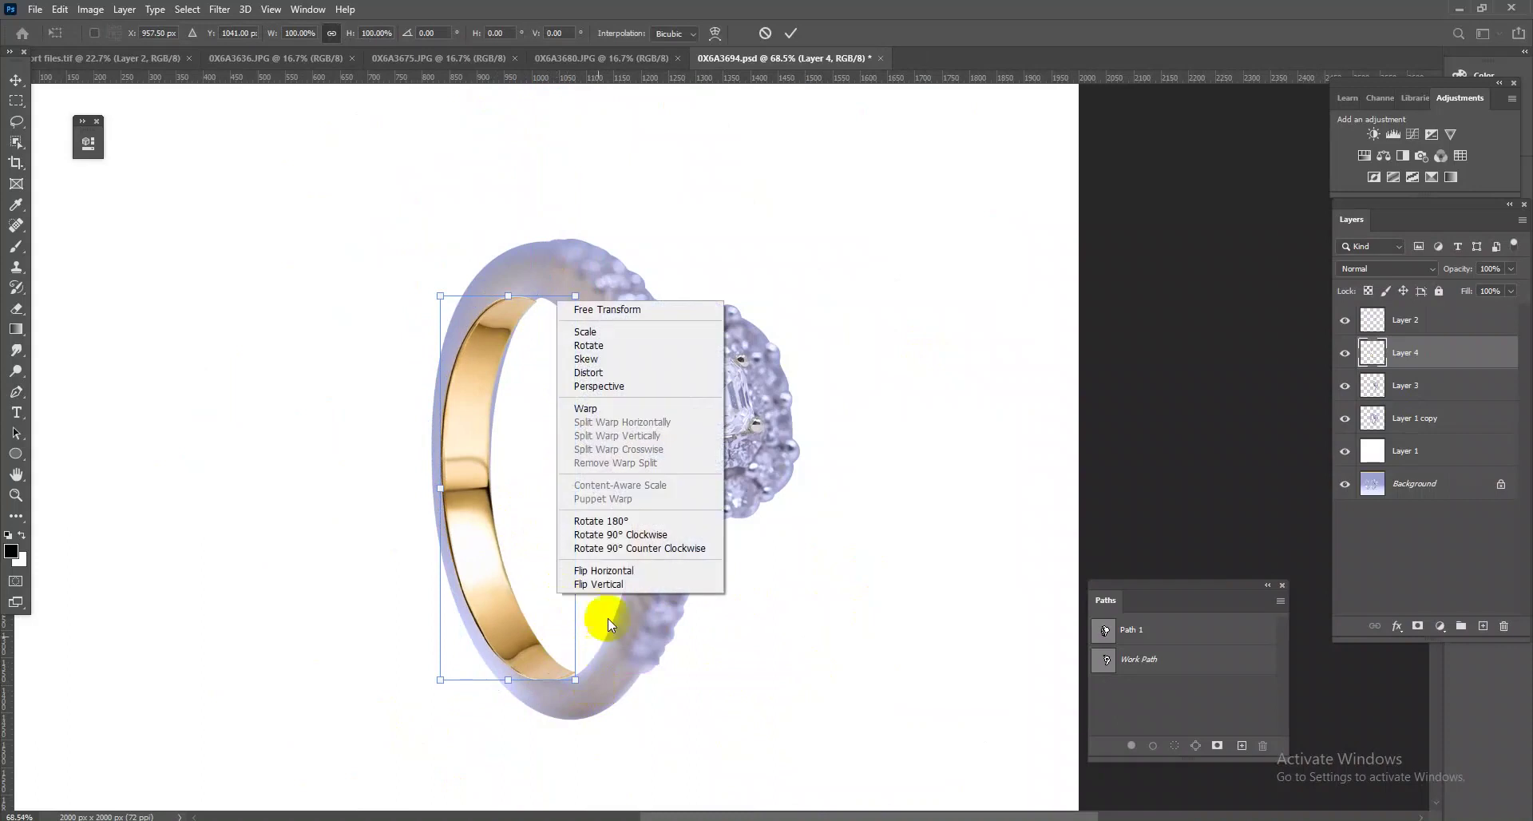
{"action": "left_click", "coordinate": [625, 412]}
{"action": "left_click", "coordinate": [541, 291]}
{"action": "left_click_drag", "start_coordinate": [574, 693], "coordinate": [578, 682]}
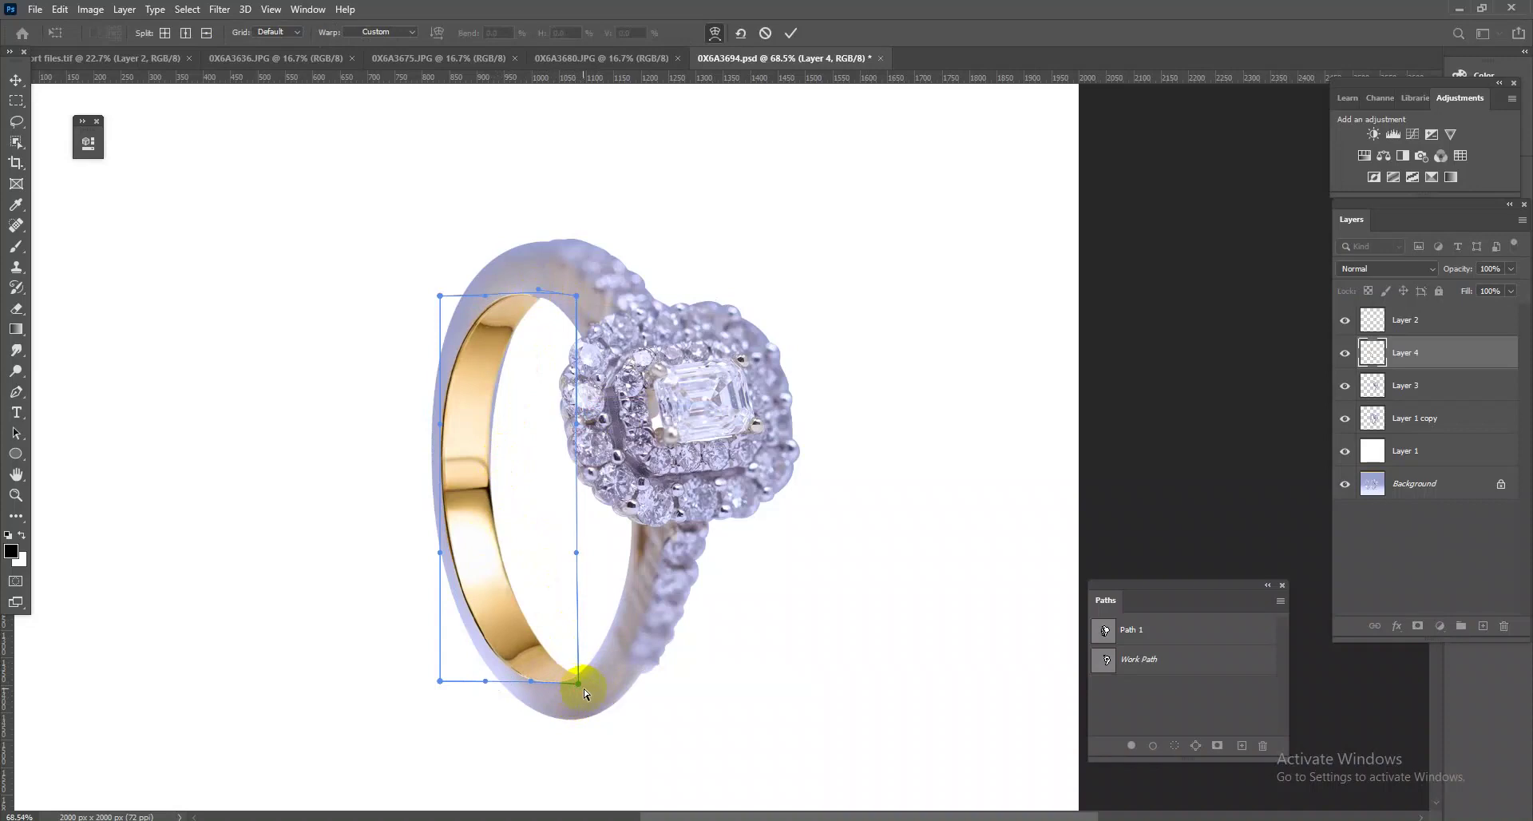
- Fit the band's corners, lower curve and left edge to the ring's inner side, then apply the warp
{"action": "left_click_drag", "start_coordinate": [442, 297], "coordinate": [448, 290]}
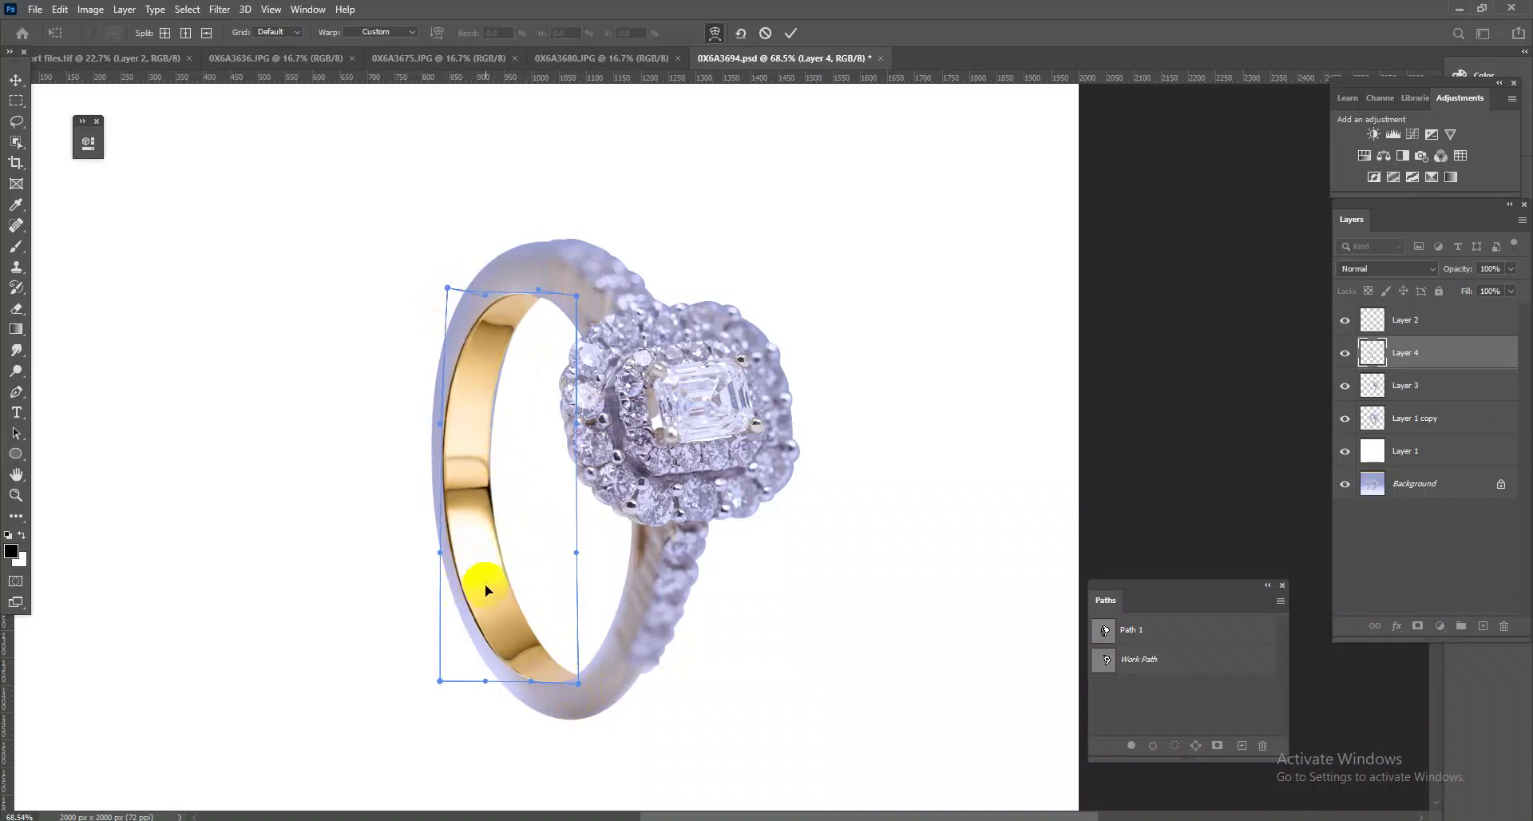
{"action": "left_click_drag", "start_coordinate": [440, 681], "coordinate": [445, 677]}
{"action": "scroll", "coordinate": [519, 631], "scroll_direction": "up", "scroll_amount": 3}
{"action": "left_click_drag", "start_coordinate": [548, 594], "coordinate": [548, 597]}
{"action": "scroll", "coordinate": [587, 687], "scroll_direction": "up", "scroll_amount": 5}
{"action": "left_click_drag", "start_coordinate": [614, 723], "coordinate": [624, 719]}
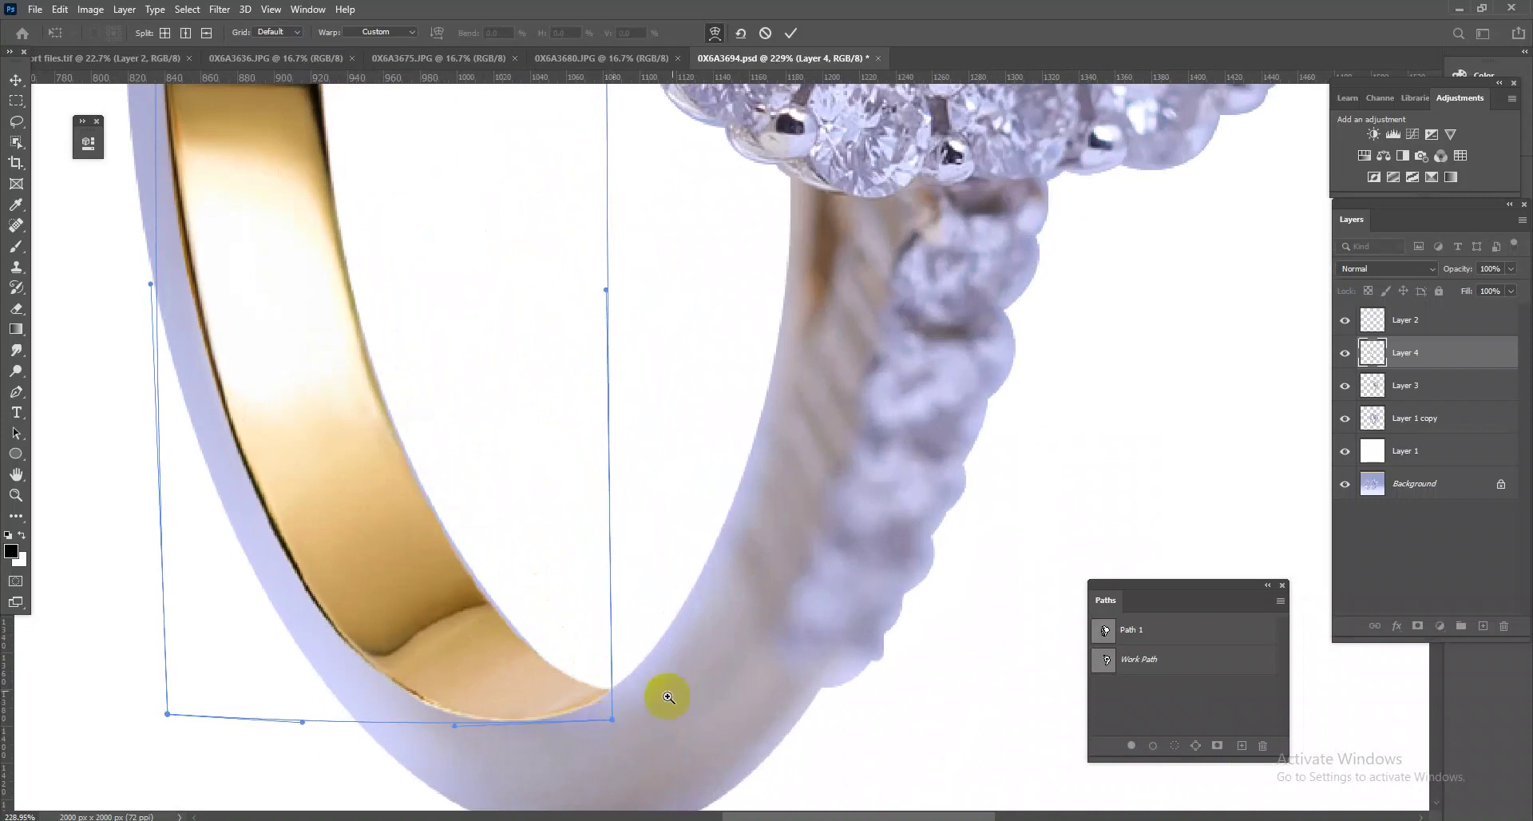
{"action": "scroll", "coordinate": [626, 718], "scroll_direction": "down", "scroll_amount": 5}
{"action": "scroll", "coordinate": [634, 191], "scroll_direction": "up", "scroll_amount": 4}
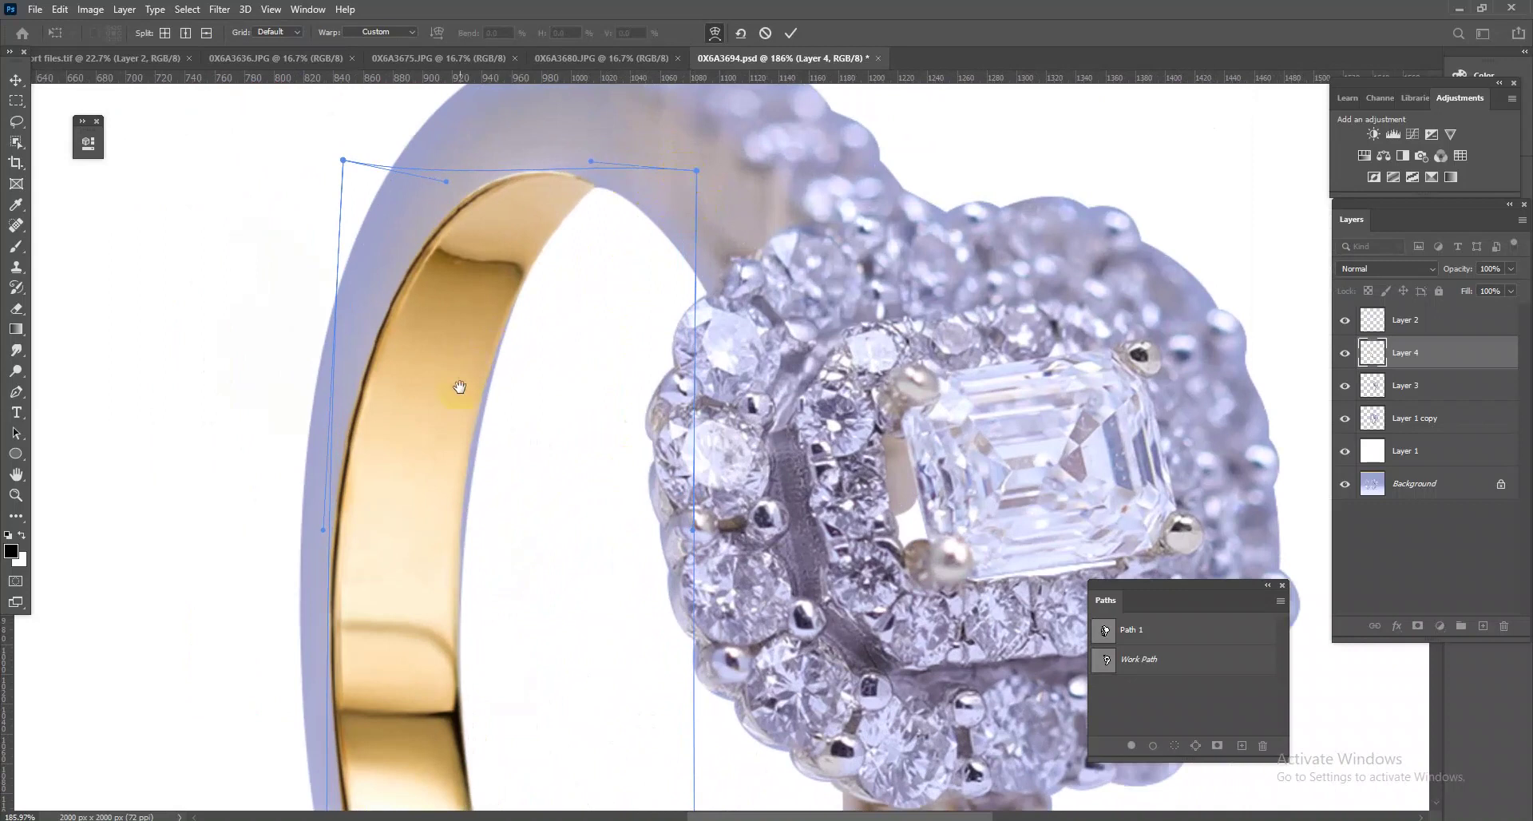
{"action": "scroll", "coordinate": [483, 405], "scroll_direction": "down", "scroll_amount": 4}
{"action": "left_click_drag", "start_coordinate": [406, 635], "coordinate": [406, 626]}
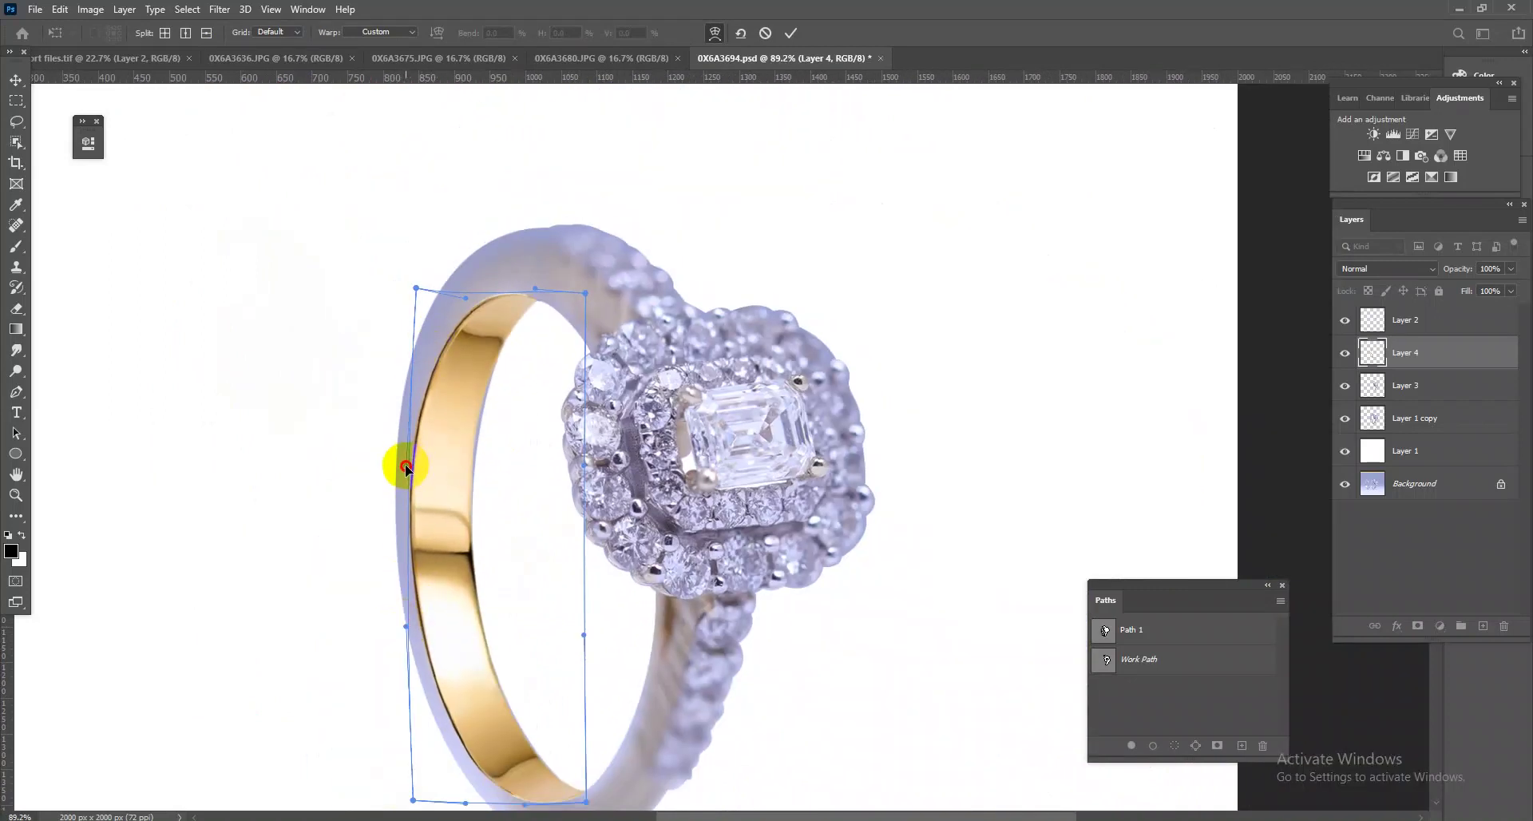
{"action": "key", "text": "Return"}
- Filter Layer 1 copy with Camera Raw: Texture +13, Shadows +66, Whites +6, Blacks +33
{"action": "scroll", "coordinate": [773, 578], "scroll_direction": "down", "scroll_amount": 5}
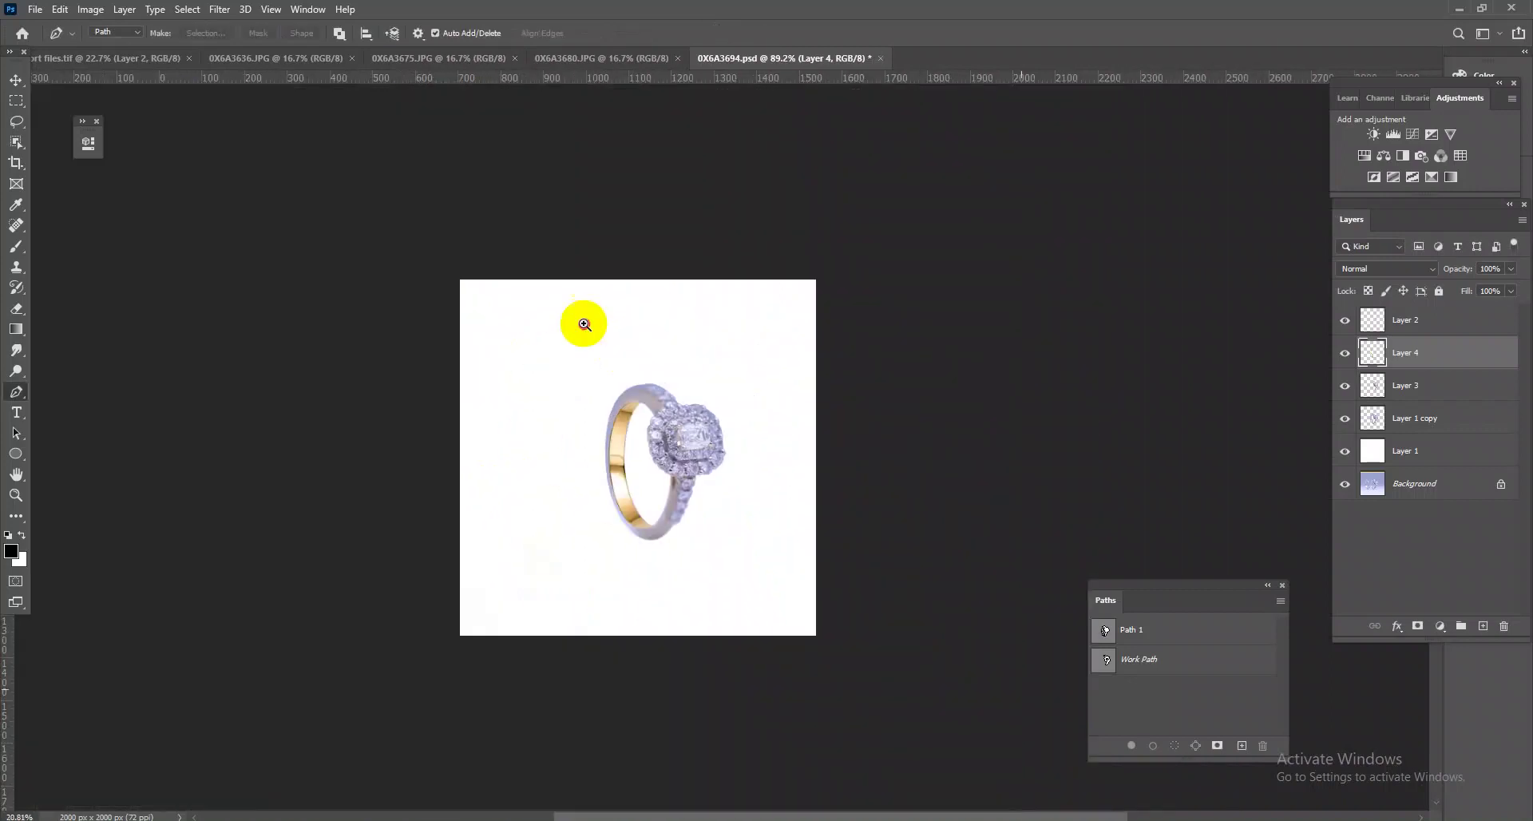
{"action": "scroll", "coordinate": [773, 577], "scroll_direction": "up", "scroll_amount": 3}
{"action": "scroll", "coordinate": [684, 445], "scroll_direction": "up", "scroll_amount": 2}
{"action": "left_click", "coordinate": [1420, 423]}
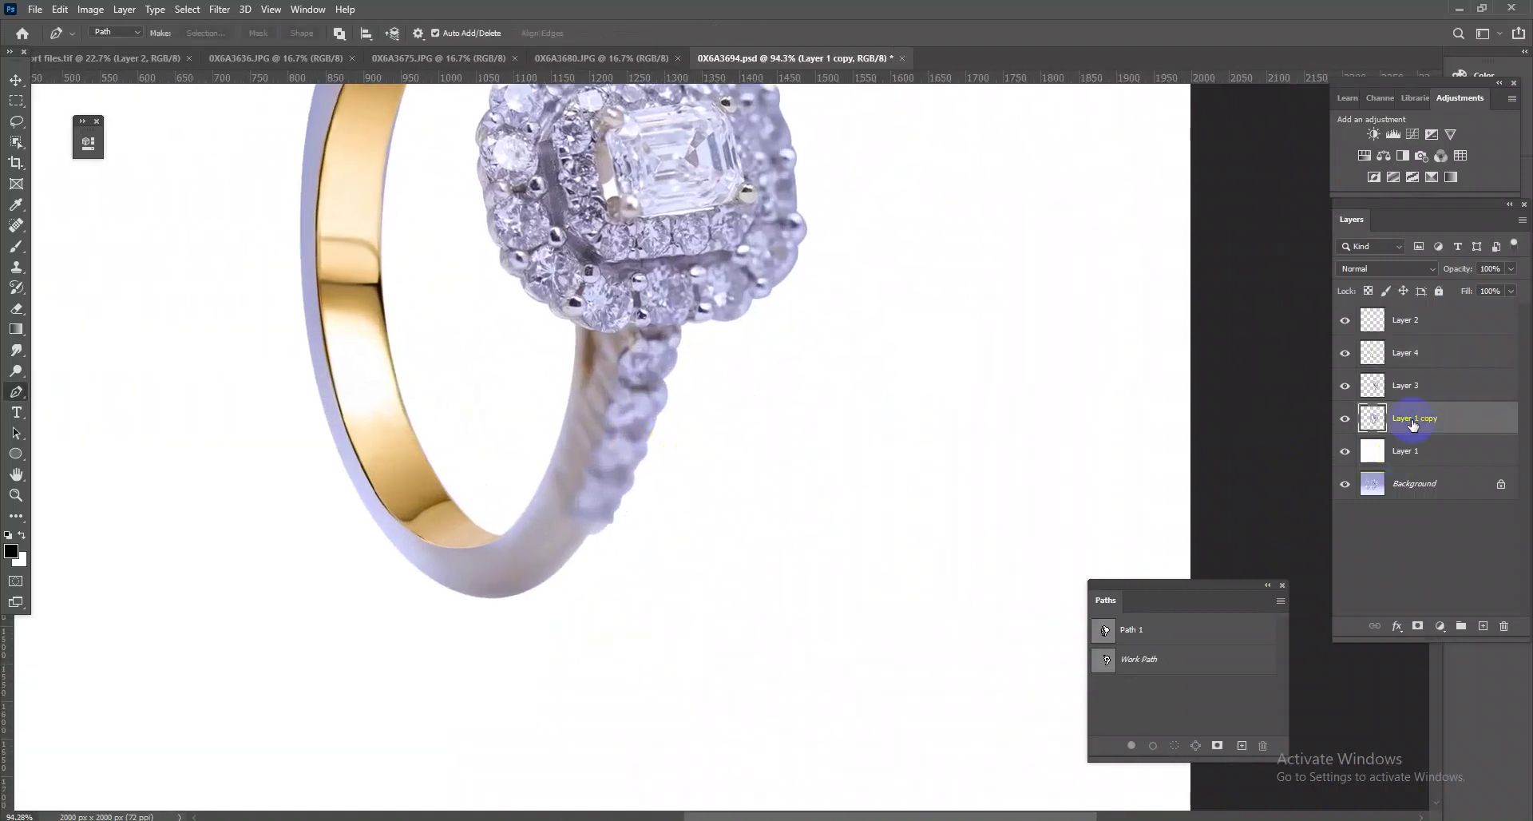
{"action": "scroll", "coordinate": [760, 537], "scroll_direction": "down", "scroll_amount": 3}
{"action": "scroll", "coordinate": [791, 503], "scroll_direction": "up", "scroll_amount": 2}
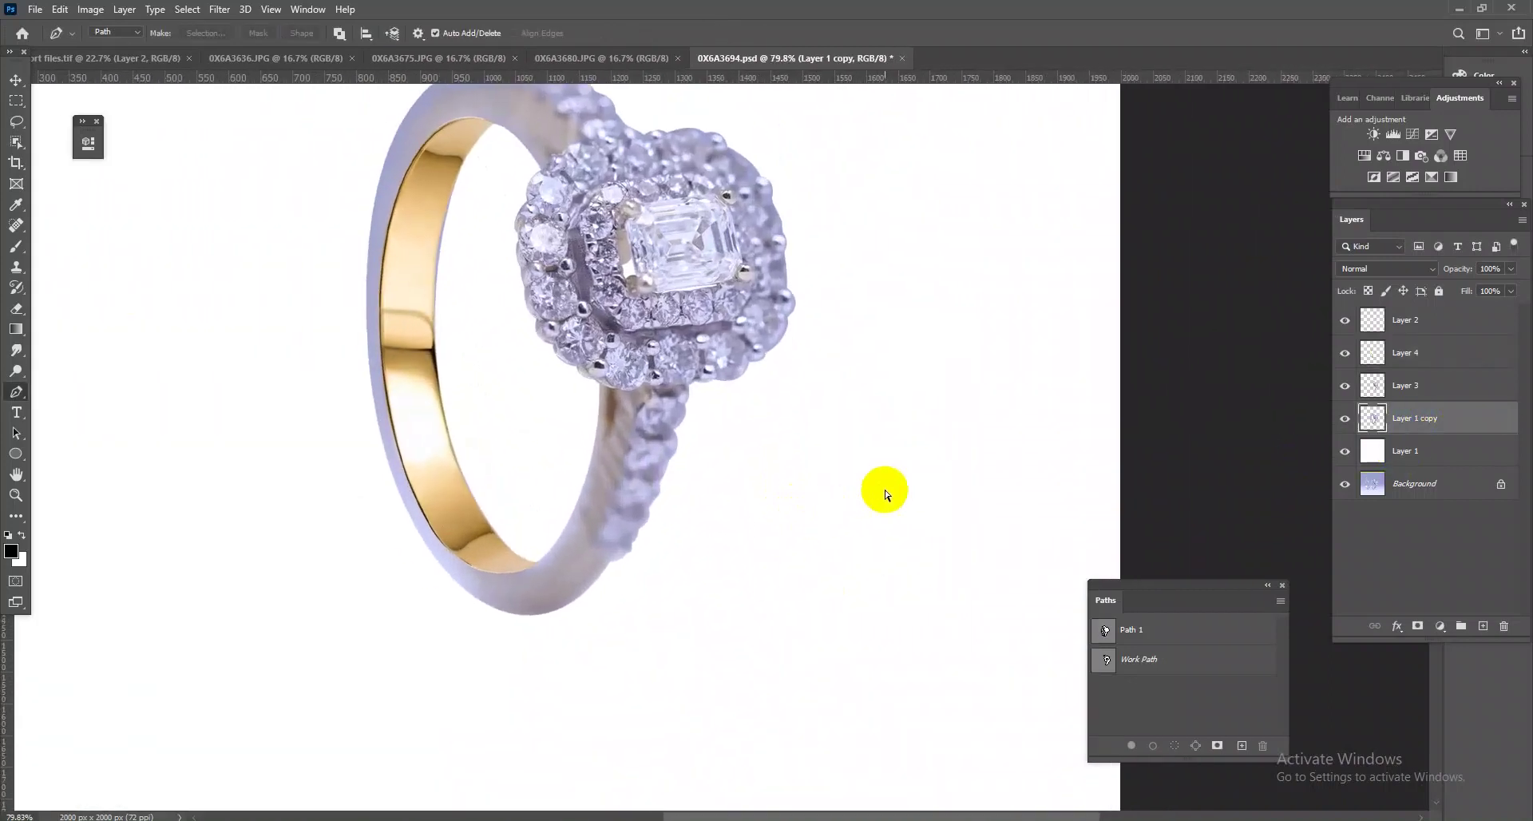
{"action": "key", "text": "ctrl+shift+a"}
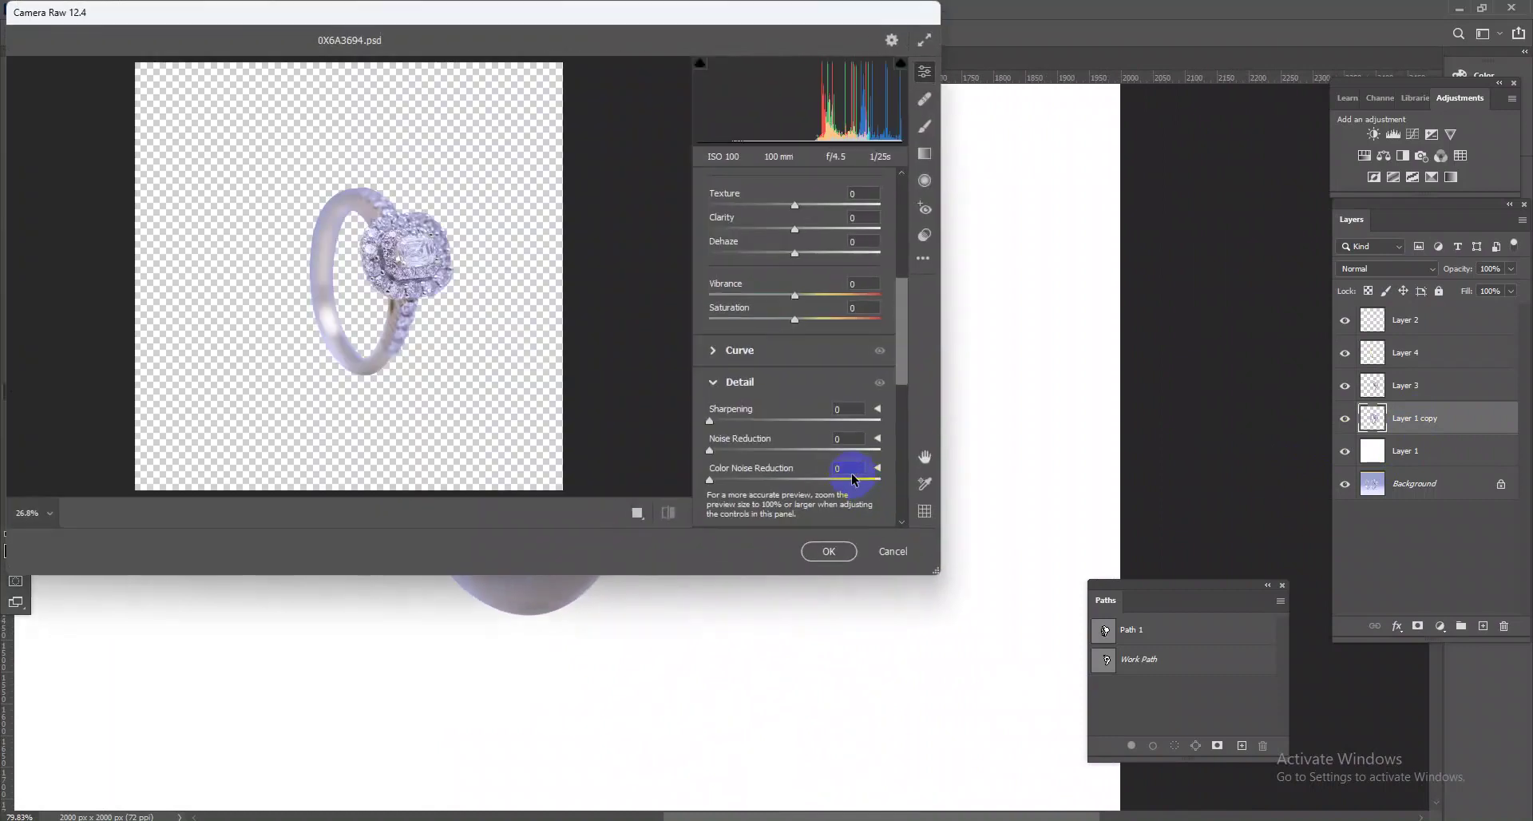
{"action": "scroll", "coordinate": [831, 308], "scroll_direction": "up", "scroll_amount": 1}
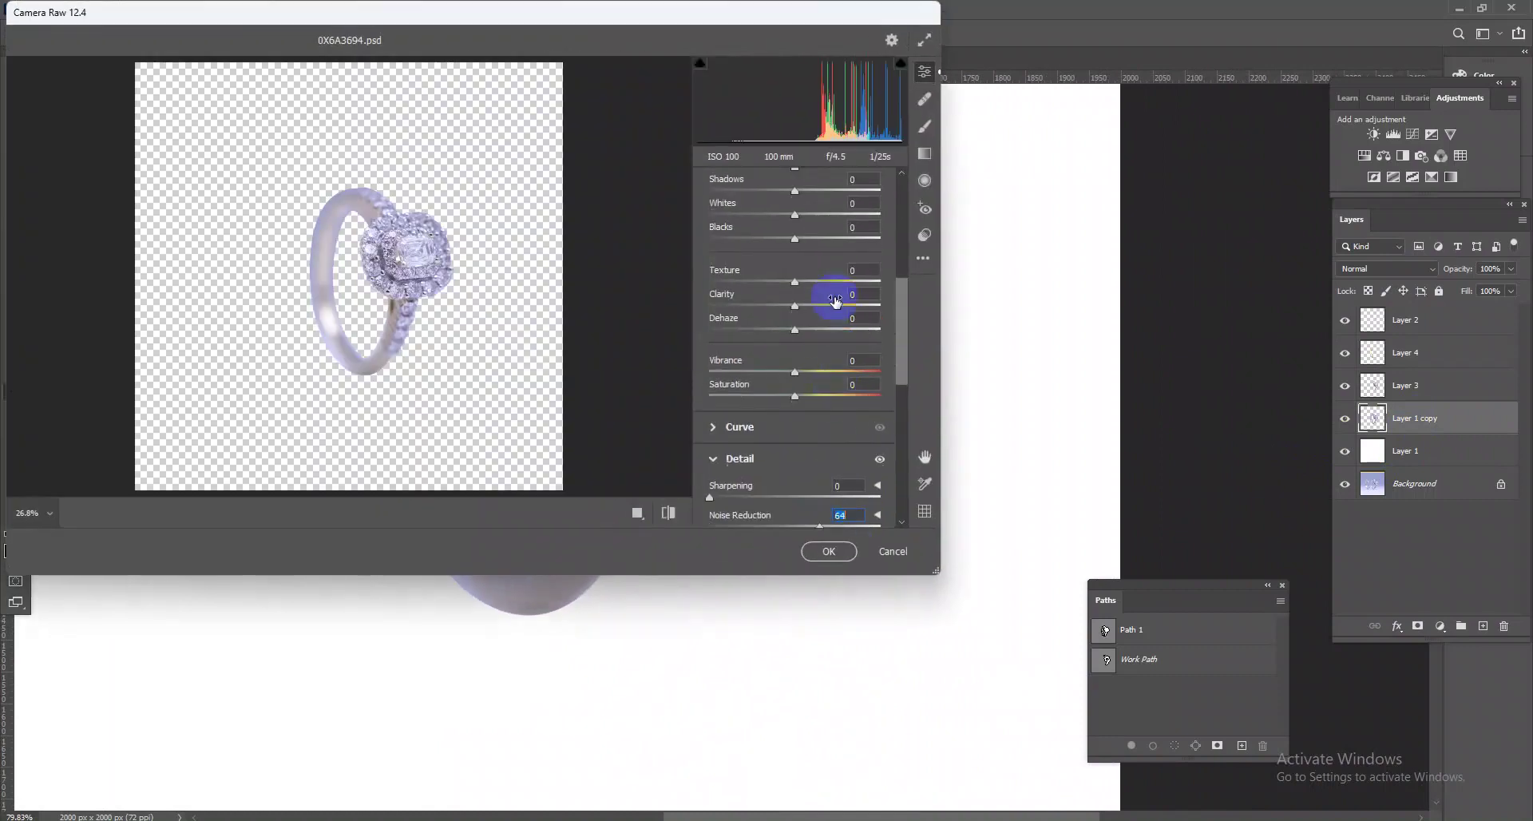
{"action": "scroll", "coordinate": [836, 301], "scroll_direction": "up", "scroll_amount": 3}
{"action": "mouse_move", "coordinate": [796, 358]}
{"action": "left_mouse_down"}
{"action": "mouse_move", "coordinate": [823, 314]}
{"action": "mouse_move", "coordinate": [799, 290]}
{"action": "mouse_move", "coordinate": [852, 267]}
{"action": "left_mouse_up"}
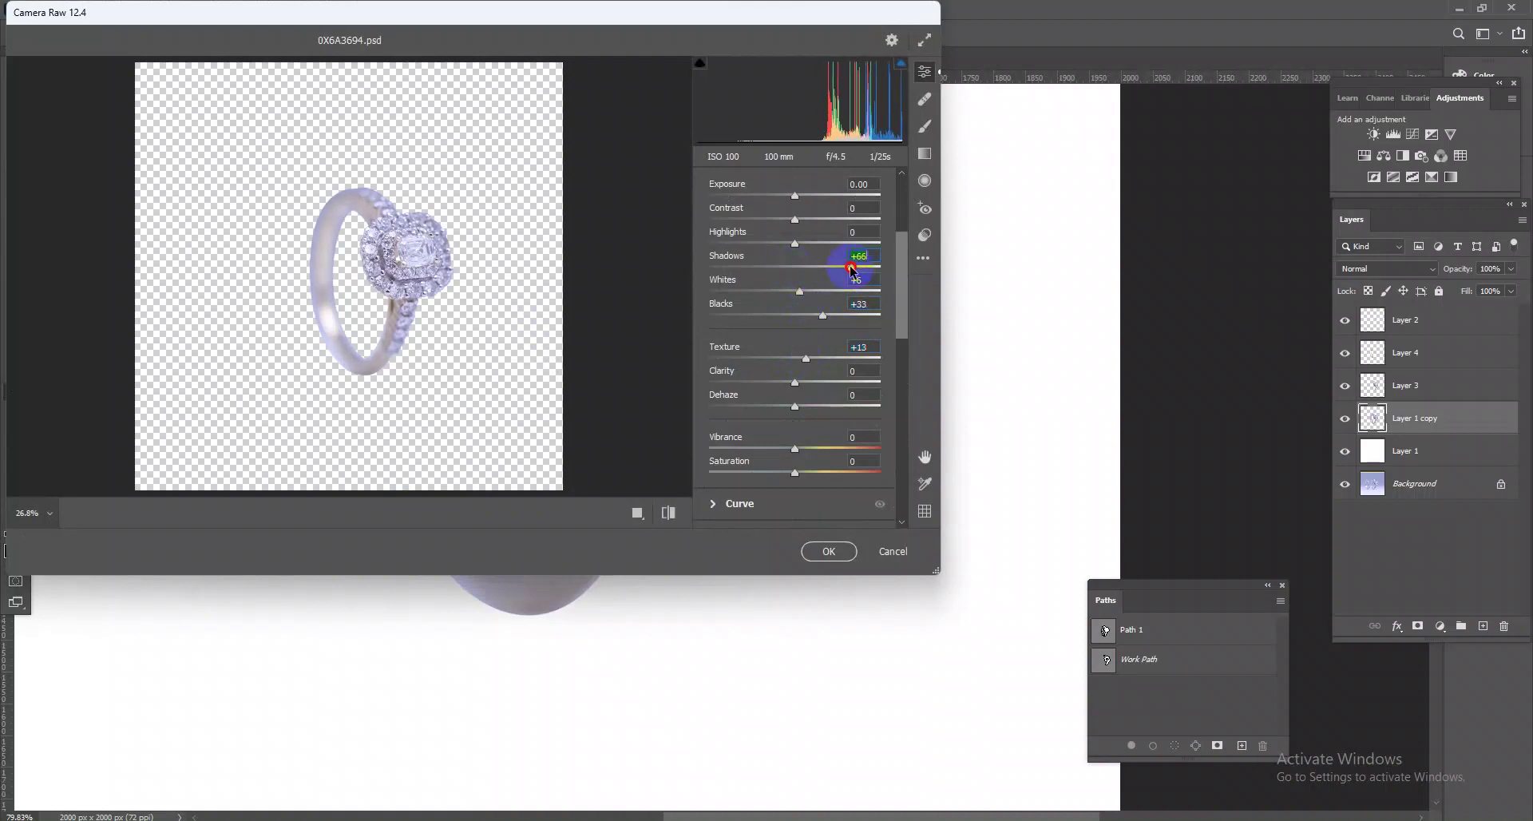
{"action": "left_click", "coordinate": [830, 551]}
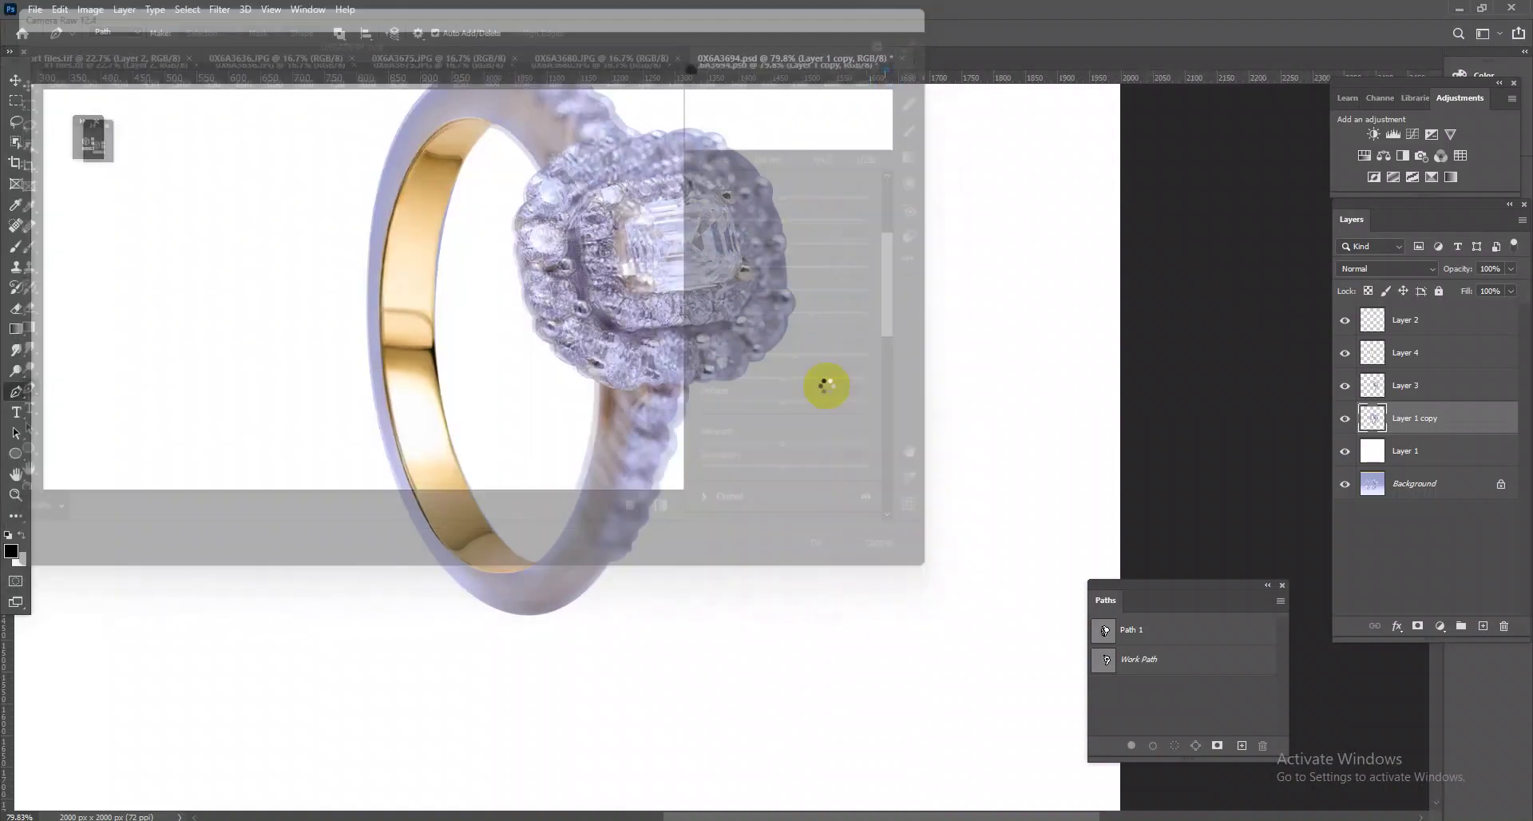
- Move the gold band Layer 4 beneath Layer 3 so the halo overlaps it, then select Layer 2
{"action": "mouse_move", "coordinate": [719, 488]}
{"action": "left_mouse_down"}
{"action": "mouse_move", "coordinate": [698, 443]}
{"action": "mouse_move", "coordinate": [719, 441]}
{"action": "left_mouse_up"}
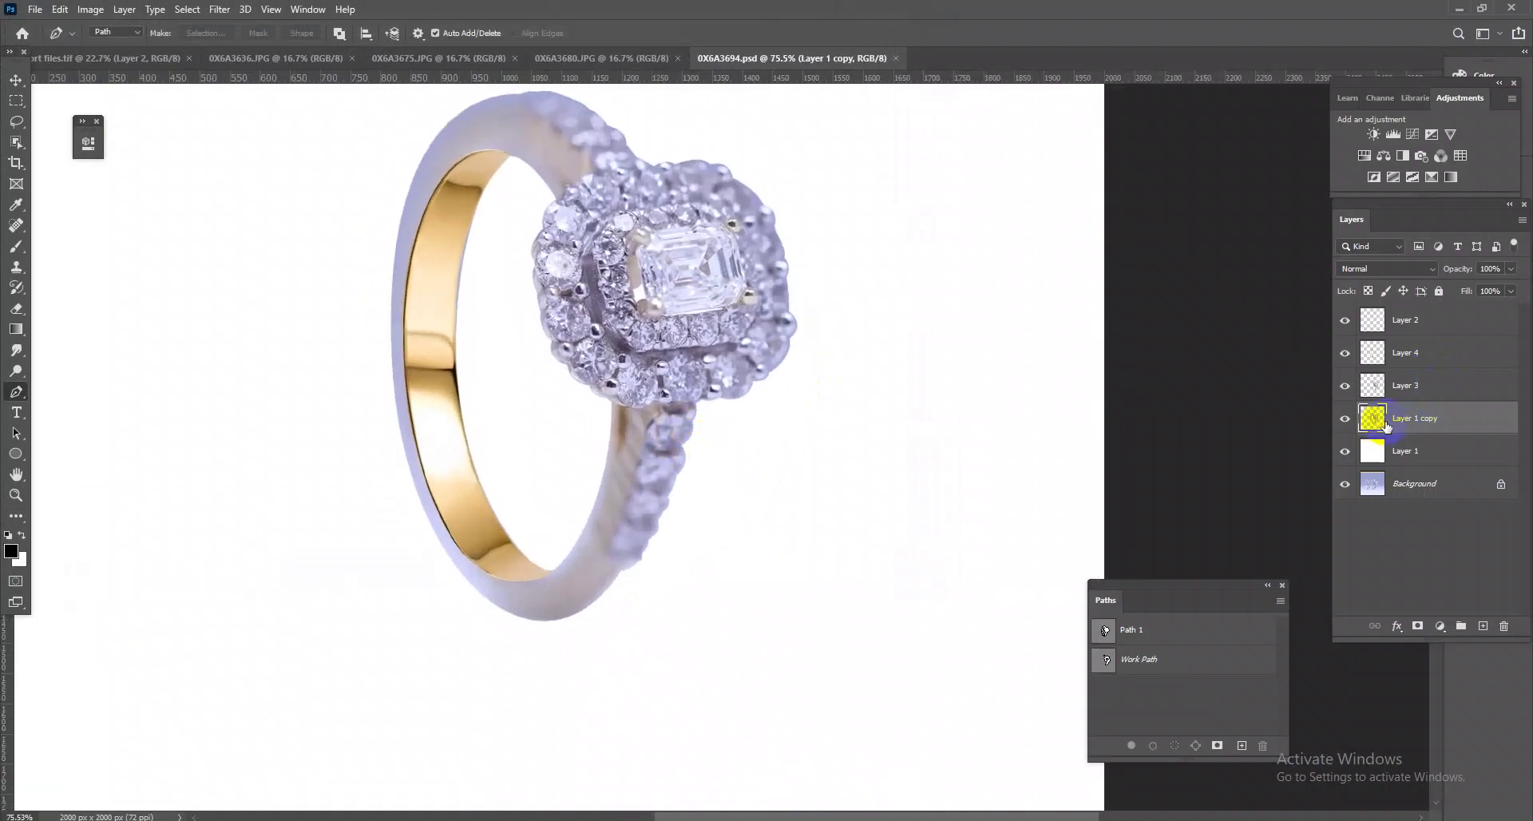
{"action": "left_click", "coordinate": [1348, 356]}
{"action": "left_click", "coordinate": [1345, 328]}
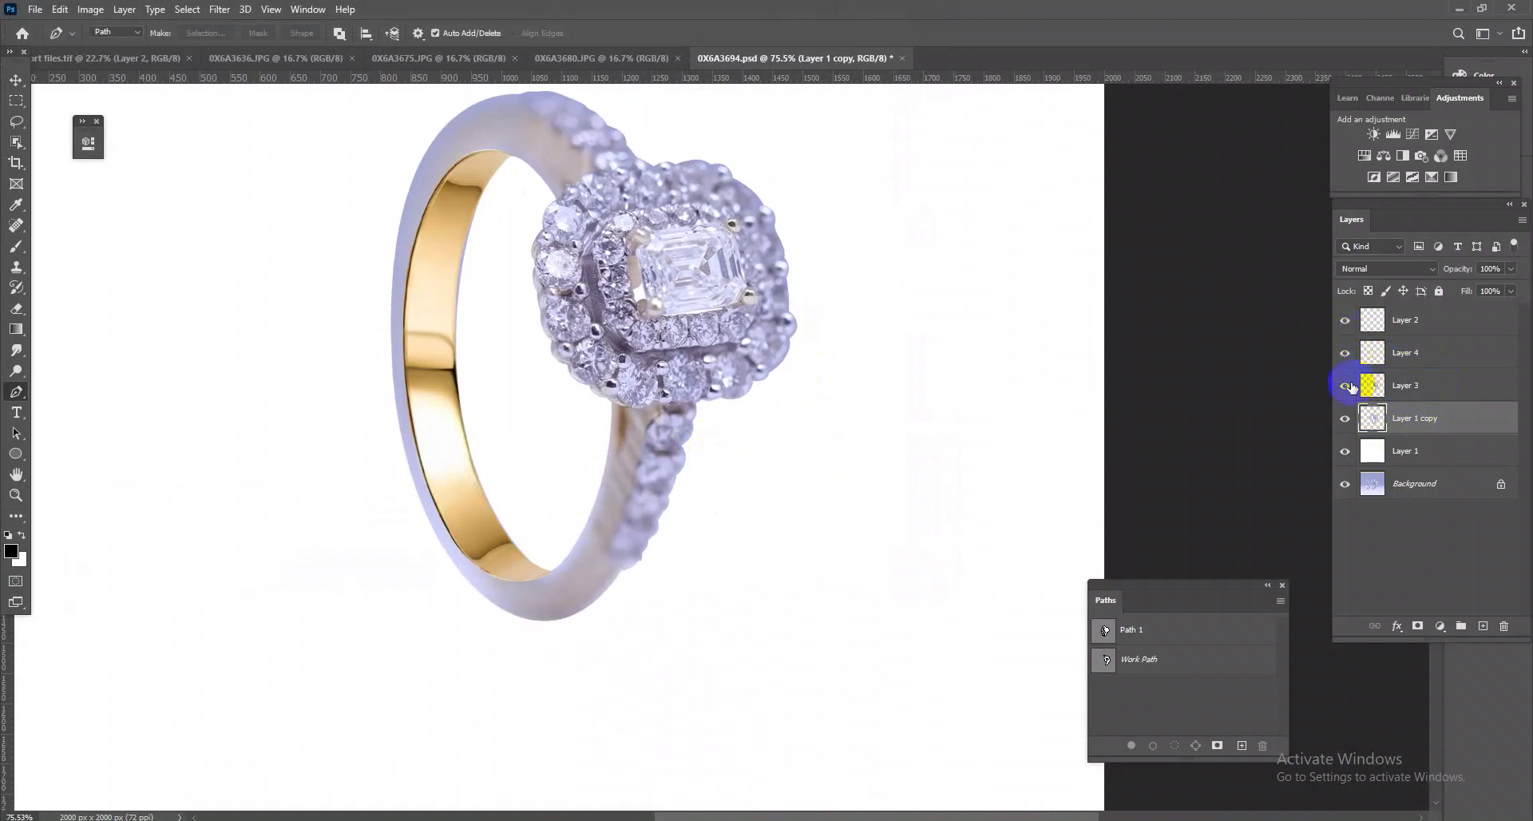
{"action": "left_click_drag", "start_coordinate": [1402, 354], "coordinate": [1409, 403]}
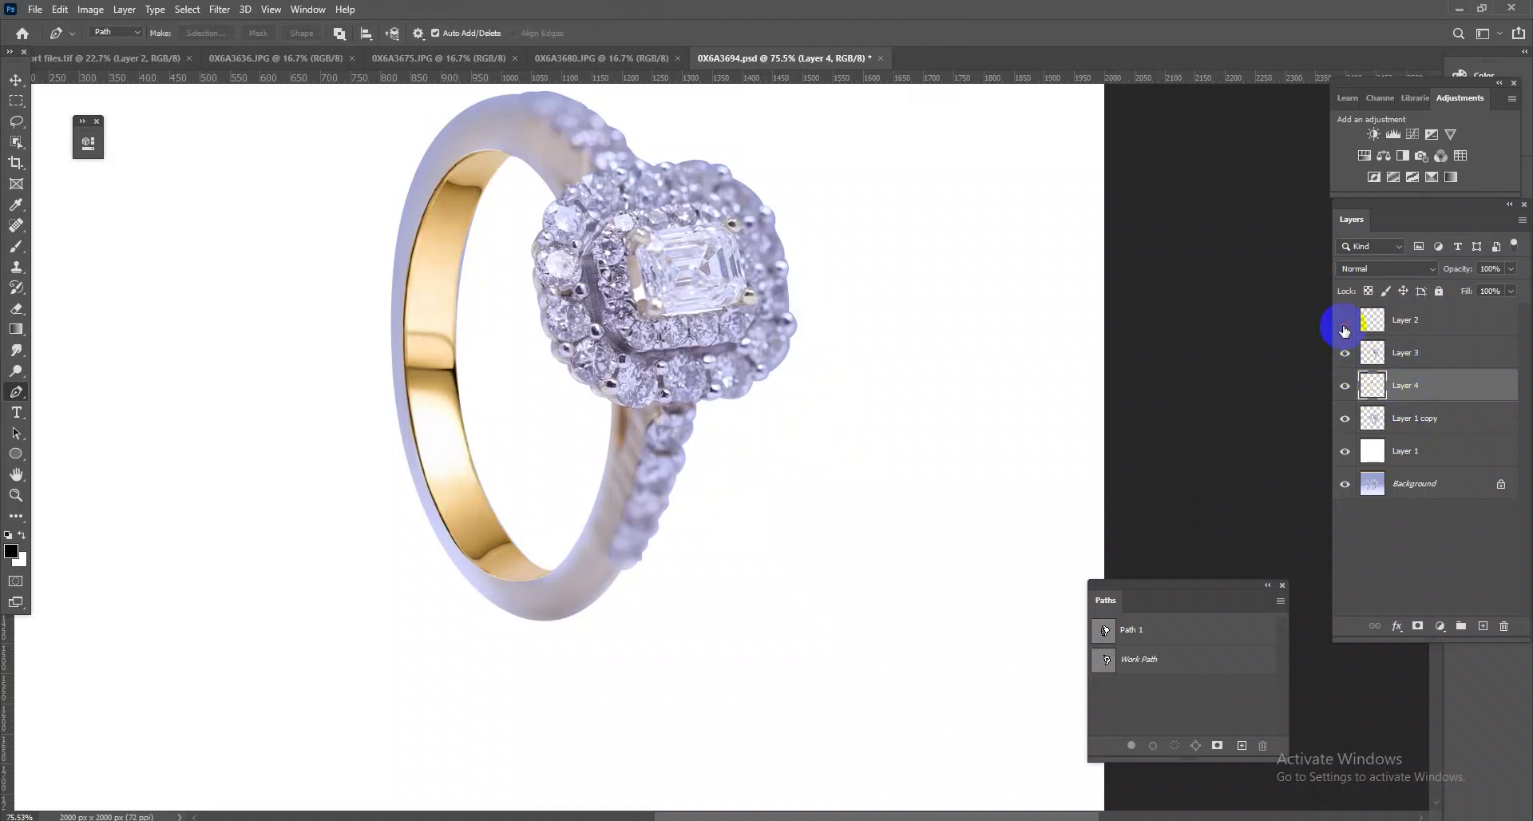
{"action": "left_click", "coordinate": [1403, 327]}
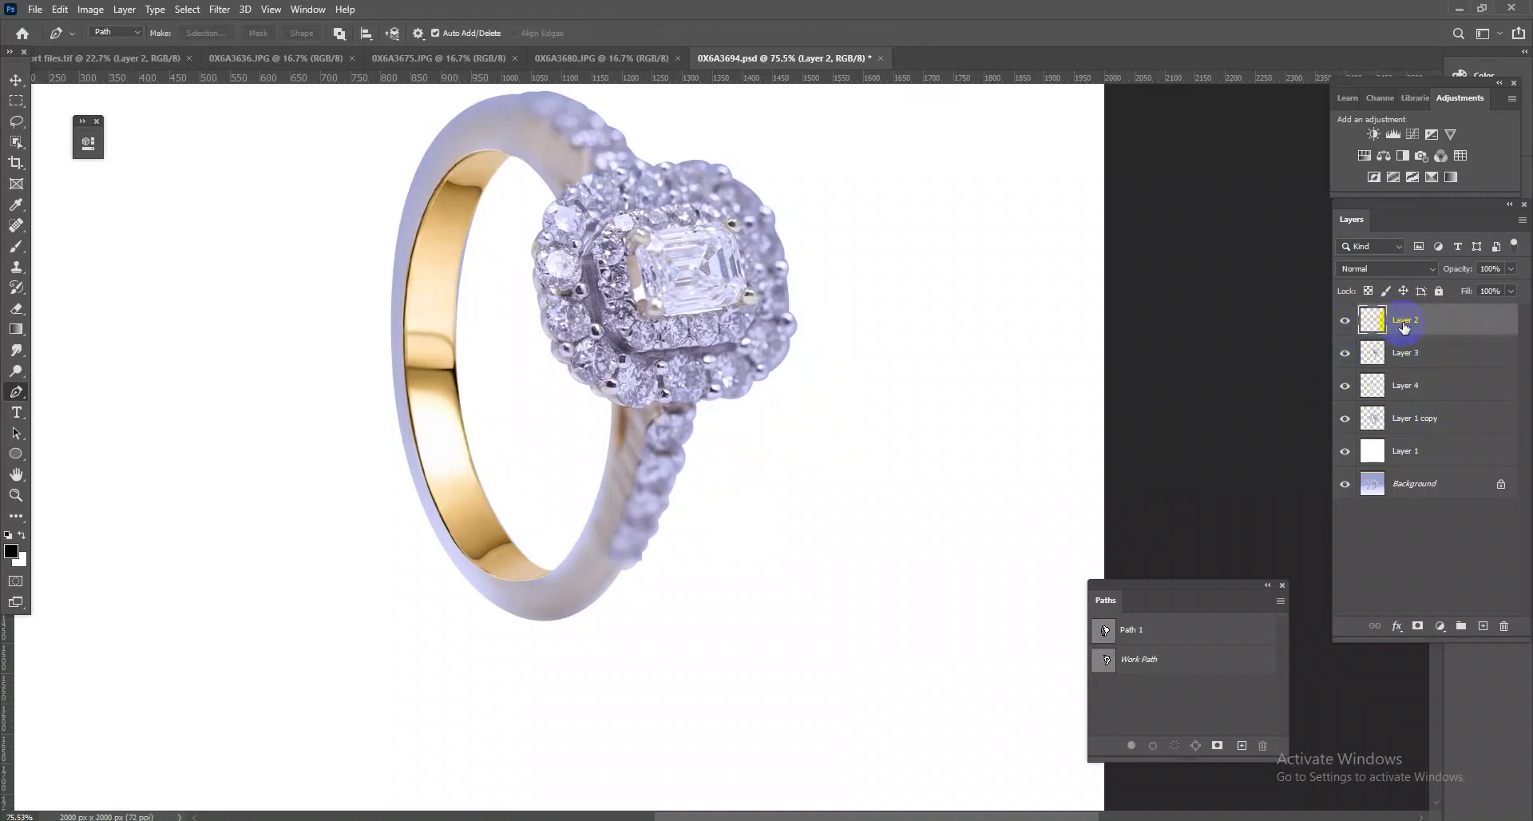
{"action": "scroll", "coordinate": [729, 462], "scroll_direction": "up", "scroll_amount": 2}
{"action": "scroll", "coordinate": [726, 472], "scroll_direction": "up", "scroll_amount": 1}
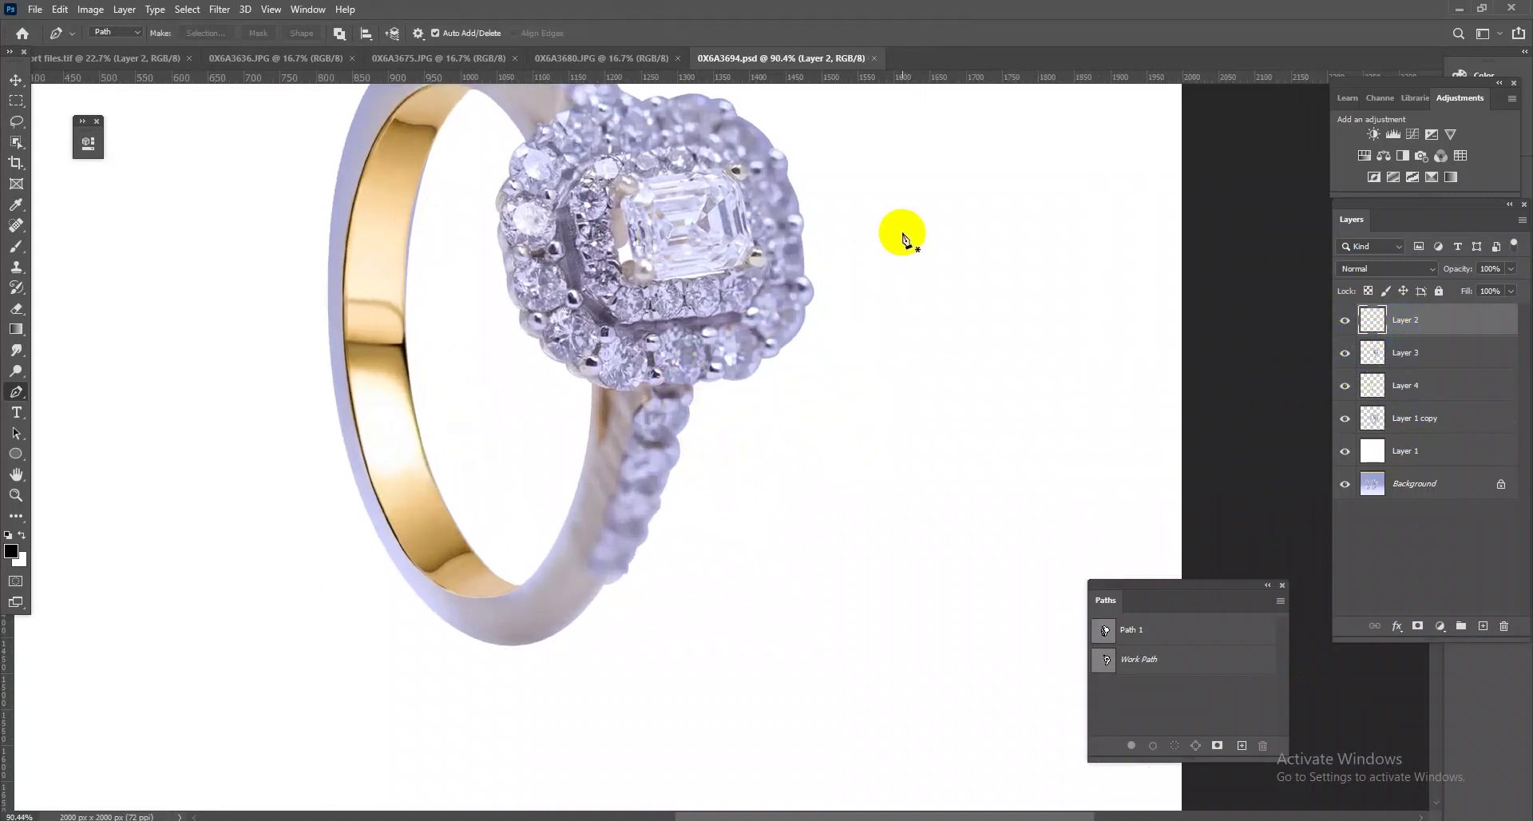
- Copy the round diamond from the parts sheet and paste it into the ring photo
{"action": "left_click", "coordinate": [66, 74]}
{"action": "key", "text": "v"}
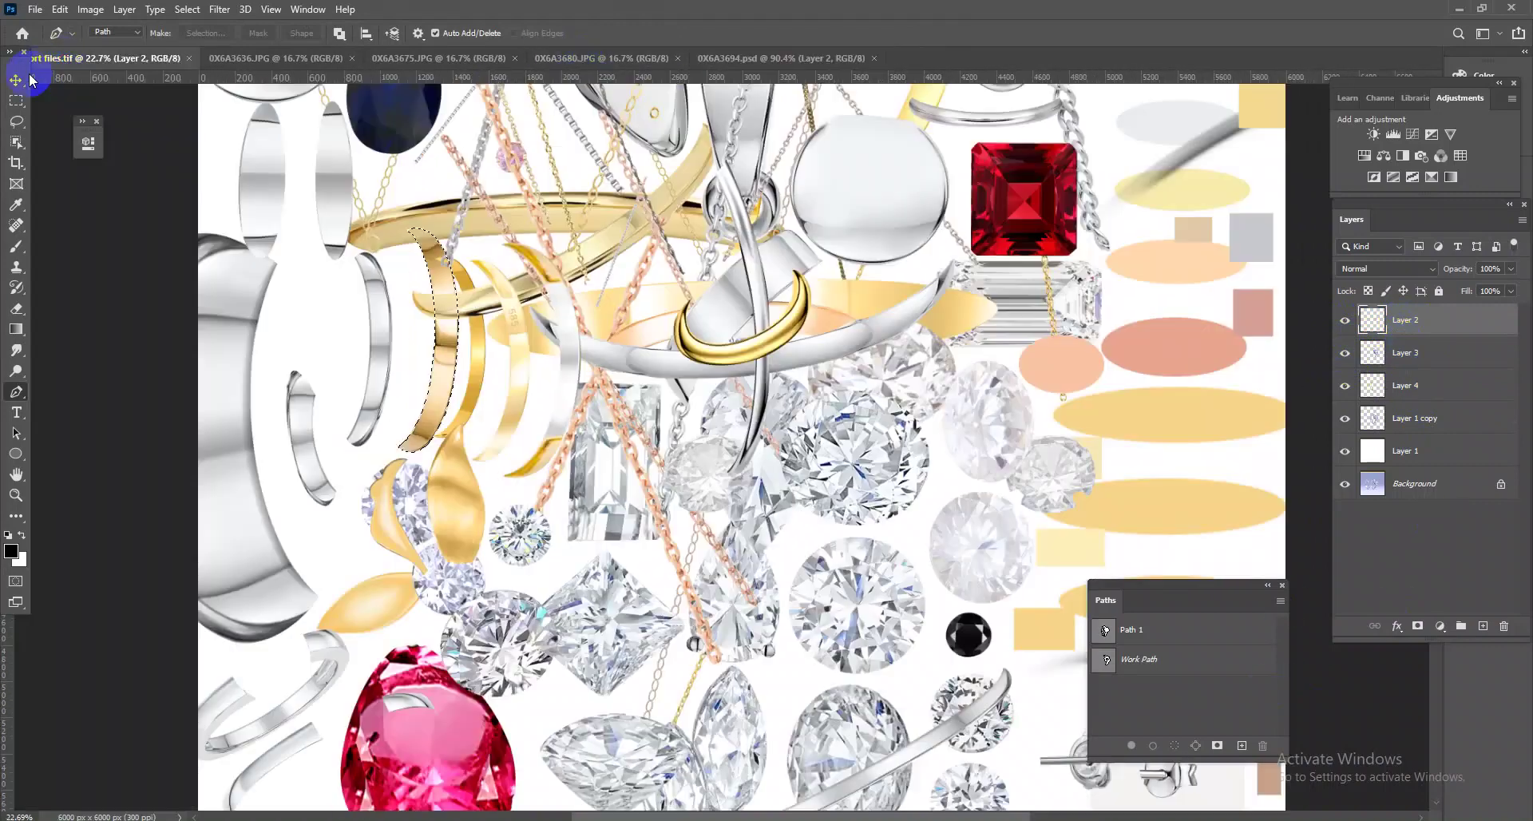
{"action": "left_click", "coordinate": [848, 713], "text": "ctrl"}
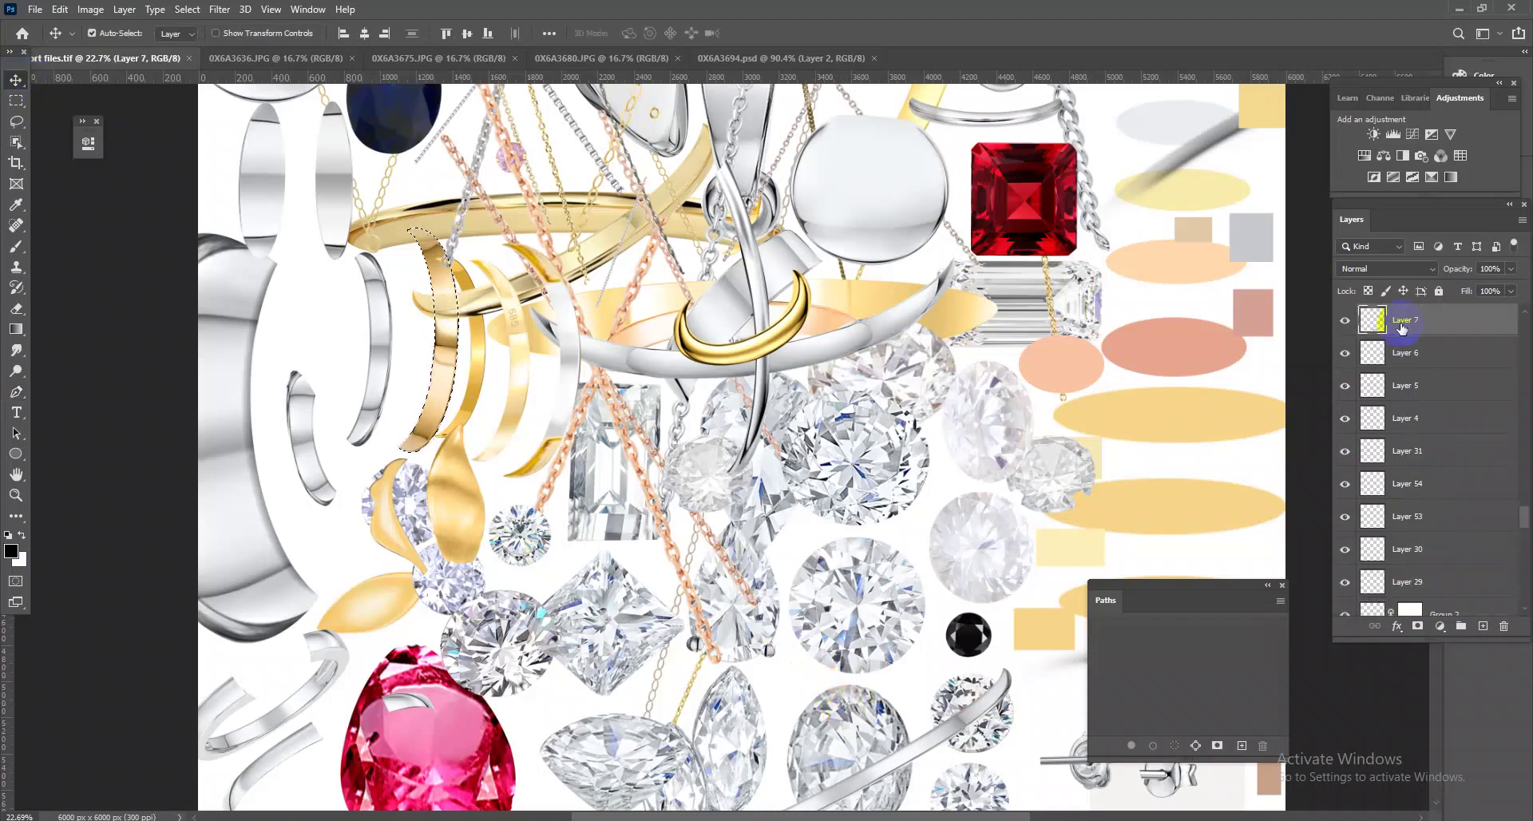
{"action": "left_click", "coordinate": [763, 58]}
{"action": "key", "text": "ctrl+v"}
- Flip the pasted diamond horizontally, rotate it to about 167°, and move it over the halo
{"action": "key", "text": "ctrl+t"}
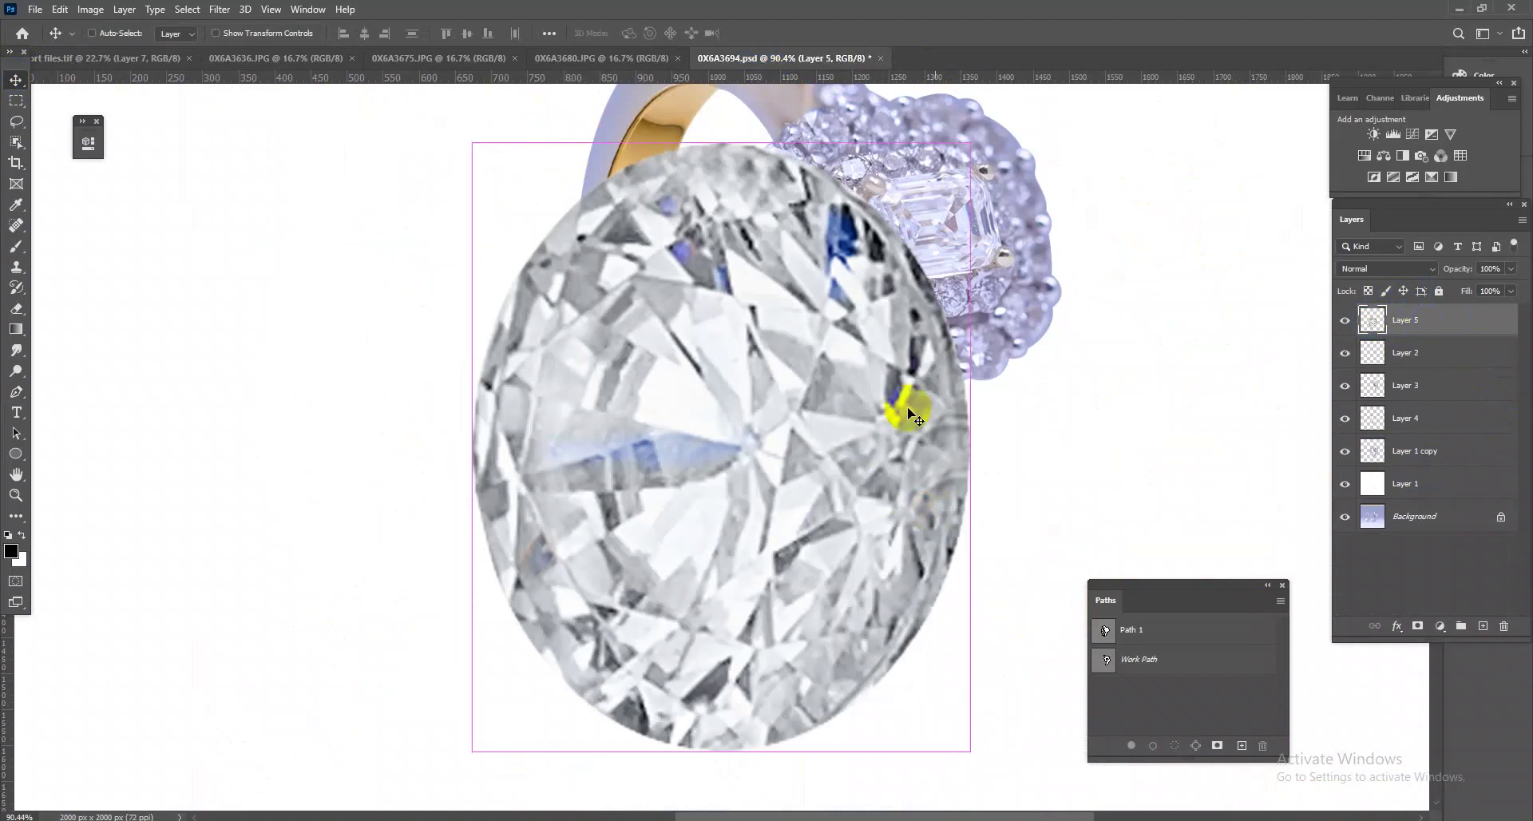
{"action": "right_click", "coordinate": [861, 508]}
{"action": "left_click", "coordinate": [958, 779]}
{"action": "mouse_move", "coordinate": [1038, 479]}
{"action": "left_mouse_down"}
{"action": "mouse_move", "coordinate": [920, 472]}
{"action": "mouse_move", "coordinate": [989, 347]}
{"action": "left_mouse_up"}
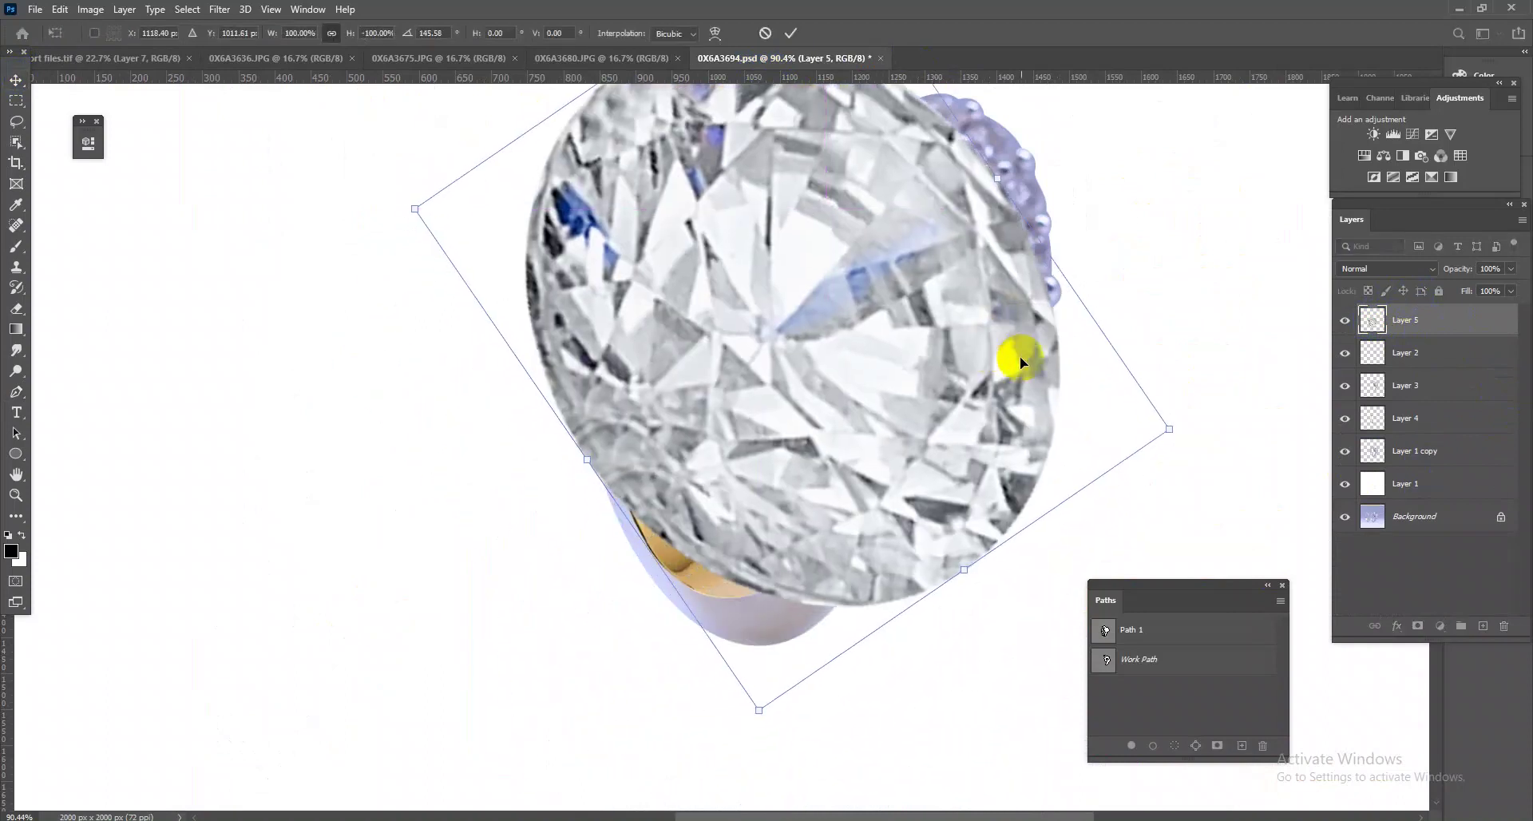
{"action": "mouse_move", "coordinate": [1171, 428]}
{"action": "left_mouse_down"}
{"action": "mouse_move", "coordinate": [882, 341]}
{"action": "mouse_move", "coordinate": [899, 379]}
{"action": "mouse_move", "coordinate": [931, 356]}
{"action": "left_mouse_up"}
{"action": "left_click_drag", "start_coordinate": [1149, 384], "coordinate": [1140, 468]}
{"action": "mouse_move", "coordinate": [999, 384]}
{"action": "left_mouse_down"}
{"action": "mouse_move", "coordinate": [1019, 439]}
{"action": "mouse_move", "coordinate": [980, 421]}
{"action": "left_mouse_up"}
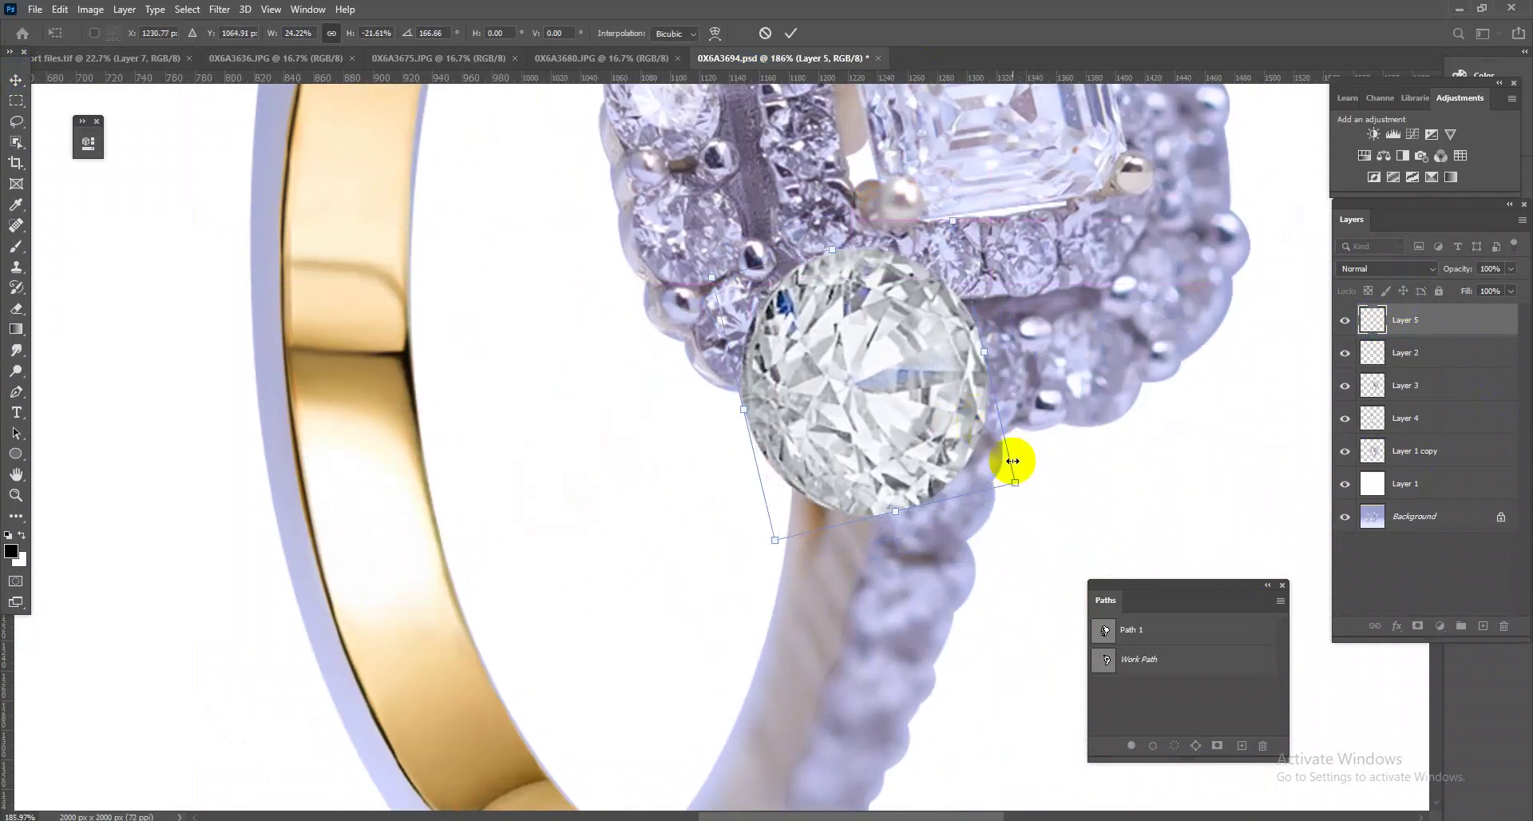
- Shrink the diamond to about 11% width on a halo stone, then duplicate it to the next stone
{"action": "left_click_drag", "start_coordinate": [1016, 482], "coordinate": [926, 422]}
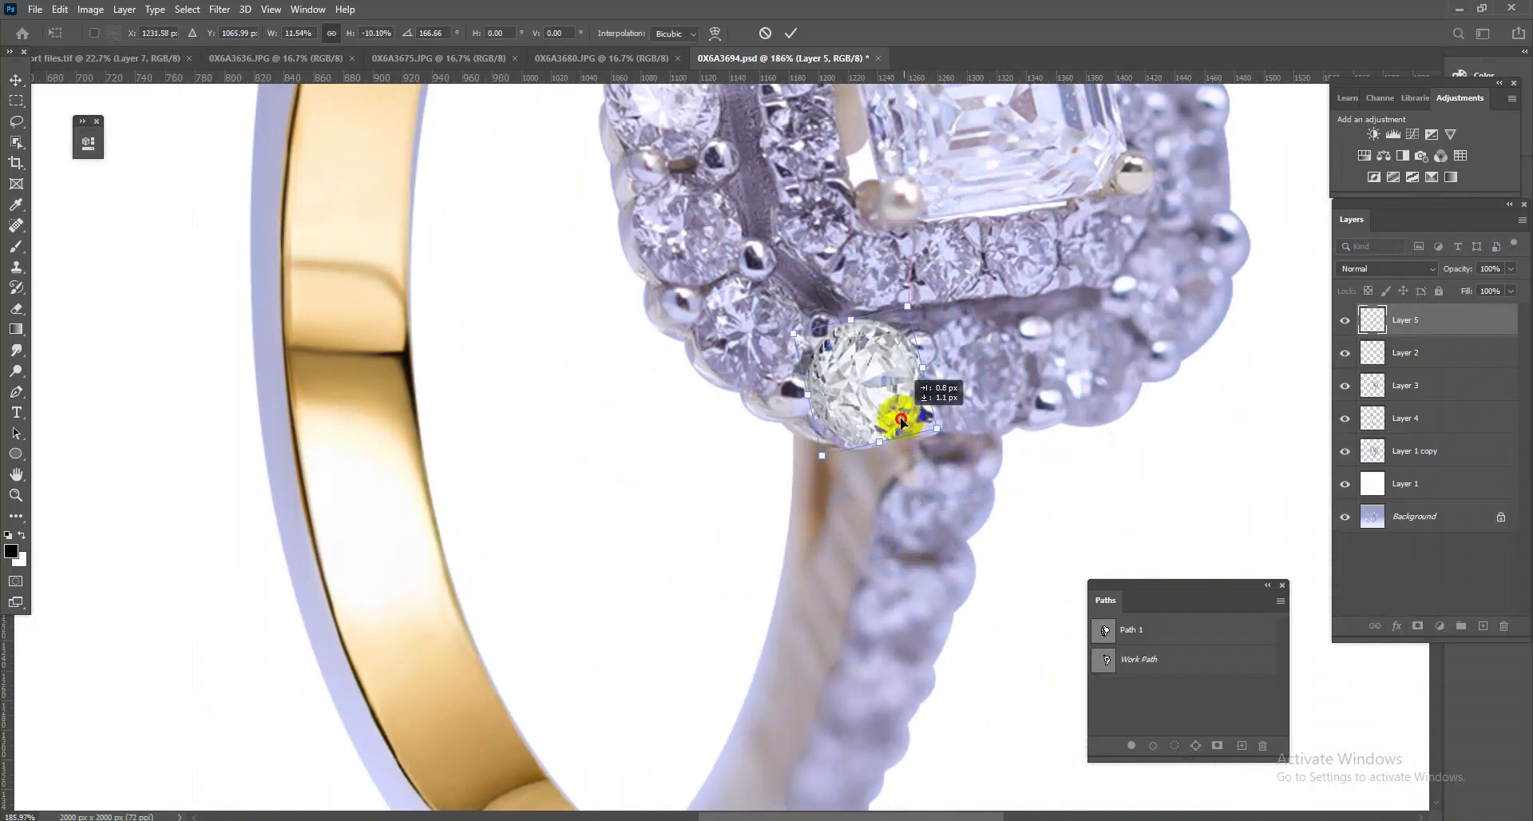
{"action": "scroll", "coordinate": [894, 417], "scroll_direction": "up", "scroll_amount": 1}
{"action": "scroll", "coordinate": [909, 418], "scroll_direction": "up", "scroll_amount": 1}
{"action": "left_click_drag", "start_coordinate": [1037, 448], "coordinate": [1028, 469]}
{"action": "left_click_drag", "start_coordinate": [759, 404], "coordinate": [765, 397]}
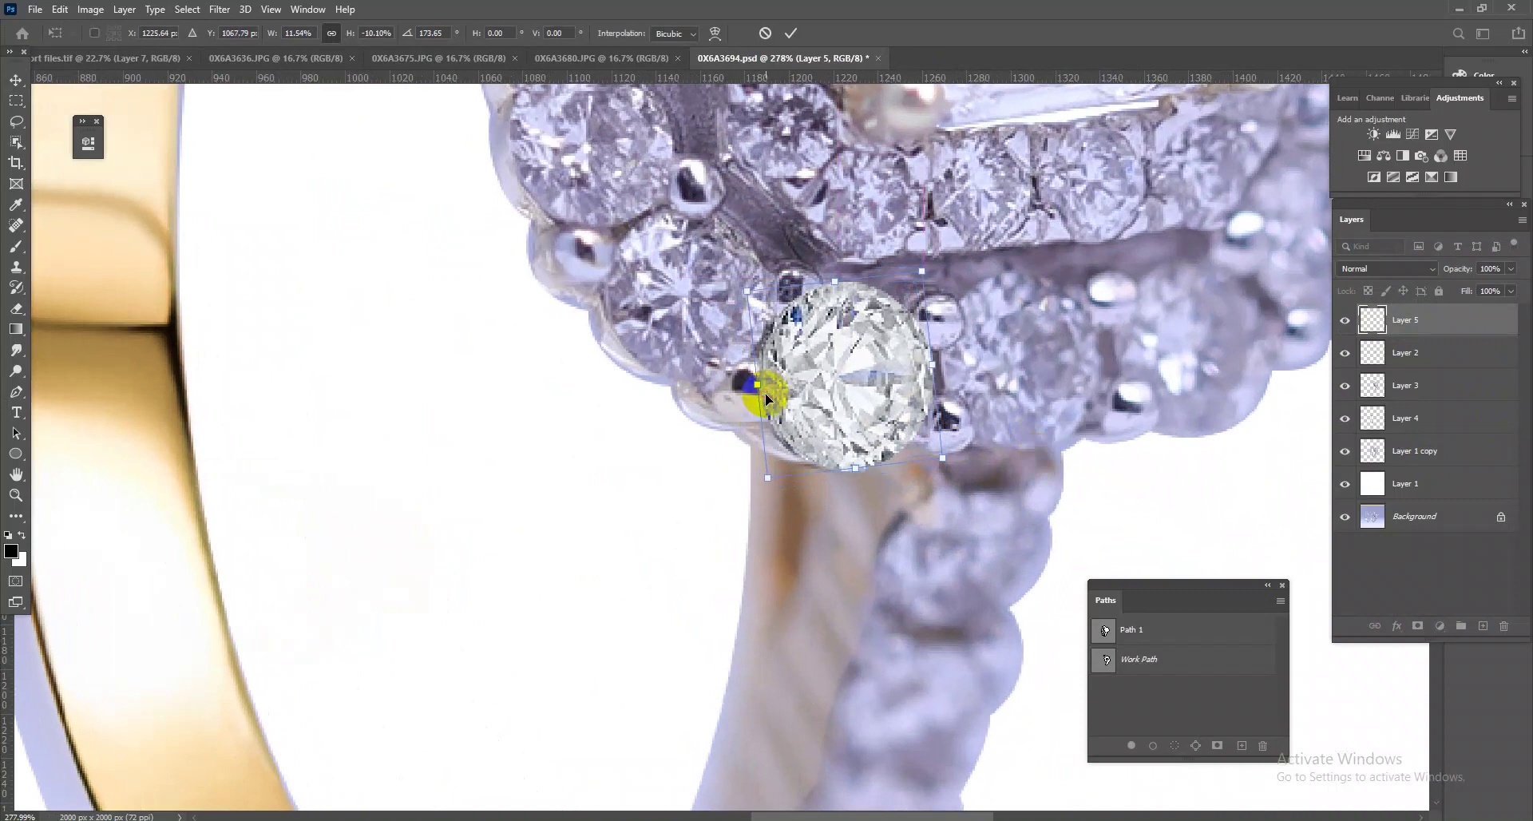
{"action": "key", "text": "Return"}
{"action": "mouse_move", "coordinate": [825, 402]}
{"action": "left_mouse_down"}
{"action": "mouse_move", "coordinate": [1007, 391]}
{"action": "mouse_move", "coordinate": [1191, 406]}
{"action": "mouse_move", "coordinate": [696, 365]}
{"action": "mouse_move", "coordinate": [664, 260]}
{"action": "mouse_move", "coordinate": [615, 203]}
{"action": "mouse_move", "coordinate": [685, 569]}
{"action": "mouse_move", "coordinate": [647, 351]}
{"action": "left_mouse_up"}
- Rotate a diamond copy onto the upper-left halo stone and duplicate another to the upper-right stone
{"action": "key", "text": "ctrl+t"}
{"action": "left_click_drag", "start_coordinate": [723, 290], "coordinate": [789, 272]}
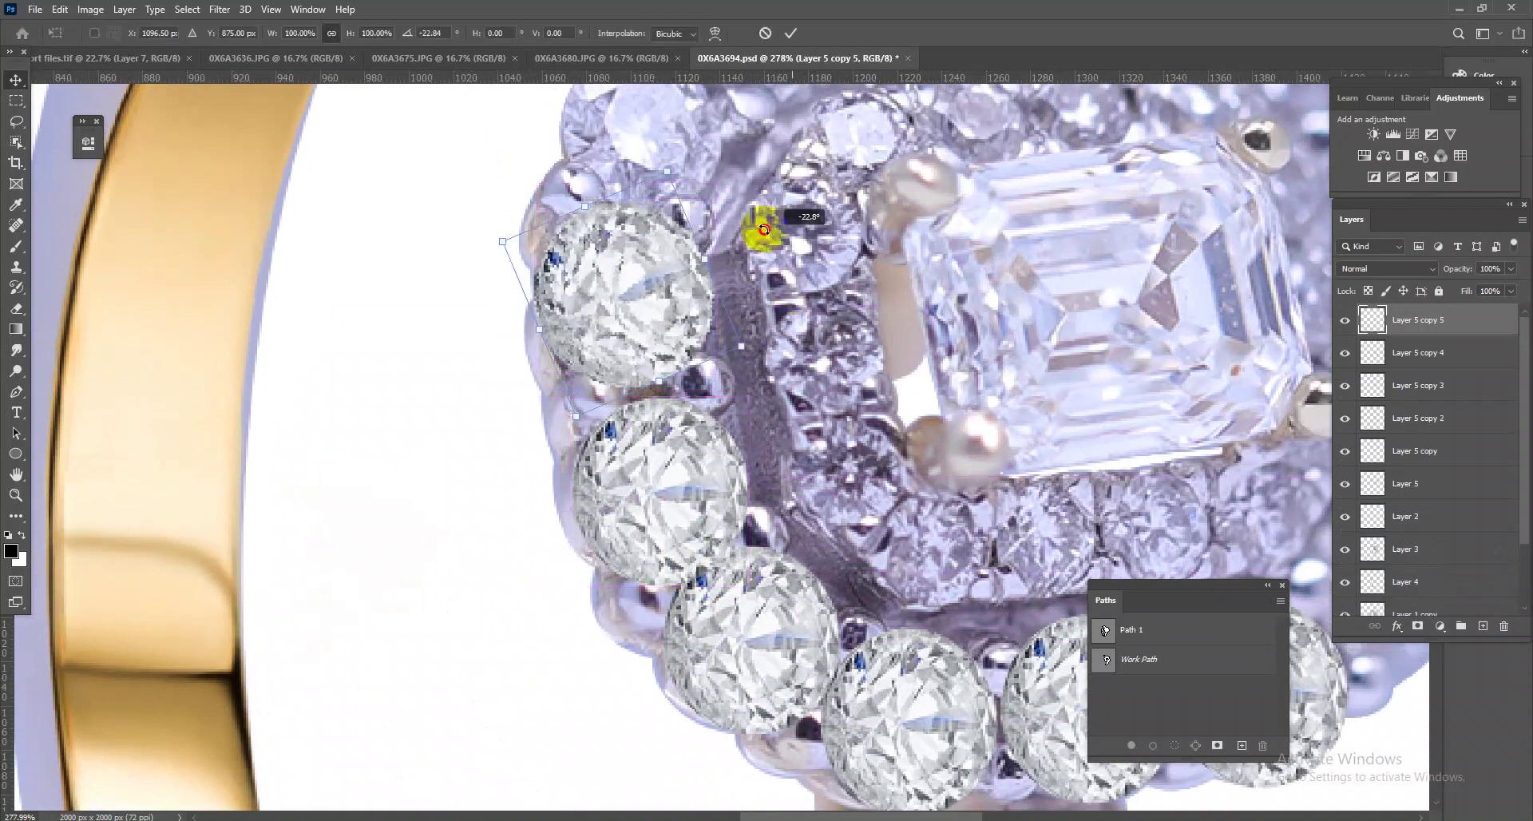
{"action": "key", "text": "Return"}
{"action": "left_click_drag", "start_coordinate": [747, 212], "coordinate": [619, 521]}
{"action": "mouse_move", "coordinate": [631, 401]}
{"action": "left_mouse_down"}
{"action": "mouse_move", "coordinate": [763, 262]}
{"action": "mouse_move", "coordinate": [751, 275]}
{"action": "mouse_move", "coordinate": [644, 241]}
{"action": "left_mouse_up"}
{"action": "scroll", "coordinate": [751, 275], "scroll_direction": "down", "scroll_amount": 3}
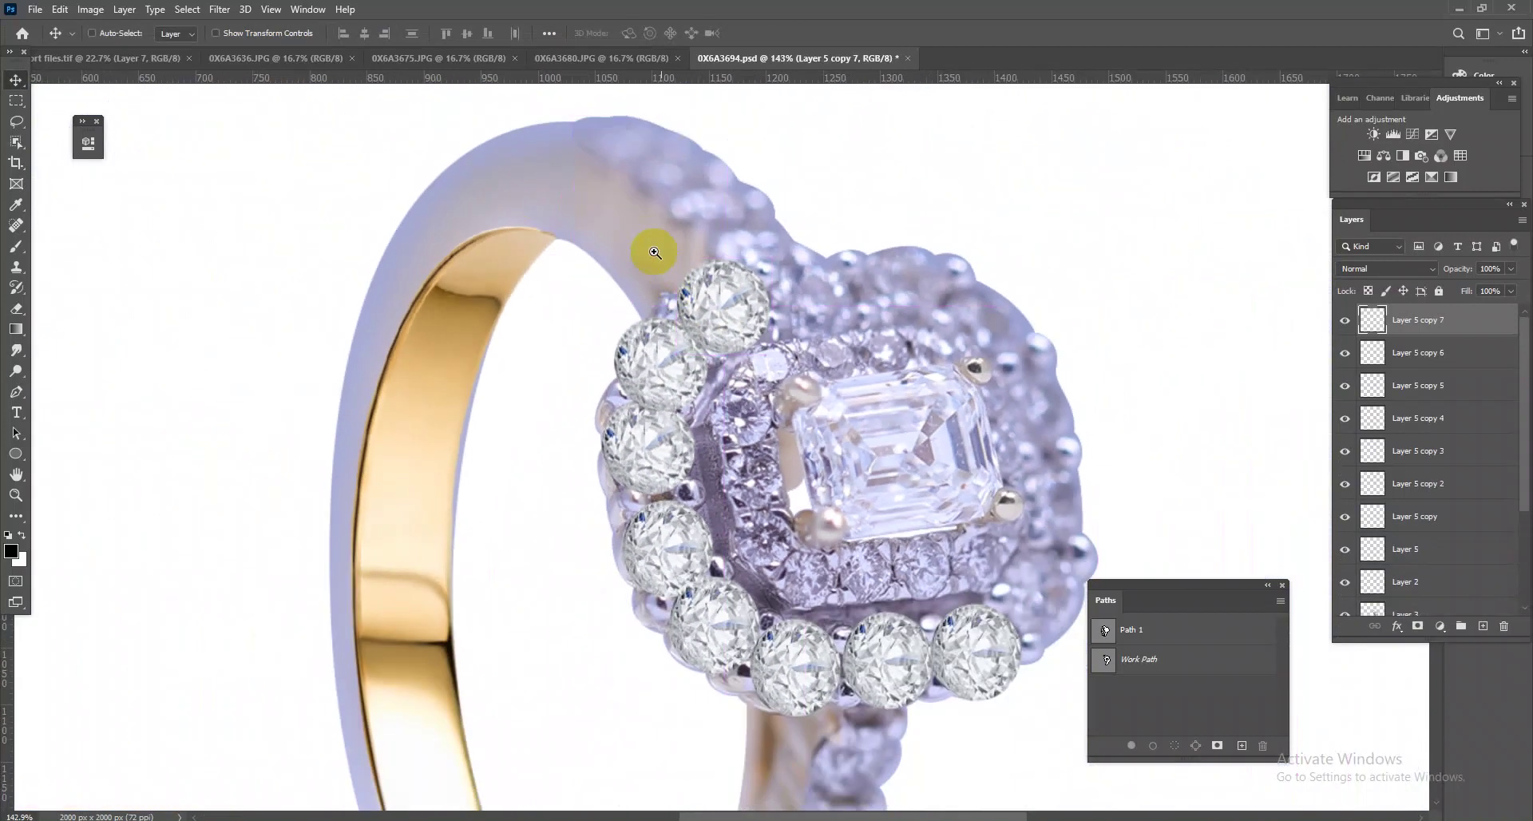
{"action": "scroll", "coordinate": [1078, 634], "scroll_direction": "up", "scroll_amount": 3}
- Duplicate diamonds up the halo's right side, rotating each to follow the halo curve
{"action": "mouse_move", "coordinate": [926, 678]}
{"action": "left_mouse_down"}
{"action": "mouse_move", "coordinate": [1134, 421]}
{"action": "mouse_move", "coordinate": [1131, 435]}
{"action": "mouse_move", "coordinate": [934, 160]}
{"action": "left_mouse_up"}
{"action": "key", "text": "ctrl+t"}
{"action": "key", "text": "Return"}
{"action": "key", "text": "ctrl+t"}
{"action": "mouse_move", "coordinate": [993, 222]}
{"action": "left_mouse_down"}
{"action": "mouse_move", "coordinate": [1020, 165]}
{"action": "mouse_move", "coordinate": [995, 146]}
{"action": "left_mouse_up"}
{"action": "left_click_drag", "start_coordinate": [952, 194], "coordinate": [945, 197]}
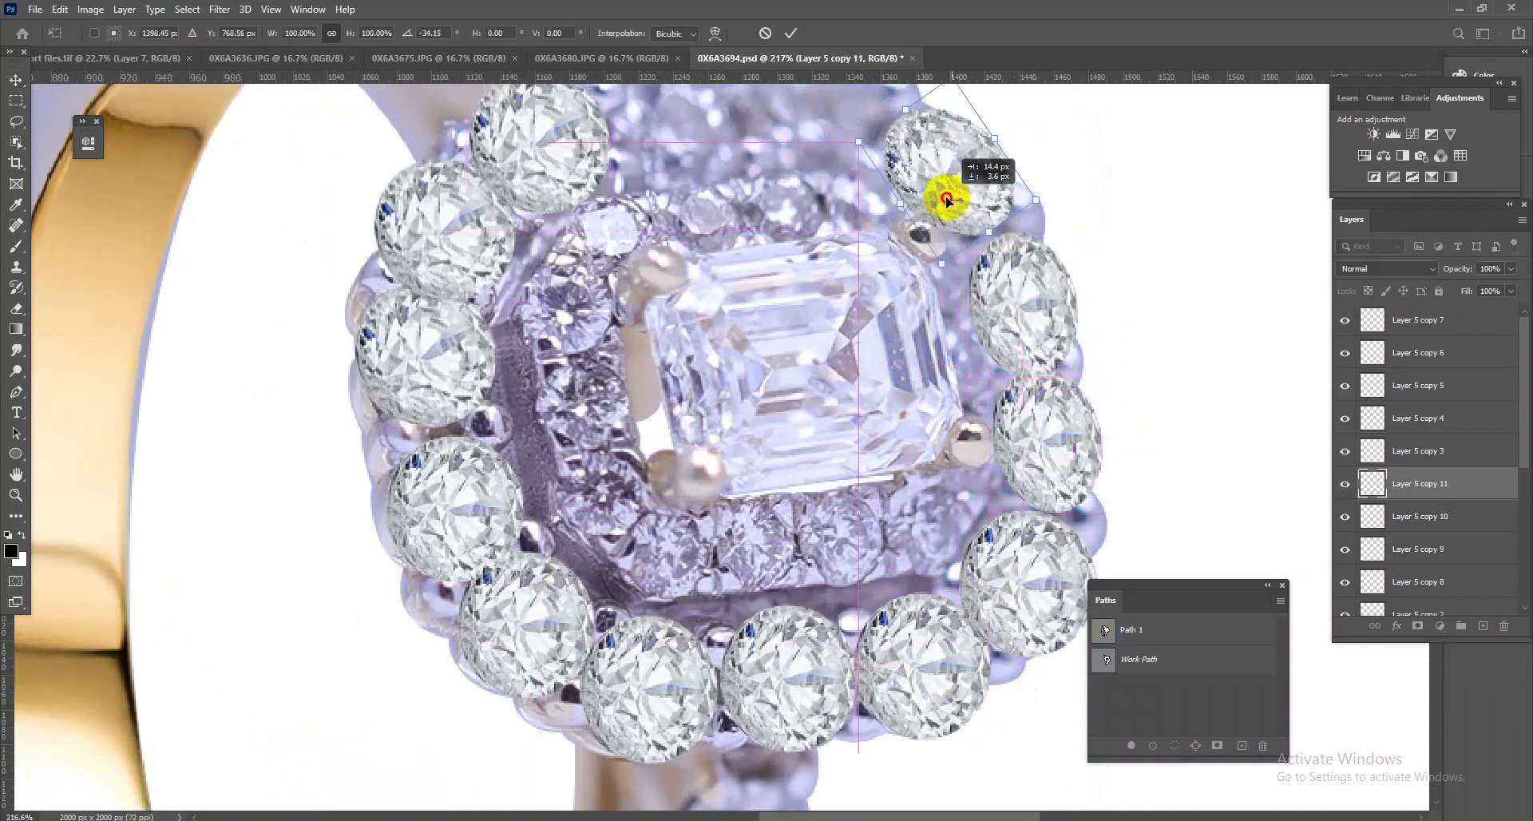
{"action": "key", "text": "Return"}
{"action": "scroll", "coordinate": [944, 385], "scroll_direction": "up", "scroll_amount": 1}
- Place a diamond copy at the halo top, rotated about -32° and enlarged to about 106%
{"action": "left_click_drag", "start_coordinate": [947, 371], "coordinate": [821, 342]}
{"action": "key", "text": "ctrl+t"}
{"action": "left_click_drag", "start_coordinate": [911, 324], "coordinate": [890, 250]}
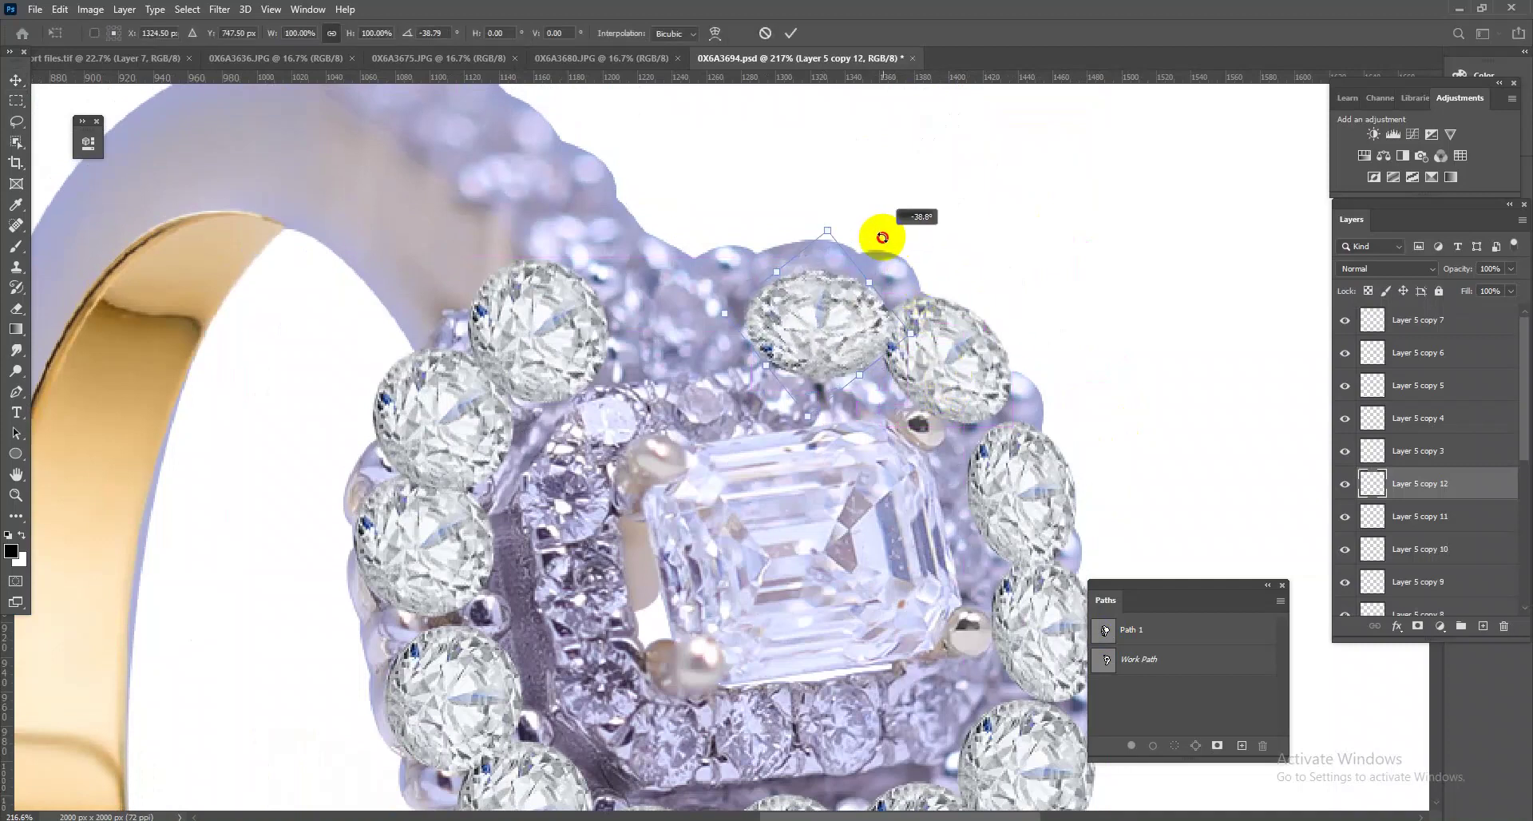
{"action": "left_click_drag", "start_coordinate": [849, 319], "coordinate": [835, 307]}
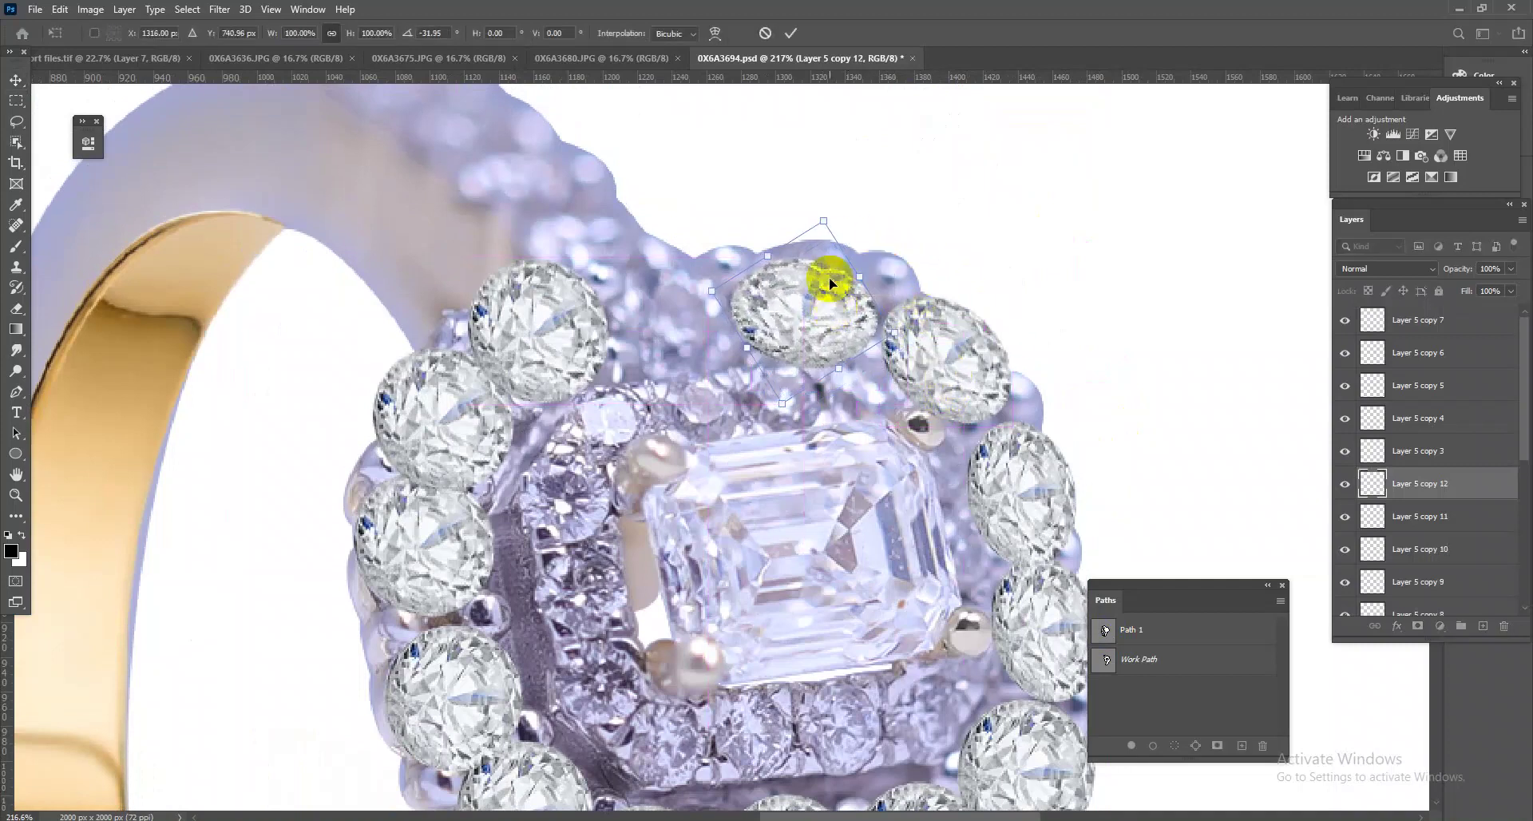
{"action": "left_click_drag", "start_coordinate": [826, 226], "coordinate": [825, 192]}
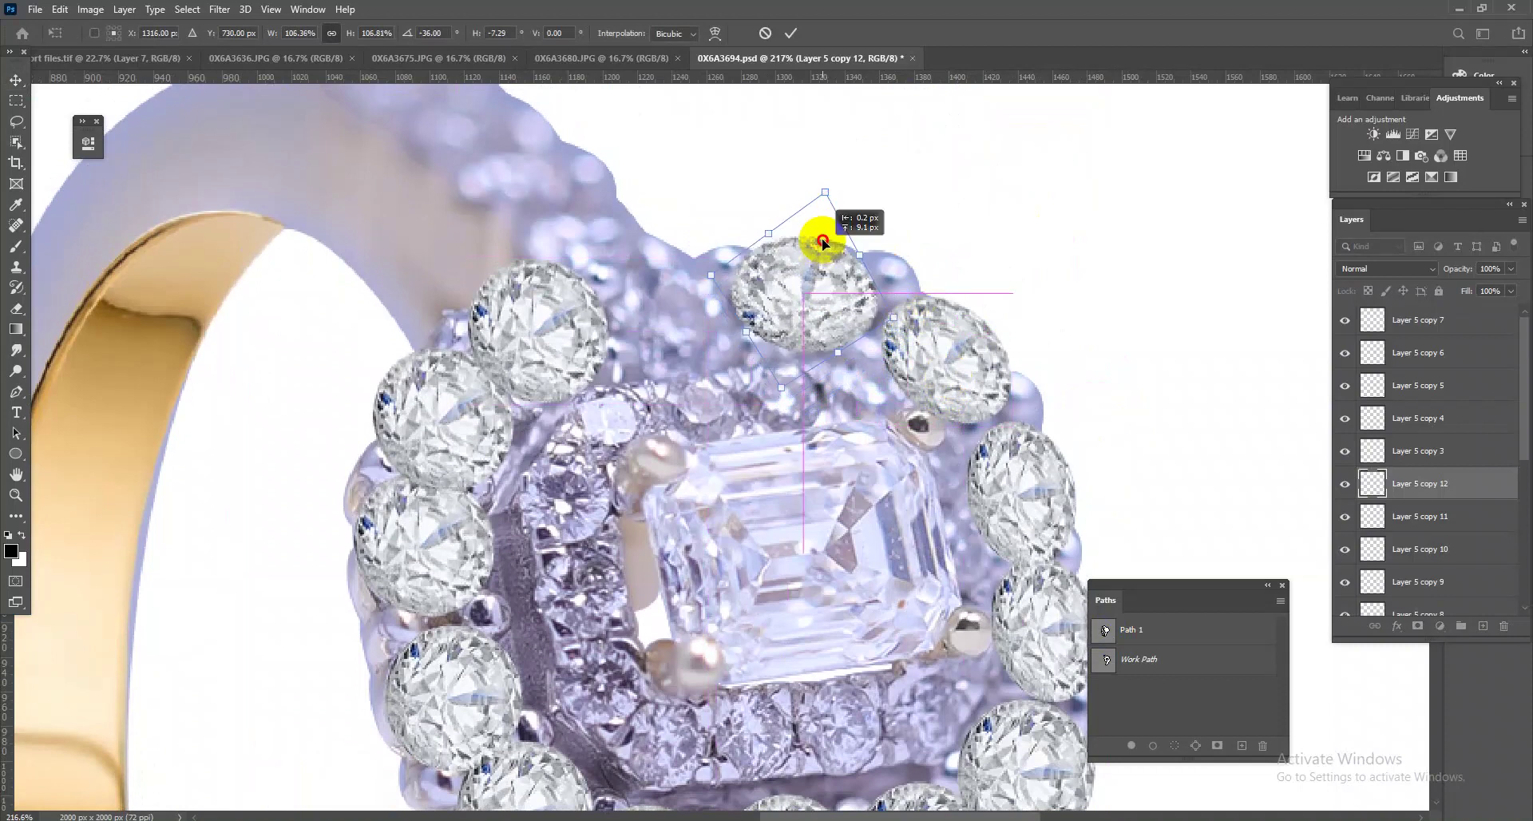
{"action": "key", "text": "Return"}
- Add diamond copies to the remaining halo stones and the lower-right halo, then one on a shank stone
{"action": "mouse_move", "coordinate": [825, 345]}
{"action": "left_mouse_down"}
{"action": "mouse_move", "coordinate": [541, 319]}
{"action": "mouse_move", "coordinate": [541, 233]}
{"action": "mouse_move", "coordinate": [566, 257]}
{"action": "mouse_move", "coordinate": [634, 261]}
{"action": "mouse_move", "coordinate": [592, 252]}
{"action": "mouse_move", "coordinate": [646, 280]}
{"action": "mouse_move", "coordinate": [716, 351]}
{"action": "left_mouse_up"}
{"action": "key", "text": "ctrl+t"}
{"action": "key", "text": "Return"}
{"action": "left_click_drag", "start_coordinate": [653, 279], "coordinate": [708, 307]}
{"action": "scroll", "coordinate": [708, 308], "scroll_direction": "down", "scroll_amount": 5}
{"action": "scroll", "coordinate": [845, 668], "scroll_direction": "up", "scroll_amount": 4}
{"action": "left_click_drag", "start_coordinate": [994, 477], "coordinate": [807, 335]}
{"action": "mouse_move", "coordinate": [656, 261]}
{"action": "left_mouse_down"}
{"action": "mouse_move", "coordinate": [669, 631]}
{"action": "mouse_move", "coordinate": [634, 663]}
{"action": "mouse_move", "coordinate": [660, 636]}
{"action": "mouse_move", "coordinate": [708, 653]}
{"action": "left_mouse_up"}
{"action": "key", "text": "ctrl+t"}
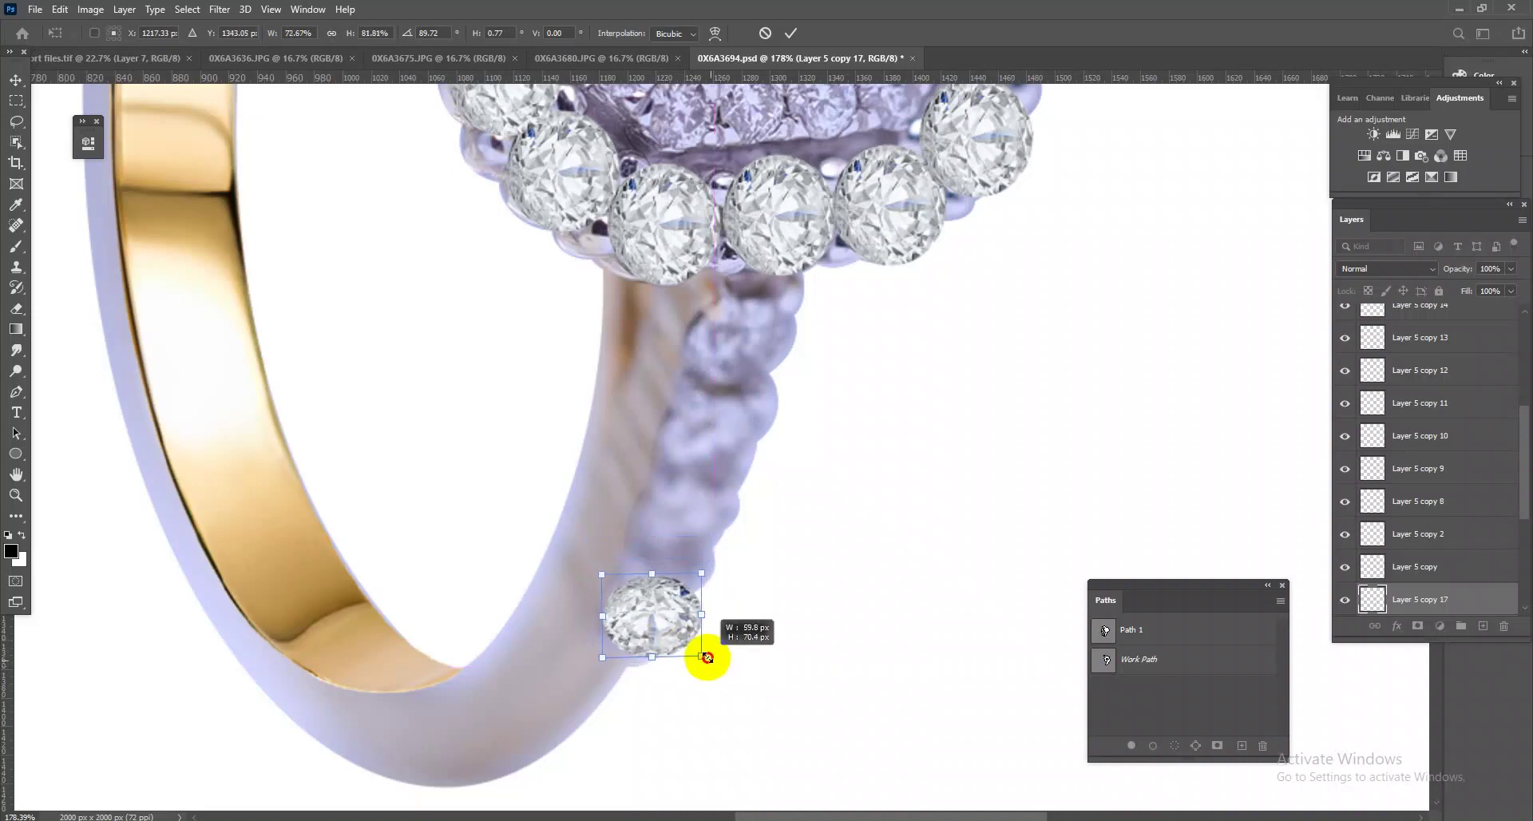
- Add a rotated diamond copy further up the shank
{"action": "key", "text": "Return"}
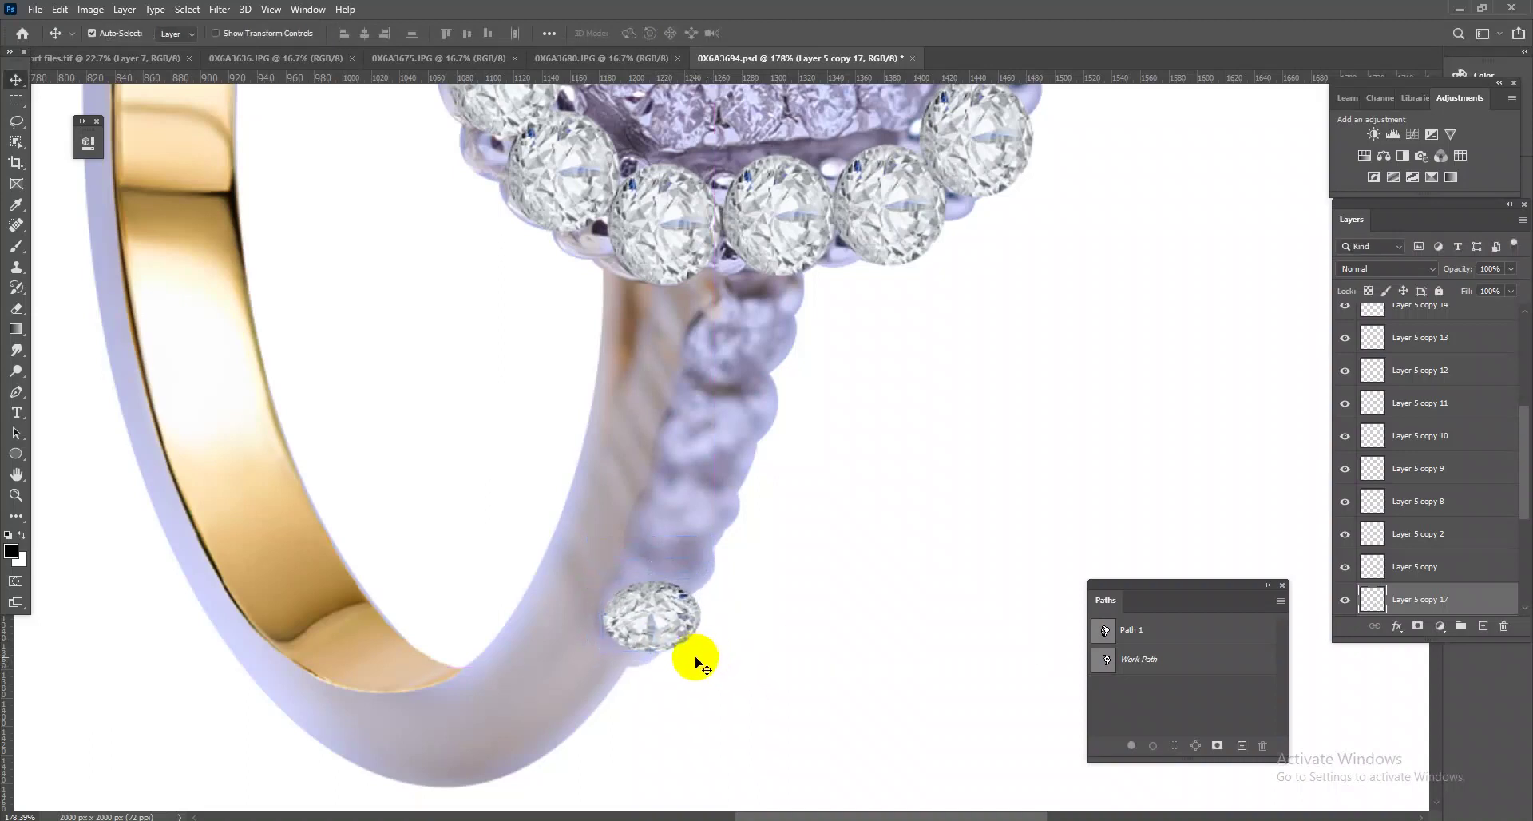
{"action": "mouse_move", "coordinate": [653, 649]}
{"action": "left_mouse_down"}
{"action": "mouse_move", "coordinate": [694, 557]}
{"action": "mouse_move", "coordinate": [788, 534]}
{"action": "mouse_move", "coordinate": [747, 564]}
{"action": "mouse_move", "coordinate": [738, 452]}
{"action": "mouse_move", "coordinate": [773, 342]}
{"action": "left_mouse_up"}
{"action": "key", "text": "ctrl+t"}
{"action": "key", "text": "Return"}
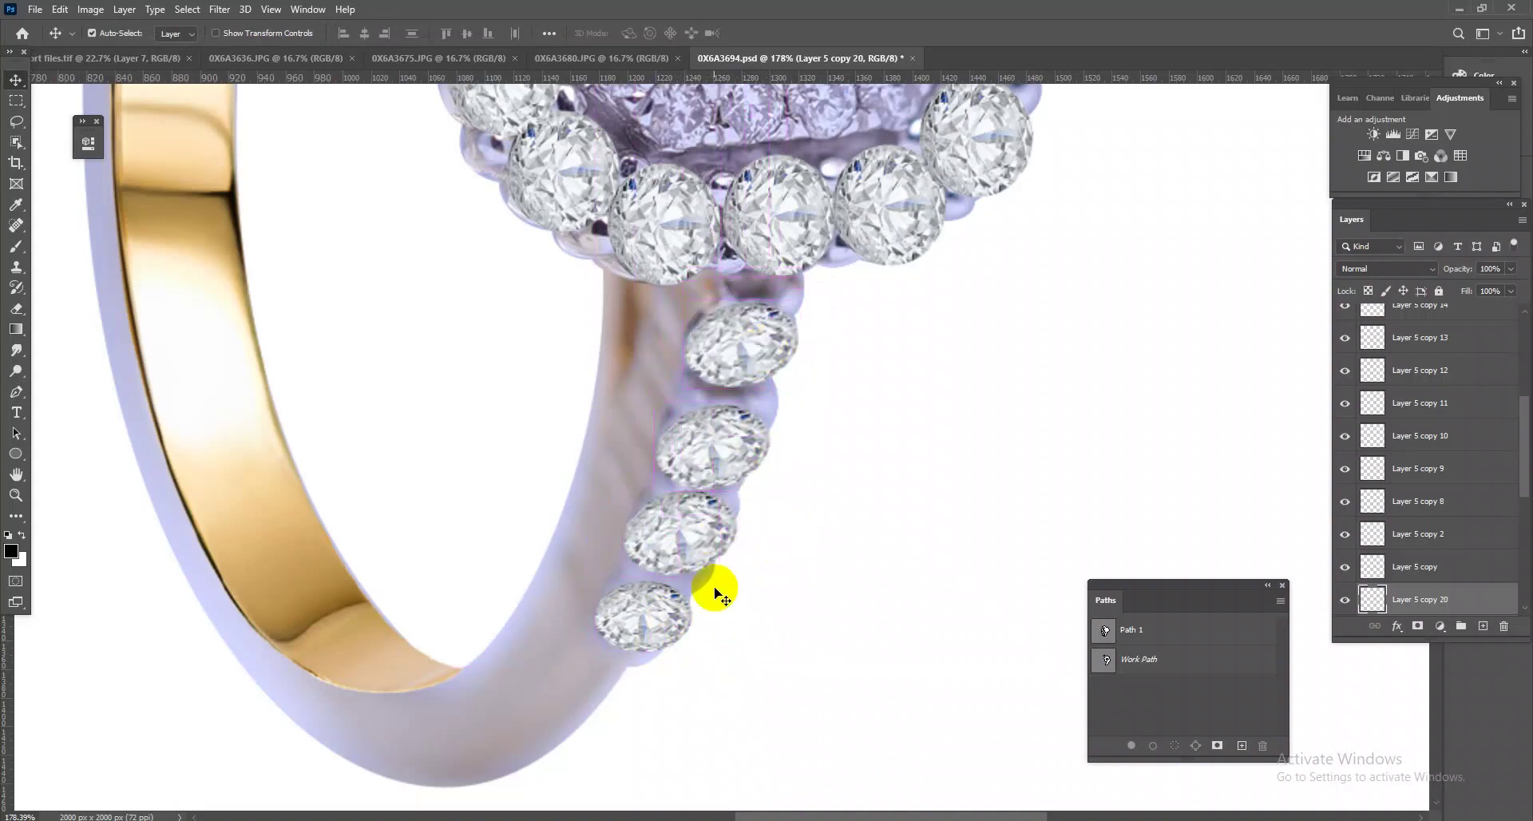
{"action": "scroll", "coordinate": [730, 590], "scroll_direction": "down", "scroll_amount": 5}
{"action": "scroll", "coordinate": [811, 397], "scroll_direction": "up", "scroll_amount": 6}
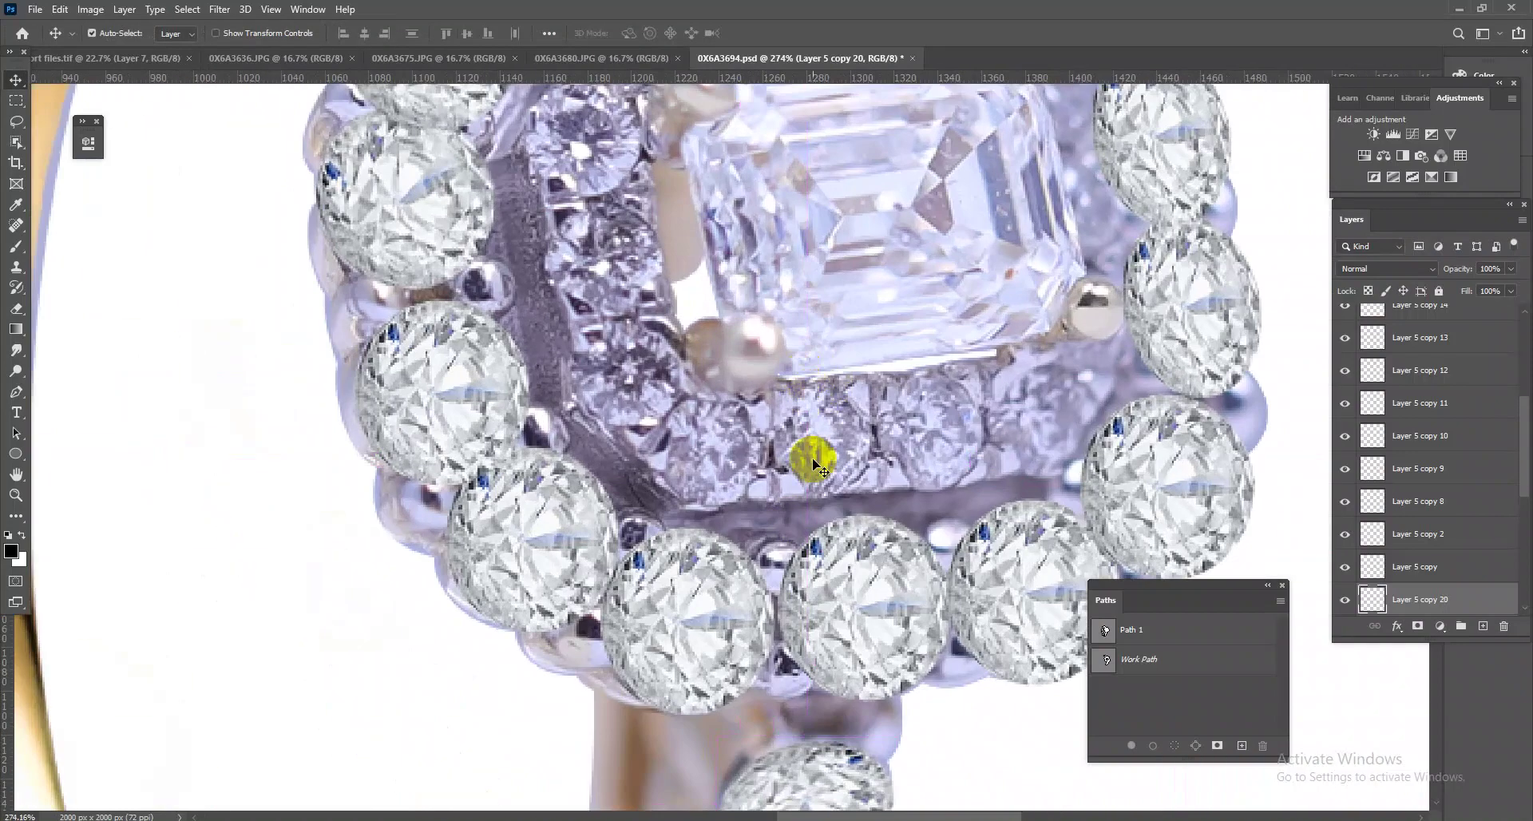
- Place a diamond on the inner halo row, shrunk and narrowed to fit and tilted about -8°
{"action": "left_click_drag", "start_coordinate": [869, 603], "coordinate": [831, 425]}
{"action": "key", "text": "ctrl+t"}
{"action": "left_click_drag", "start_coordinate": [912, 524], "coordinate": [893, 495]}
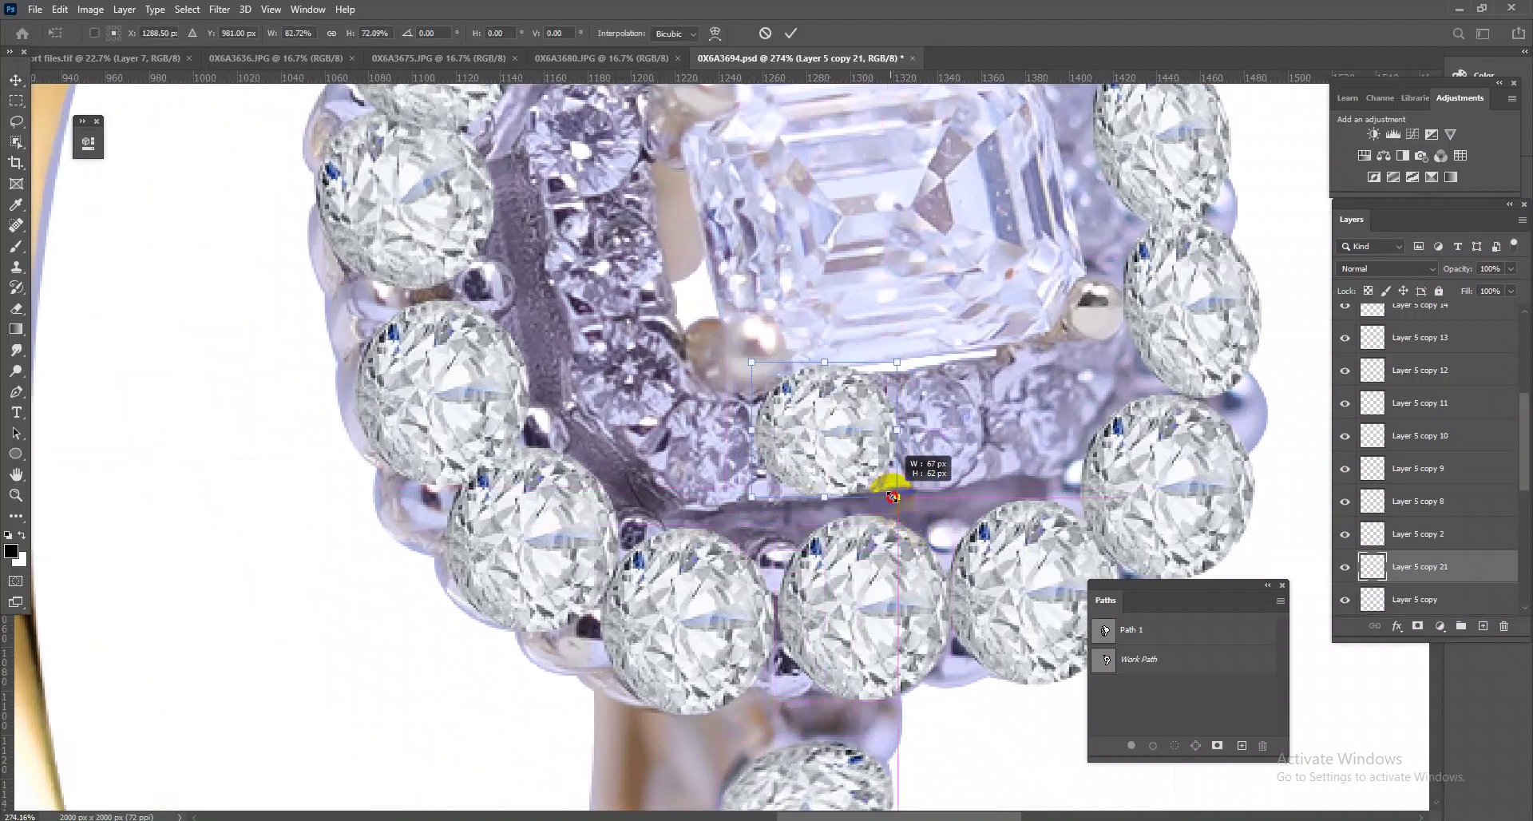
{"action": "left_click_drag", "start_coordinate": [754, 442], "coordinate": [758, 443]}
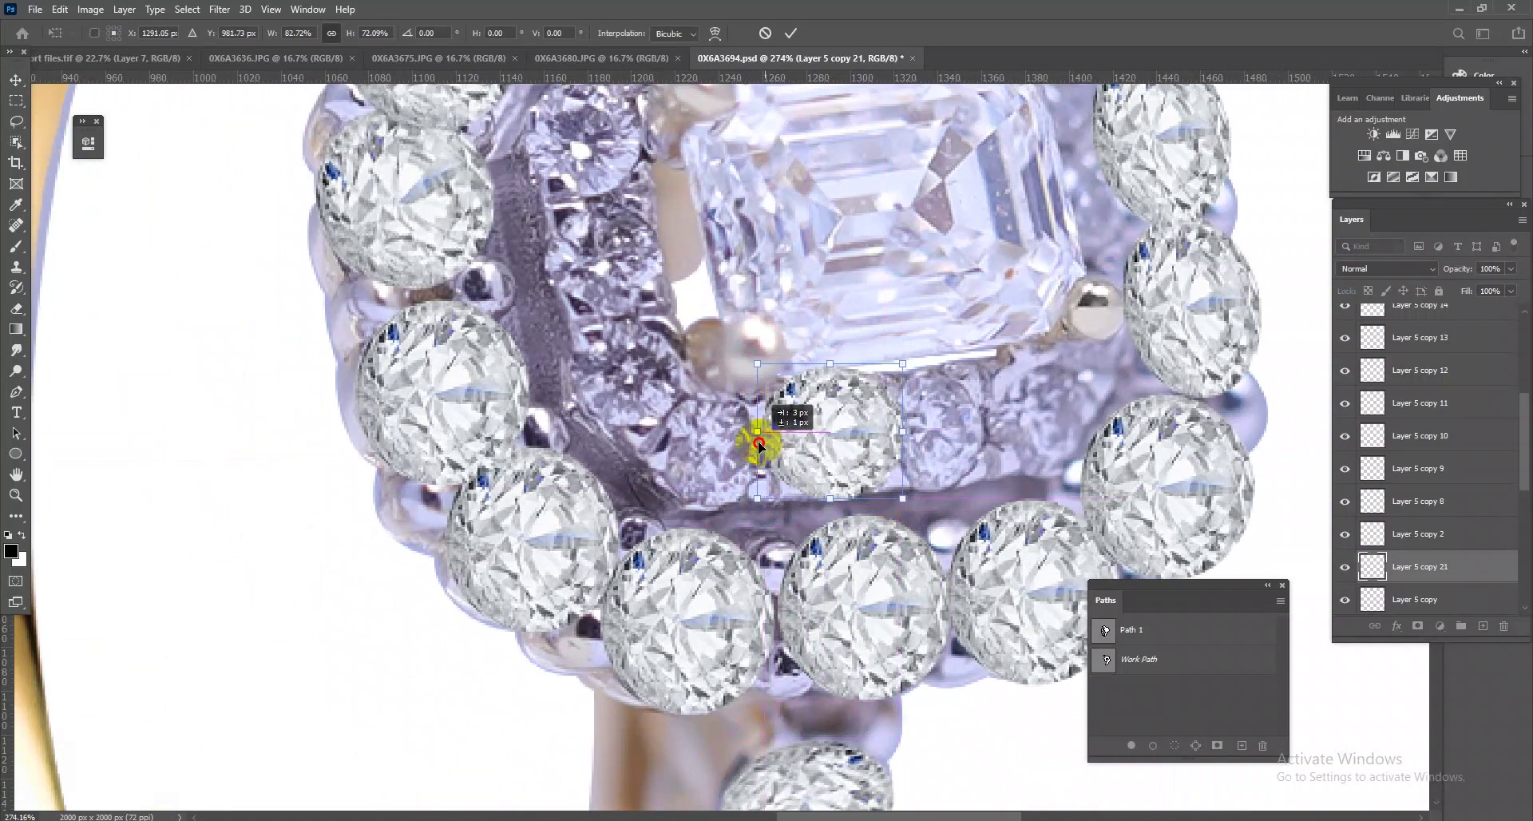
{"action": "left_click_drag", "start_coordinate": [902, 431], "coordinate": [894, 434]}
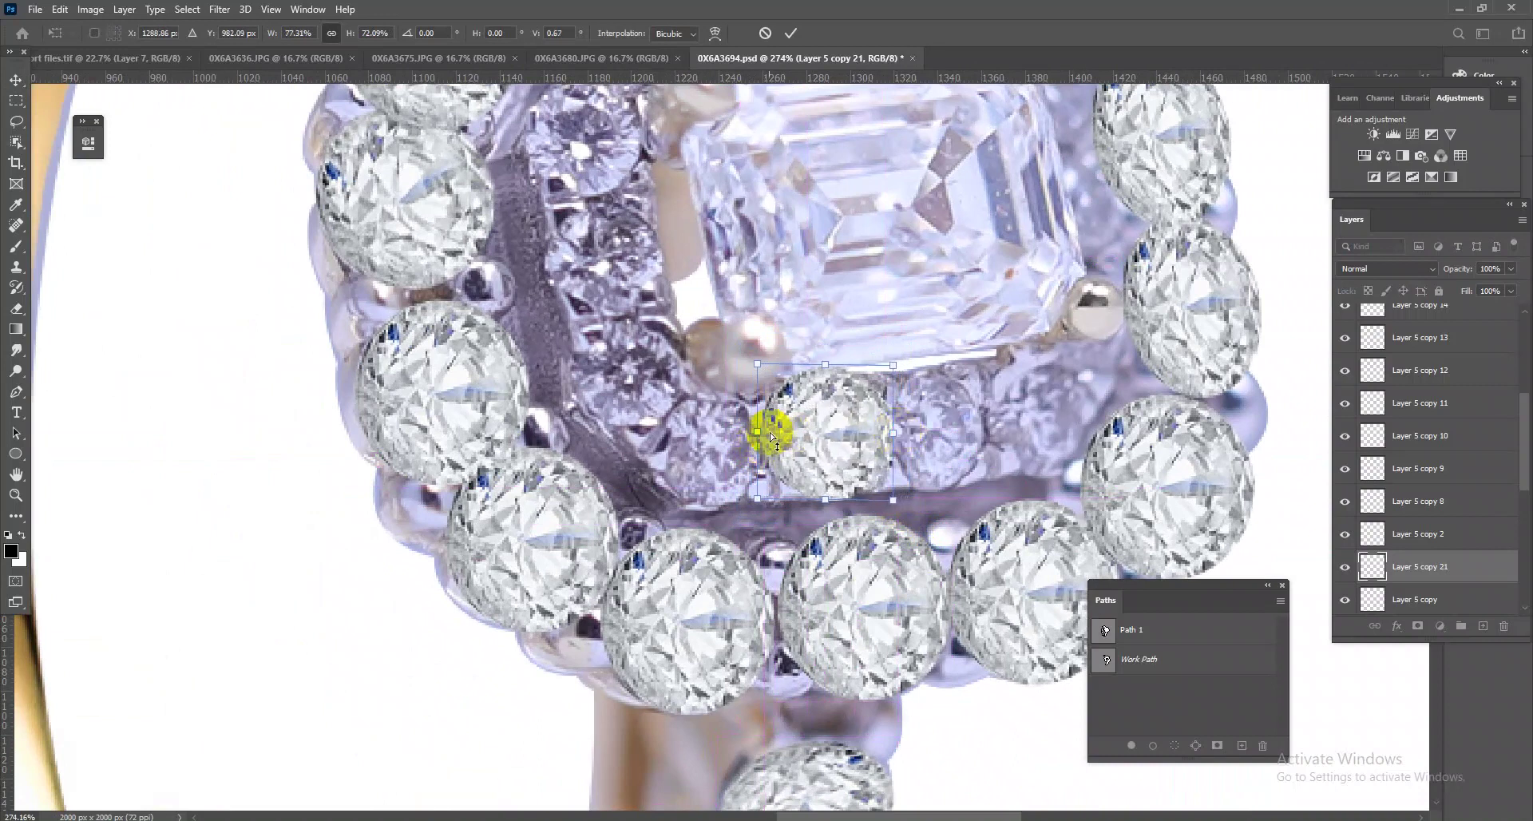
{"action": "left_click_drag", "start_coordinate": [771, 434], "coordinate": [770, 440]}
{"action": "mouse_move", "coordinate": [904, 456]}
{"action": "left_mouse_down"}
{"action": "mouse_move", "coordinate": [992, 431]}
{"action": "mouse_move", "coordinate": [724, 465]}
{"action": "mouse_move", "coordinate": [615, 403]}
{"action": "mouse_move", "coordinate": [645, 331]}
{"action": "mouse_move", "coordinate": [604, 160]}
{"action": "left_mouse_up"}
{"action": "key", "text": "Return"}
- Add more diamond copies along the inner row around the emerald-cut centre stone
{"action": "scroll", "coordinate": [610, 256], "scroll_direction": "up", "scroll_amount": 5}
{"action": "mouse_move", "coordinate": [599, 462]}
{"action": "left_mouse_down"}
{"action": "mouse_move", "coordinate": [886, 297]}
{"action": "mouse_move", "coordinate": [873, 301]}
{"action": "left_mouse_up"}
{"action": "key", "text": "ctrl+j"}
{"action": "key", "text": "ctrl+t"}
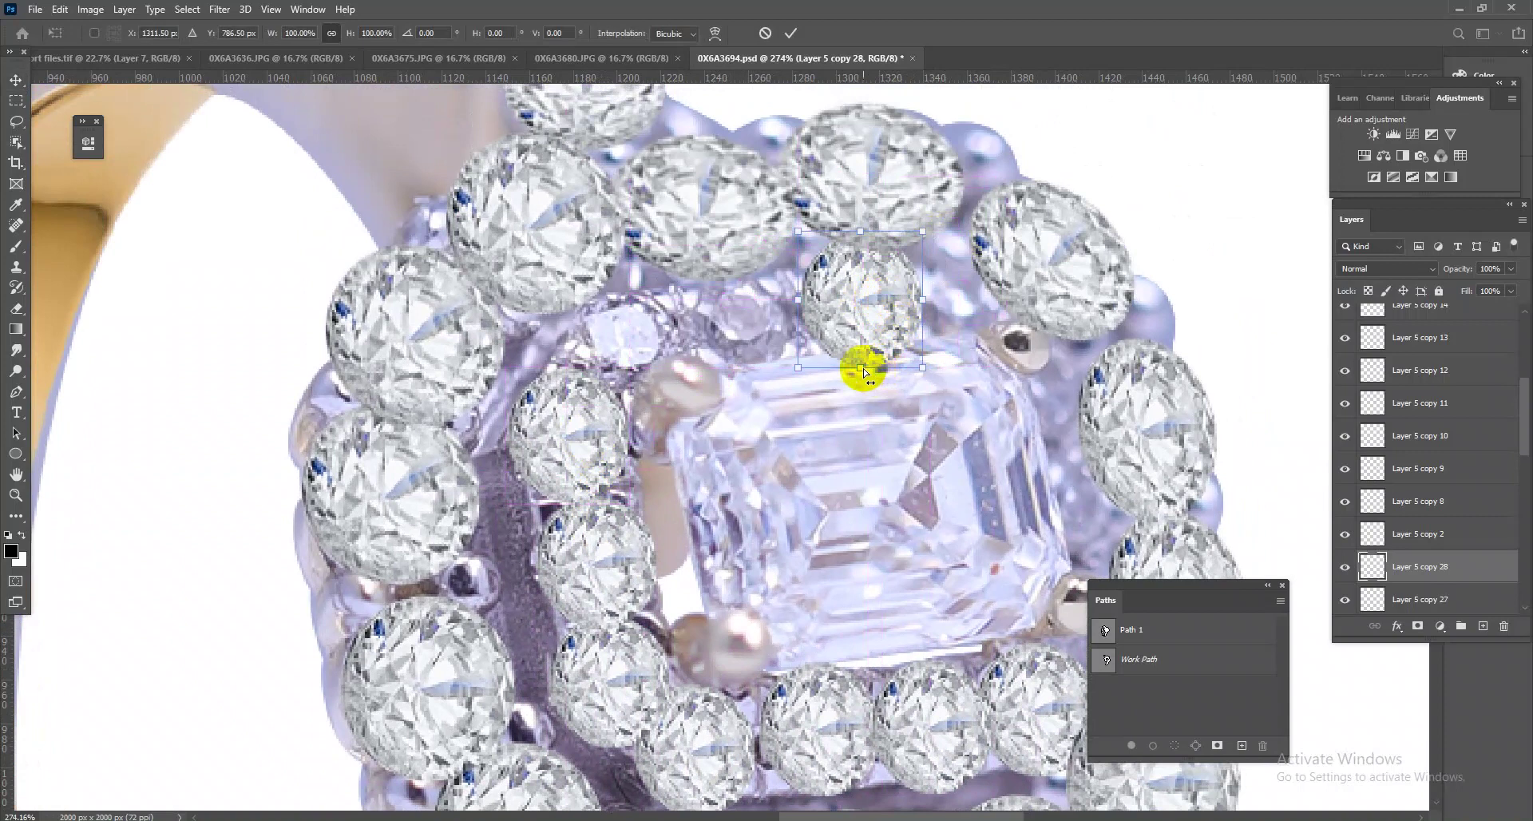
{"action": "key", "text": "Return"}
{"action": "mouse_move", "coordinate": [862, 342]}
{"action": "left_mouse_down"}
{"action": "mouse_move", "coordinate": [1067, 438]}
{"action": "mouse_move", "coordinate": [1071, 562]}
{"action": "mouse_move", "coordinate": [1070, 537]}
{"action": "mouse_move", "coordinate": [671, 352]}
{"action": "mouse_move", "coordinate": [743, 335]}
{"action": "mouse_move", "coordinate": [611, 341]}
{"action": "left_mouse_up"}
{"action": "key", "text": "ctrl+j"}
{"action": "key", "text": "ctrl+j"}
{"action": "key", "text": "ctrl+j"}
{"action": "key", "text": "ctrl+j"}
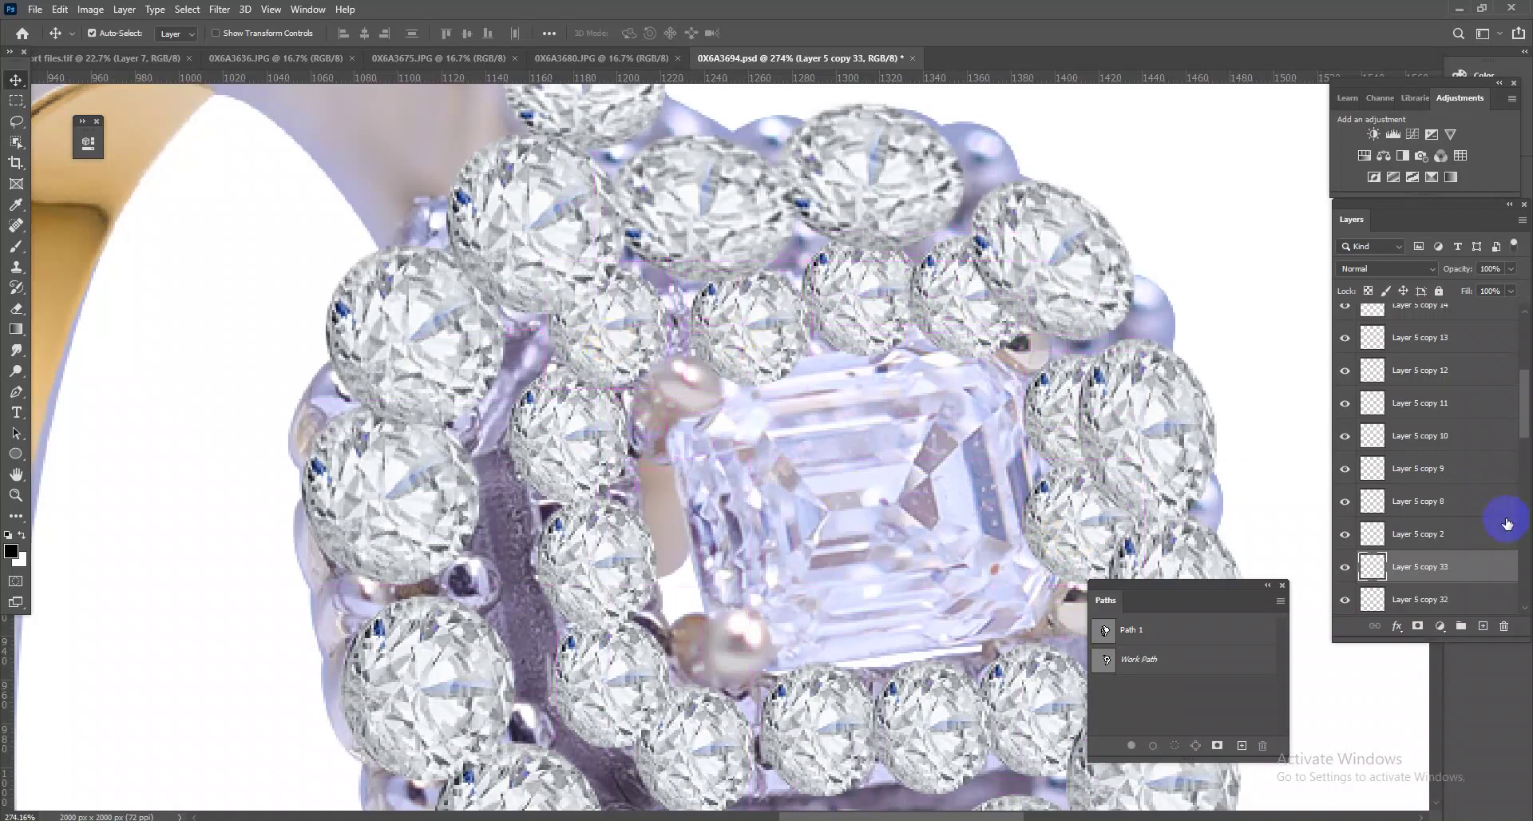
- Merge the run of diamond copy layers into a single layer
{"action": "scroll", "coordinate": [1507, 525], "scroll_direction": "up", "scroll_amount": 2}
{"action": "scroll", "coordinate": [1523, 422], "scroll_direction": "up", "scroll_amount": 1}
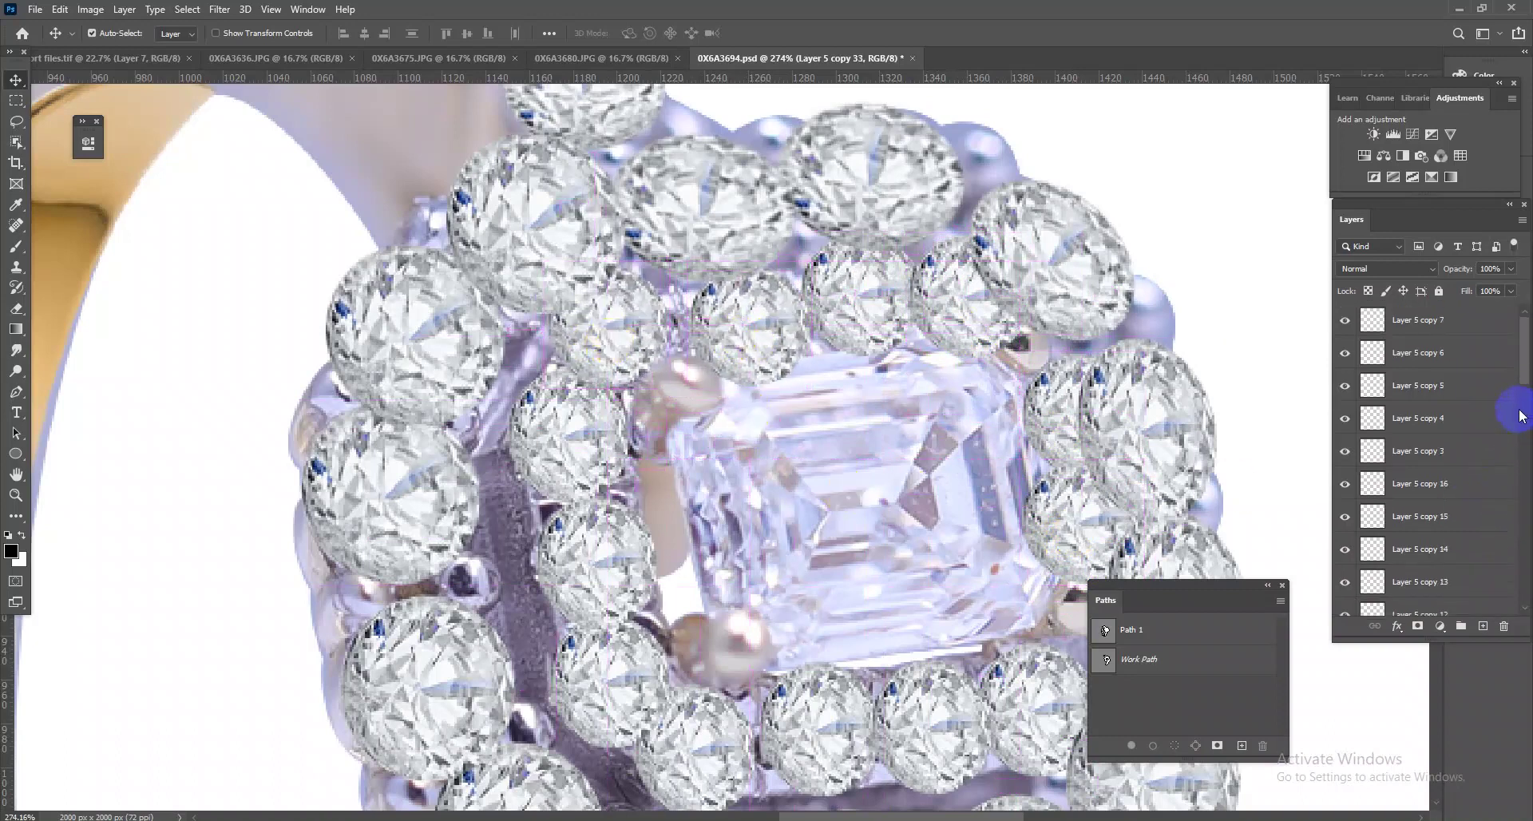
{"action": "left_click", "coordinate": [1463, 334], "text": "shift"}
{"action": "key", "text": "ctrl+e"}
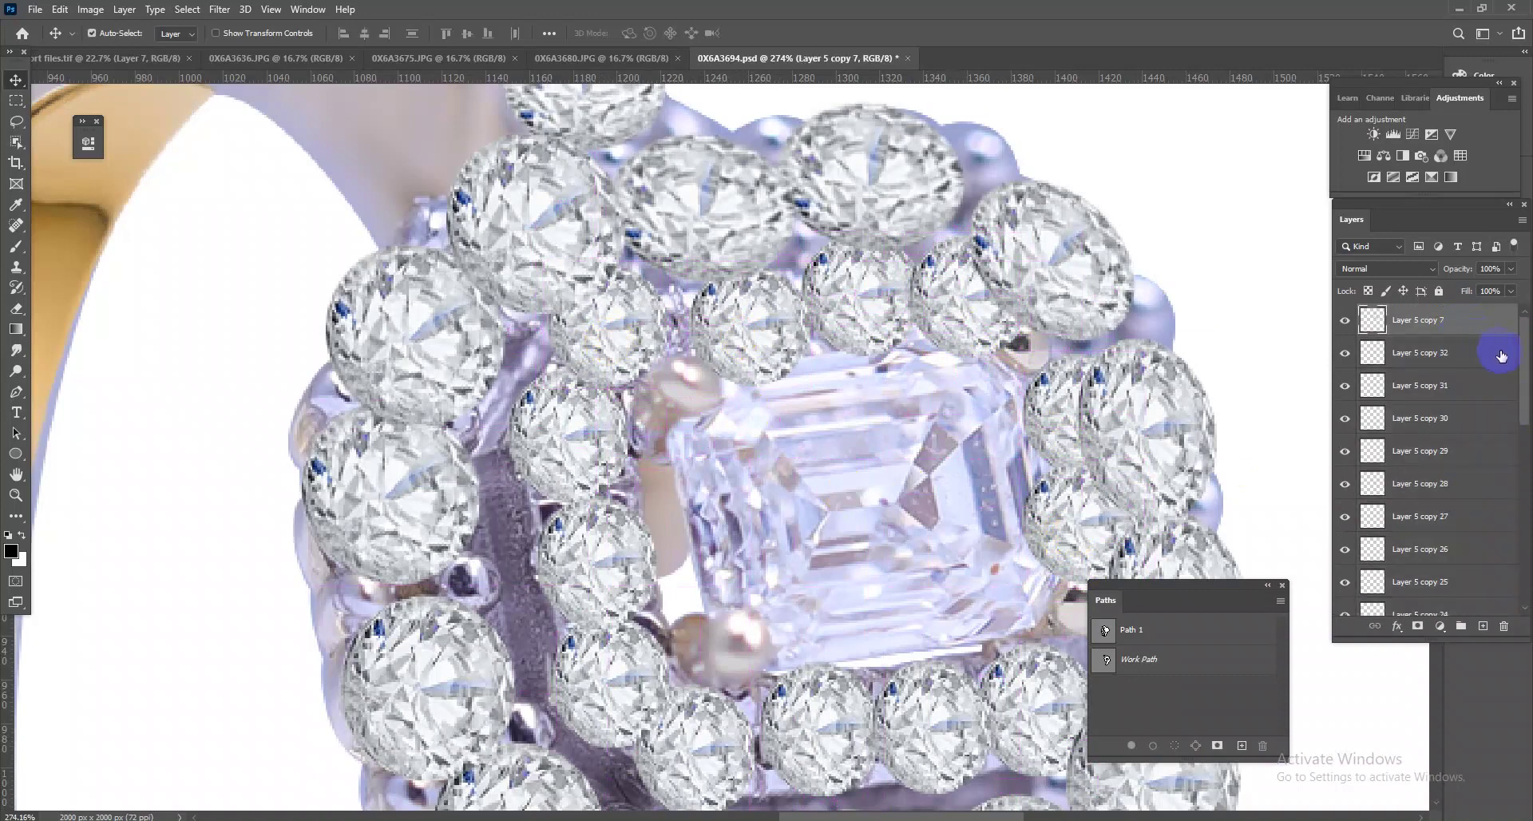
{"action": "left_click_drag", "start_coordinate": [1525, 340], "coordinate": [1527, 549]}
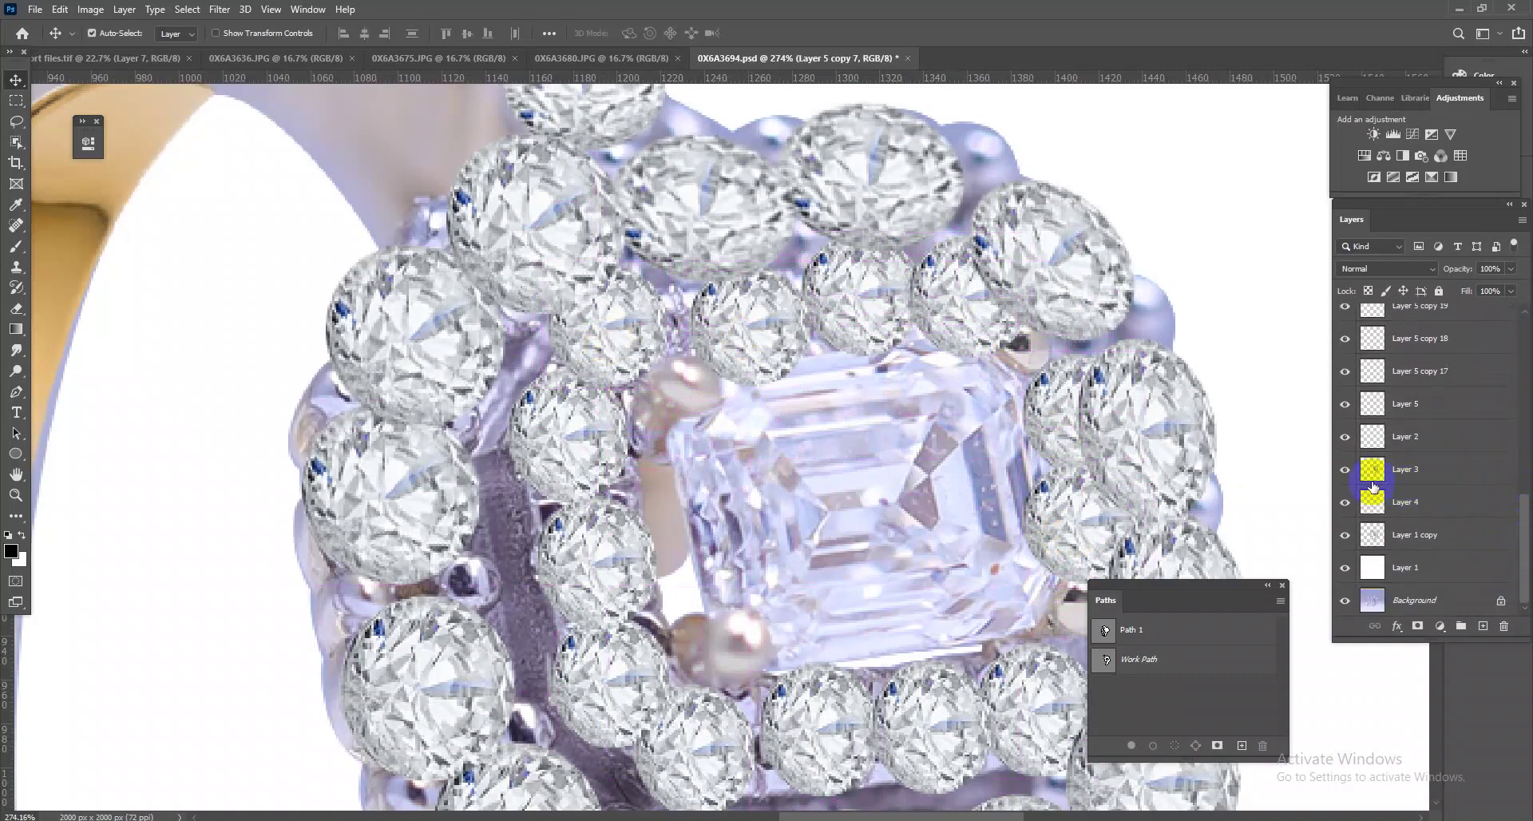
- Toggle Layer 3 on and off to compare its effect, then hide Layer 2
{"action": "left_click", "coordinate": [1339, 476]}
{"action": "left_click", "coordinate": [1339, 476]}
{"action": "left_click", "coordinate": [1339, 476]}
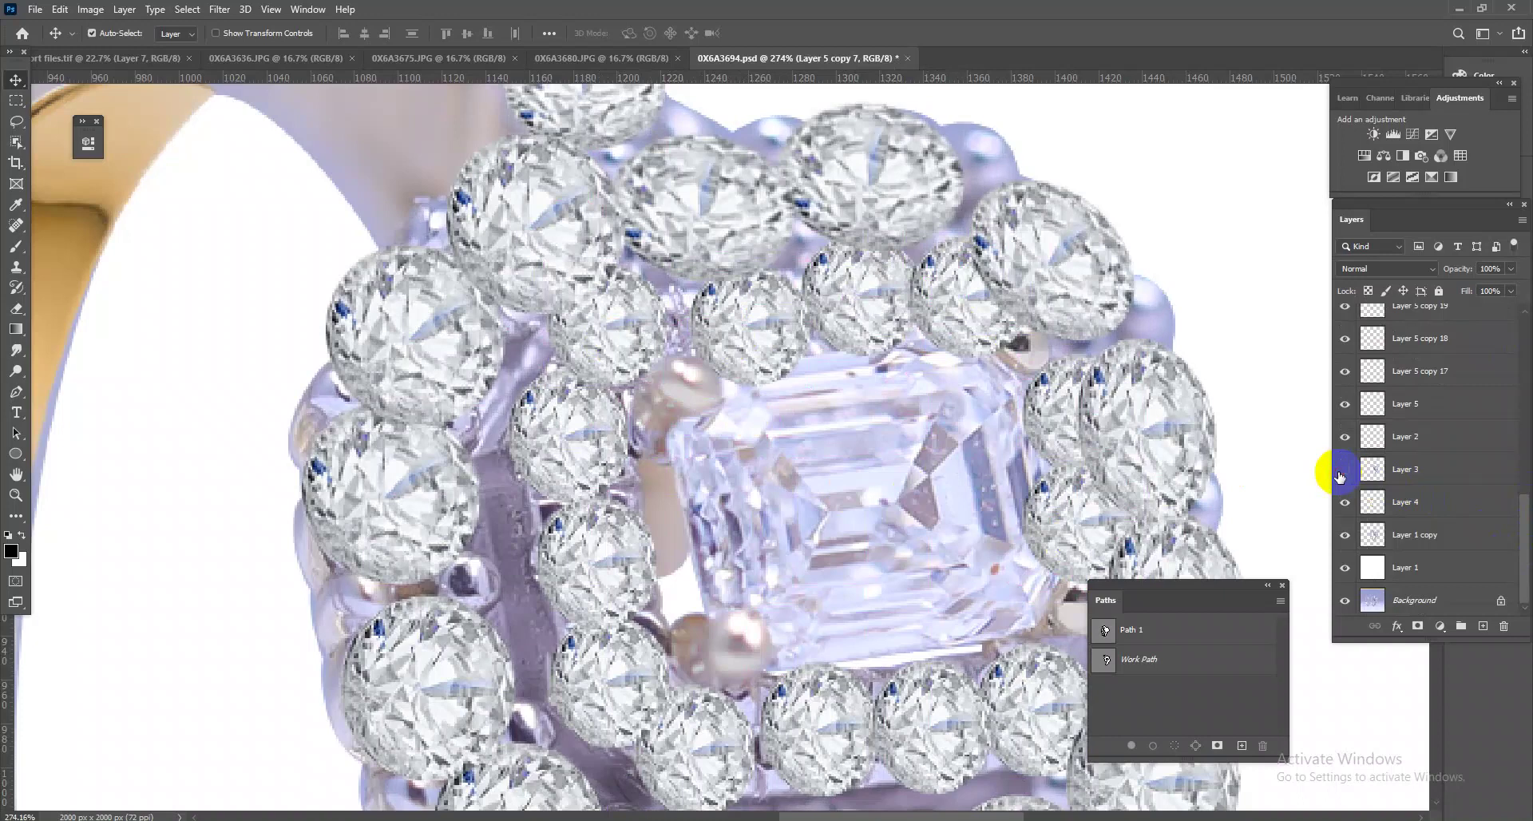
{"action": "left_click", "coordinate": [1339, 476]}
{"action": "left_click", "coordinate": [1340, 437]}
- Merge Layer 5 through Layer 5 copy 7 into one layer and move Layer 2 above it
{"action": "left_click", "coordinate": [1399, 408]}
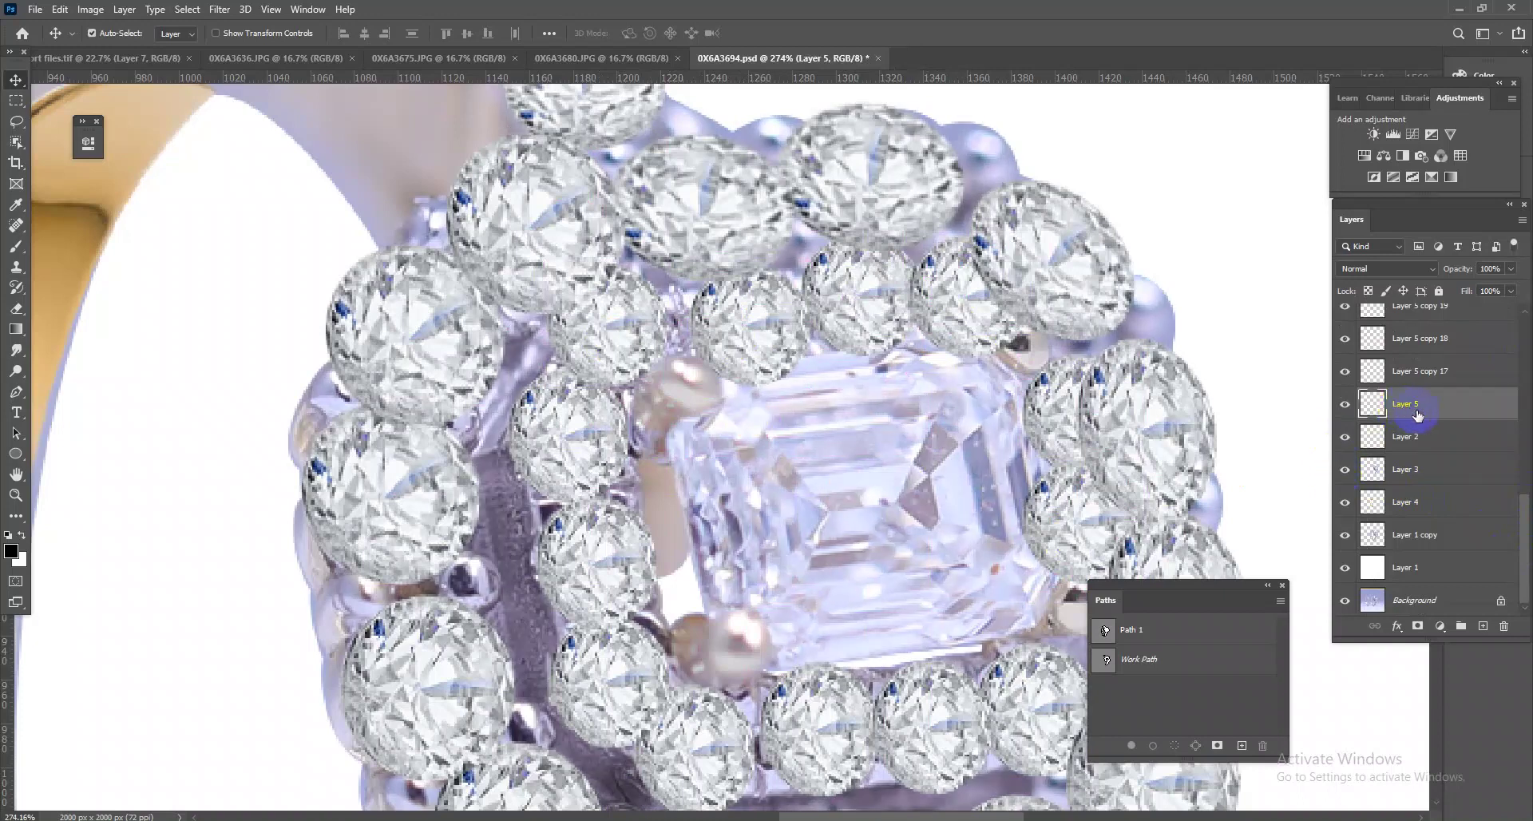
{"action": "scroll", "coordinate": [1458, 404], "scroll_direction": "up", "scroll_amount": 3}
{"action": "scroll", "coordinate": [1445, 392], "scroll_direction": "up", "scroll_amount": 2}
{"action": "scroll", "coordinate": [1437, 380], "scroll_direction": "up", "scroll_amount": 3}
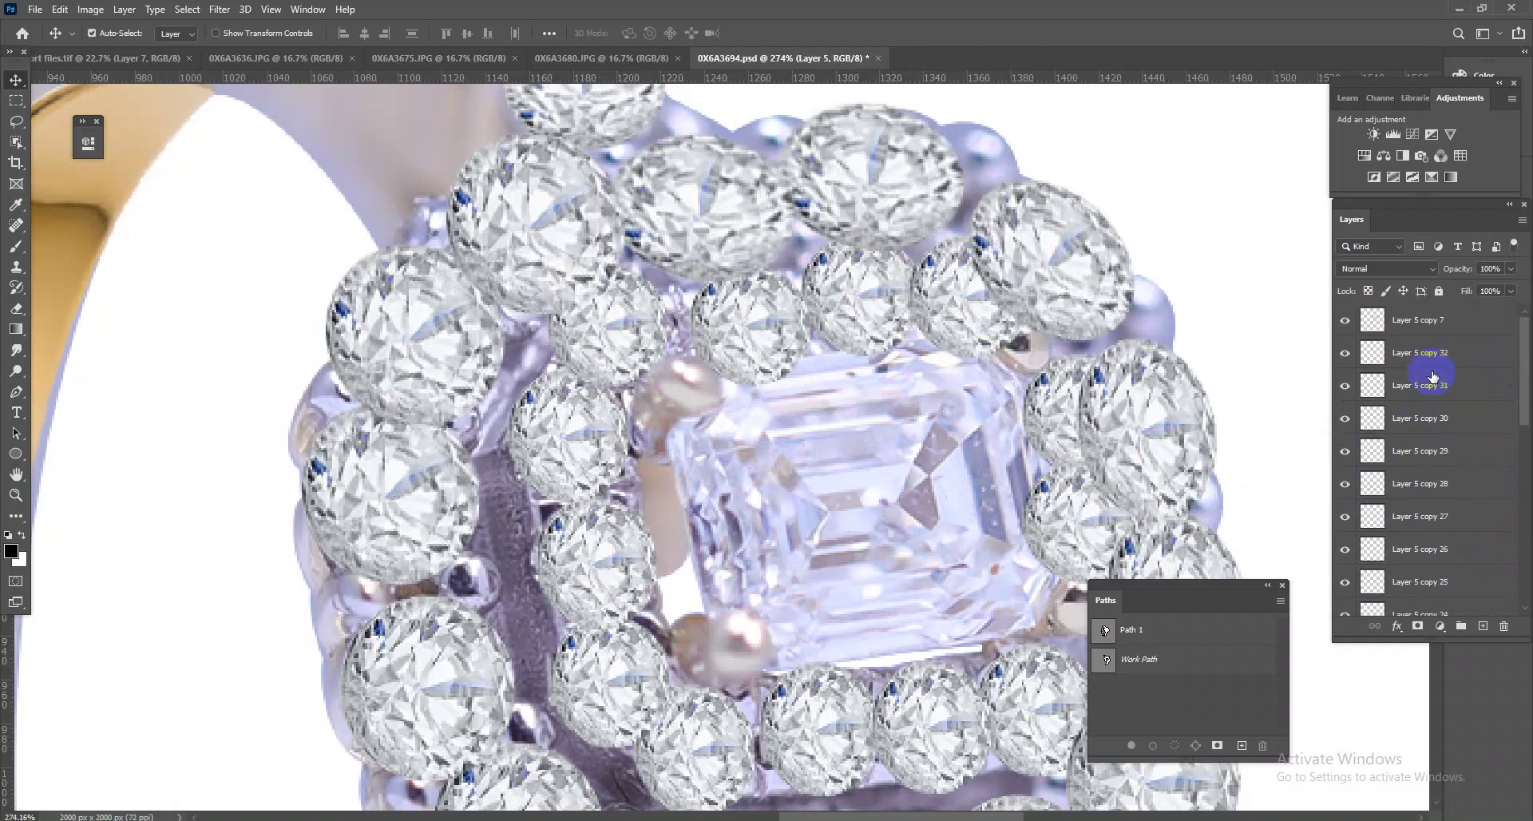
{"action": "left_click", "coordinate": [1465, 315], "text": "shift"}
{"action": "key", "text": "ctrl+e"}
{"action": "left_click_drag", "start_coordinate": [1438, 369], "coordinate": [1451, 324]}
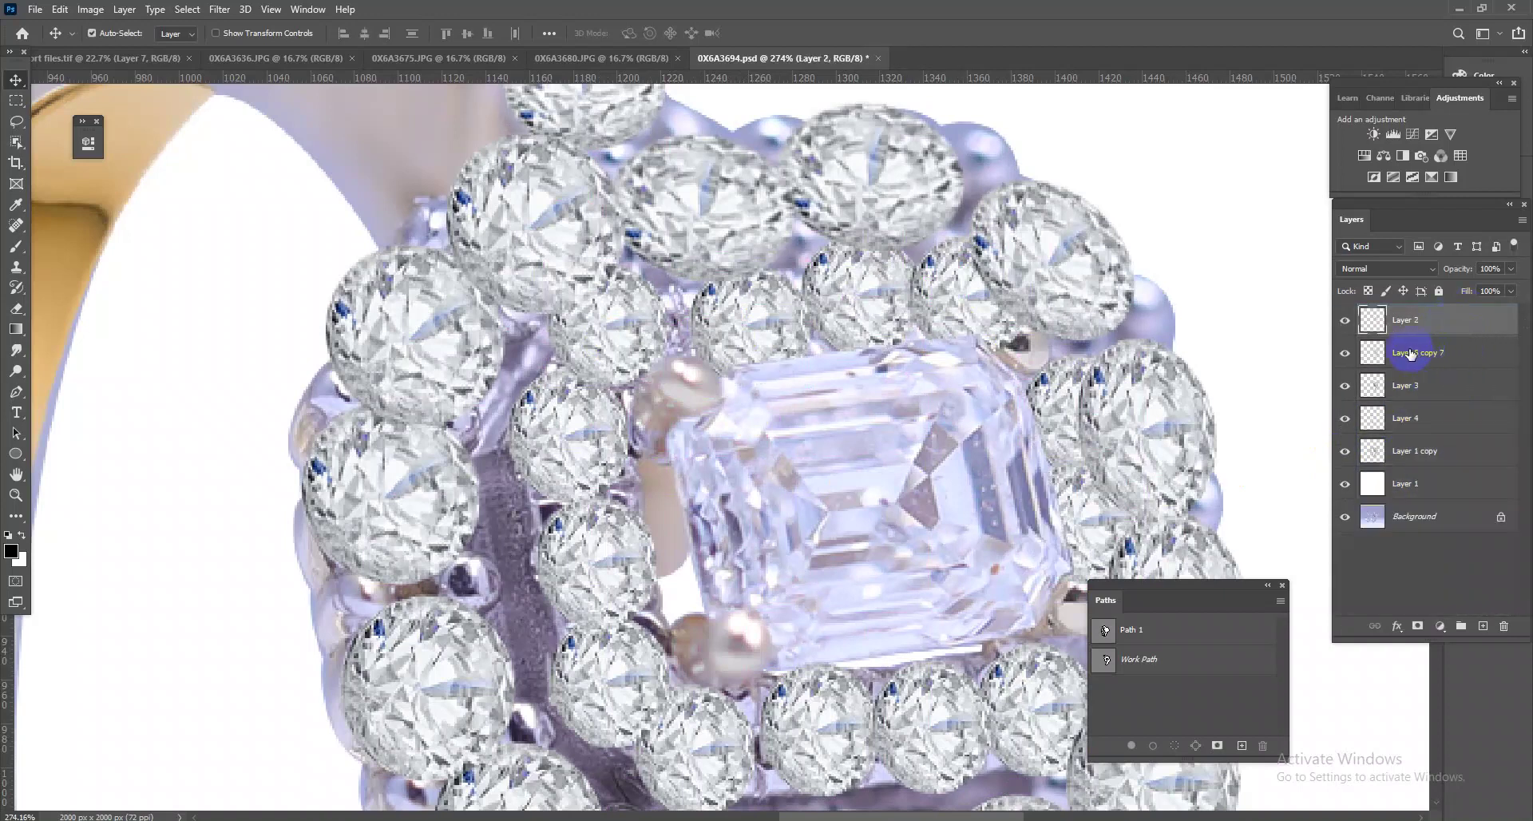
- Select Layer 5 copy 7 and toggle the replacement diamonds off and on to compare
{"action": "left_click", "coordinate": [1347, 352]}
{"action": "left_click", "coordinate": [1346, 352]}
{"action": "scroll", "coordinate": [821, 462], "scroll_direction": "down", "scroll_amount": 5}
{"action": "scroll", "coordinate": [821, 488], "scroll_direction": "up", "scroll_amount": 2}
{"action": "scroll", "coordinate": [821, 488], "scroll_direction": "up", "scroll_amount": 4}
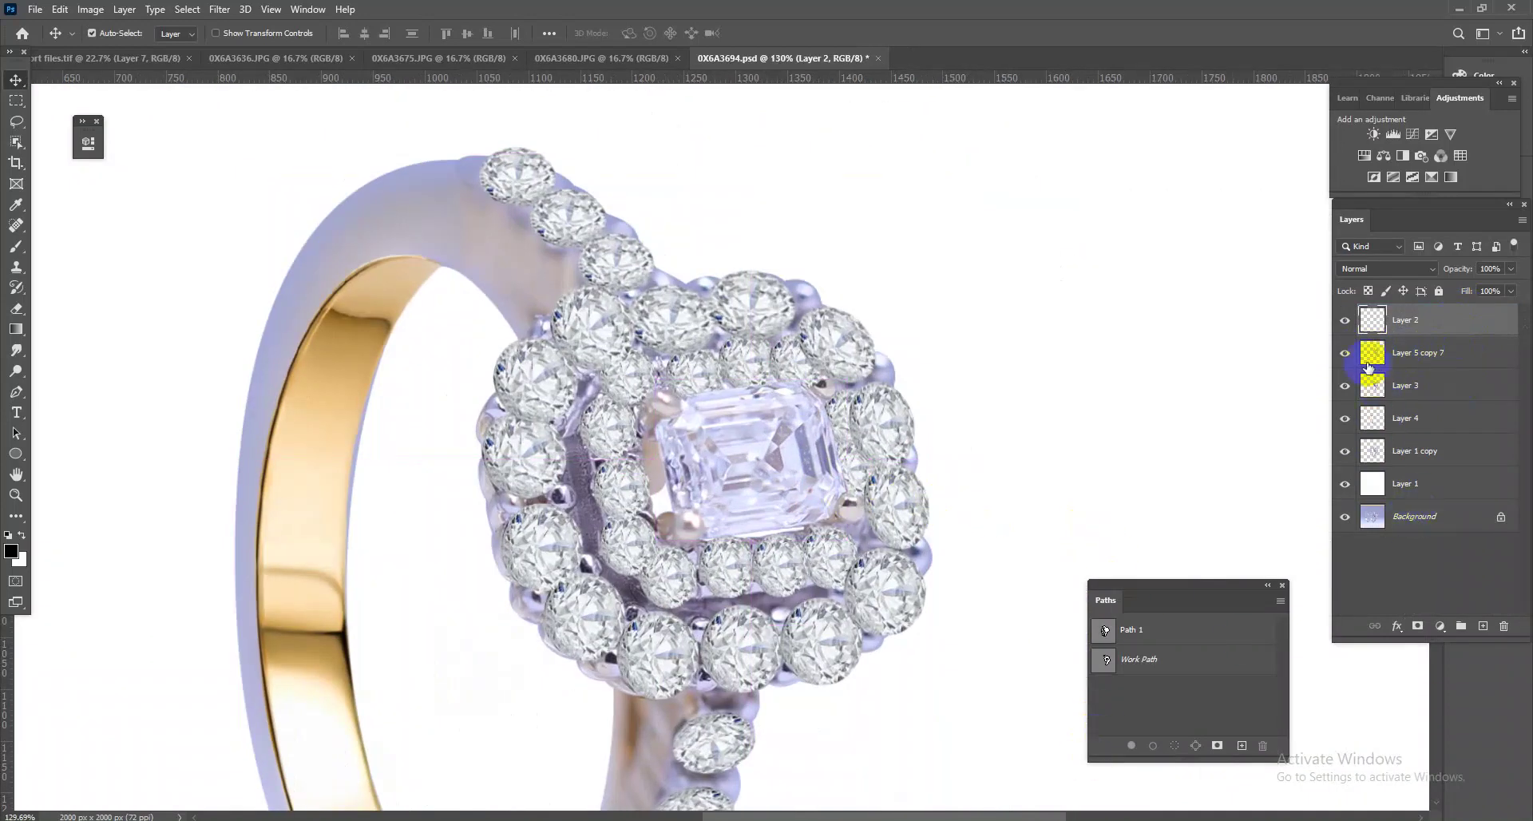
{"action": "left_click", "coordinate": [1360, 357]}
{"action": "left_click", "coordinate": [1346, 353]}
{"action": "left_click", "coordinate": [1346, 353]}
- Add a hide-all mask to the replacement diamonds and set up a soft 0%-hardness brush
{"action": "left_click", "coordinate": [1416, 628], "text": "alt"}
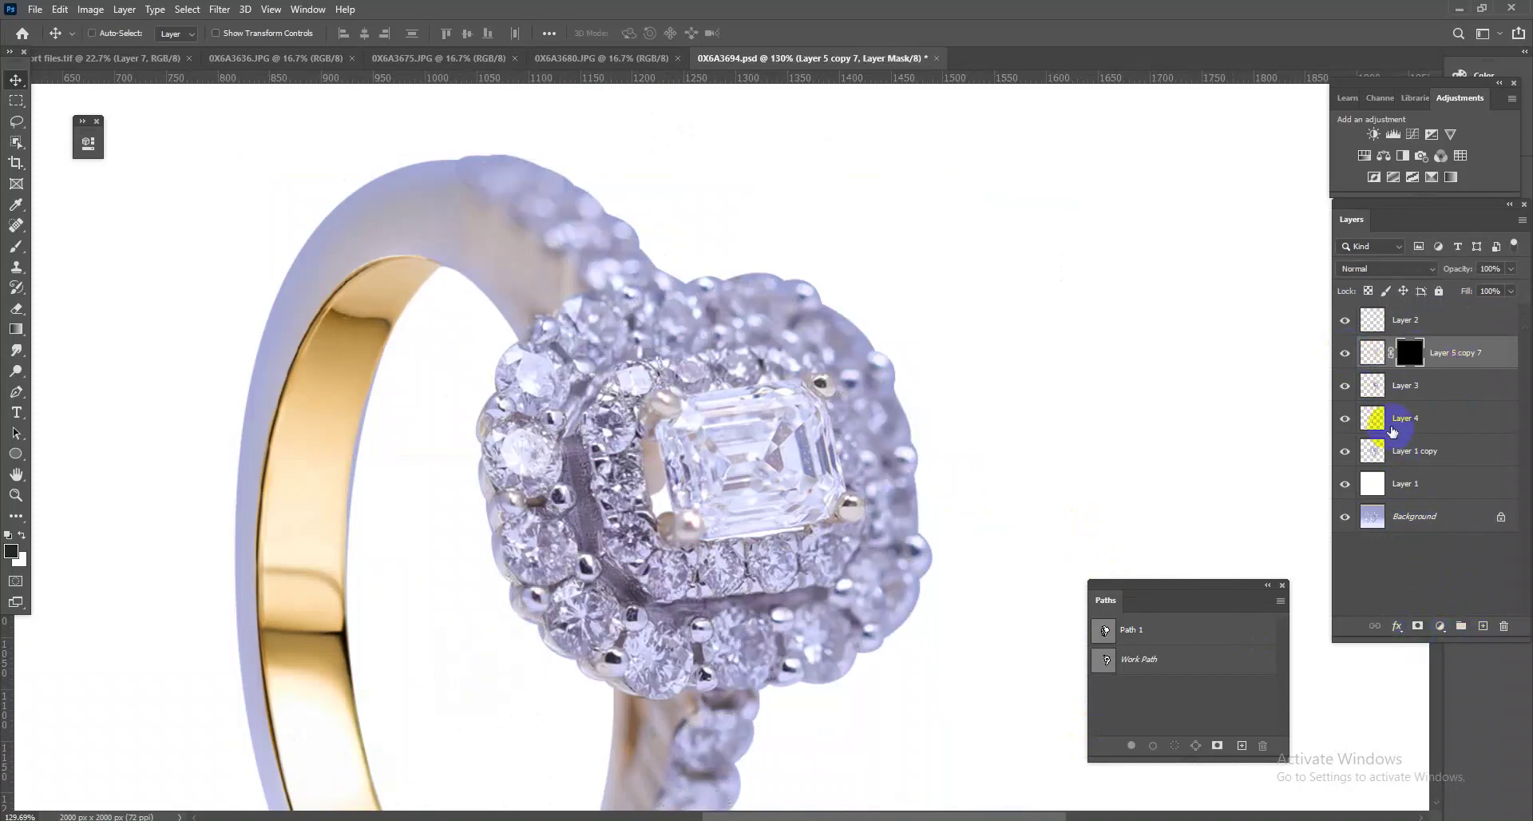
{"action": "left_click", "coordinate": [1378, 452], "text": "ctrl"}
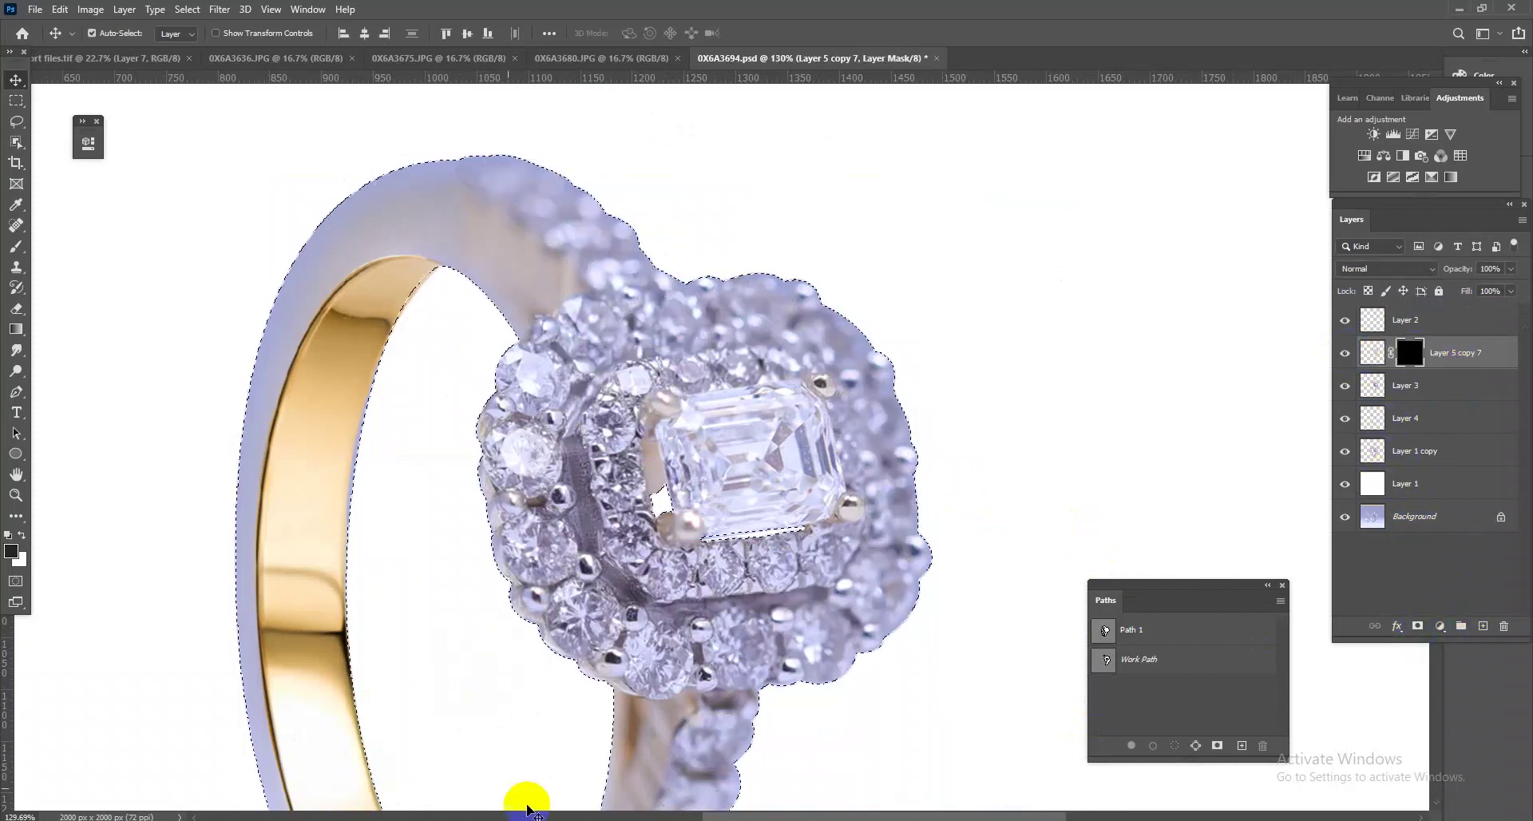
{"action": "left_click", "coordinate": [16, 246]}
{"action": "mouse_move", "coordinate": [729, 427]}
{"action": "left_mouse_down"}
{"action": "mouse_move", "coordinate": [681, 486]}
{"action": "mouse_move", "coordinate": [821, 568]}
{"action": "mouse_move", "coordinate": [244, 566]}
{"action": "left_mouse_up"}
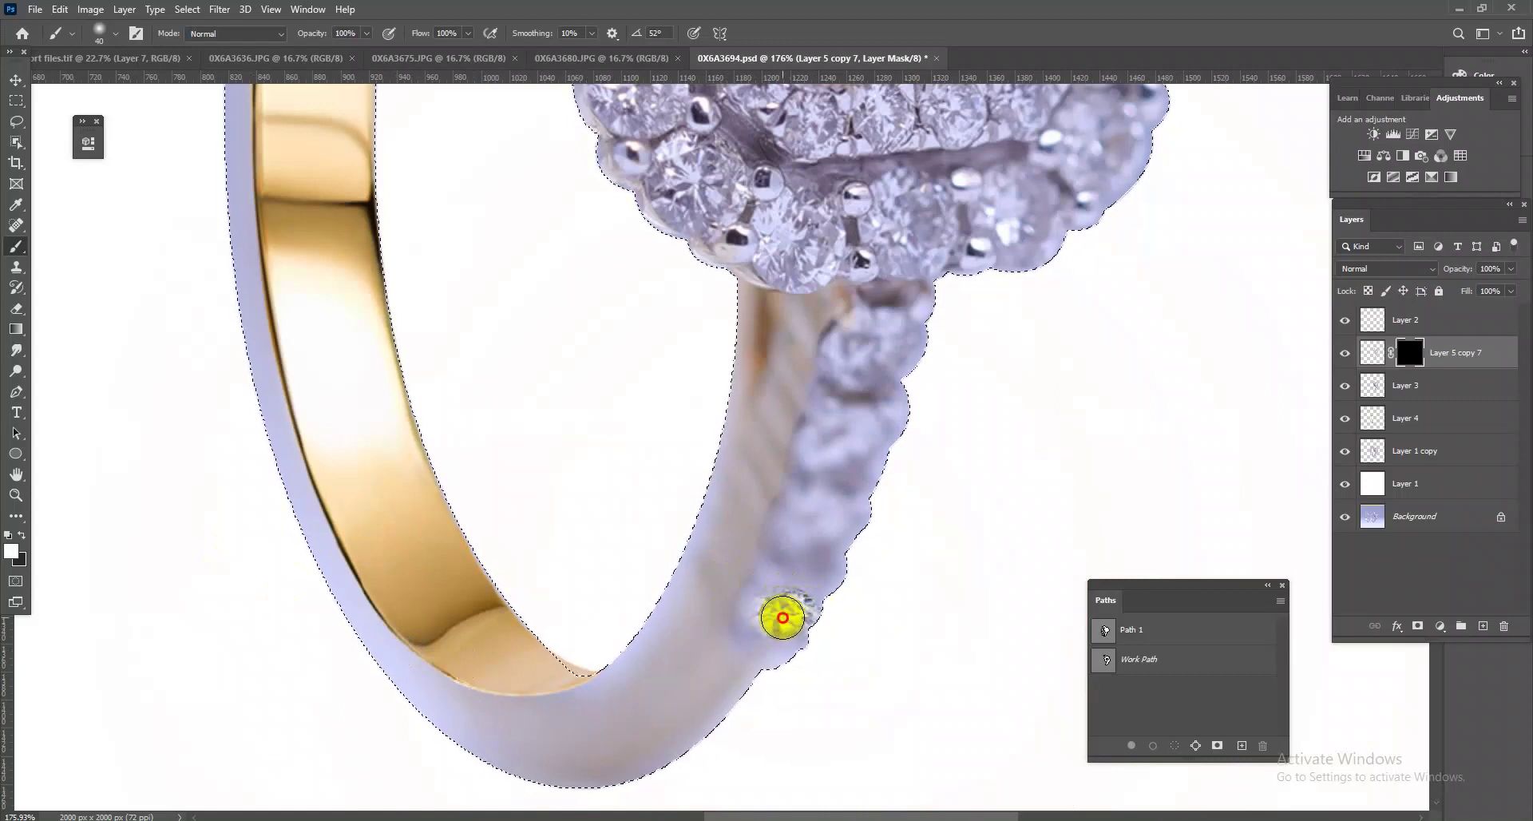
{"action": "left_click_drag", "start_coordinate": [802, 531], "coordinate": [810, 530]}
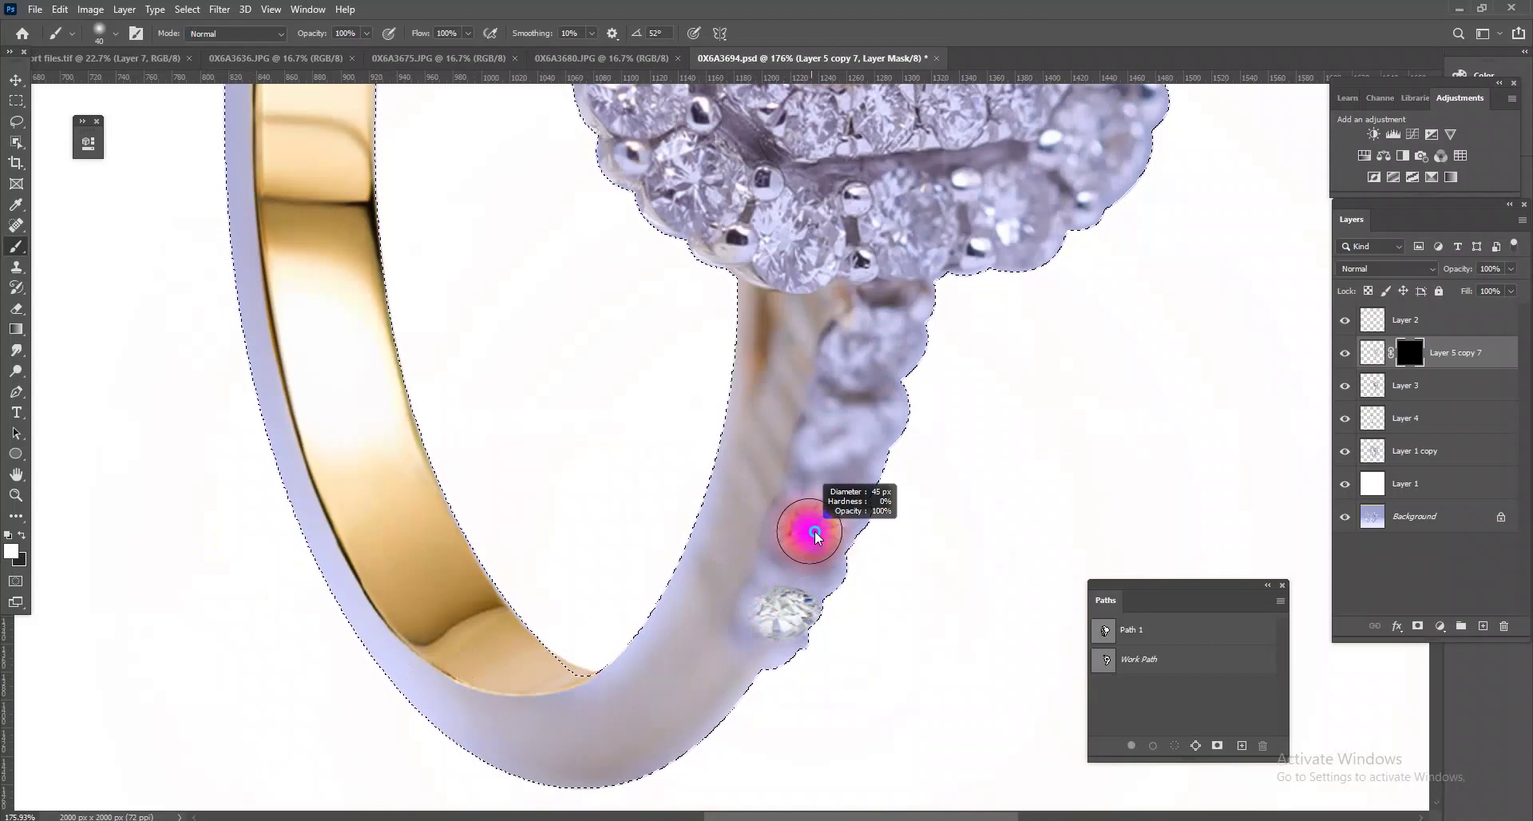
{"action": "right_click", "coordinate": [849, 421]}
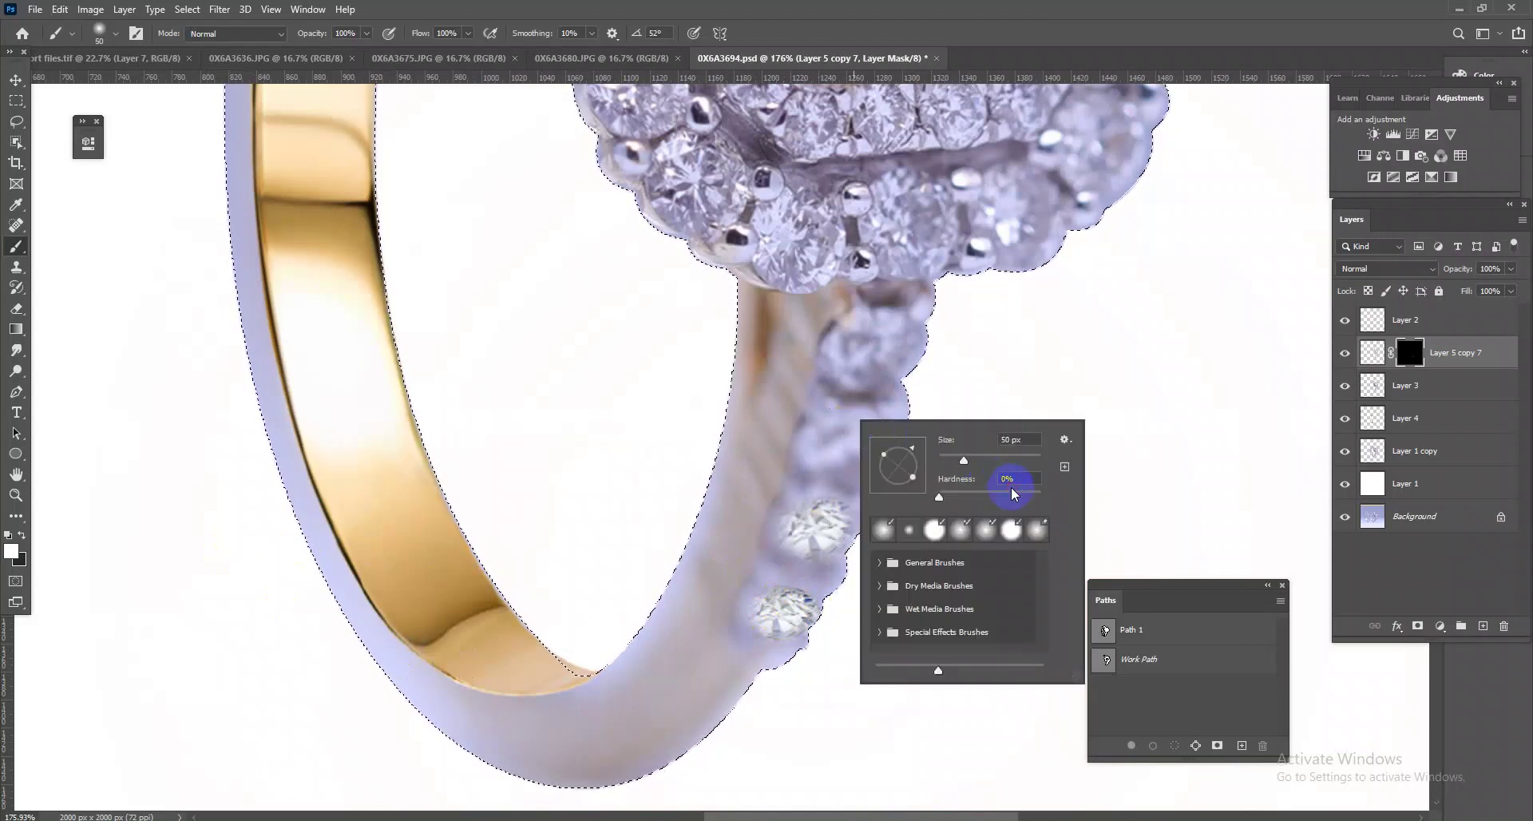
{"action": "left_click_drag", "start_coordinate": [838, 387], "coordinate": [870, 427]}
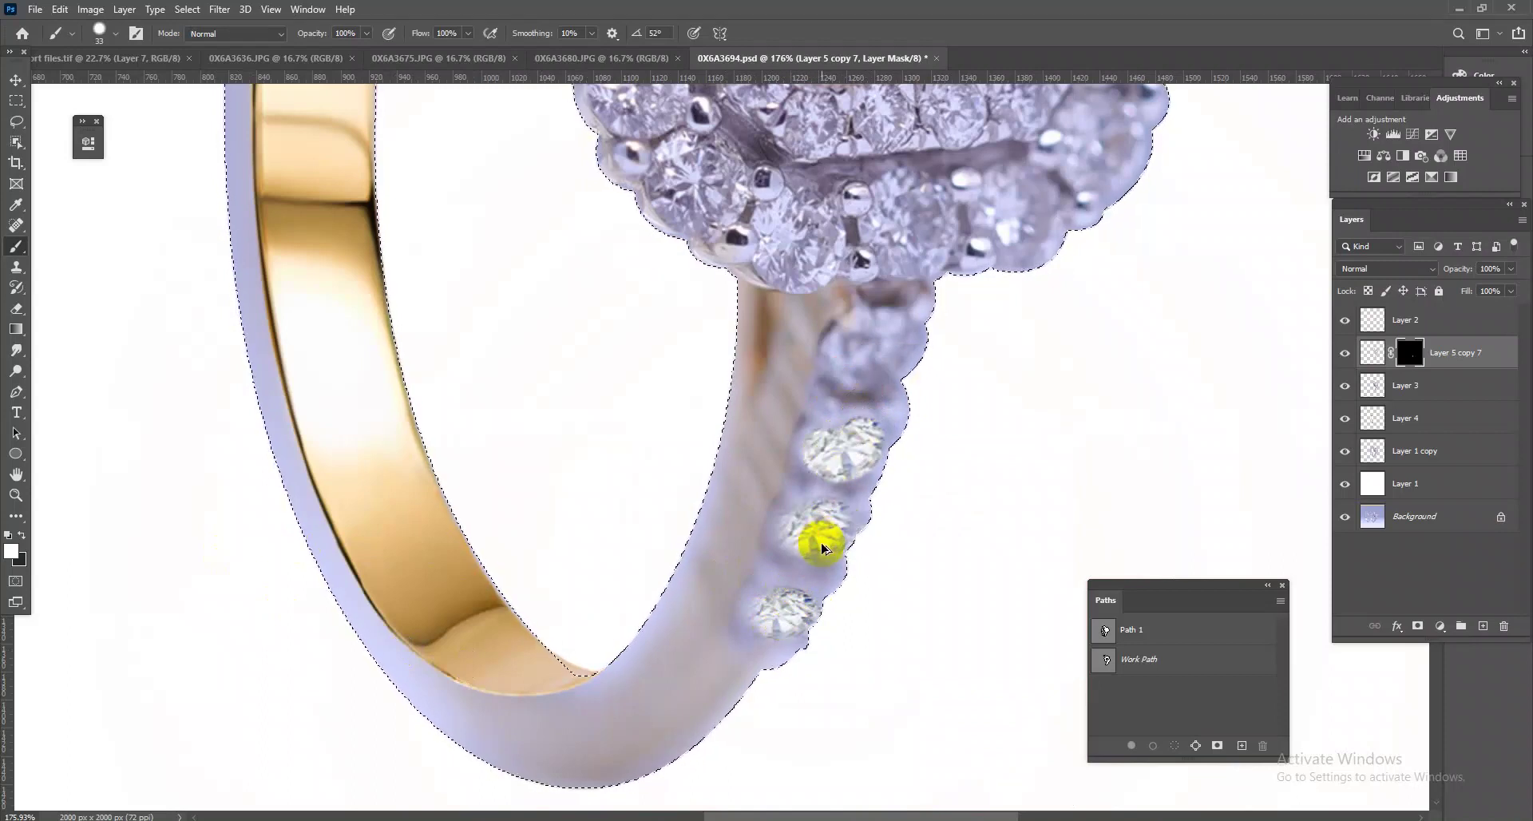
- Paint white on the mask to reveal new diamonds on the shank and lower halo stones
{"action": "mouse_move", "coordinate": [797, 537]}
{"action": "left_mouse_down"}
{"action": "mouse_move", "coordinate": [828, 530]}
{"action": "mouse_move", "coordinate": [784, 626]}
{"action": "left_mouse_up"}
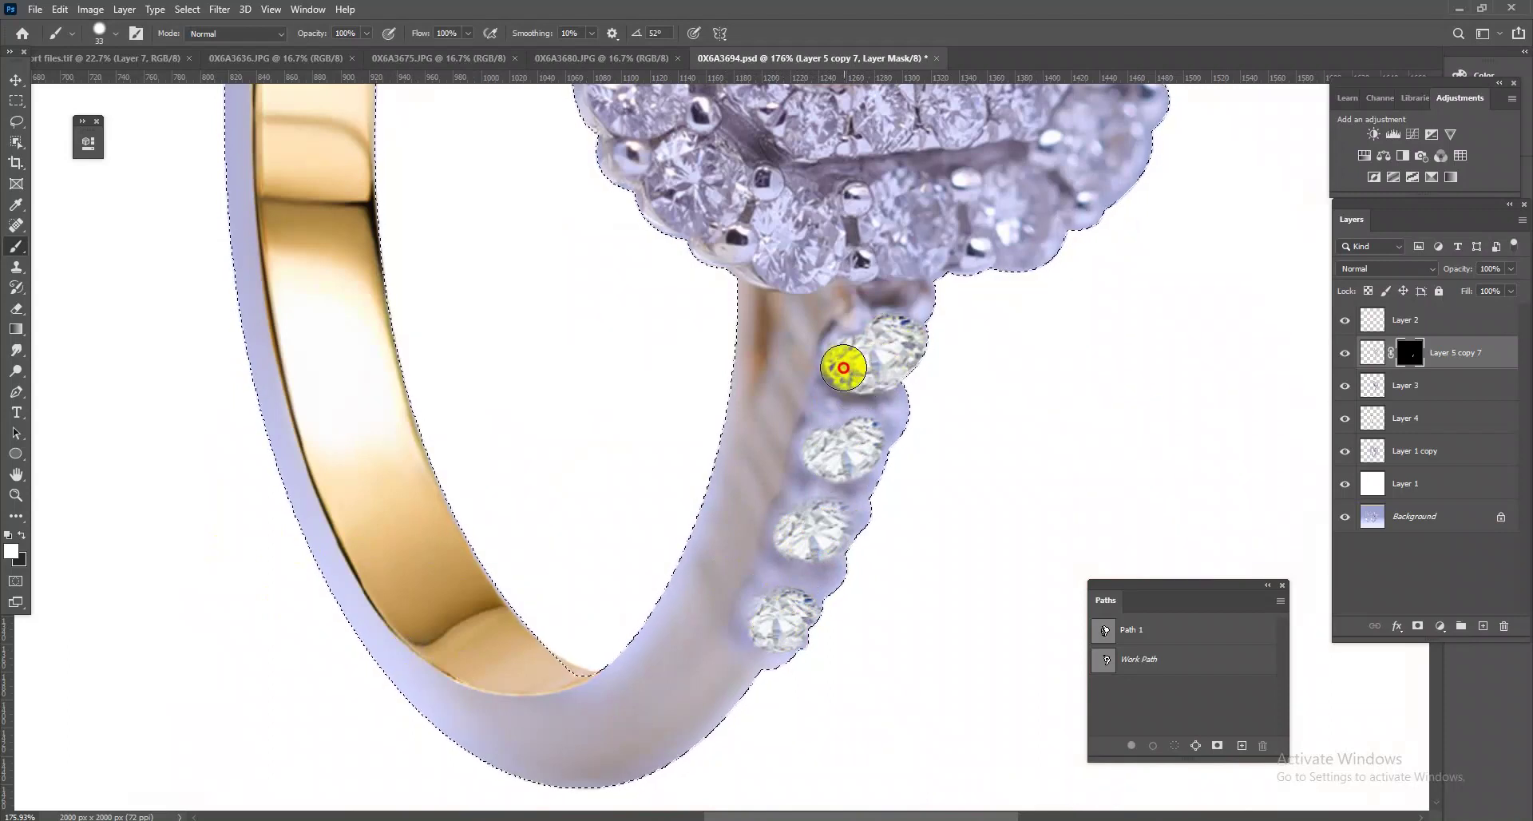
{"action": "mouse_move", "coordinate": [839, 359]}
{"action": "left_mouse_down"}
{"action": "mouse_move", "coordinate": [781, 233]}
{"action": "mouse_move", "coordinate": [808, 223]}
{"action": "mouse_move", "coordinate": [794, 428]}
{"action": "left_mouse_up"}
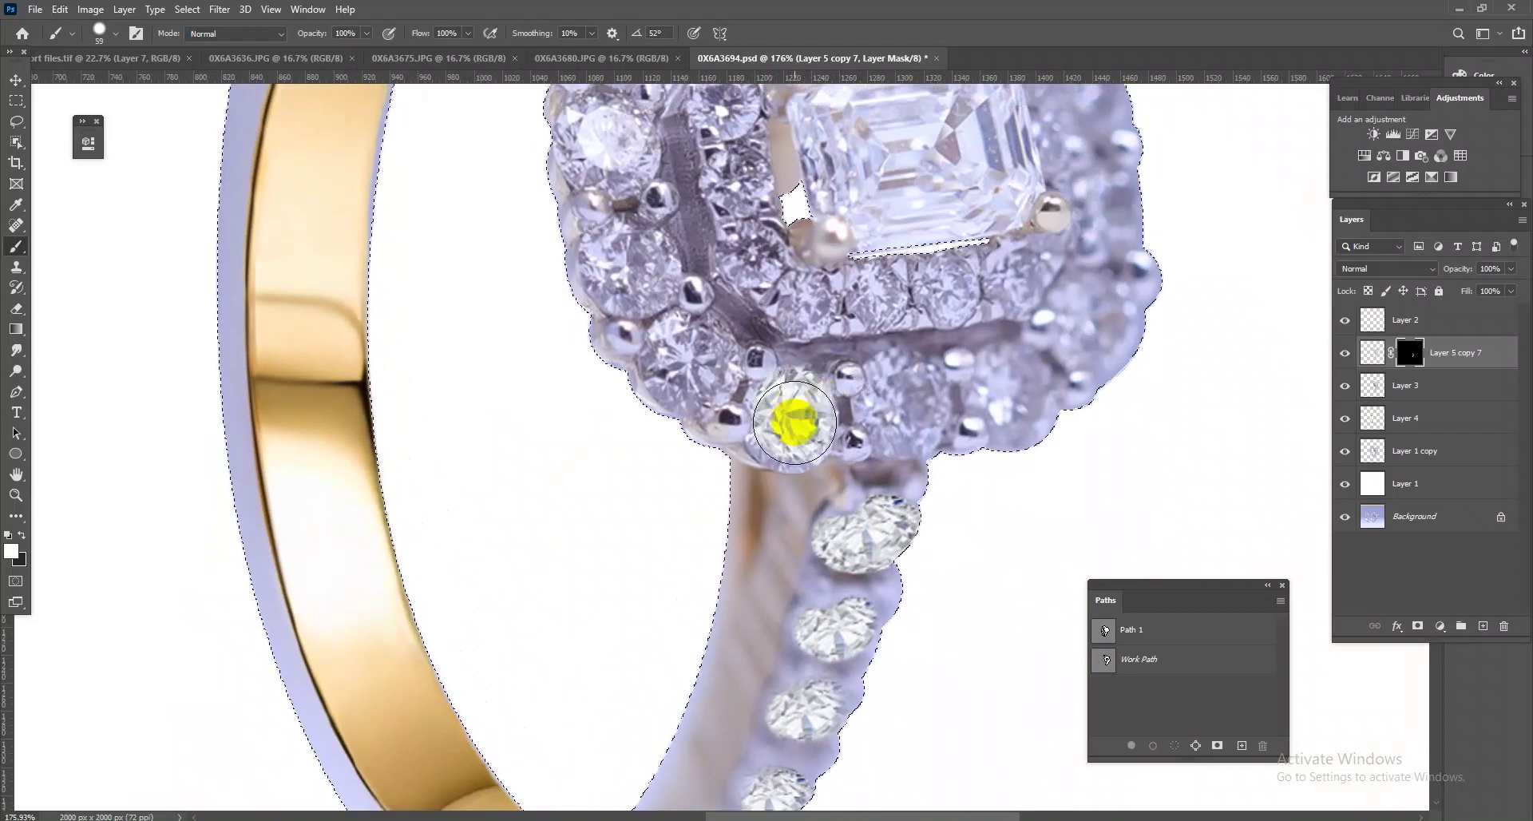
{"action": "left_click", "coordinate": [904, 416]}
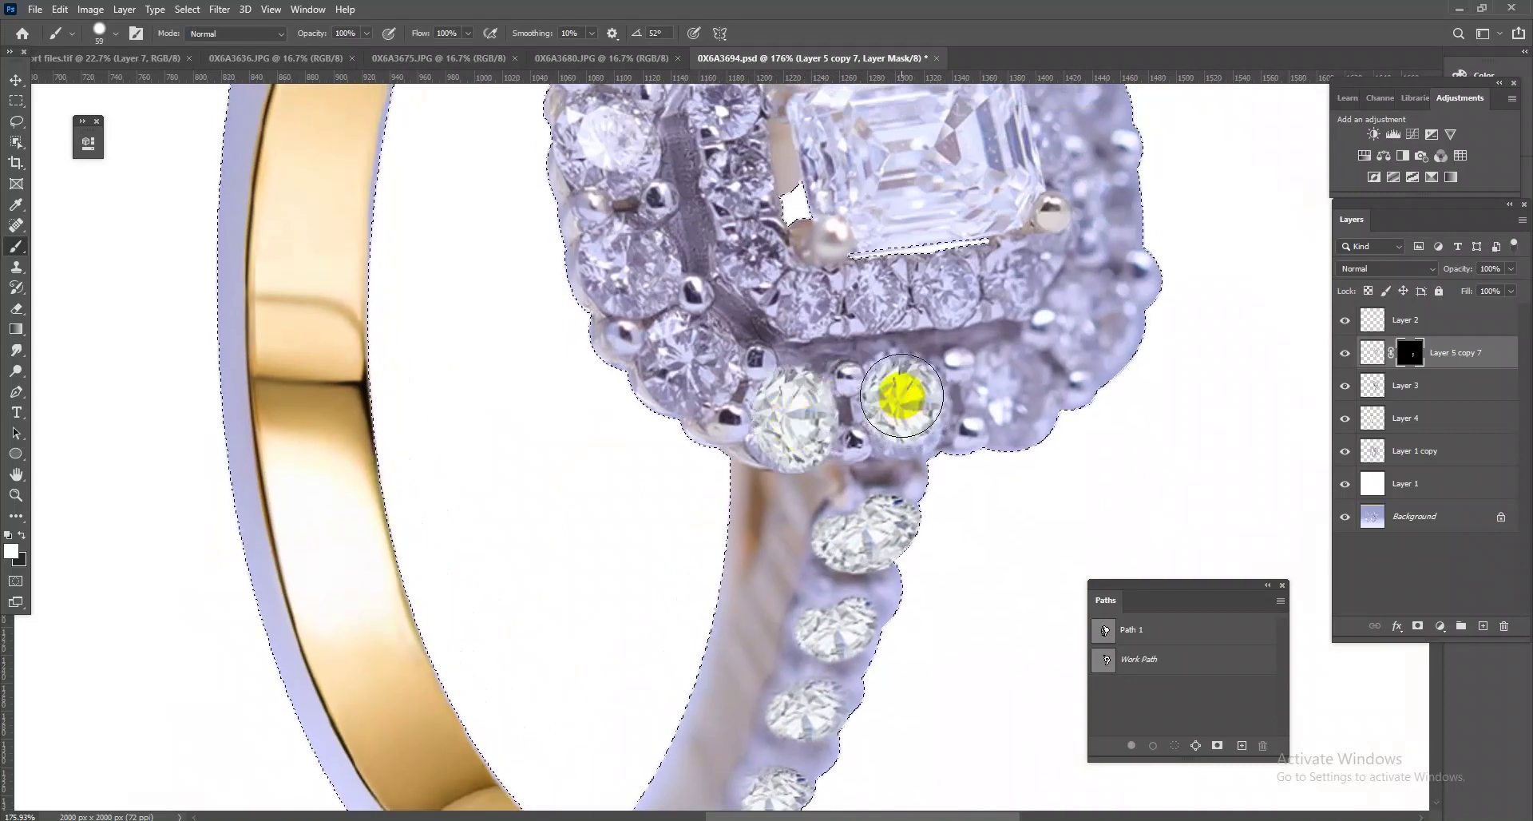
{"action": "left_click_drag", "start_coordinate": [990, 411], "coordinate": [1016, 395]}
{"action": "left_click", "coordinate": [1002, 401]}
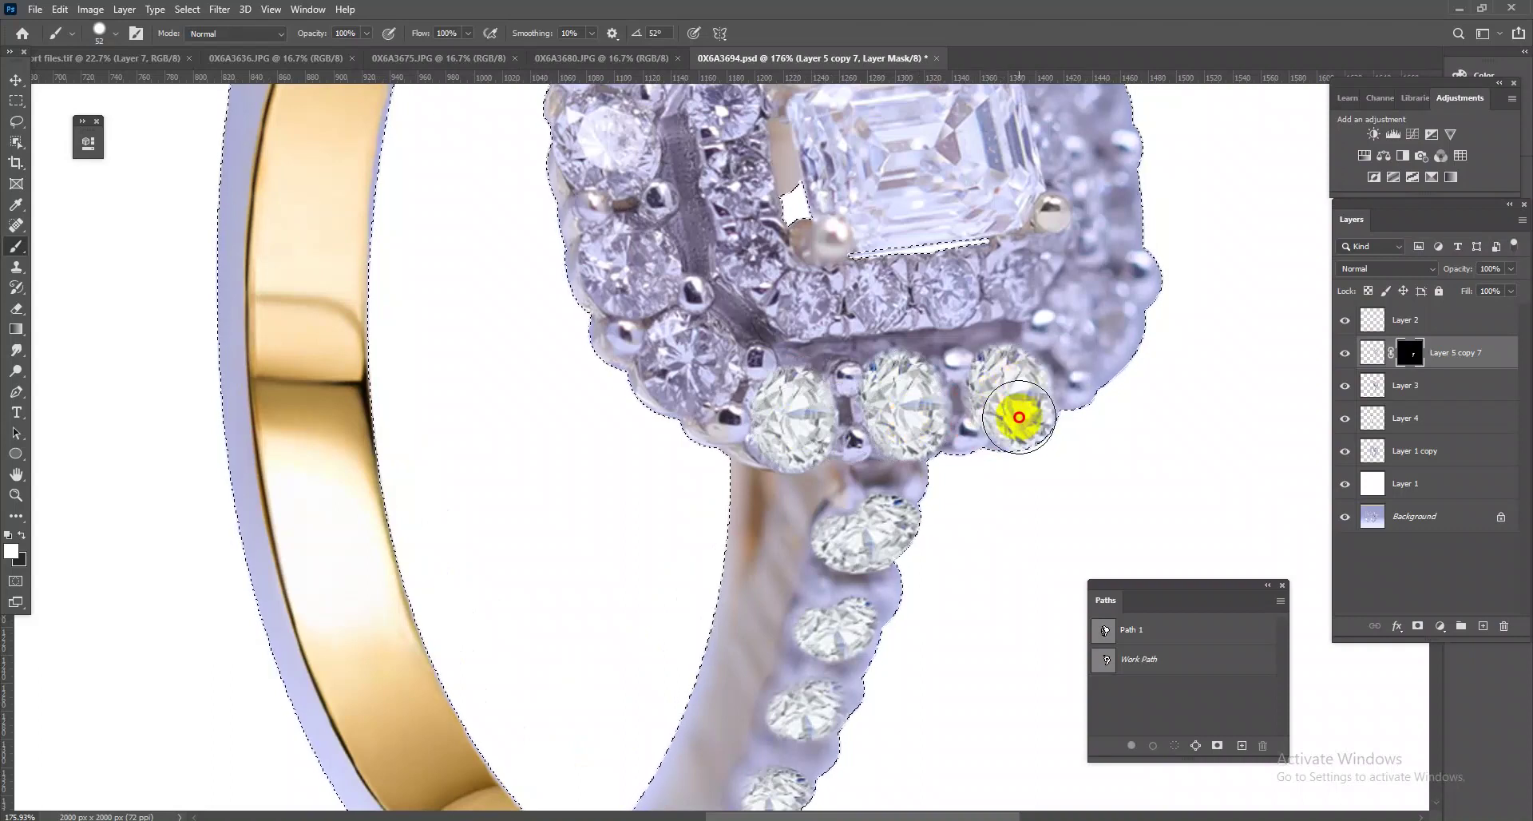
{"action": "left_click_drag", "start_coordinate": [1092, 329], "coordinate": [1101, 315]}
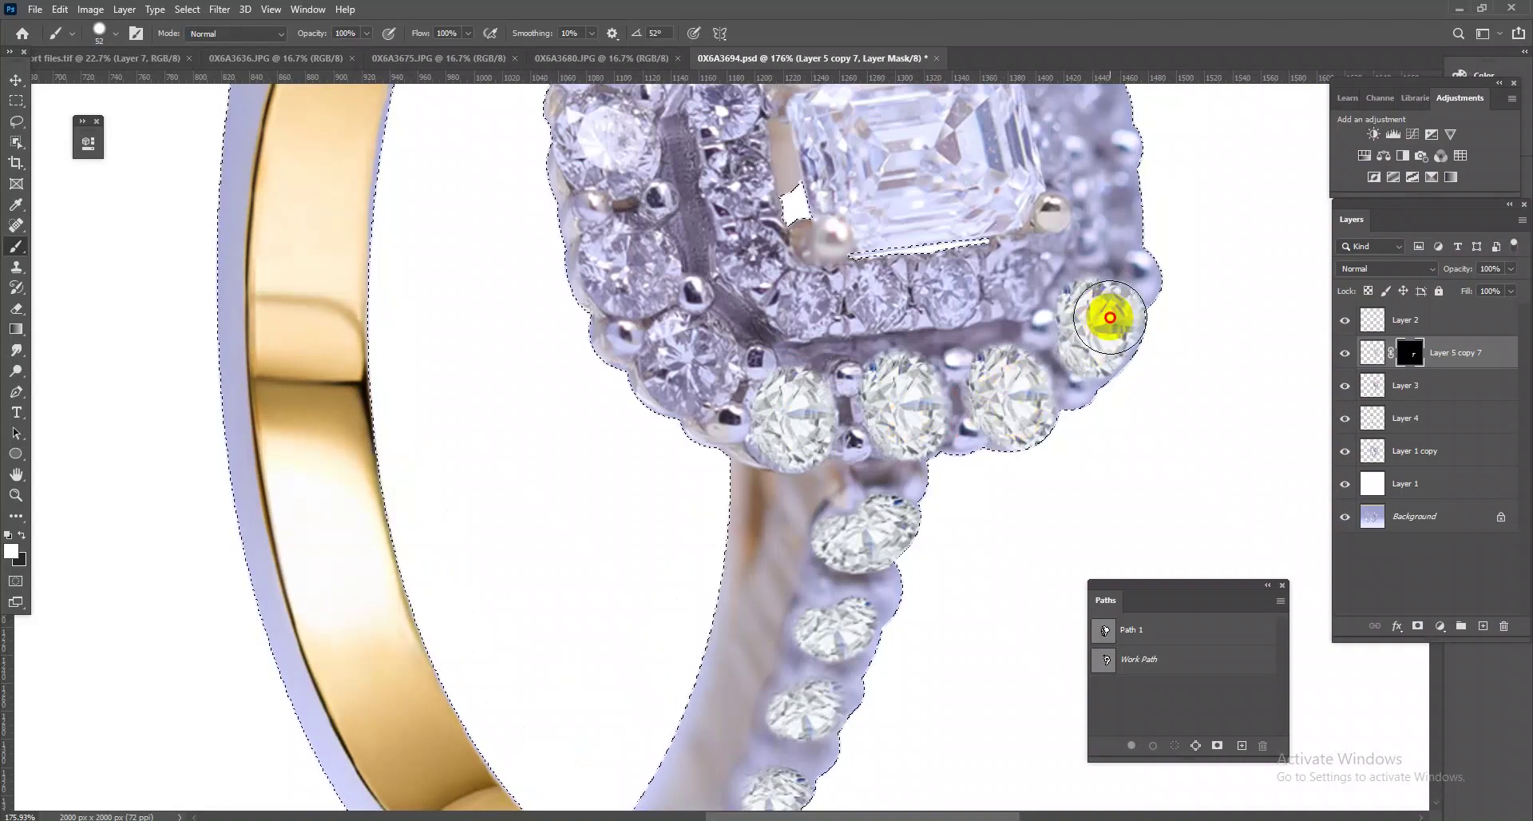
- Reveal the right halo stone fully and the top outer halo diamond with a 60 px brush
{"action": "scroll", "coordinate": [1116, 206], "scroll_direction": "up", "scroll_amount": 3}
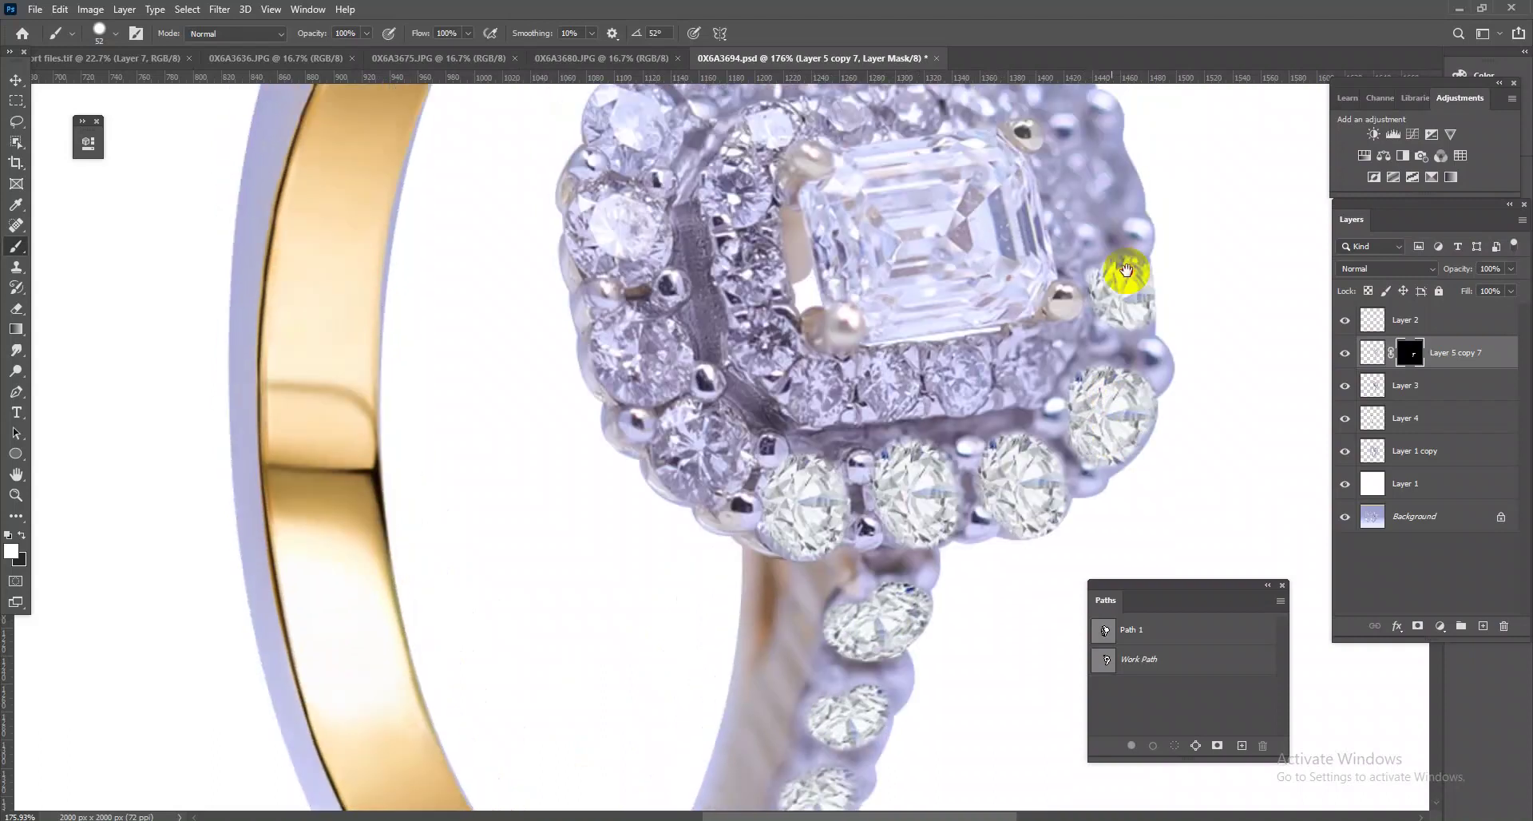
{"action": "scroll", "coordinate": [1118, 240], "scroll_direction": "up", "scroll_amount": 3}
{"action": "left_click_drag", "start_coordinate": [1113, 233], "coordinate": [1088, 213]}
{"action": "key", "text": "bracketright"}
{"action": "left_click", "coordinate": [973, 171]}
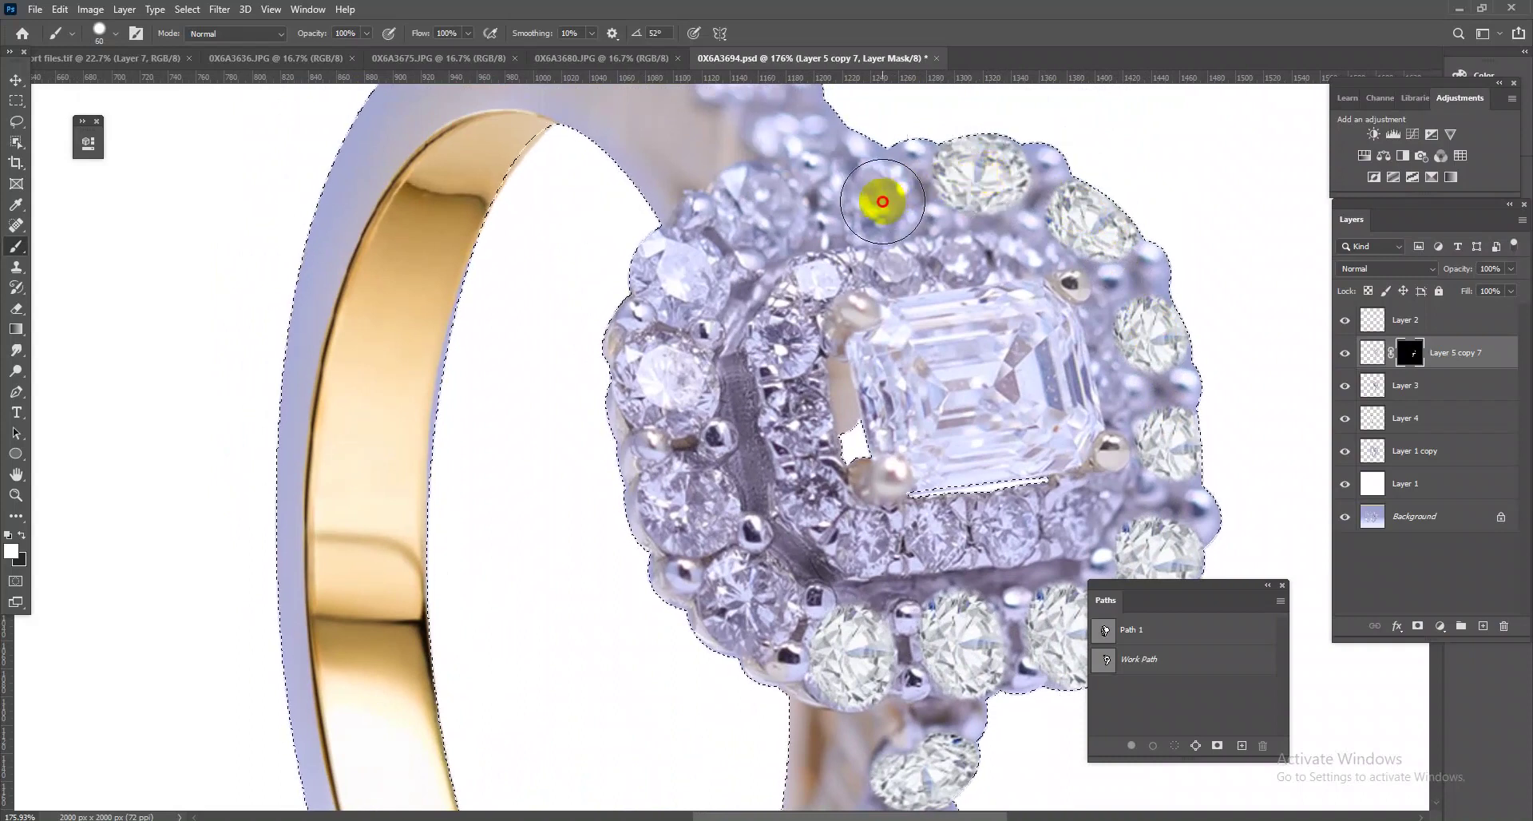
- Reveal the top, upper-left, left and lower-left outer halo diamonds
{"action": "left_click", "coordinate": [875, 192]}
{"action": "left_click", "coordinate": [765, 217]}
{"action": "left_click", "coordinate": [678, 283]}
{"action": "left_click_drag", "start_coordinate": [685, 278], "coordinate": [680, 395]}
{"action": "mouse_move", "coordinate": [699, 517]}
{"action": "left_mouse_down"}
{"action": "mouse_move", "coordinate": [681, 511]}
{"action": "mouse_move", "coordinate": [739, 607]}
{"action": "left_mouse_up"}
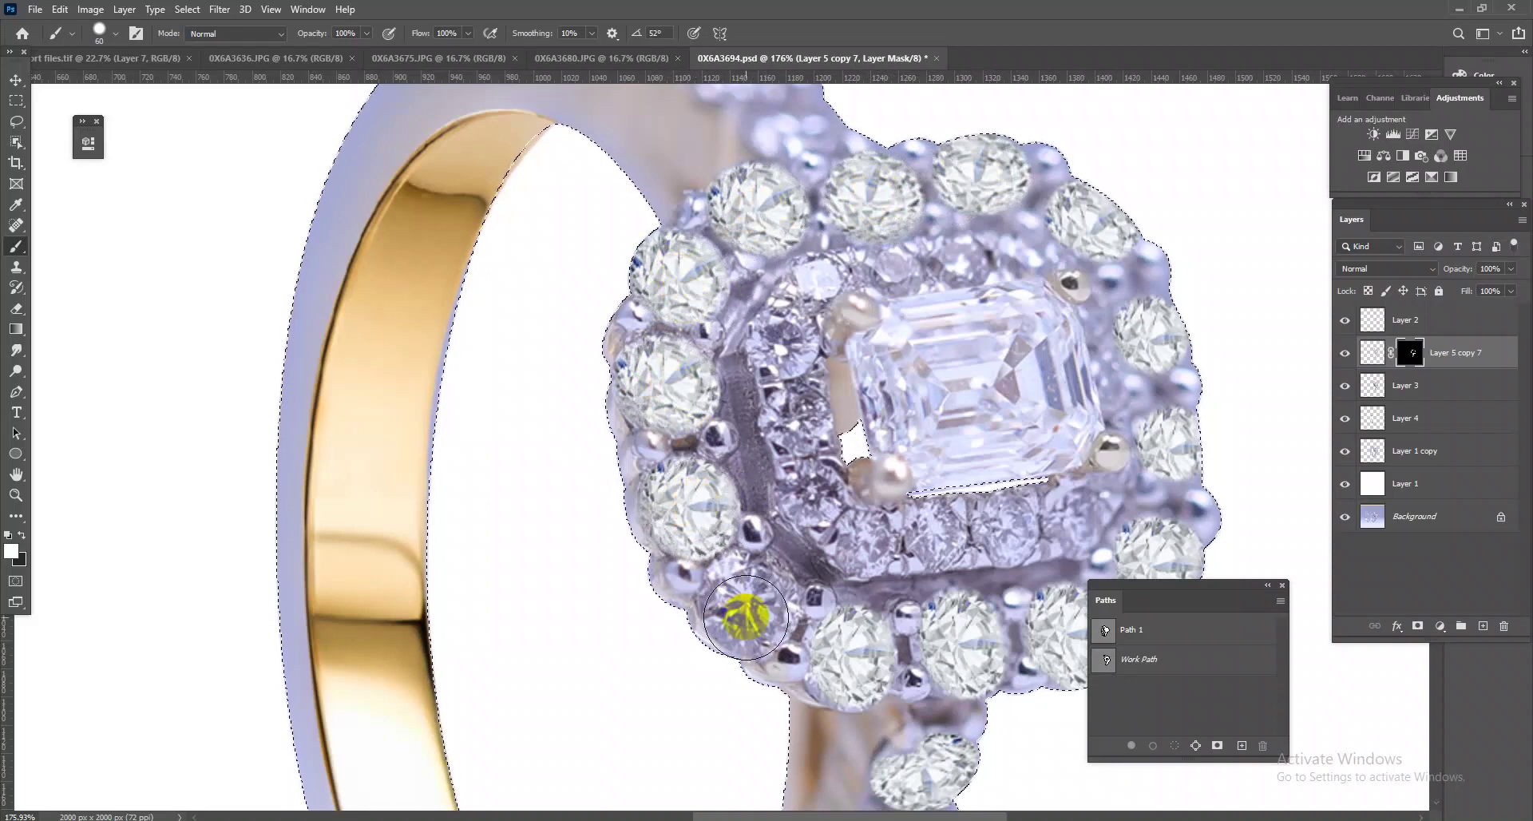
- With a smaller brush, reveal the inner halo's lower row, upper and left diamonds
{"action": "mouse_move", "coordinate": [873, 523]}
{"action": "left_mouse_down"}
{"action": "mouse_move", "coordinate": [855, 519]}
{"action": "mouse_move", "coordinate": [935, 535]}
{"action": "left_mouse_up"}
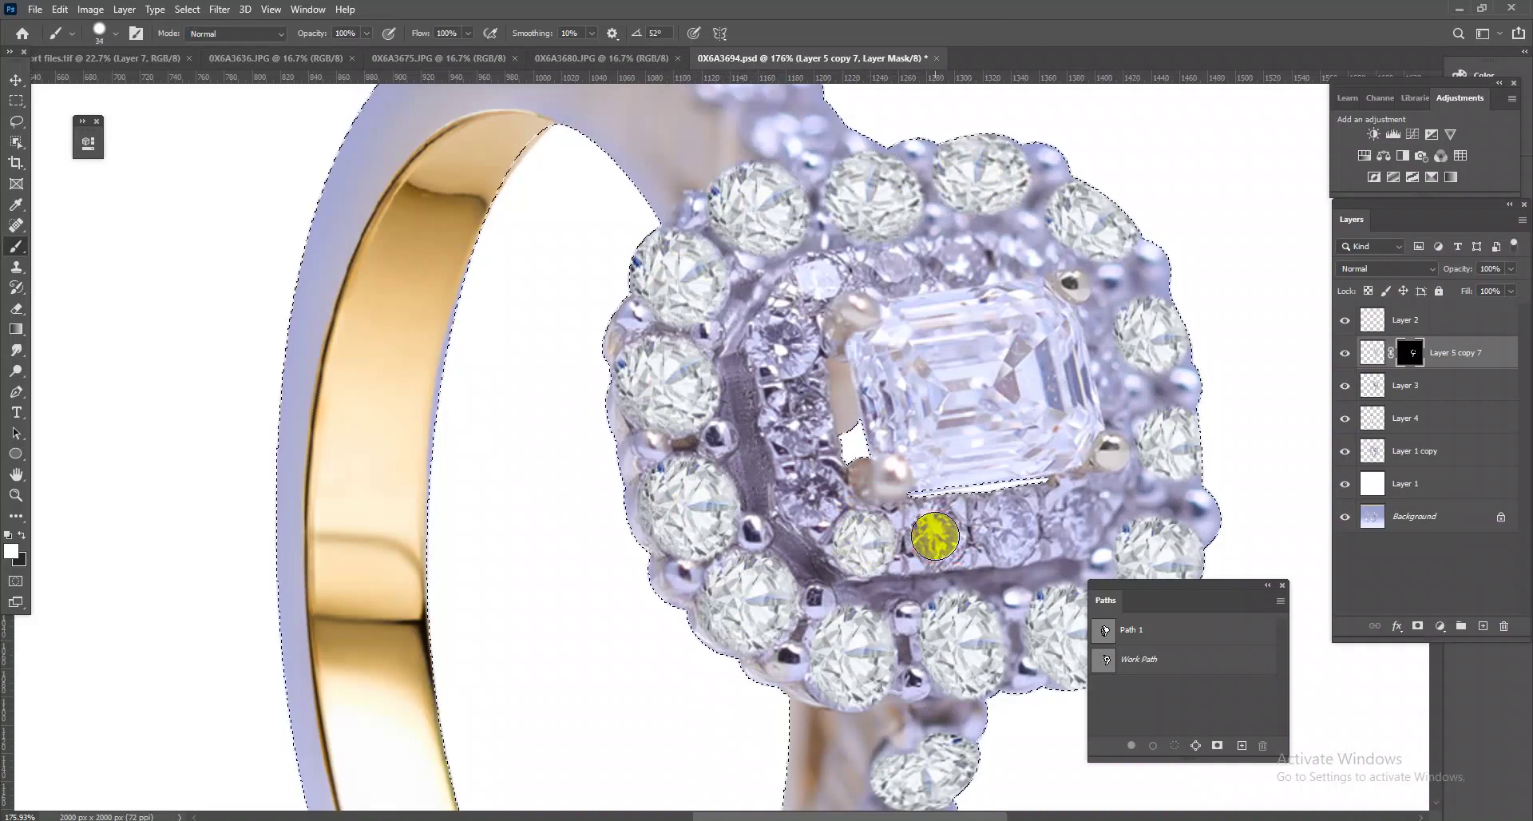
{"action": "left_click_drag", "start_coordinate": [934, 543], "coordinate": [1078, 523]}
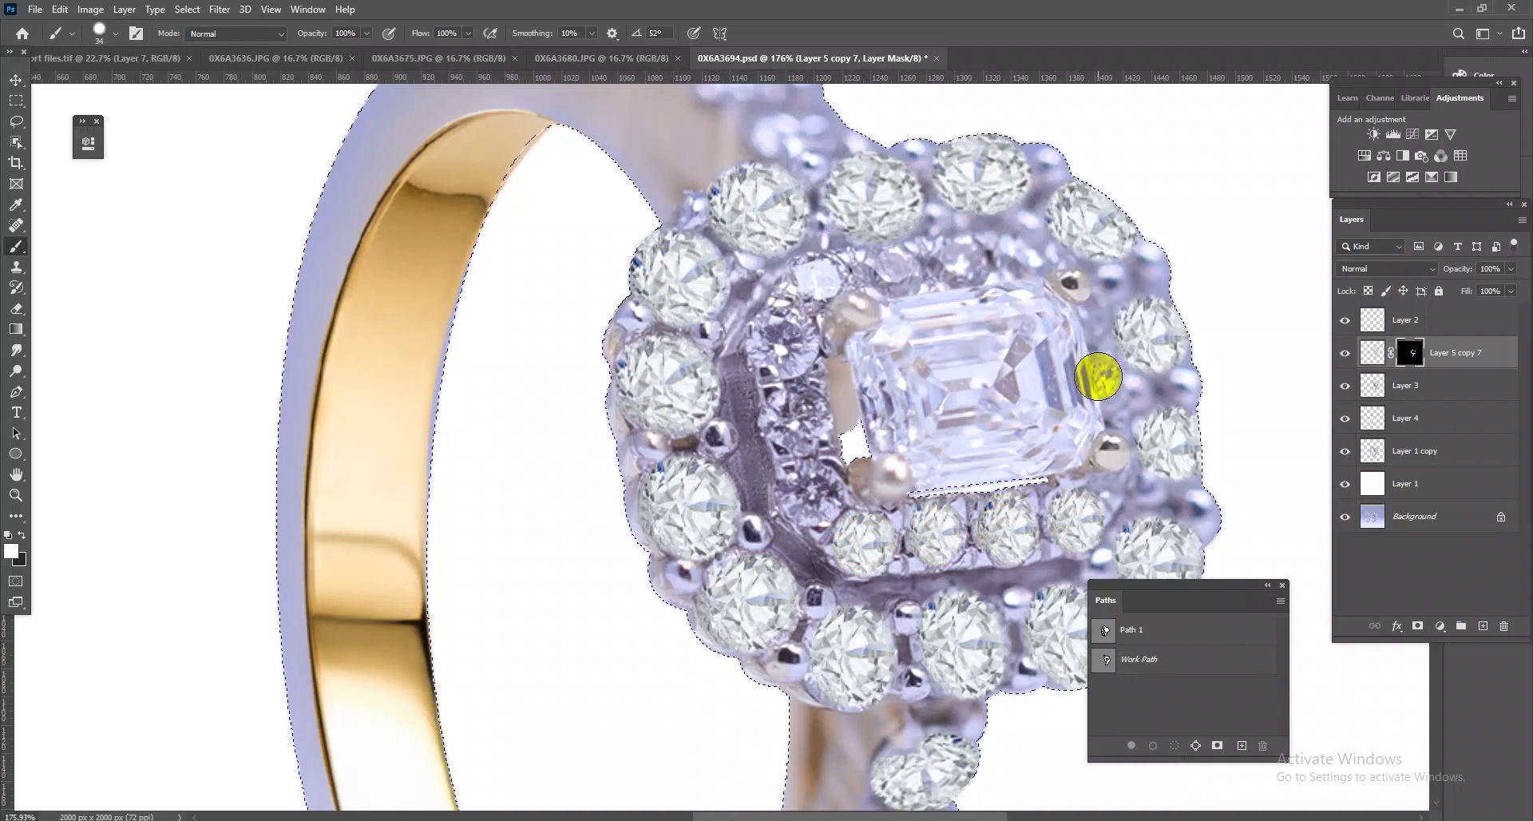
{"action": "left_click_drag", "start_coordinate": [1020, 262], "coordinate": [1015, 261]}
{"action": "left_click", "coordinate": [960, 259]}
{"action": "left_click", "coordinate": [825, 286]}
{"action": "left_click", "coordinate": [818, 278]}
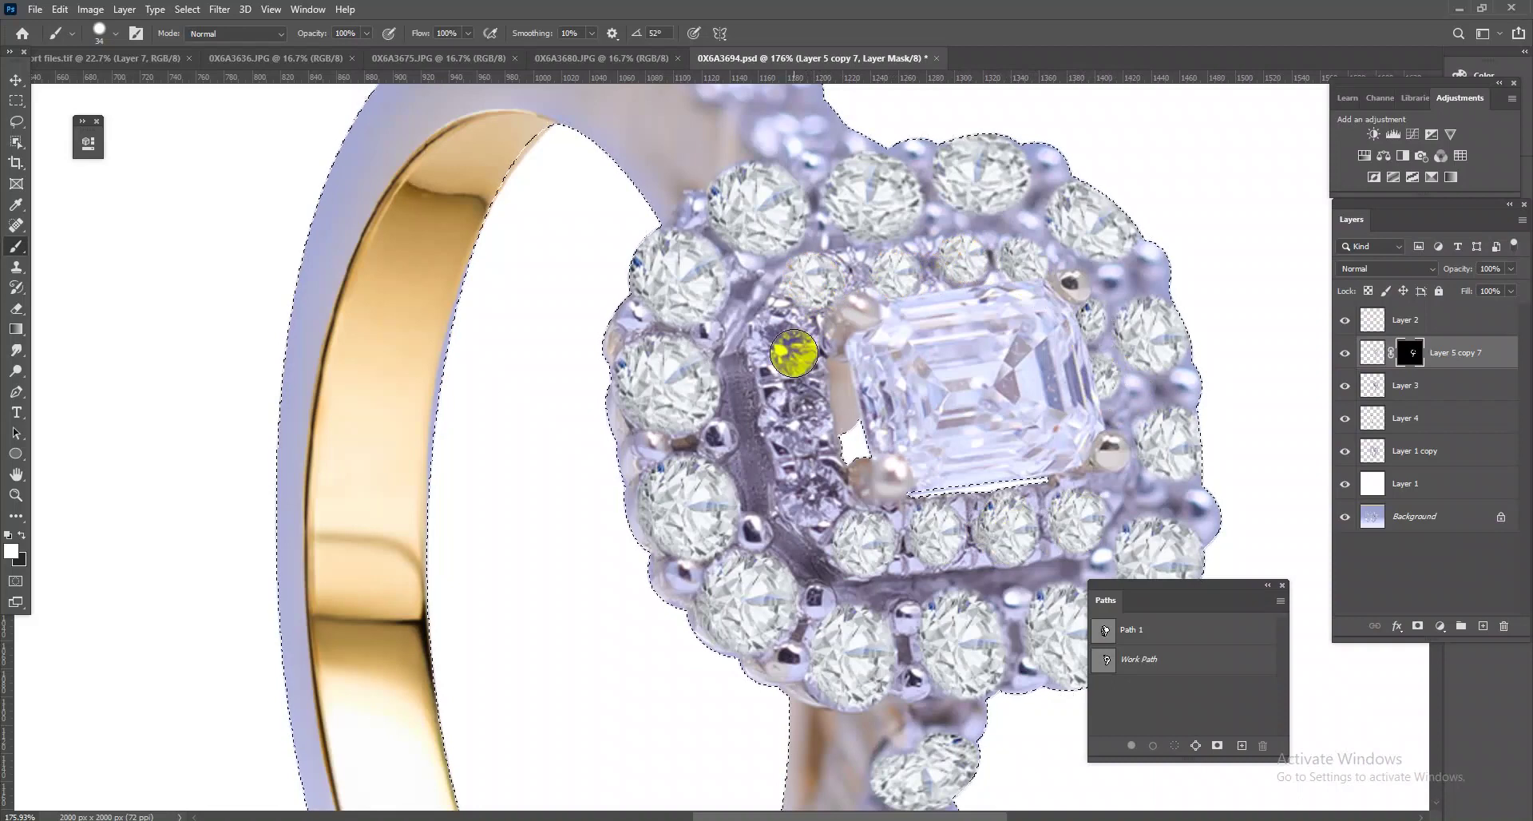
{"action": "left_click_drag", "start_coordinate": [784, 355], "coordinate": [793, 352]}
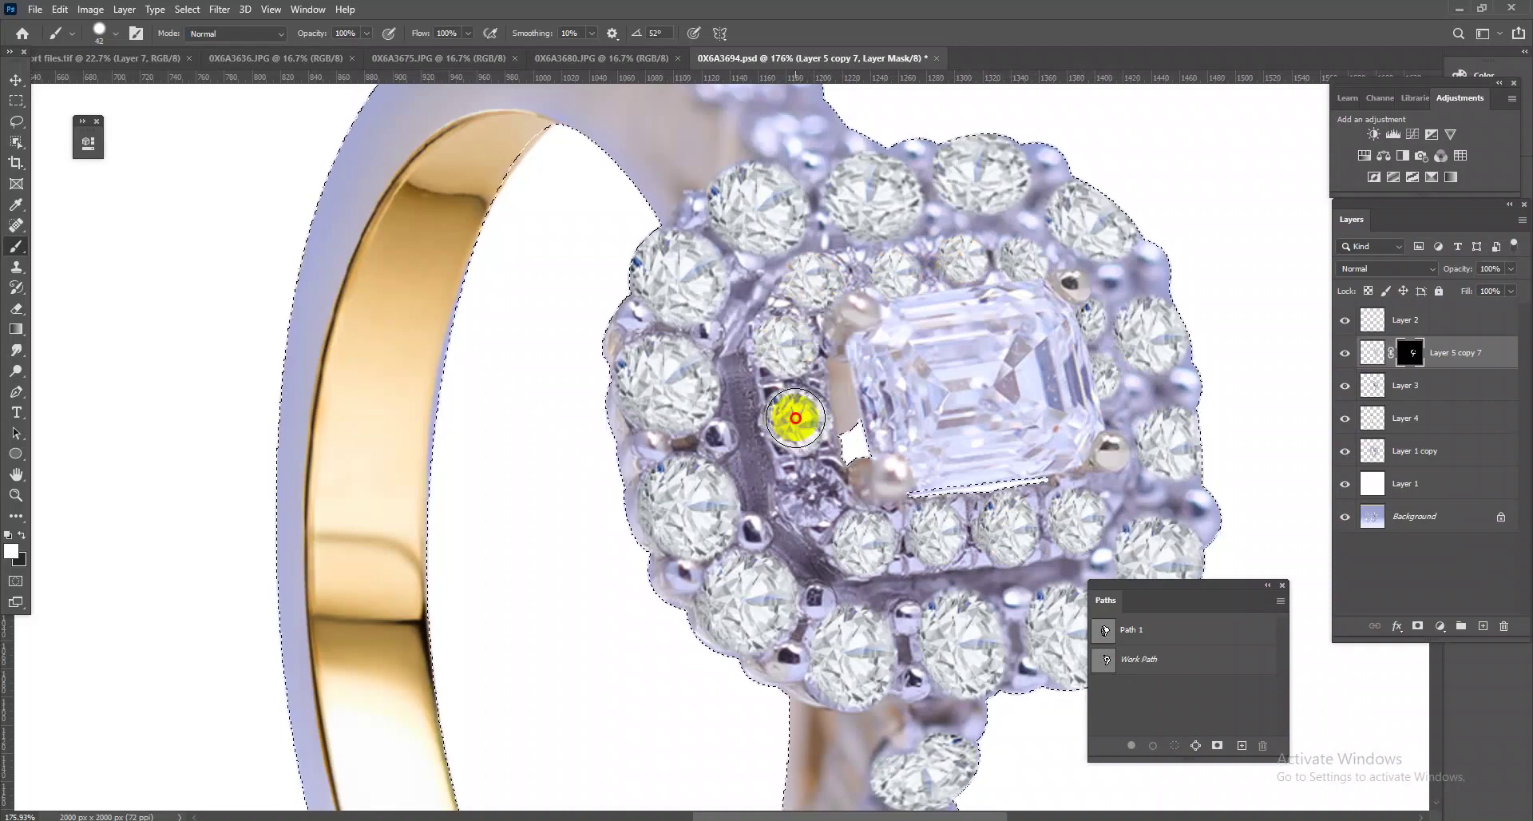
{"action": "left_click_drag", "start_coordinate": [795, 417], "coordinate": [796, 489]}
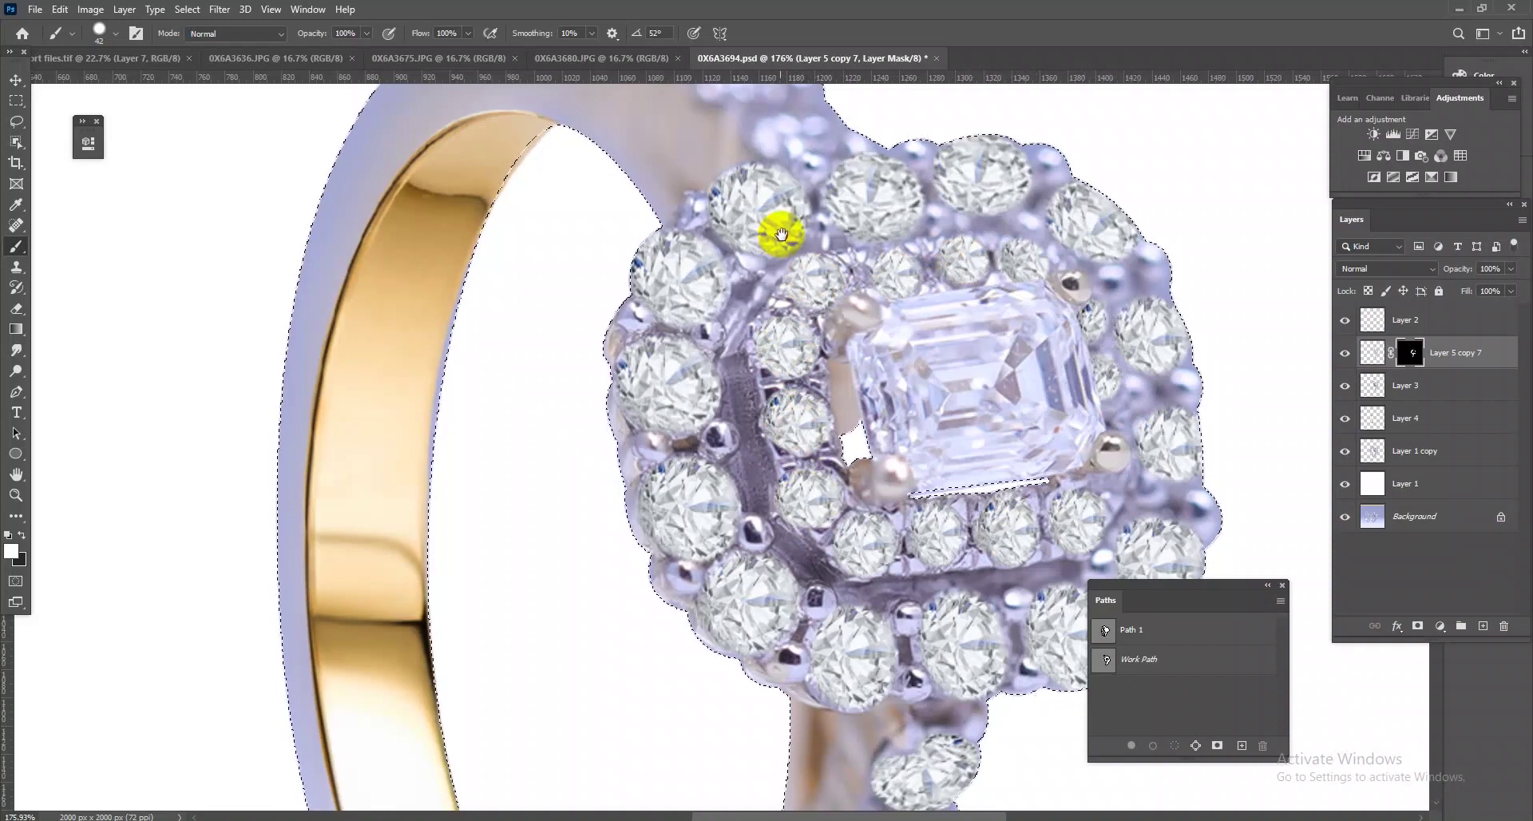
- Reveal the upper shank diamonds with a smaller brush
{"action": "left_click_drag", "start_coordinate": [781, 234], "coordinate": [823, 395]}
{"action": "mouse_move", "coordinate": [835, 305]}
{"action": "left_mouse_down"}
{"action": "mouse_move", "coordinate": [703, 186]}
{"action": "mouse_move", "coordinate": [778, 213]}
{"action": "mouse_move", "coordinate": [836, 283]}
{"action": "left_mouse_up"}
{"action": "left_click", "coordinate": [846, 292]}
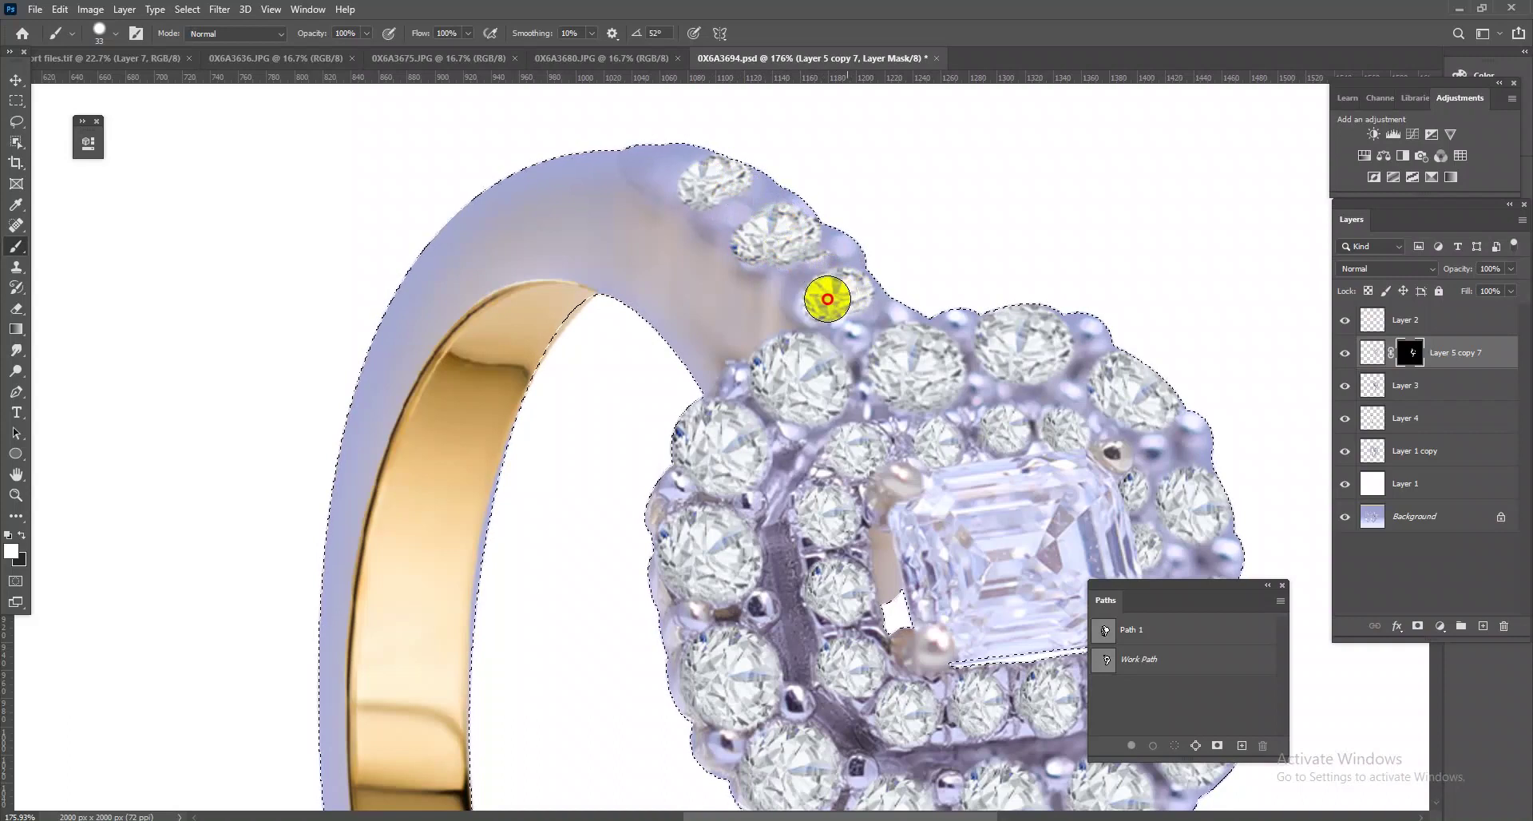
{"action": "scroll", "coordinate": [818, 304], "scroll_direction": "down", "scroll_amount": 2}
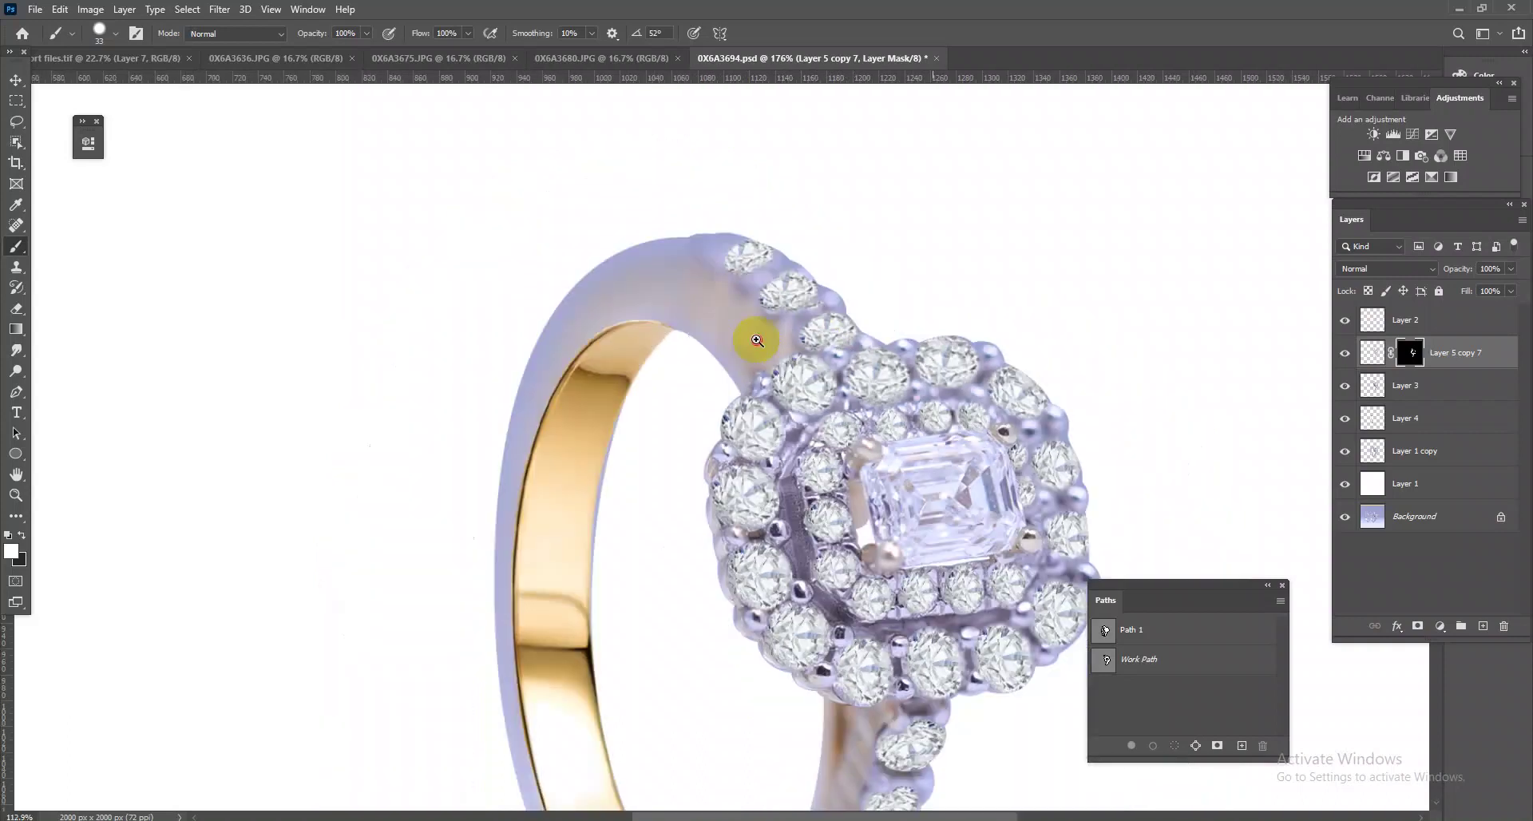
{"action": "scroll", "coordinate": [750, 339], "scroll_direction": "down", "scroll_amount": 1}
{"action": "scroll", "coordinate": [869, 370], "scroll_direction": "up", "scroll_amount": 3}
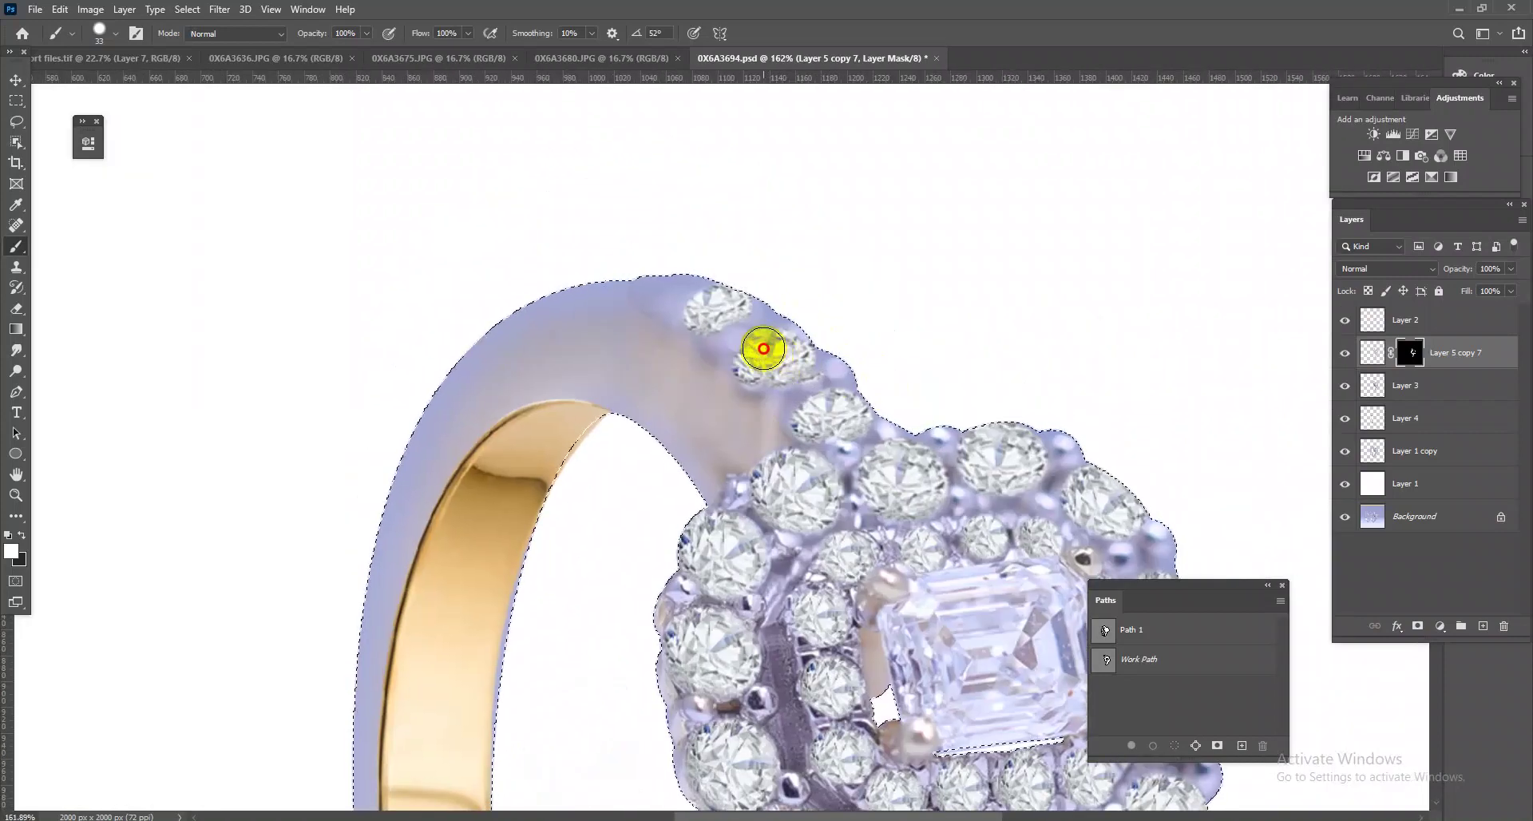
{"action": "scroll", "coordinate": [764, 349], "scroll_direction": "down", "scroll_amount": 1}
{"action": "scroll", "coordinate": [702, 349], "scroll_direction": "down", "scroll_amount": 3}
{"action": "scroll", "coordinate": [840, 555], "scroll_direction": "up", "scroll_amount": 4}
{"action": "scroll", "coordinate": [743, 595], "scroll_direction": "up", "scroll_amount": 1}
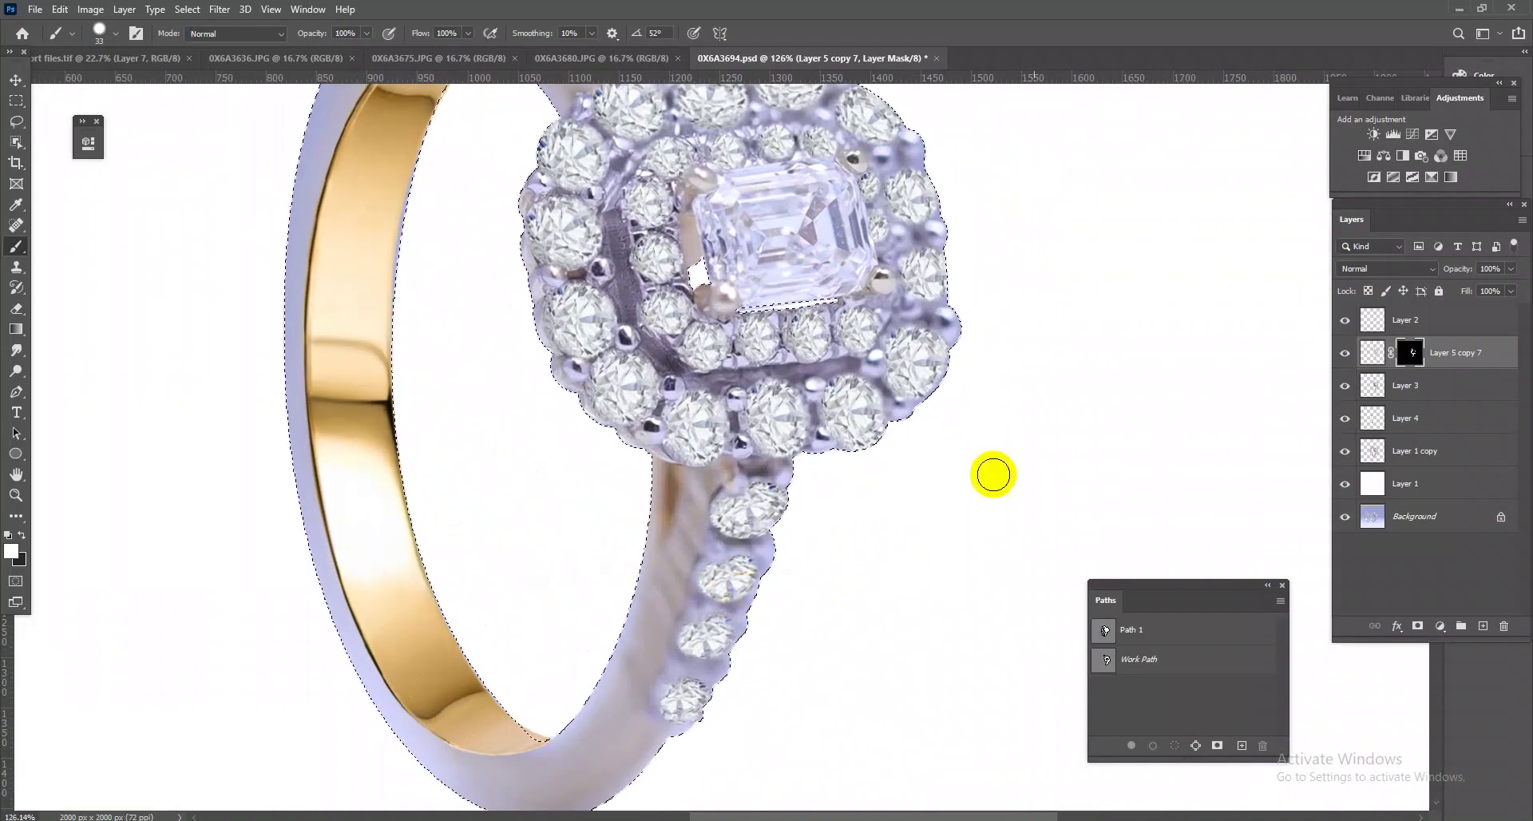
- Add a new layer above Layer 1 copy and sample pale gold from the jewellery reference image
{"action": "left_click", "coordinate": [720, 473]}
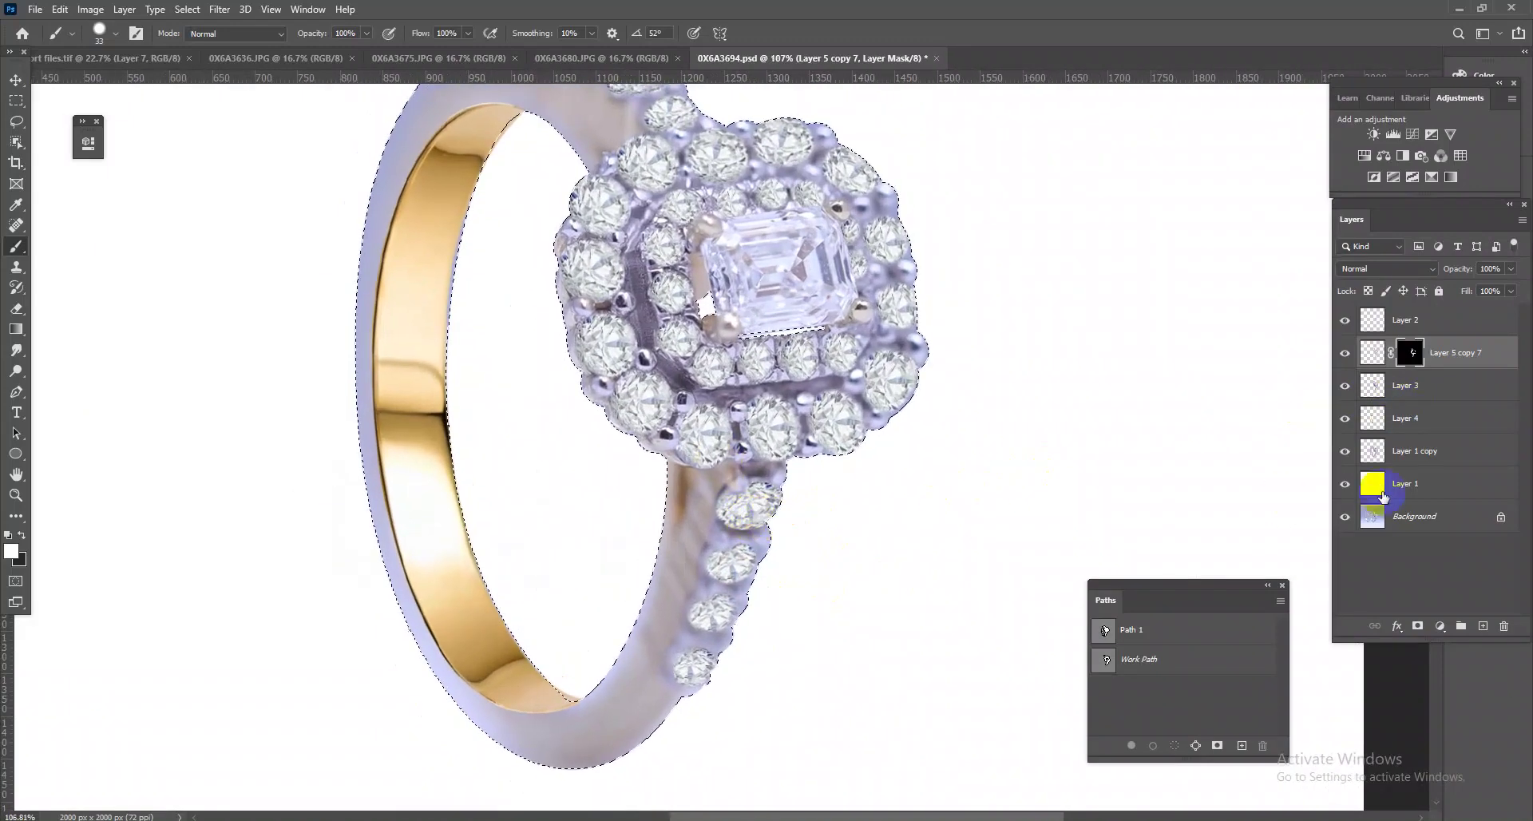
{"action": "left_click", "coordinate": [1372, 451]}
{"action": "key", "text": "x"}
{"action": "left_click", "coordinate": [1483, 627]}
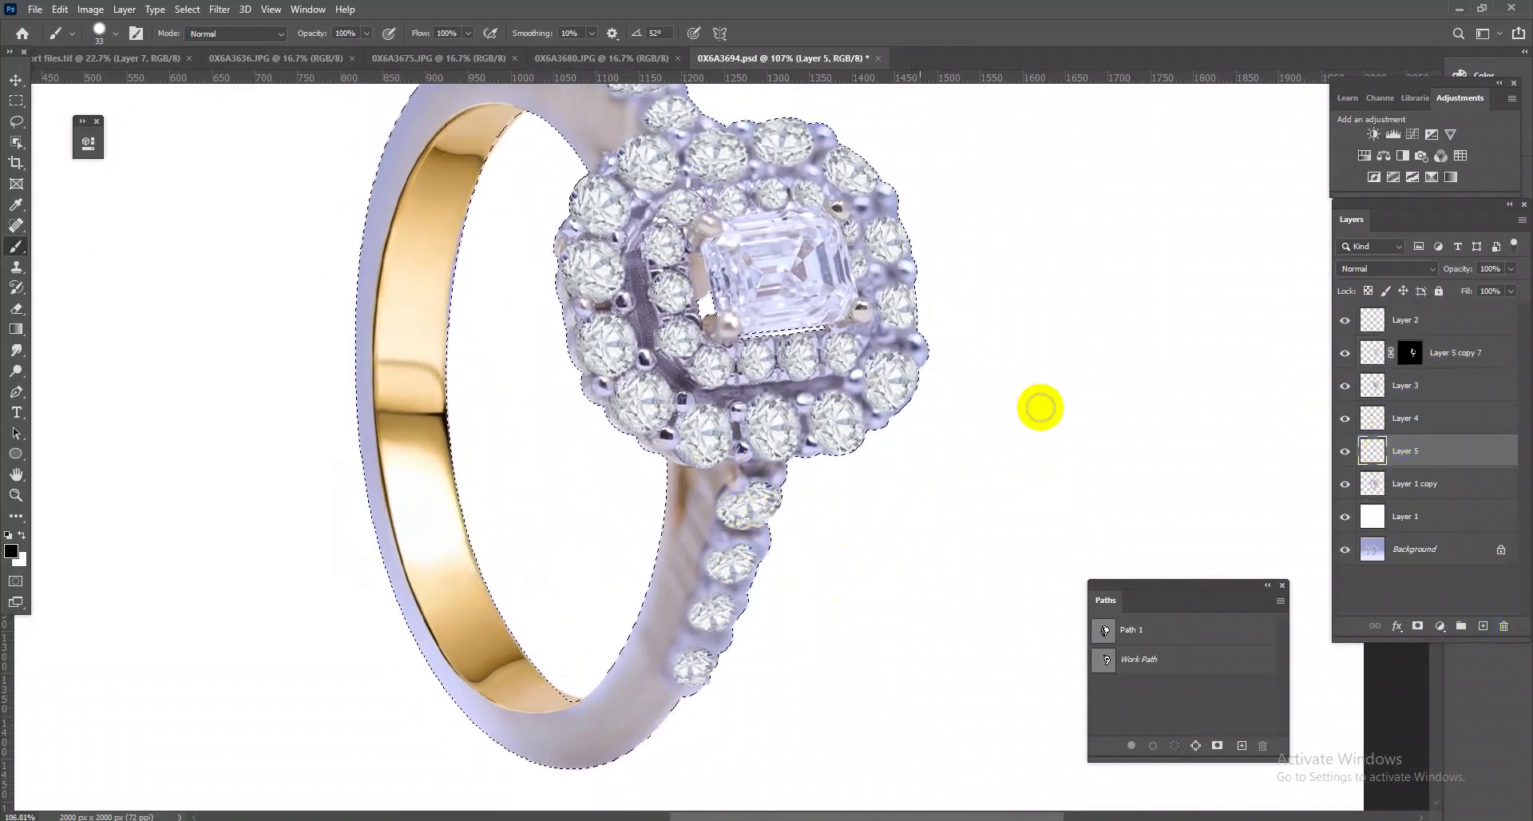
{"action": "left_click", "coordinate": [108, 58]}
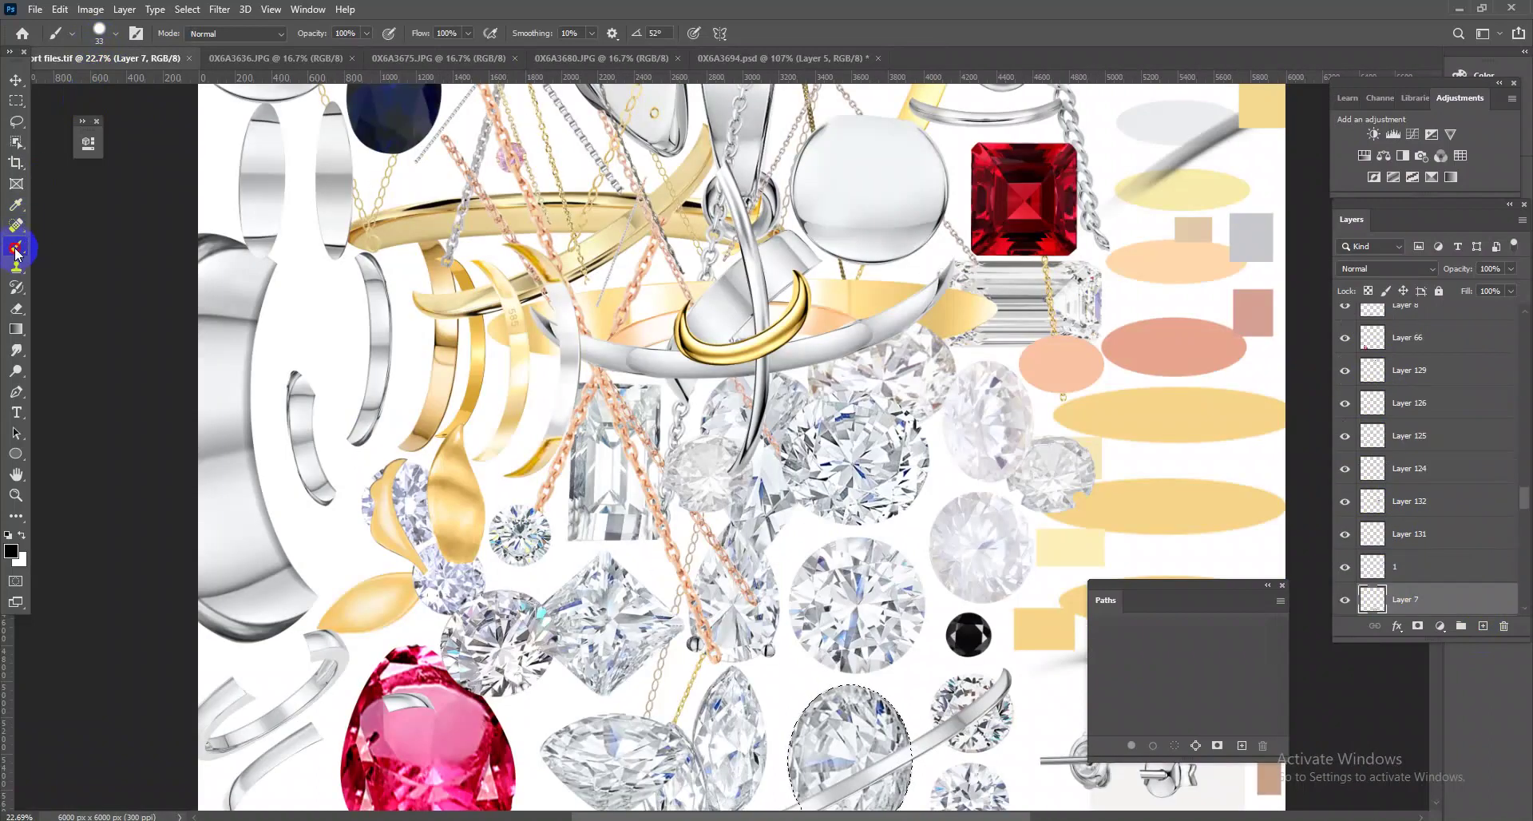
{"action": "left_click", "coordinate": [1195, 428], "text": "alt"}
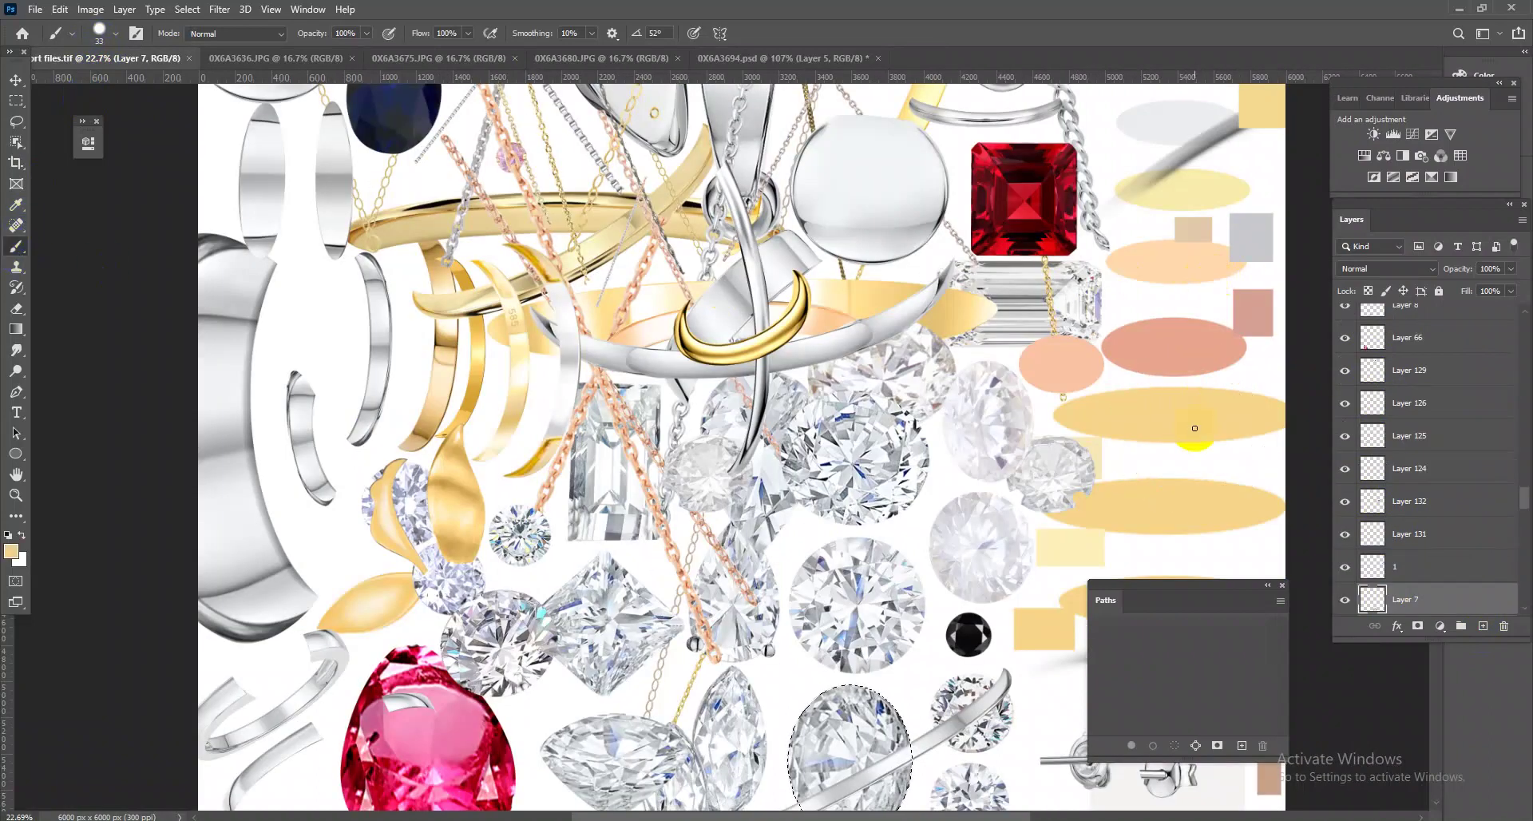
{"action": "left_click", "coordinate": [712, 93]}
{"action": "left_click", "coordinate": [734, 58]}
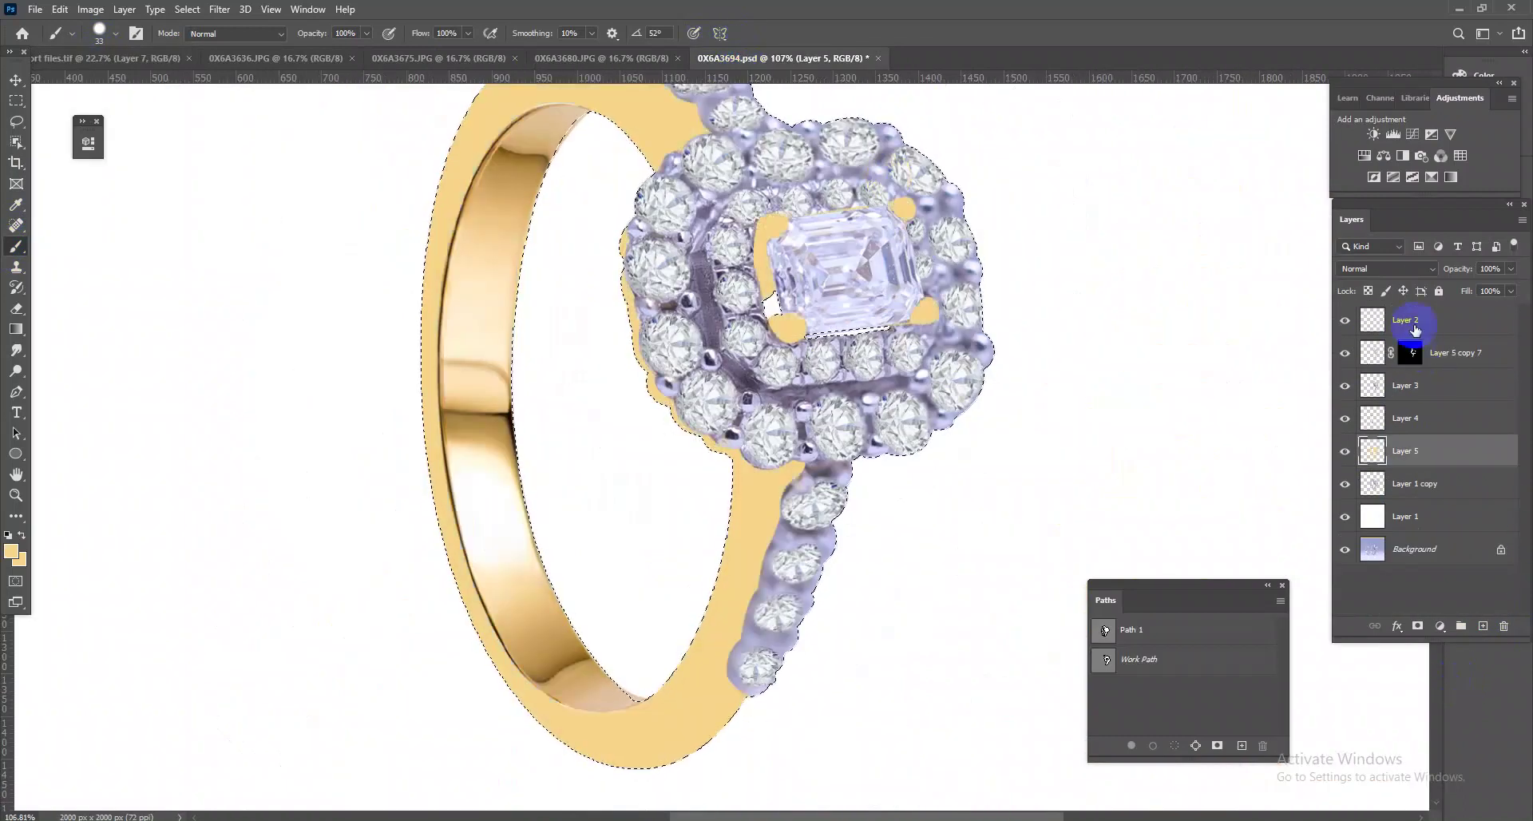
- Set Layer 5 to Color blending at 71% fill and merge it with Layer 1 copy
{"action": "left_click", "coordinate": [1388, 268]}
{"action": "left_click", "coordinate": [1397, 642]}
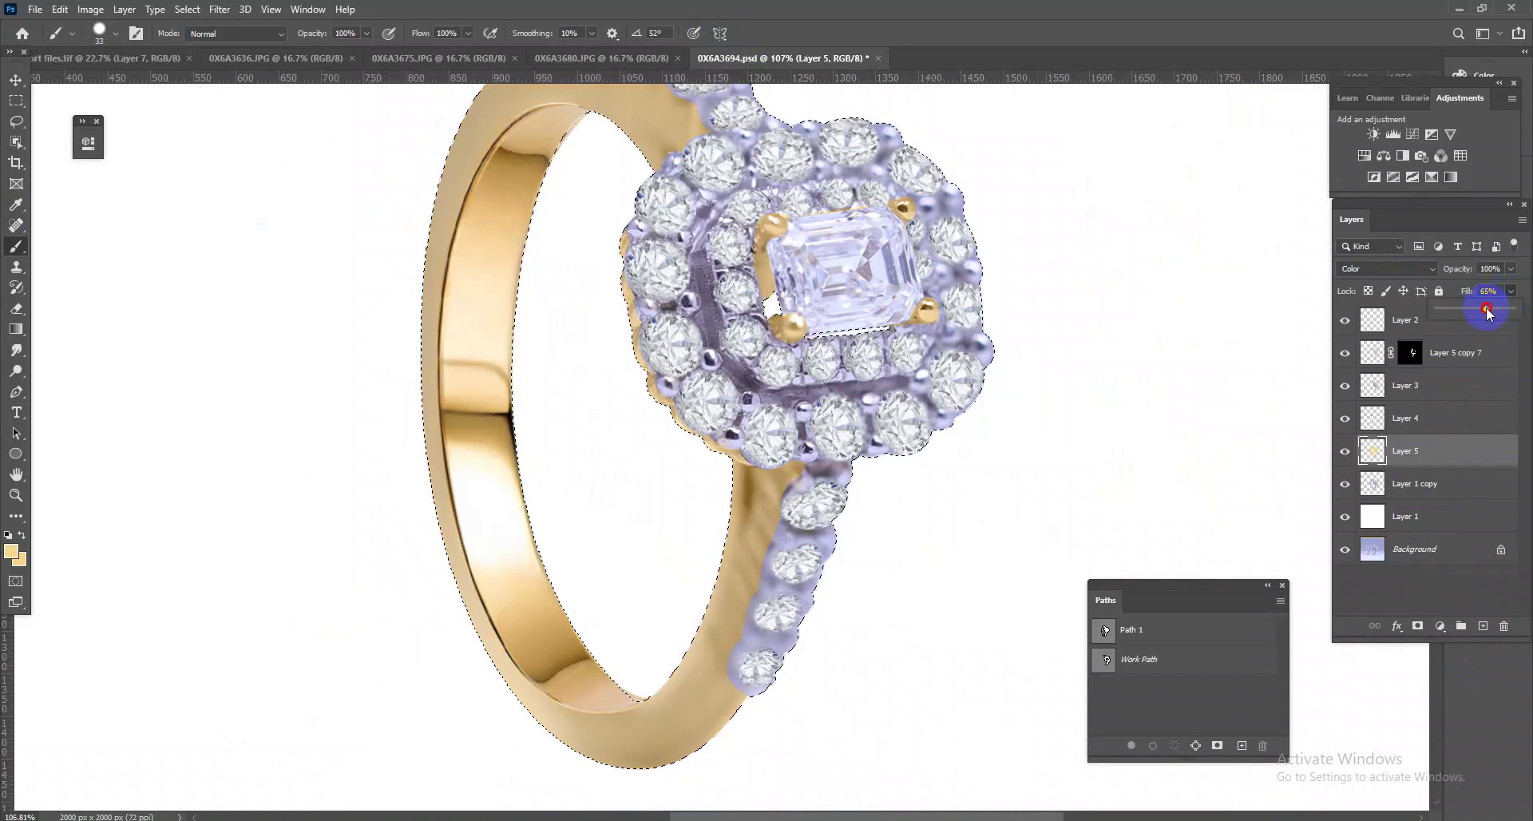
{"action": "left_click_drag", "start_coordinate": [1501, 310], "coordinate": [1490, 310]}
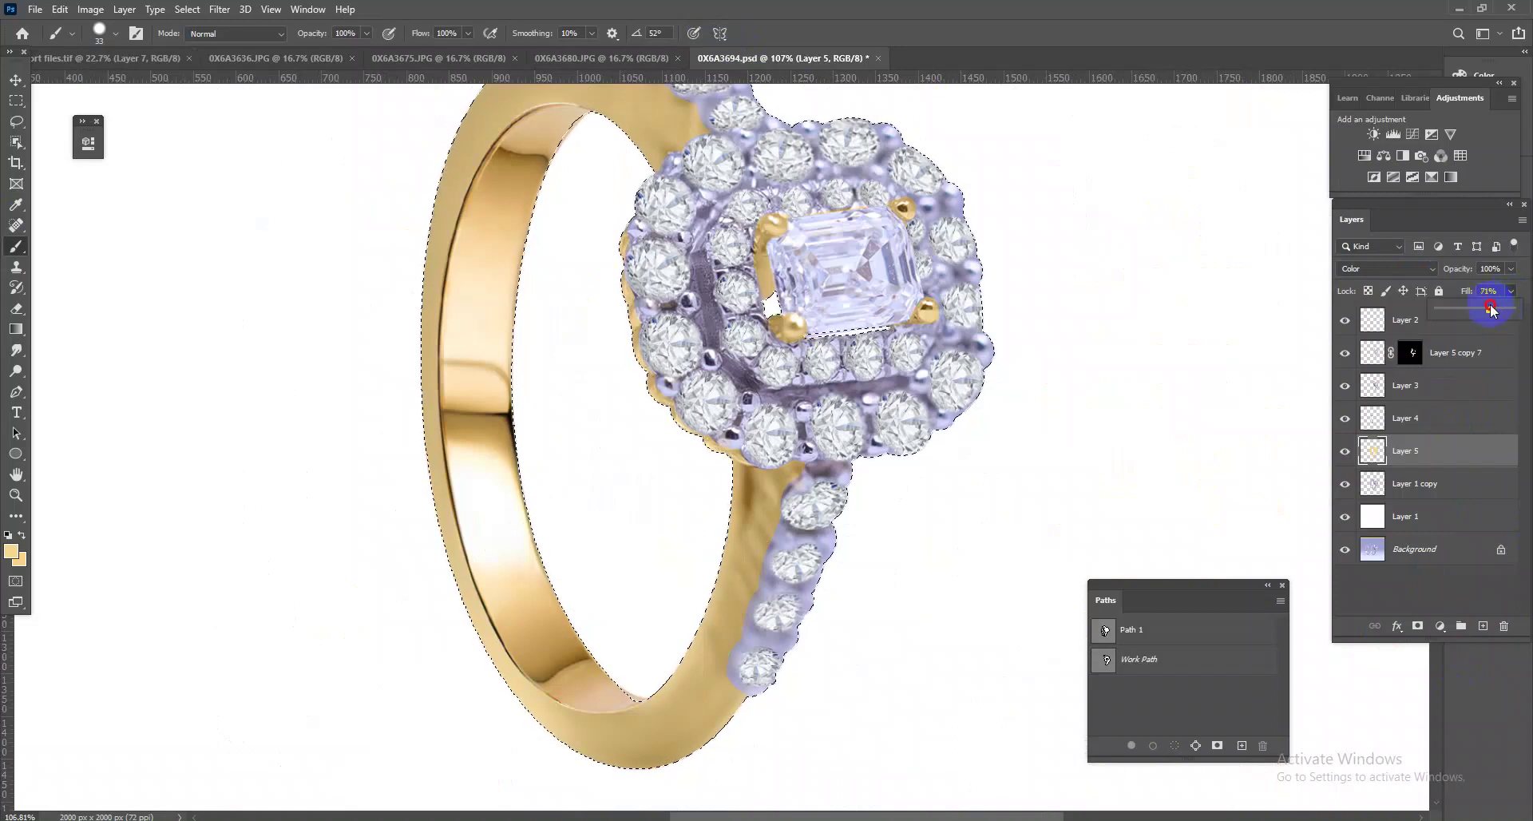
{"action": "left_click", "coordinate": [1429, 500], "text": "ctrl"}
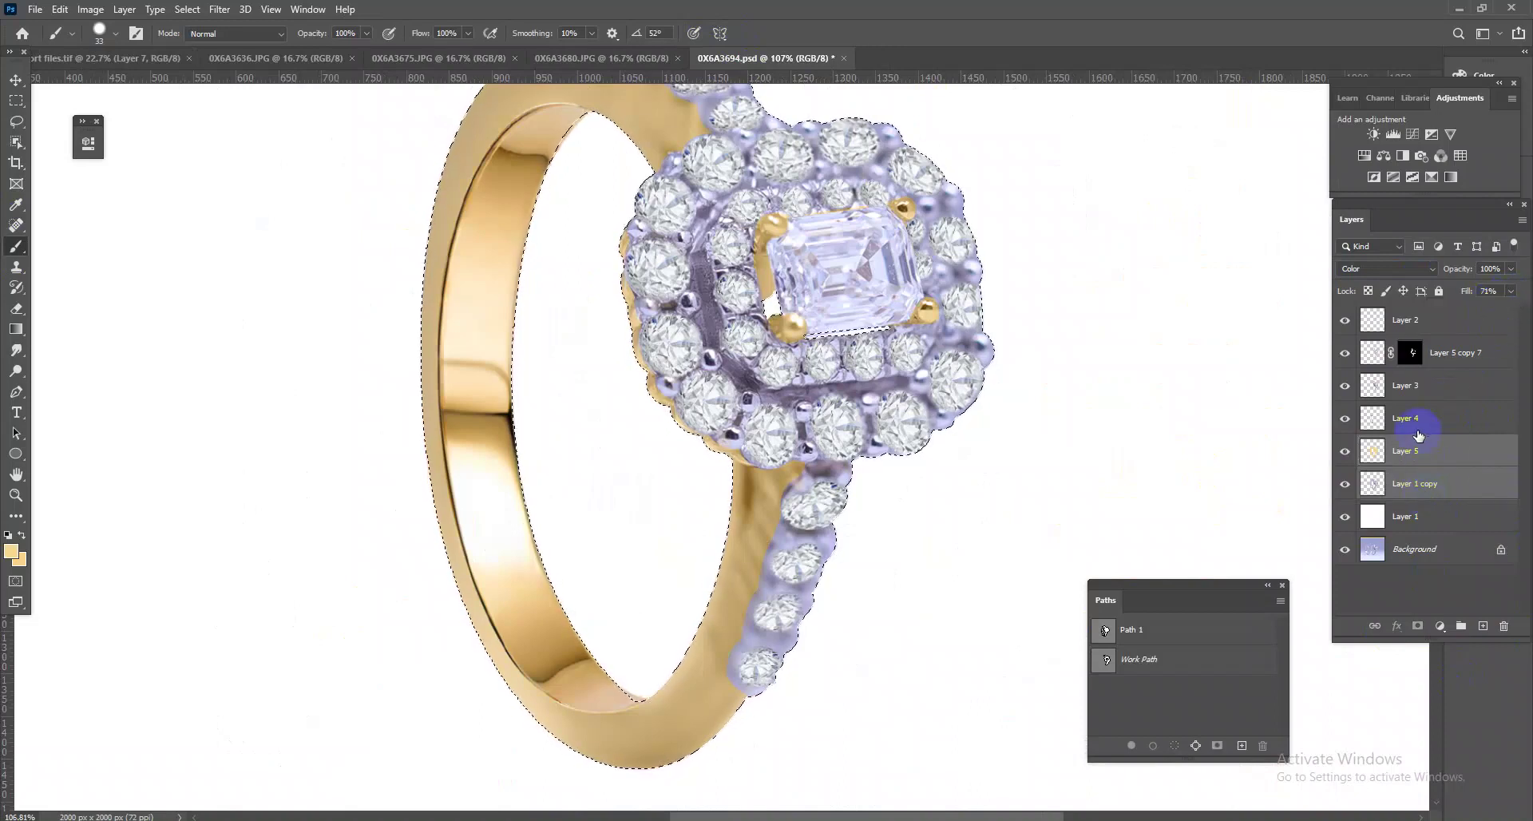
{"action": "key", "text": "ctrl+e"}
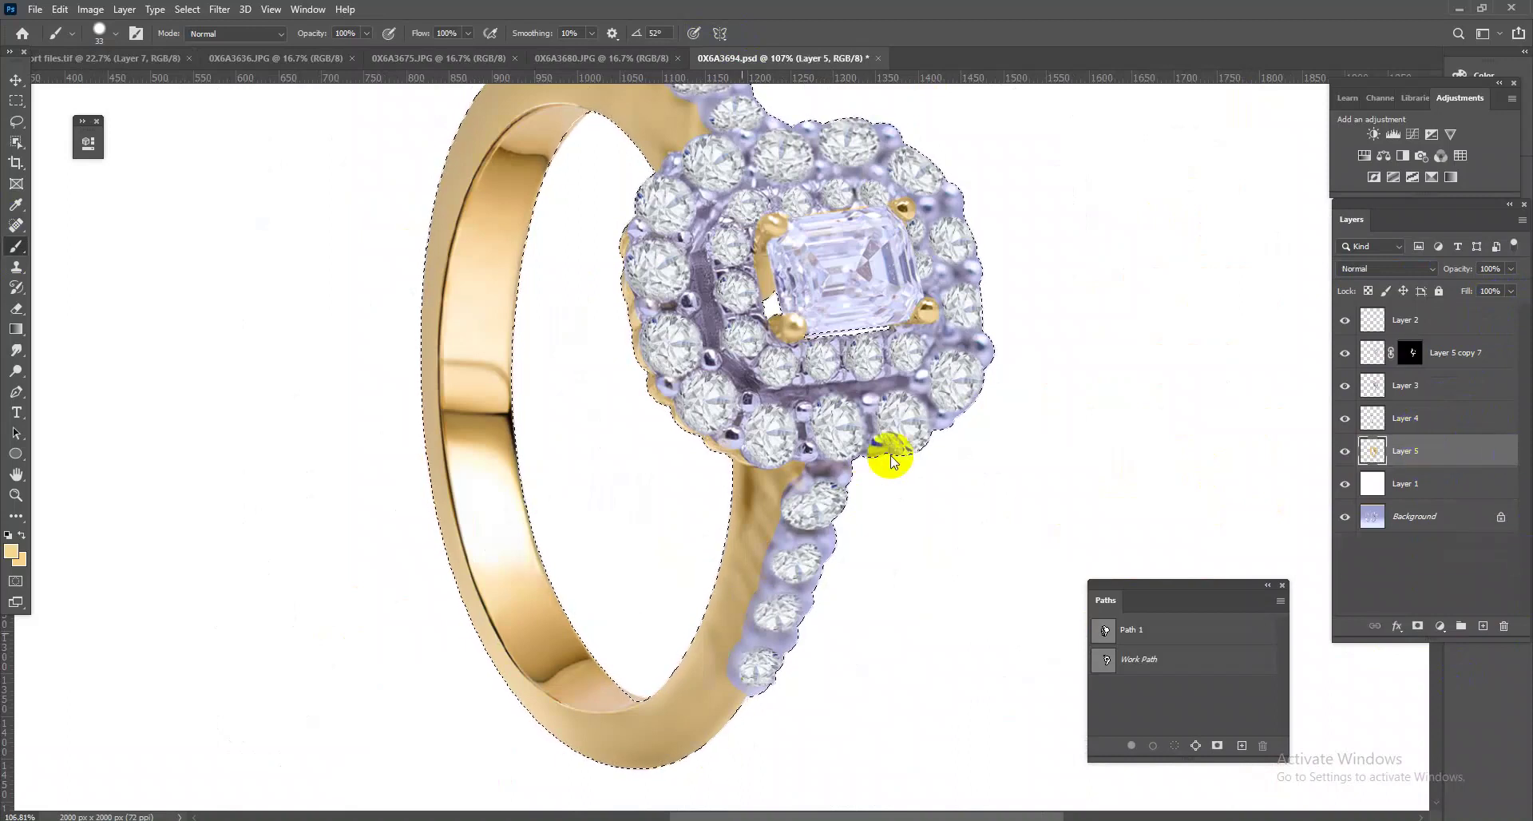
- Apply Camera Raw to Layer 5: Shadows +28, Whites +11, Blacks +39, Texture +7, Noise Reduction 44
{"action": "key", "text": "ctrl+shift+a"}
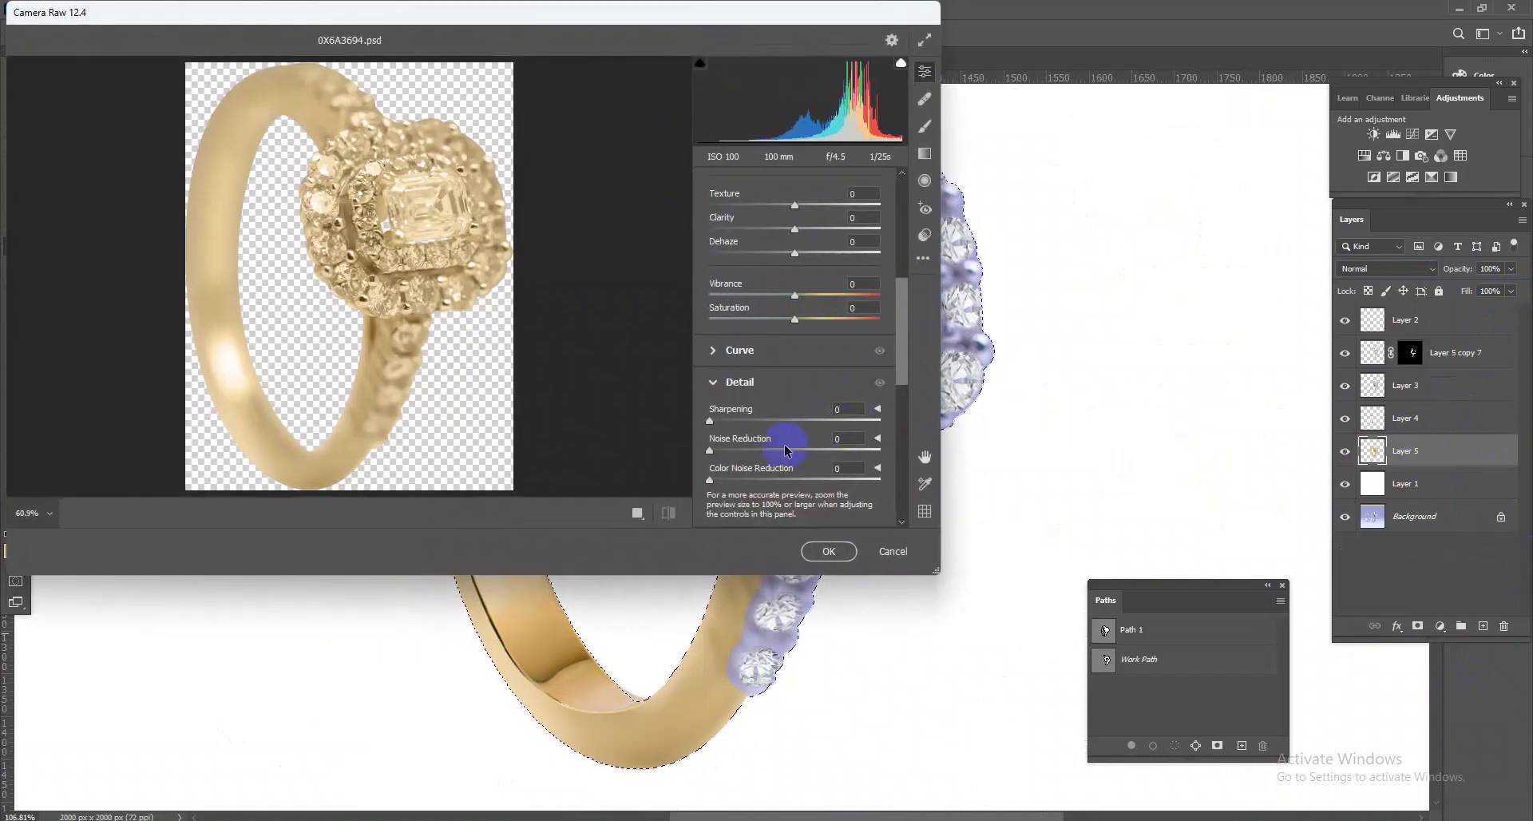
{"action": "scroll", "coordinate": [786, 338], "scroll_direction": "up", "scroll_amount": 2}
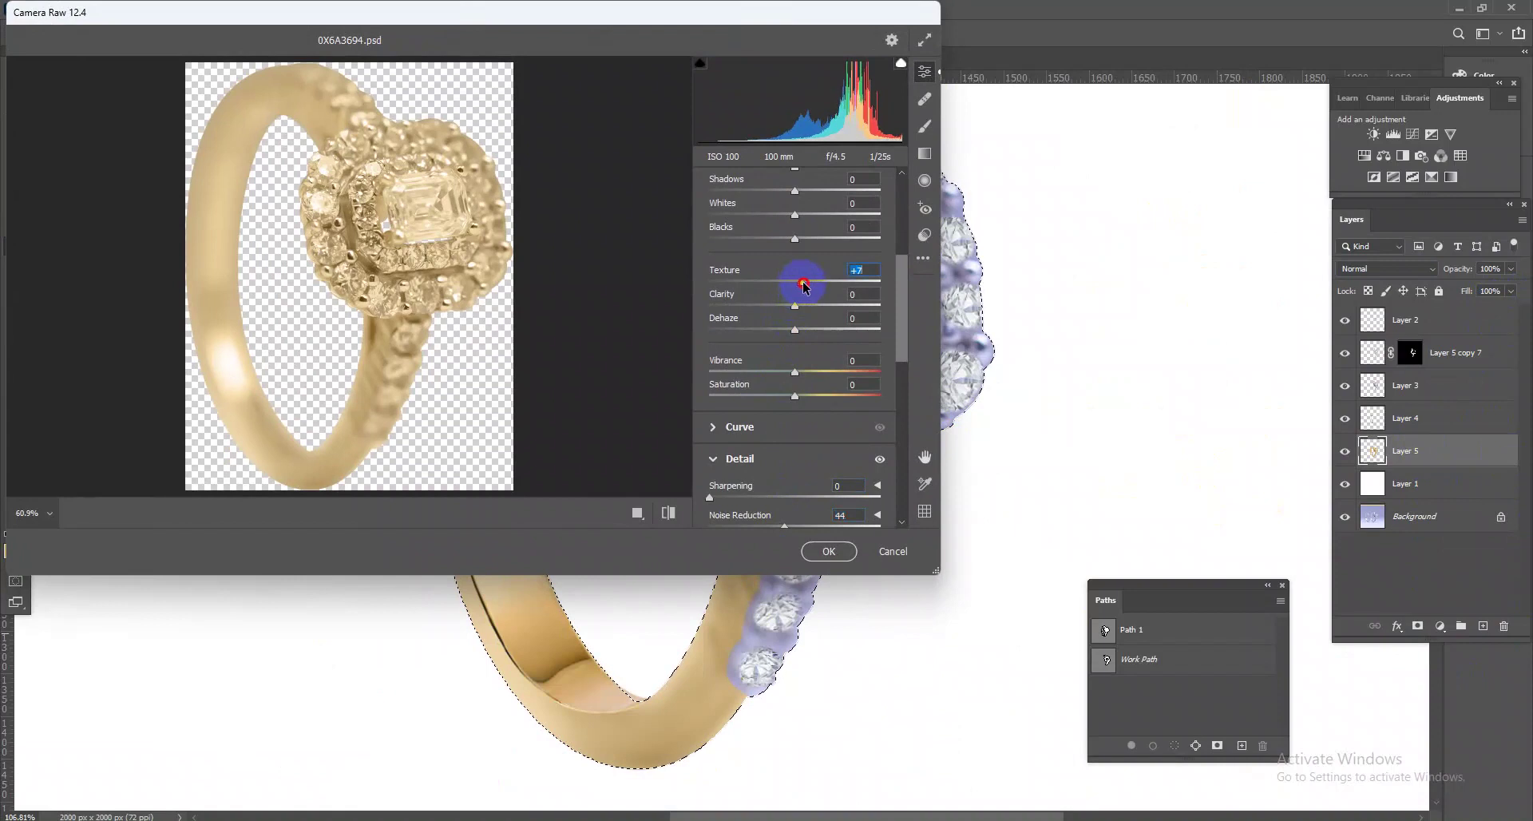
{"action": "left_click_drag", "start_coordinate": [814, 241], "coordinate": [834, 241]}
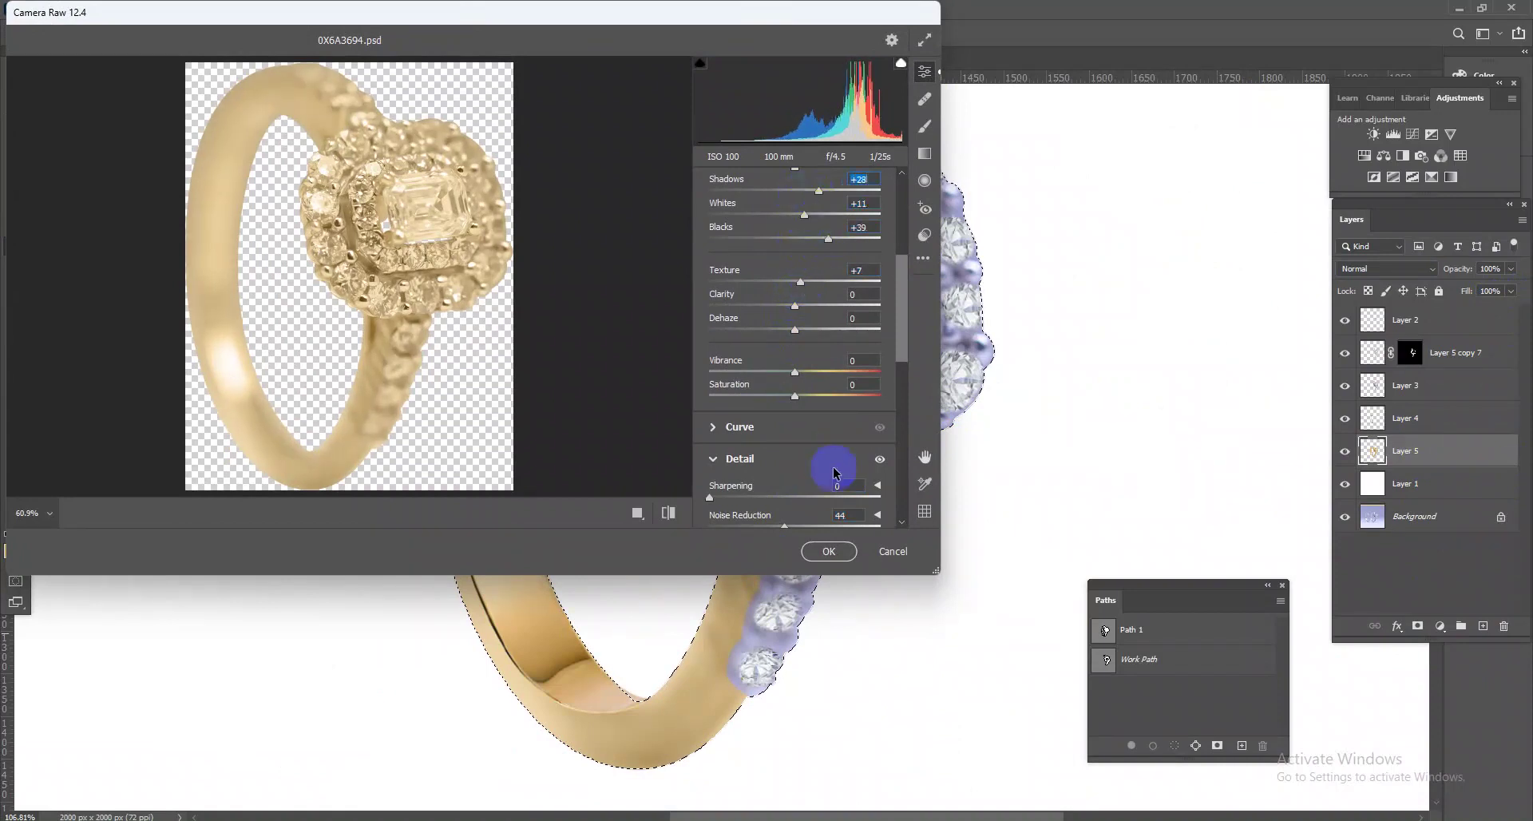
{"action": "left_click", "coordinate": [830, 551]}
{"action": "mouse_move", "coordinate": [831, 540]}
{"action": "left_mouse_down"}
{"action": "mouse_move", "coordinate": [634, 530]}
{"action": "mouse_move", "coordinate": [849, 554]}
{"action": "left_mouse_up"}
{"action": "left_click", "coordinate": [1374, 455], "text": "ctrl"}
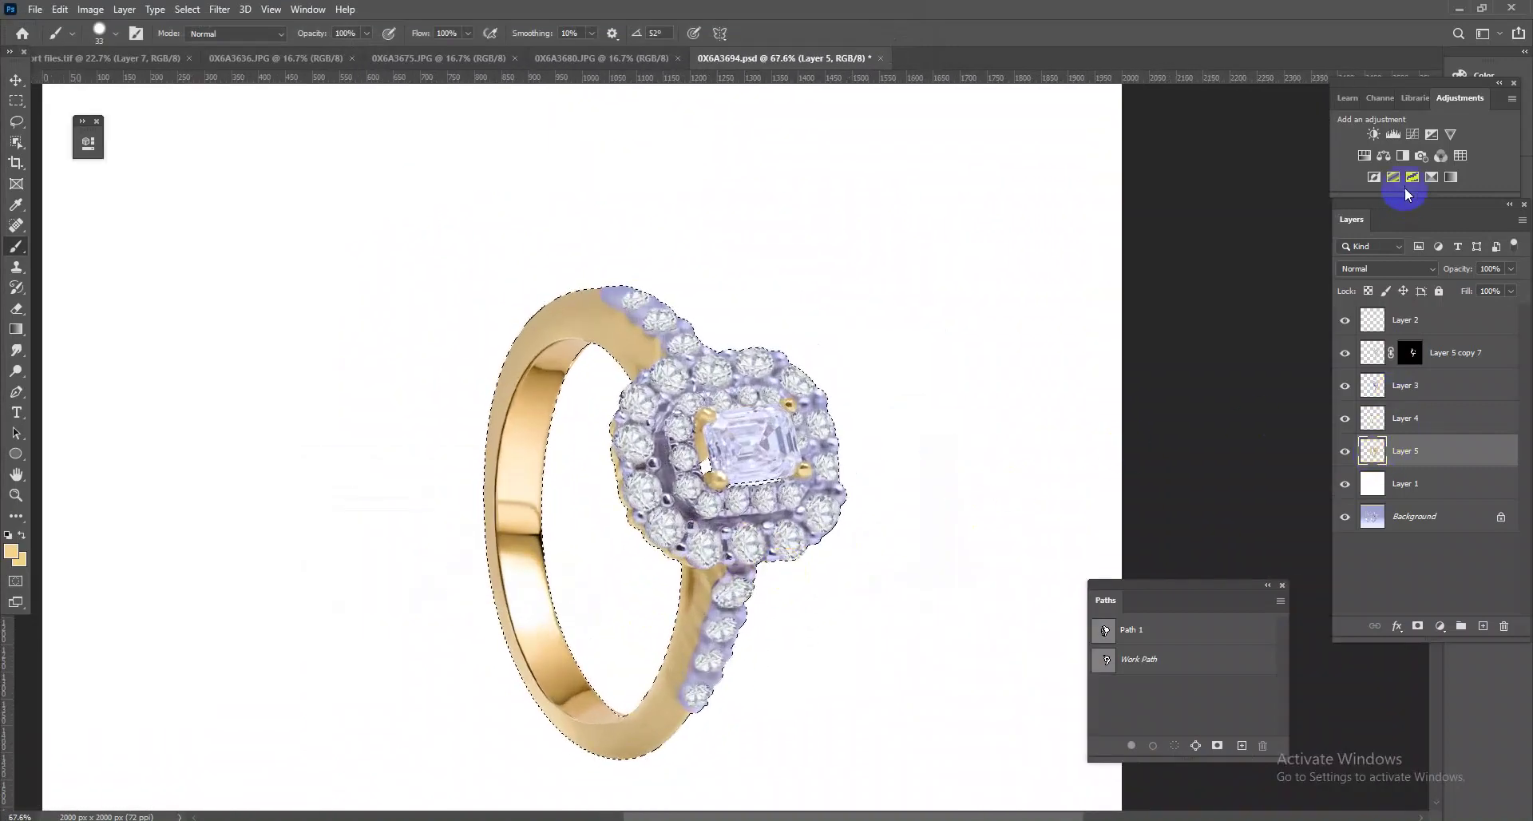
- Try a Curves adjustment and undo it, then merge Layer 5 into Layer 4
{"action": "left_click", "coordinate": [1414, 135]}
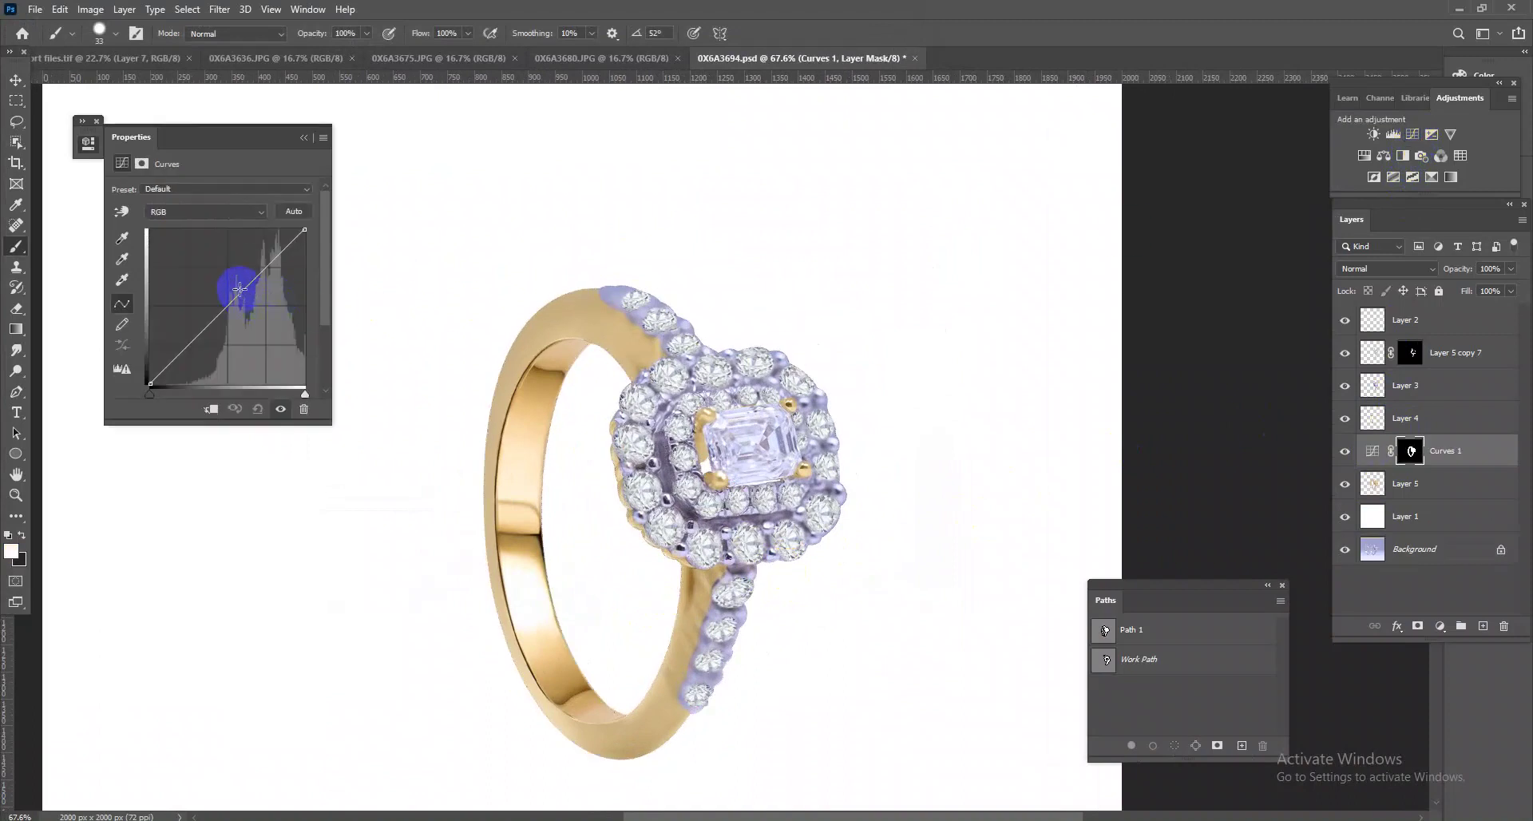
{"action": "left_click", "coordinate": [304, 138]}
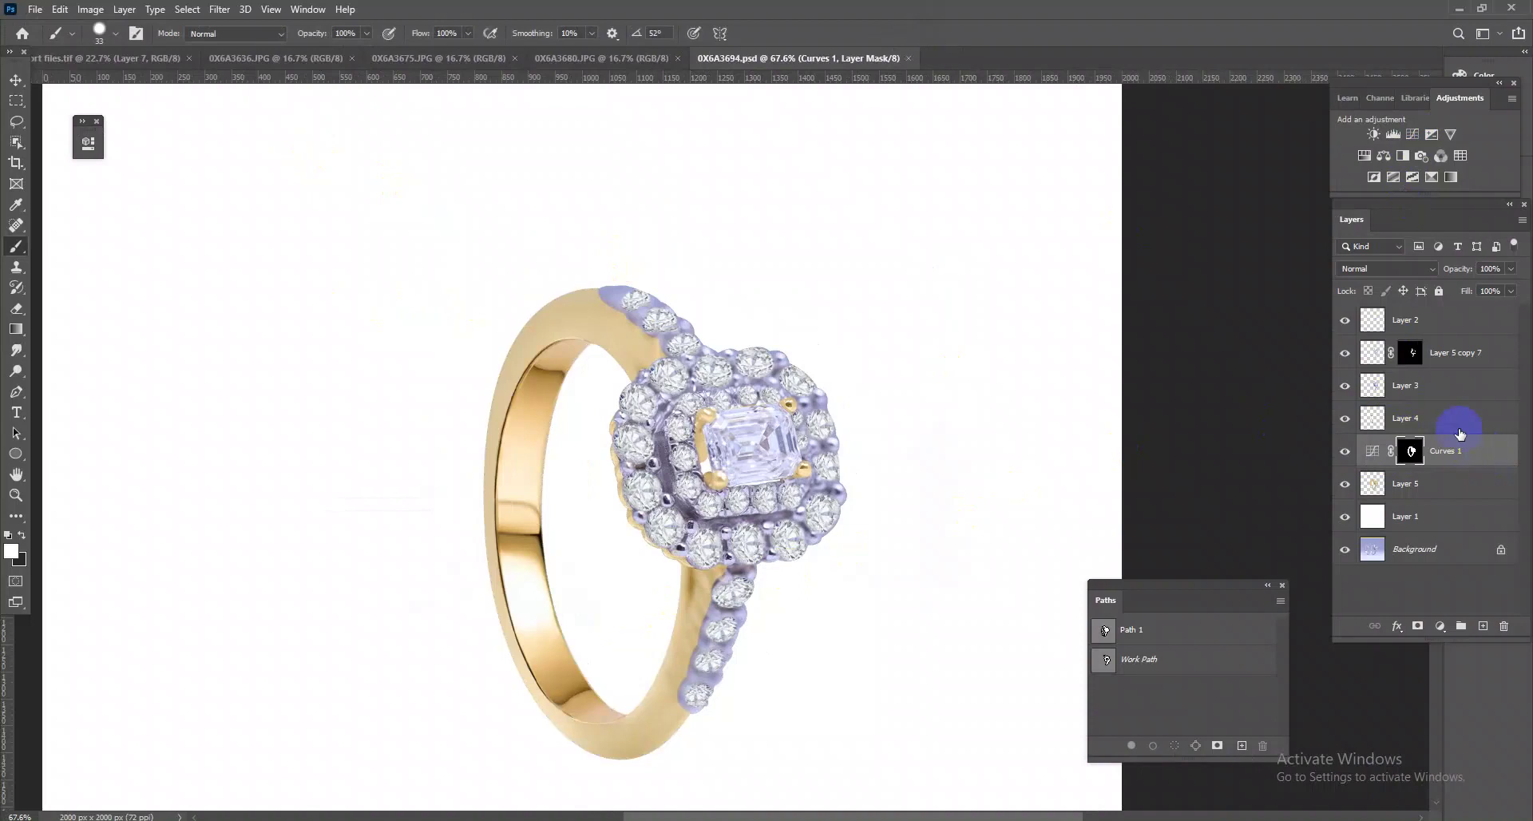
{"action": "key", "text": "ctrl+z"}
{"action": "left_click", "coordinate": [1414, 421]}
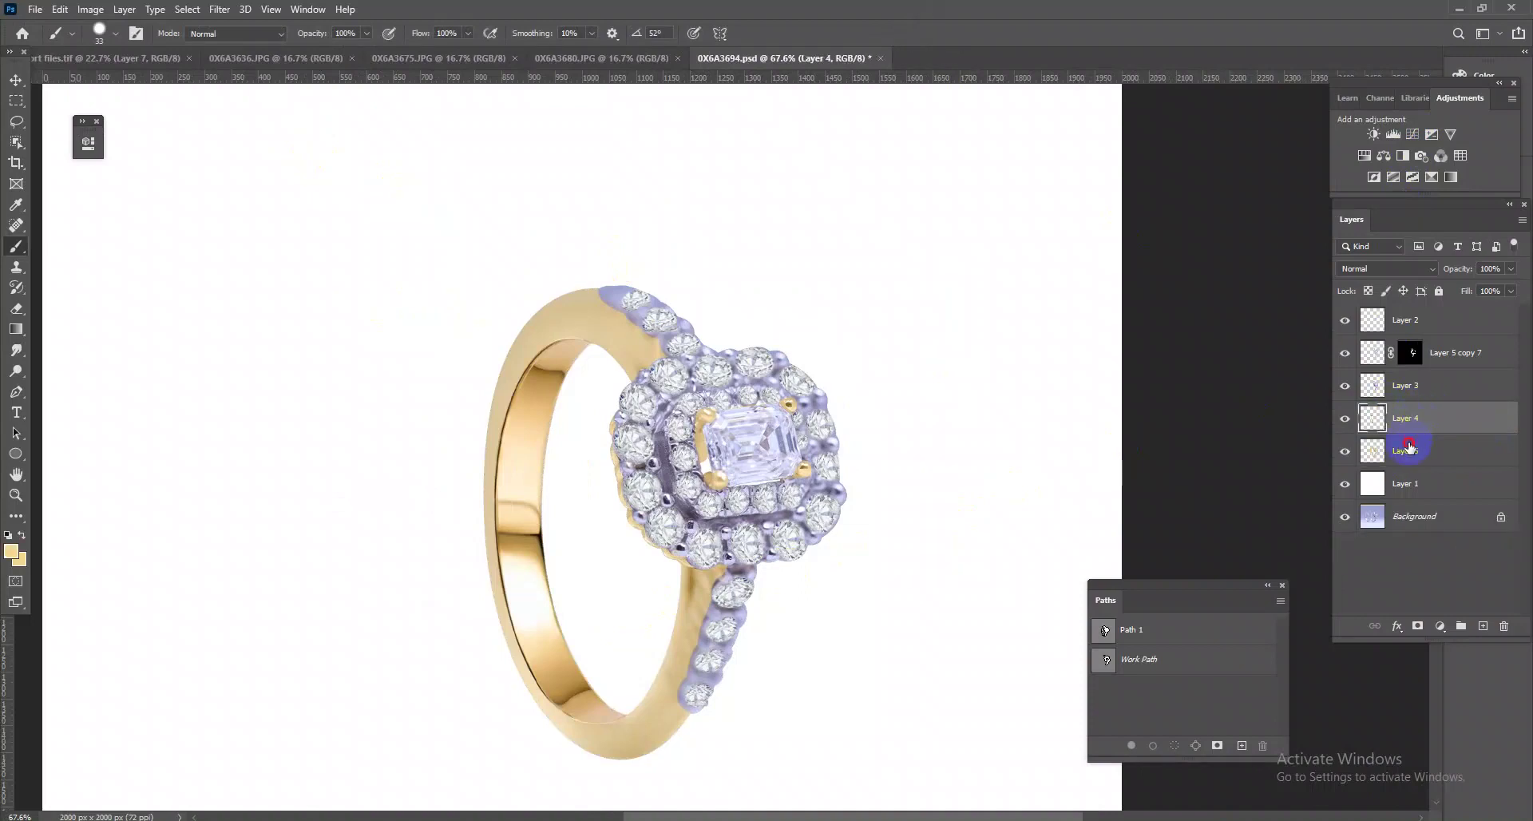
{"action": "left_click", "coordinate": [1409, 447], "text": "shift"}
{"action": "key", "text": "ctrl+e"}
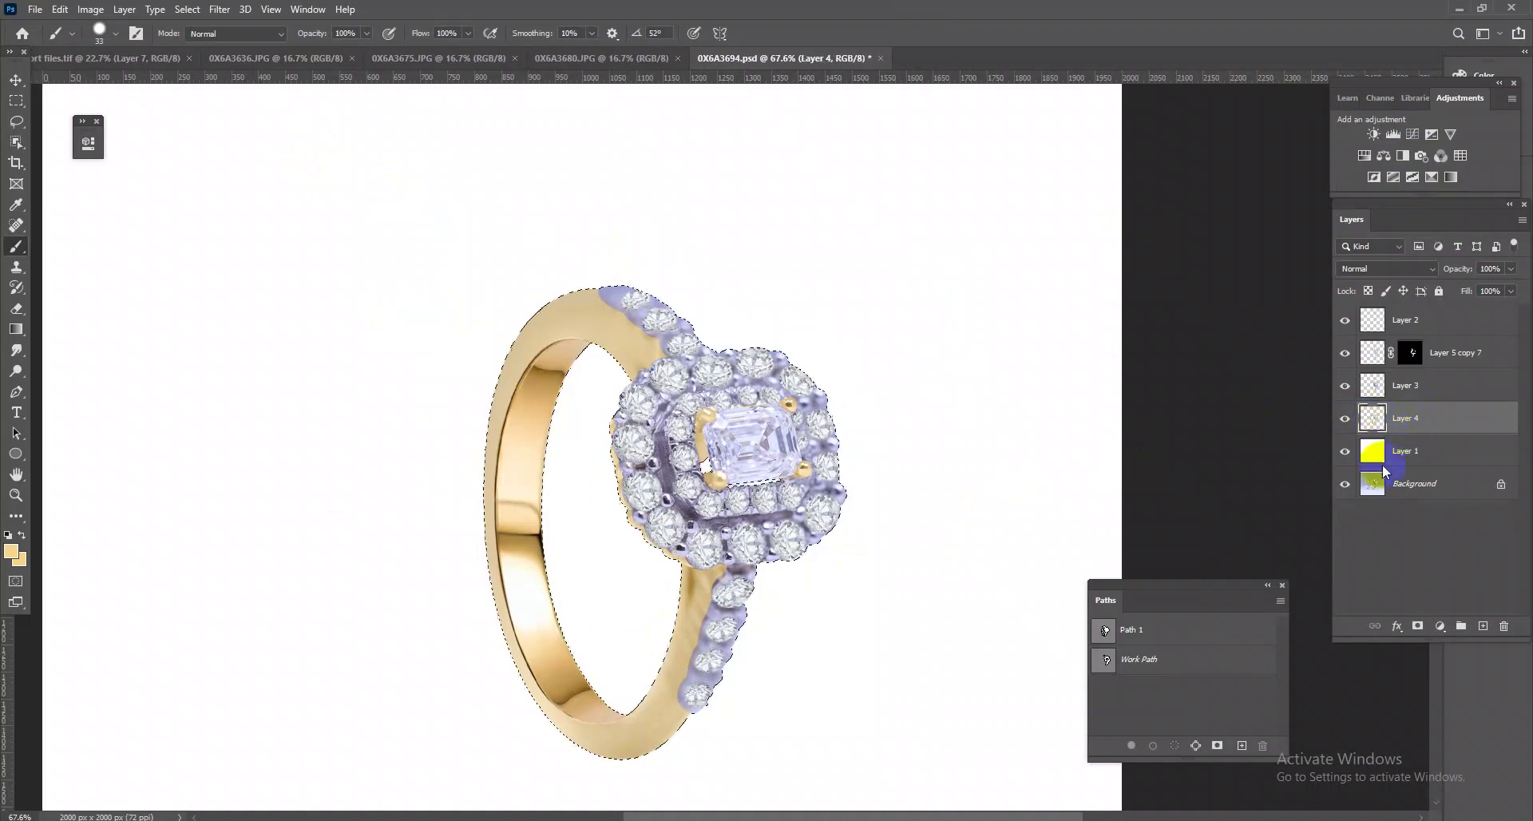
- Fill a new layer with gold, set it to Color at lower fill, and merge it into Layer 4
{"action": "left_click_drag", "start_coordinate": [841, 586], "coordinate": [879, 600]}
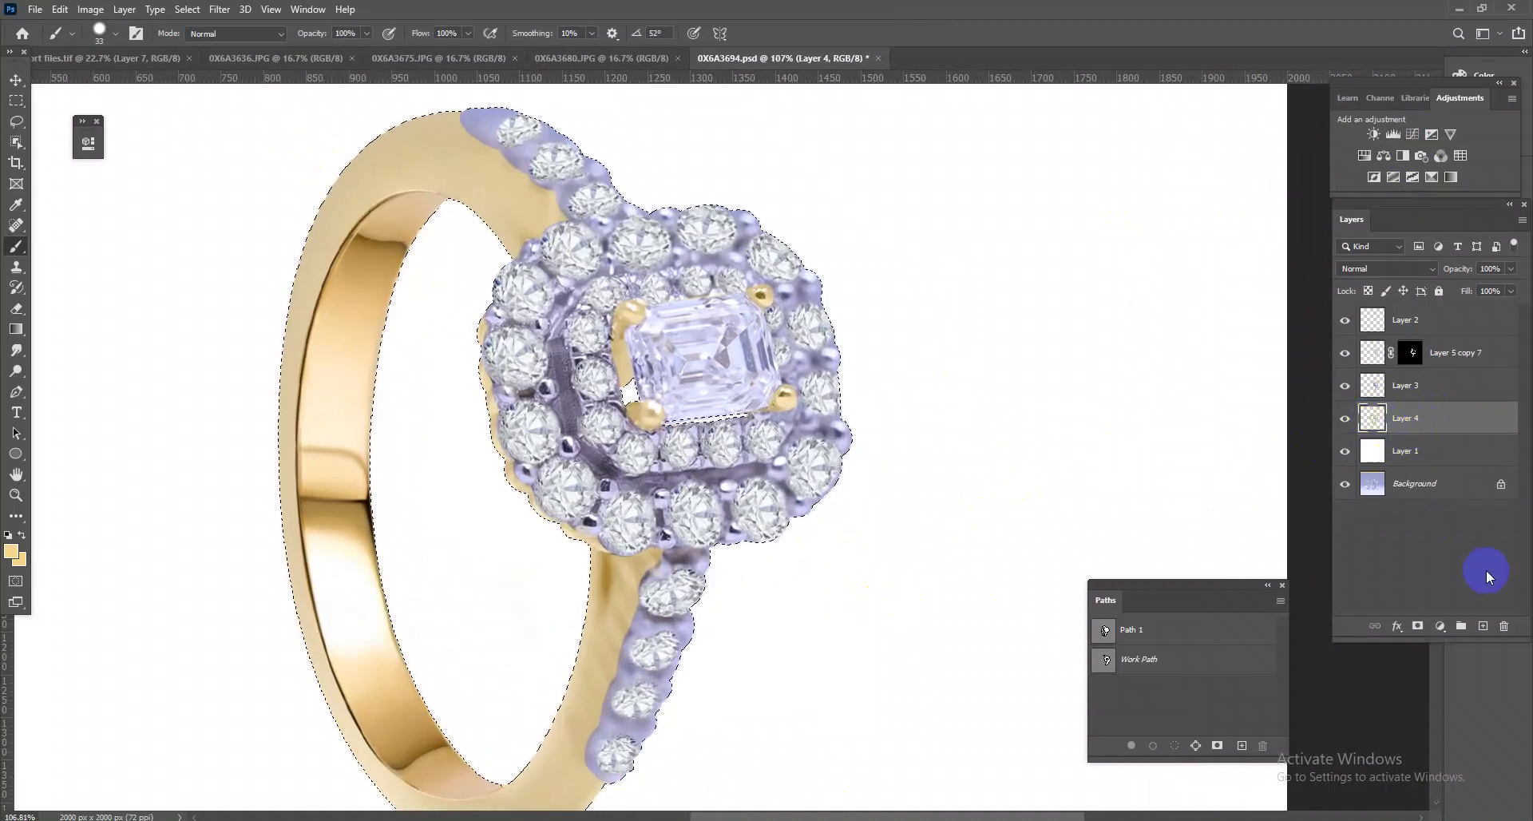
{"action": "left_click", "coordinate": [1482, 627]}
{"action": "key", "text": "alt+BackSpace"}
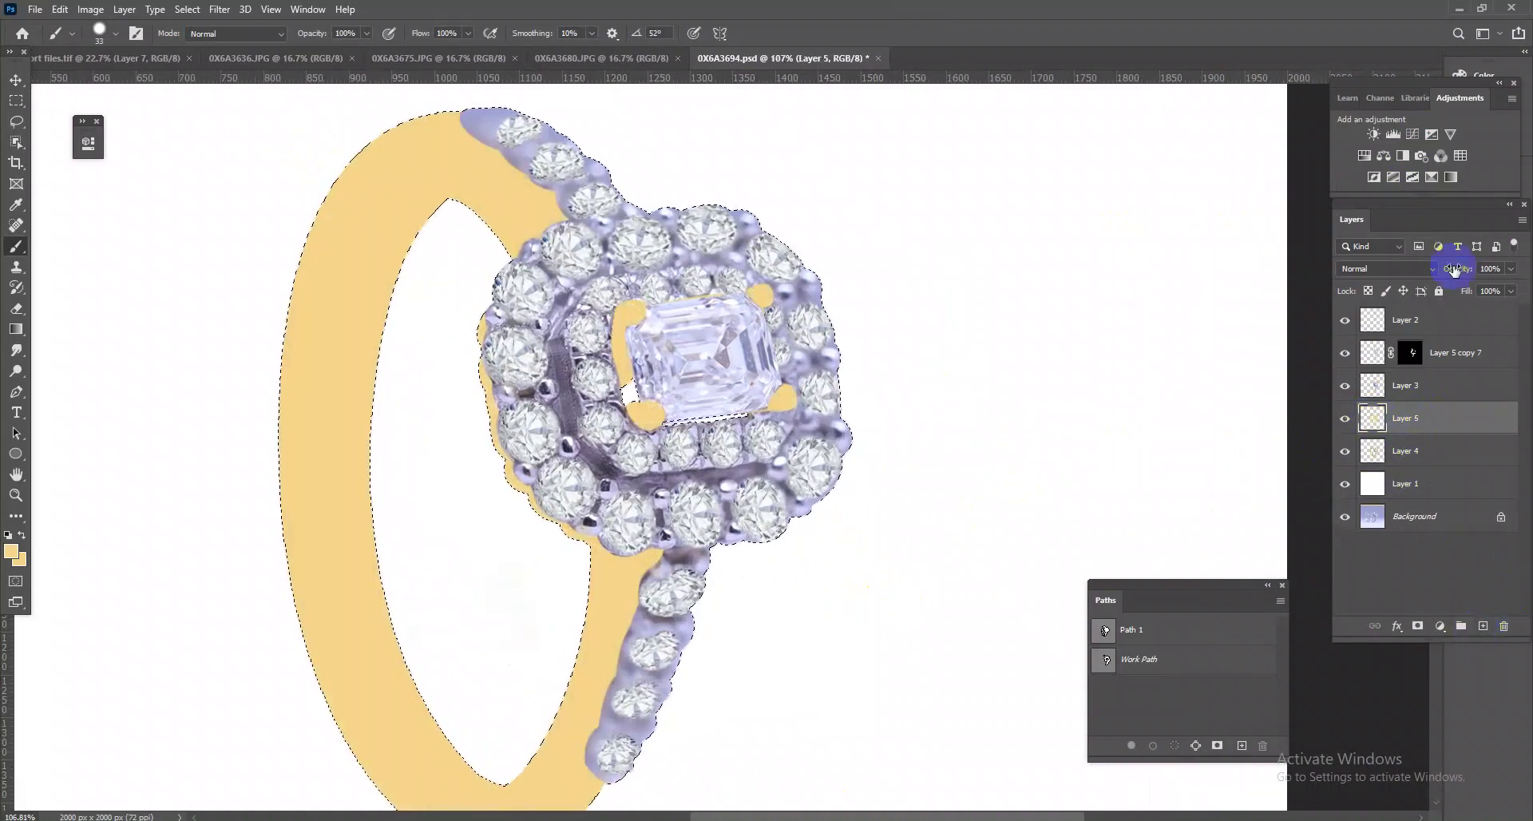
{"action": "left_click", "coordinate": [1387, 269]}
{"action": "left_click", "coordinate": [1397, 641]}
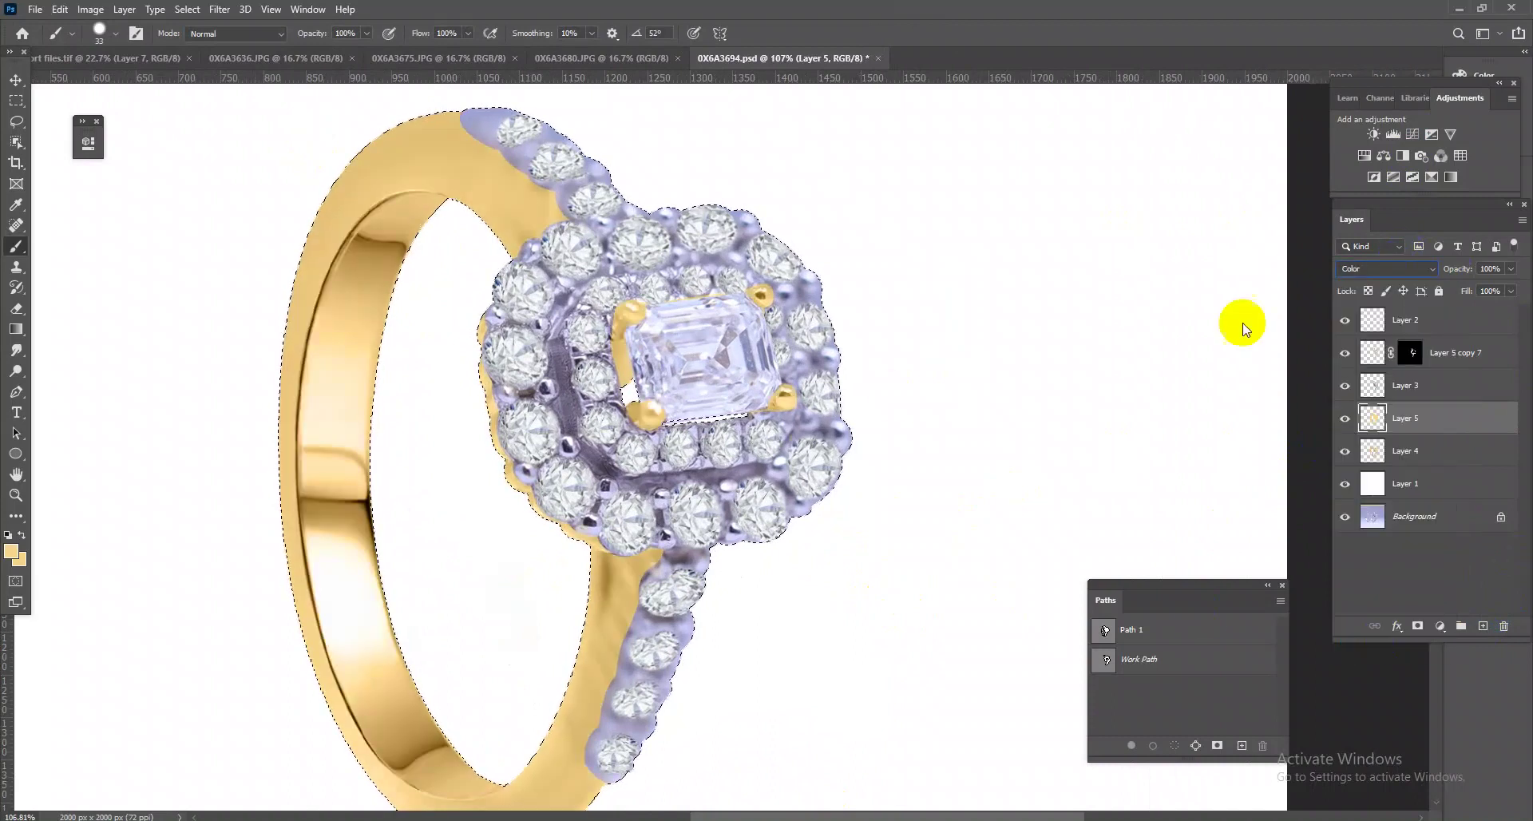
{"action": "left_click", "coordinate": [1510, 292]}
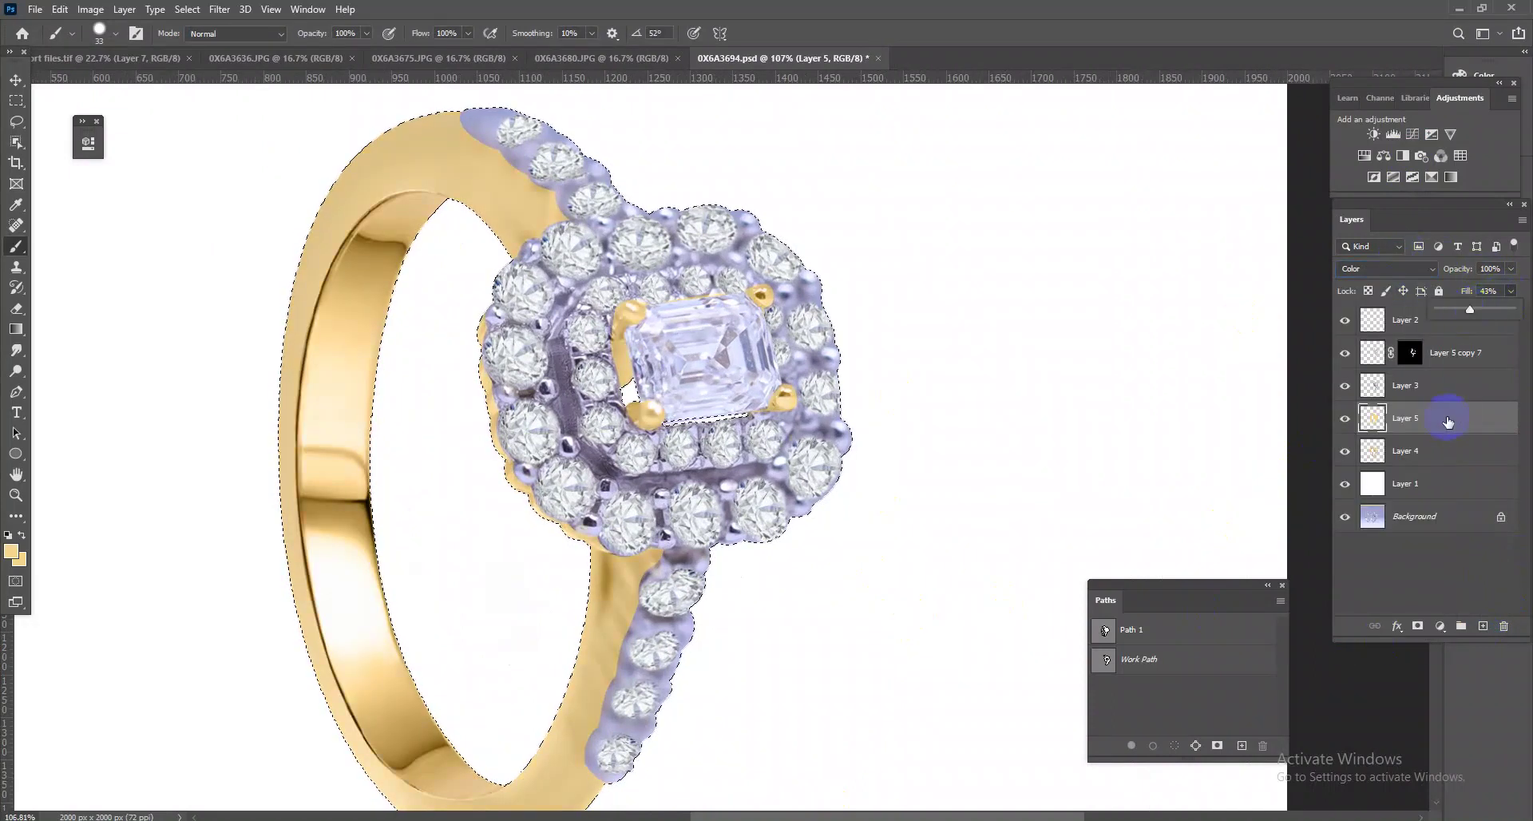
{"action": "key", "text": "ctrl+e"}
- Add Layer 6 above Layer 3 with pale grey from the reference sheet, blended as Color
{"action": "left_click", "coordinate": [1386, 386]}
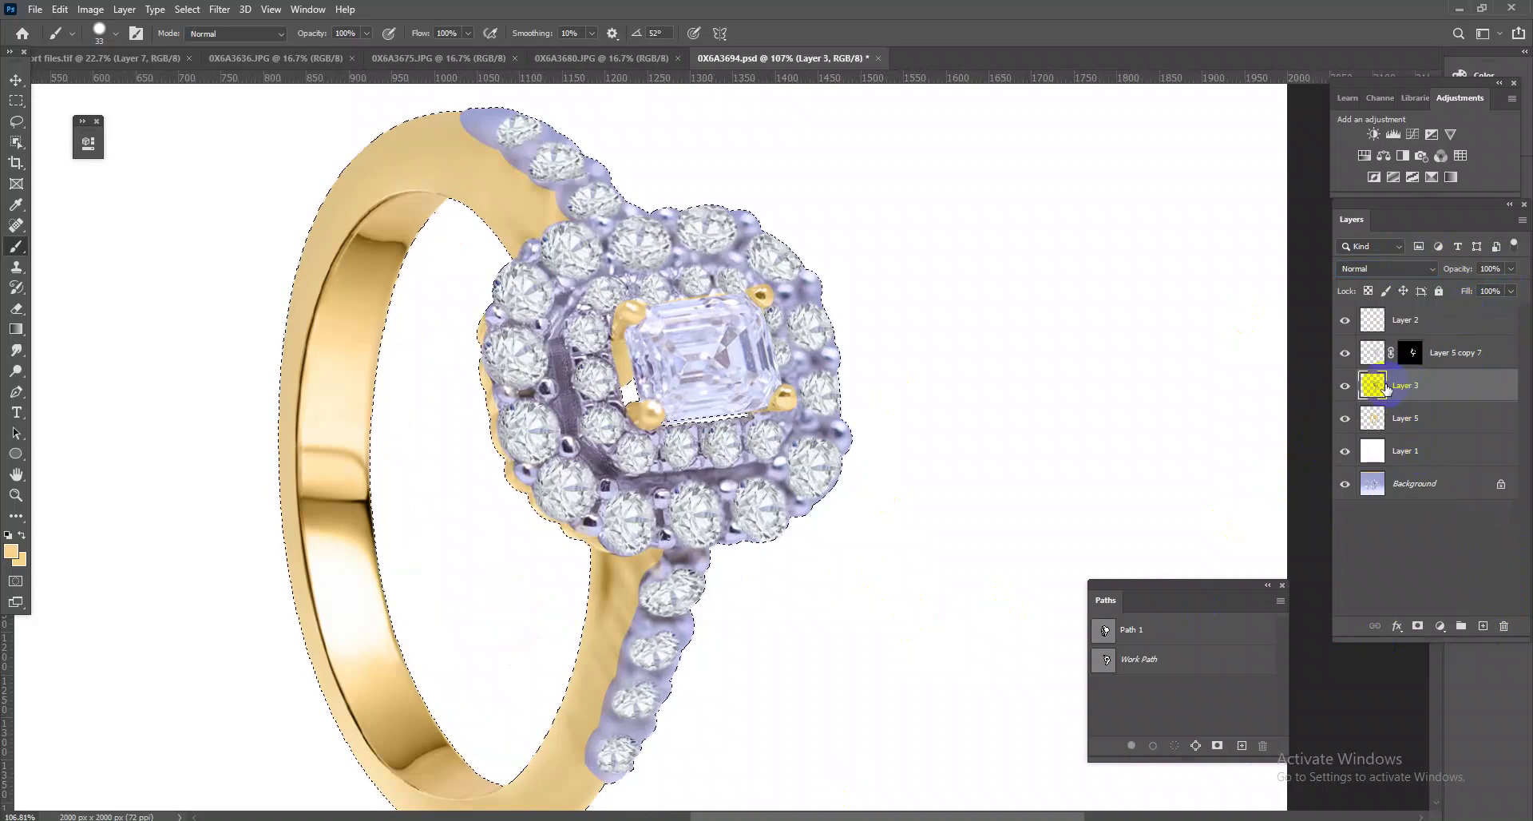
{"action": "left_click", "coordinate": [1481, 626]}
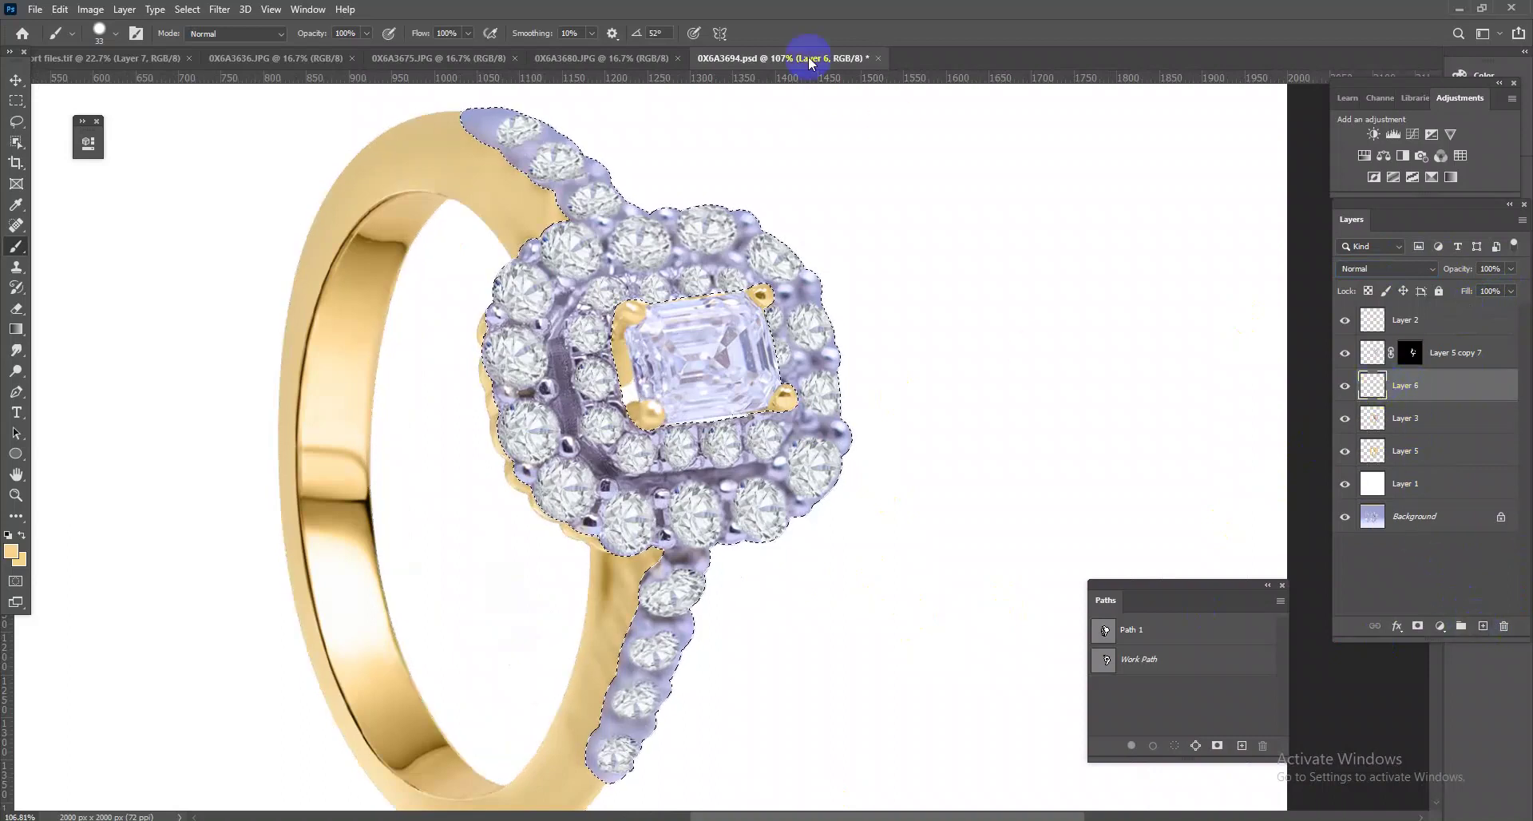
{"action": "left_click", "coordinate": [91, 59]}
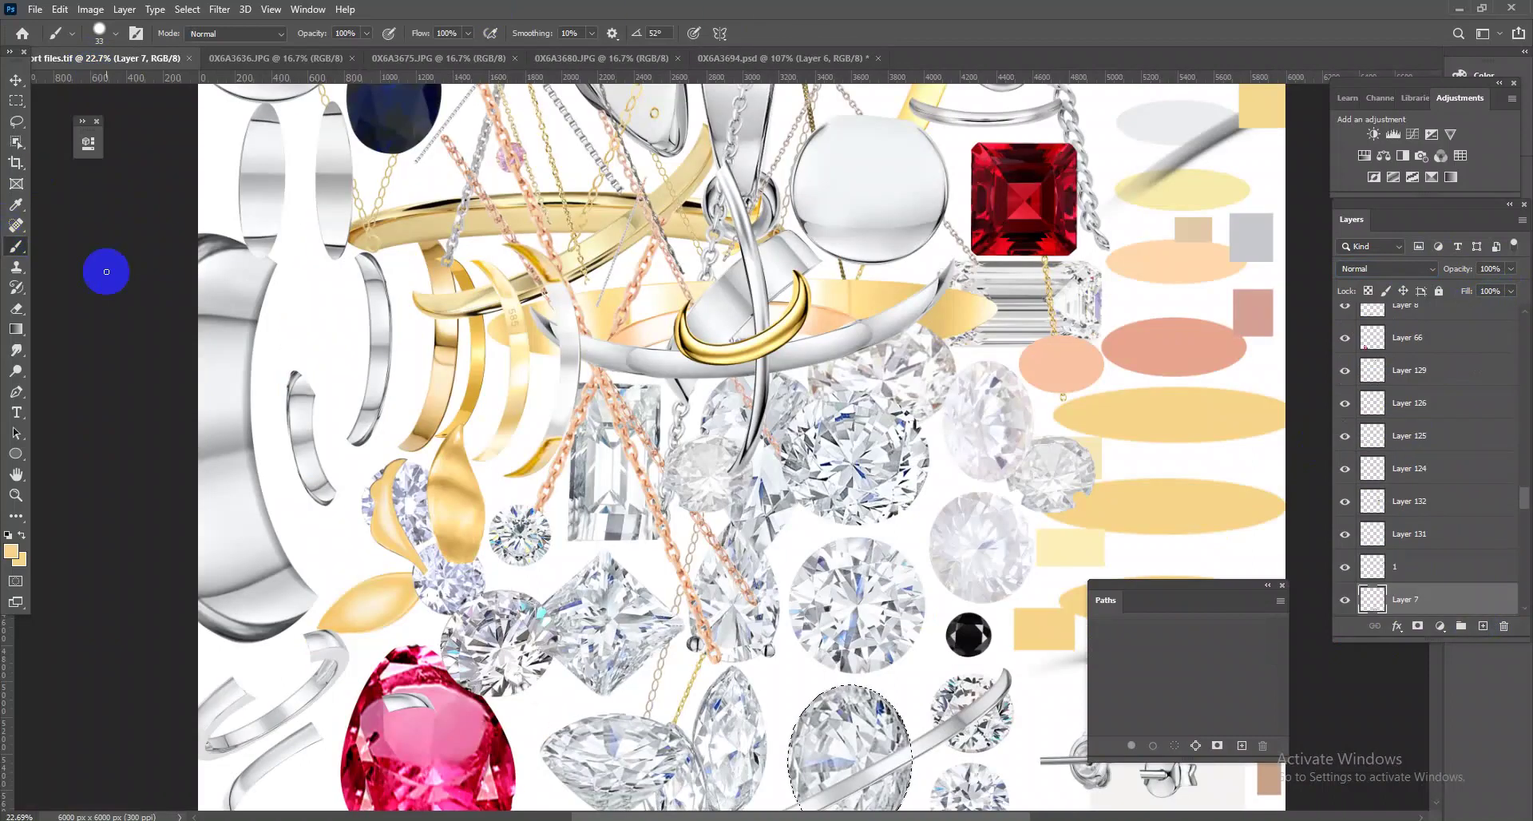
{"action": "scroll", "coordinate": [695, 415], "scroll_direction": "down", "scroll_amount": 2}
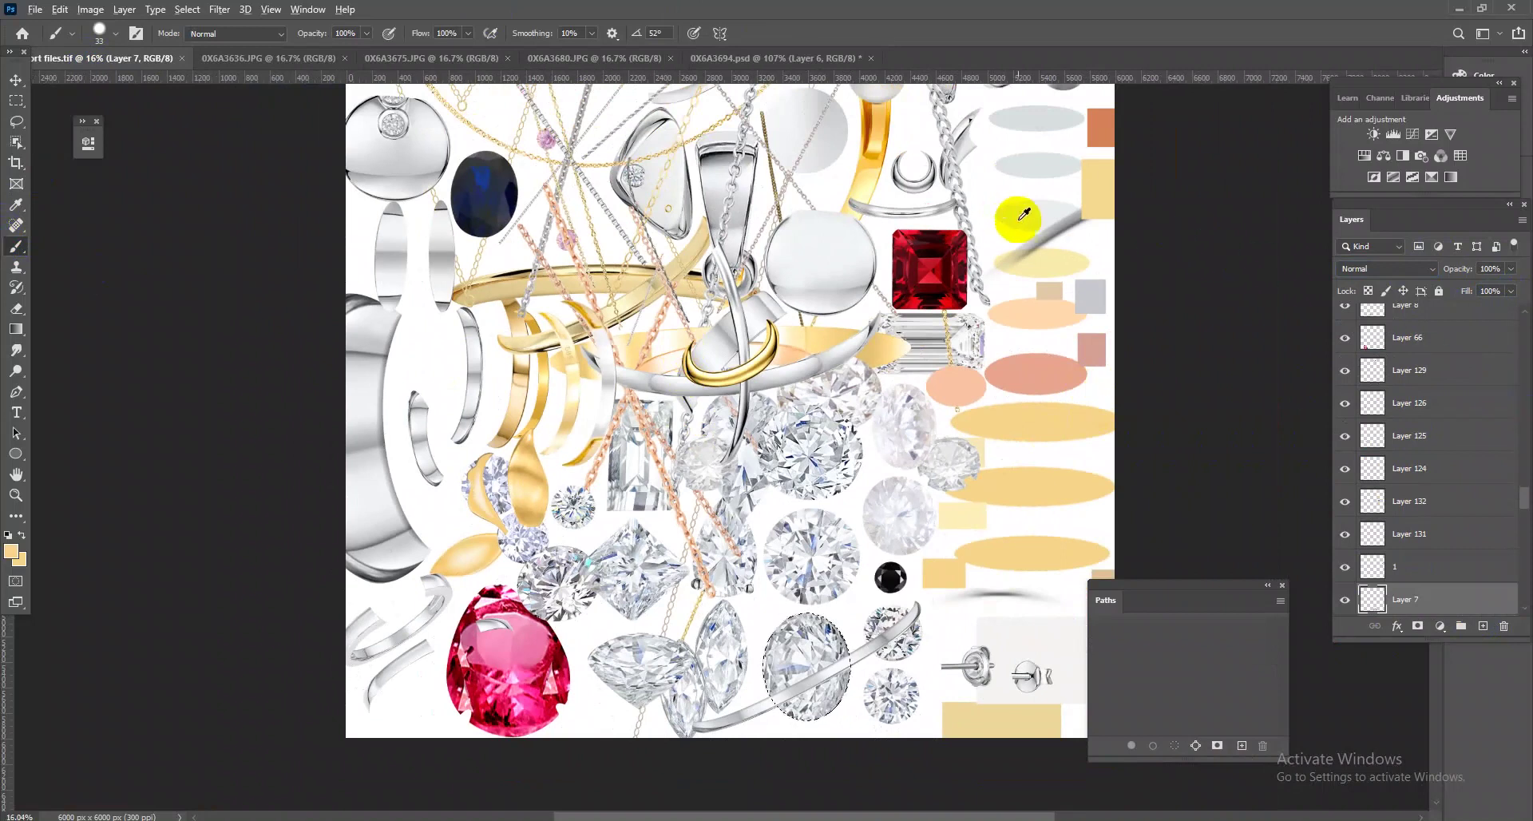
{"action": "left_click", "coordinate": [790, 58]}
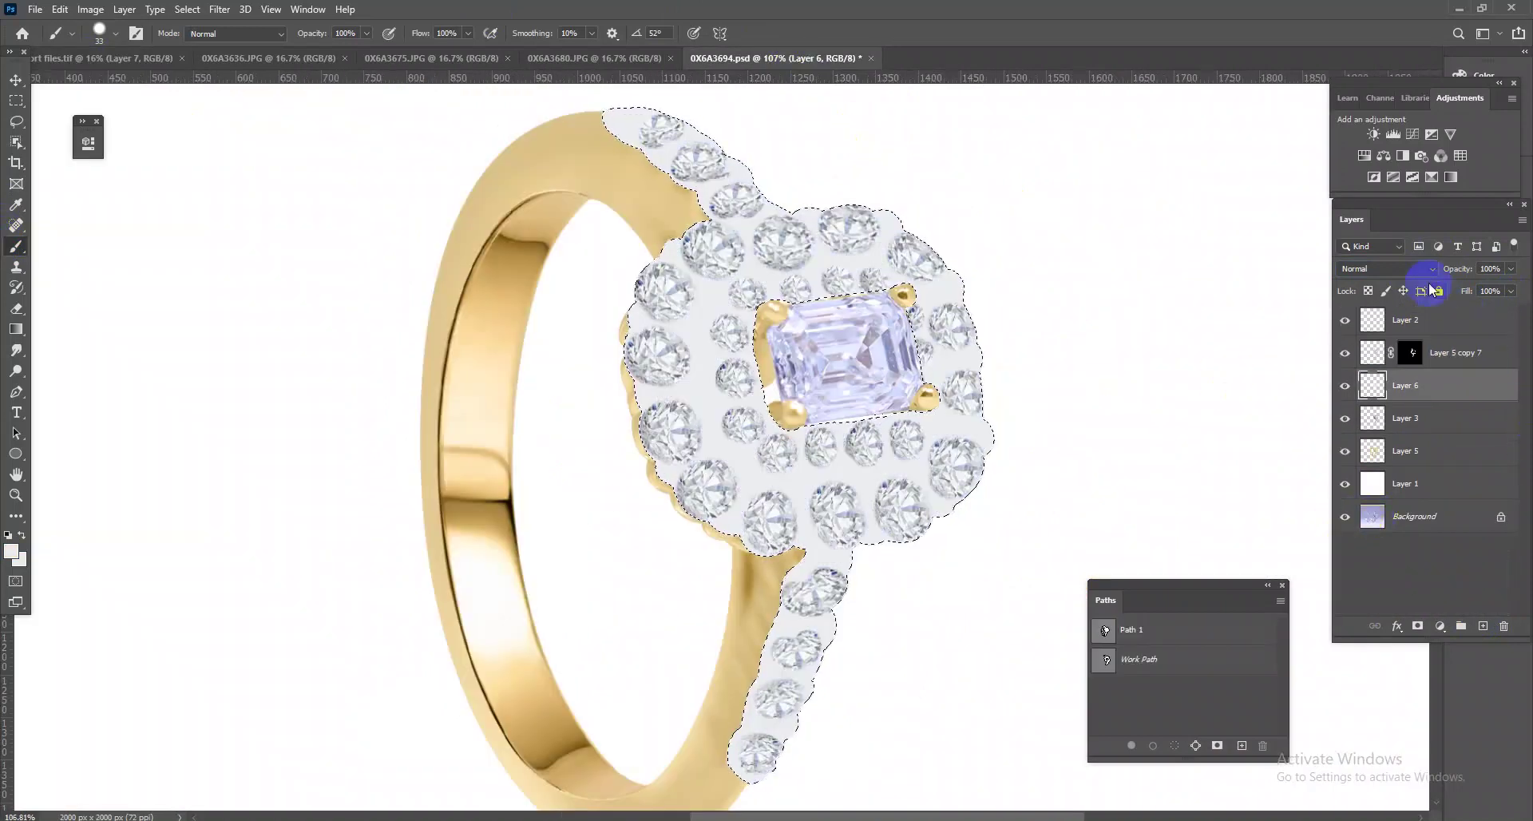
{"action": "left_click", "coordinate": [1389, 269]}
{"action": "left_click", "coordinate": [1375, 643]}
{"action": "key", "text": "ctrl+e"}
{"action": "scroll", "coordinate": [822, 456], "scroll_direction": "down", "scroll_amount": 2}
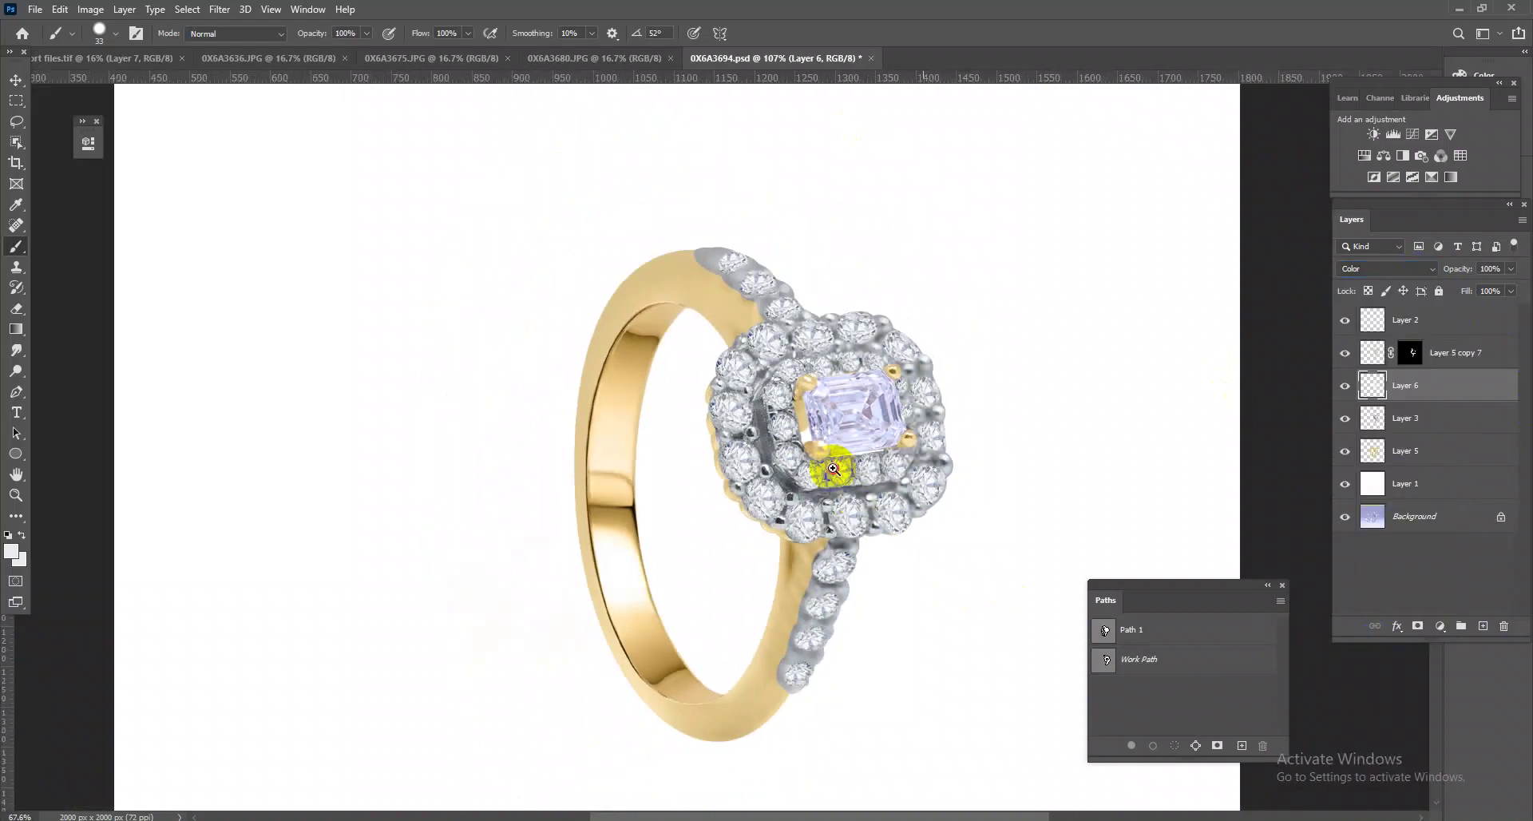
- Try a brightening Curves adjustment, then delete it
{"action": "left_click", "coordinate": [1412, 134]}
{"action": "left_click_drag", "start_coordinate": [249, 286], "coordinate": [237, 267]}
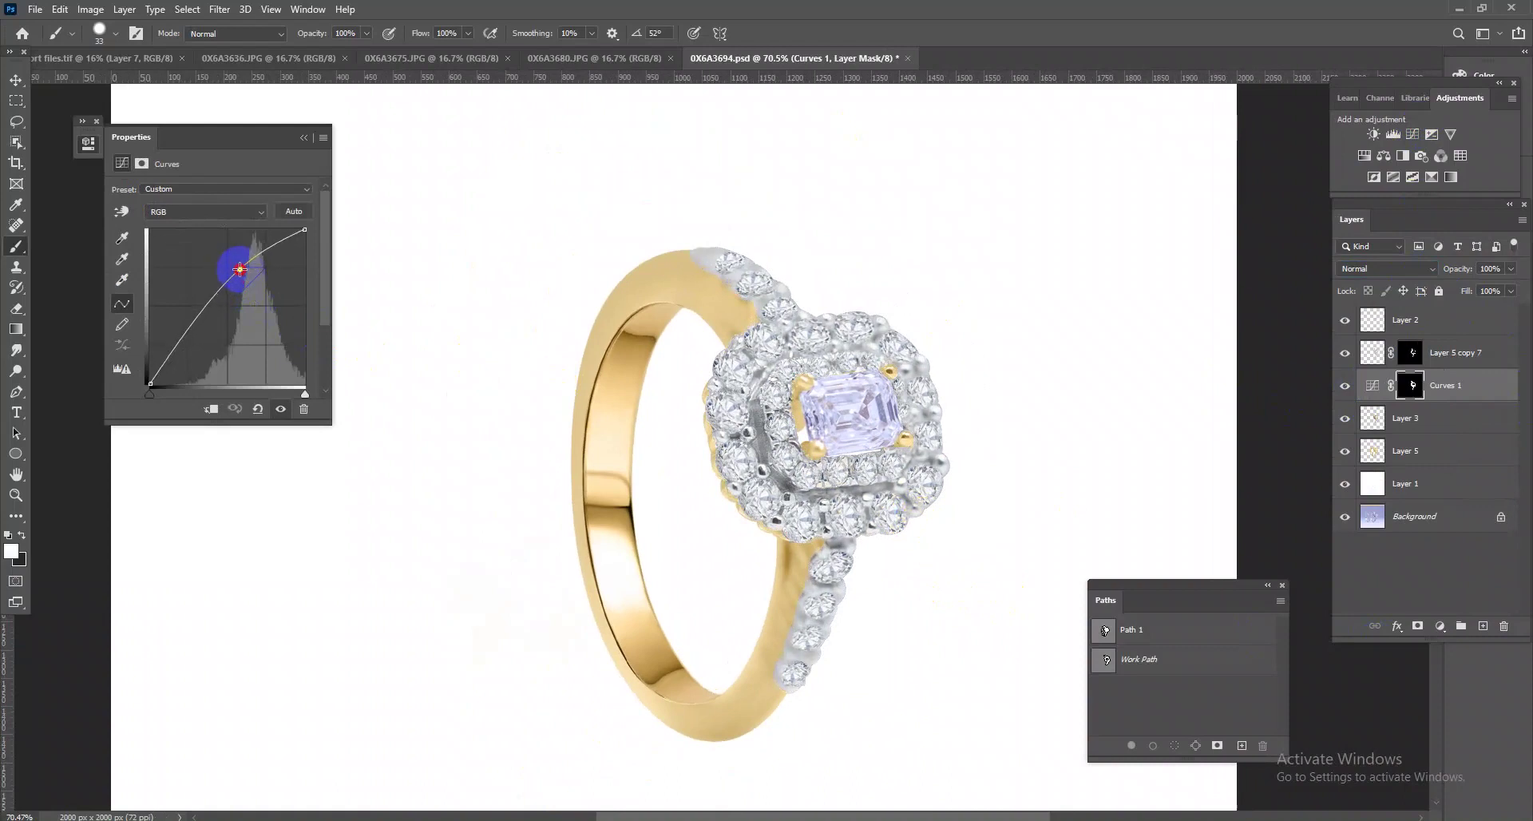
{"action": "left_click", "coordinate": [303, 137]}
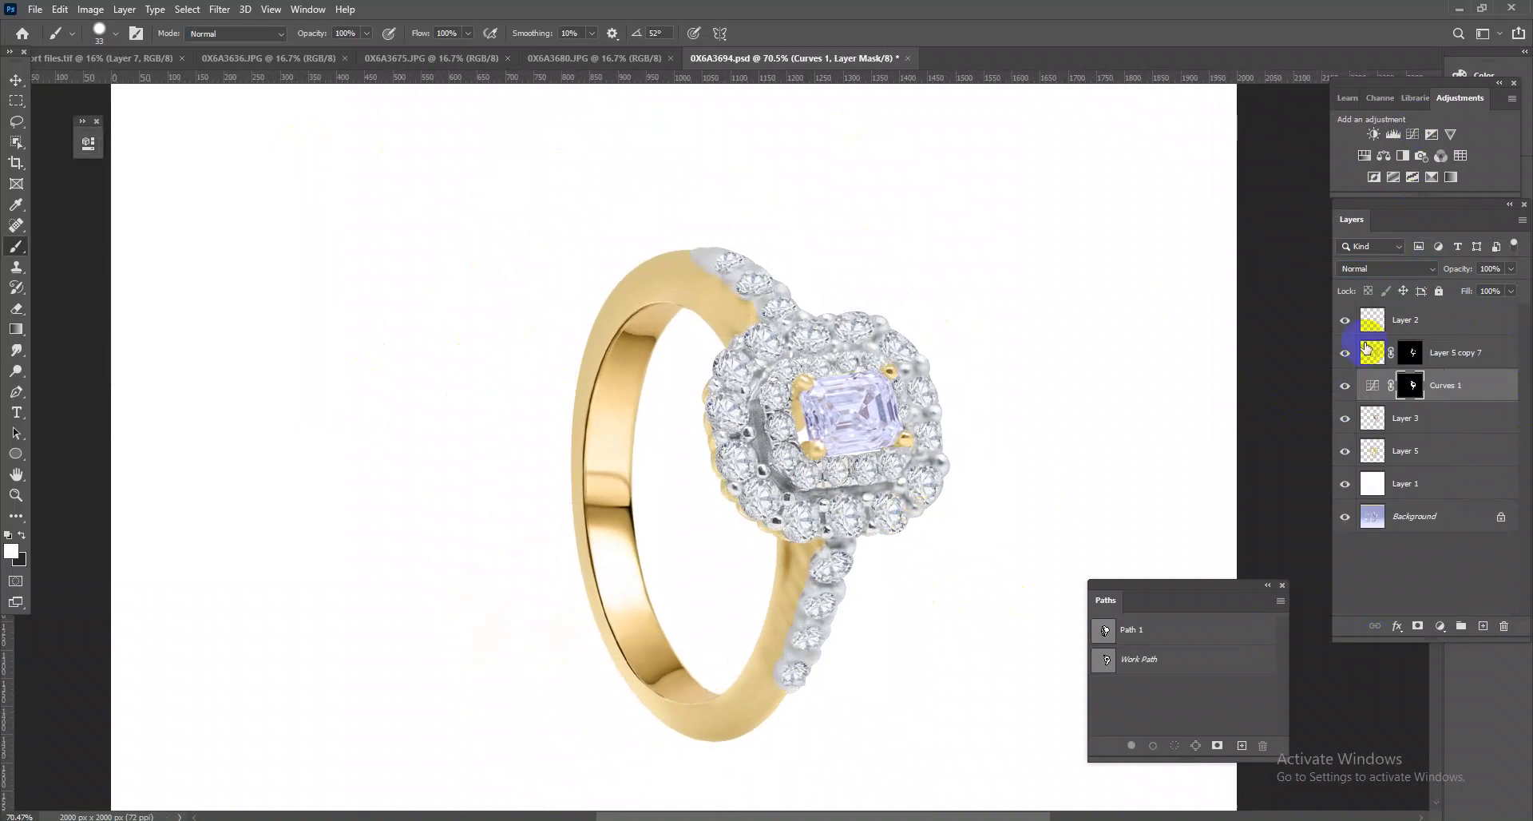
{"action": "key", "text": "Delete"}
{"action": "scroll", "coordinate": [889, 419], "scroll_direction": "up", "scroll_amount": 1}
{"action": "scroll", "coordinate": [890, 418], "scroll_direction": "up", "scroll_amount": 2}
{"action": "scroll", "coordinate": [923, 529], "scroll_direction": "down", "scroll_amount": 1}
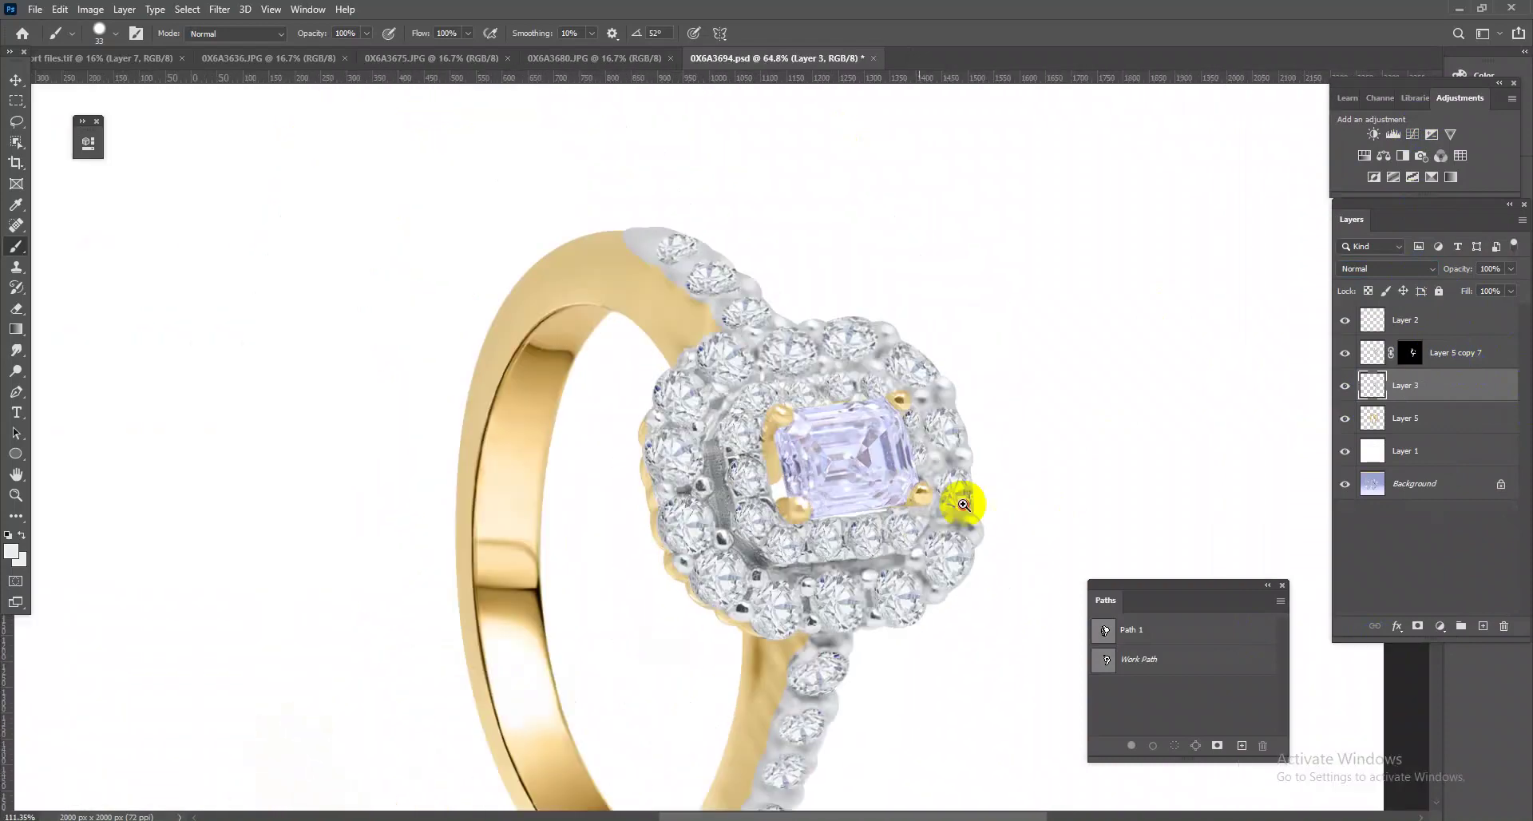
{"action": "scroll", "coordinate": [961, 499], "scroll_direction": "up", "scroll_amount": 1}
- Try a Vibrance adjustment above Layer 2, then delete it
{"action": "left_click", "coordinate": [1402, 323]}
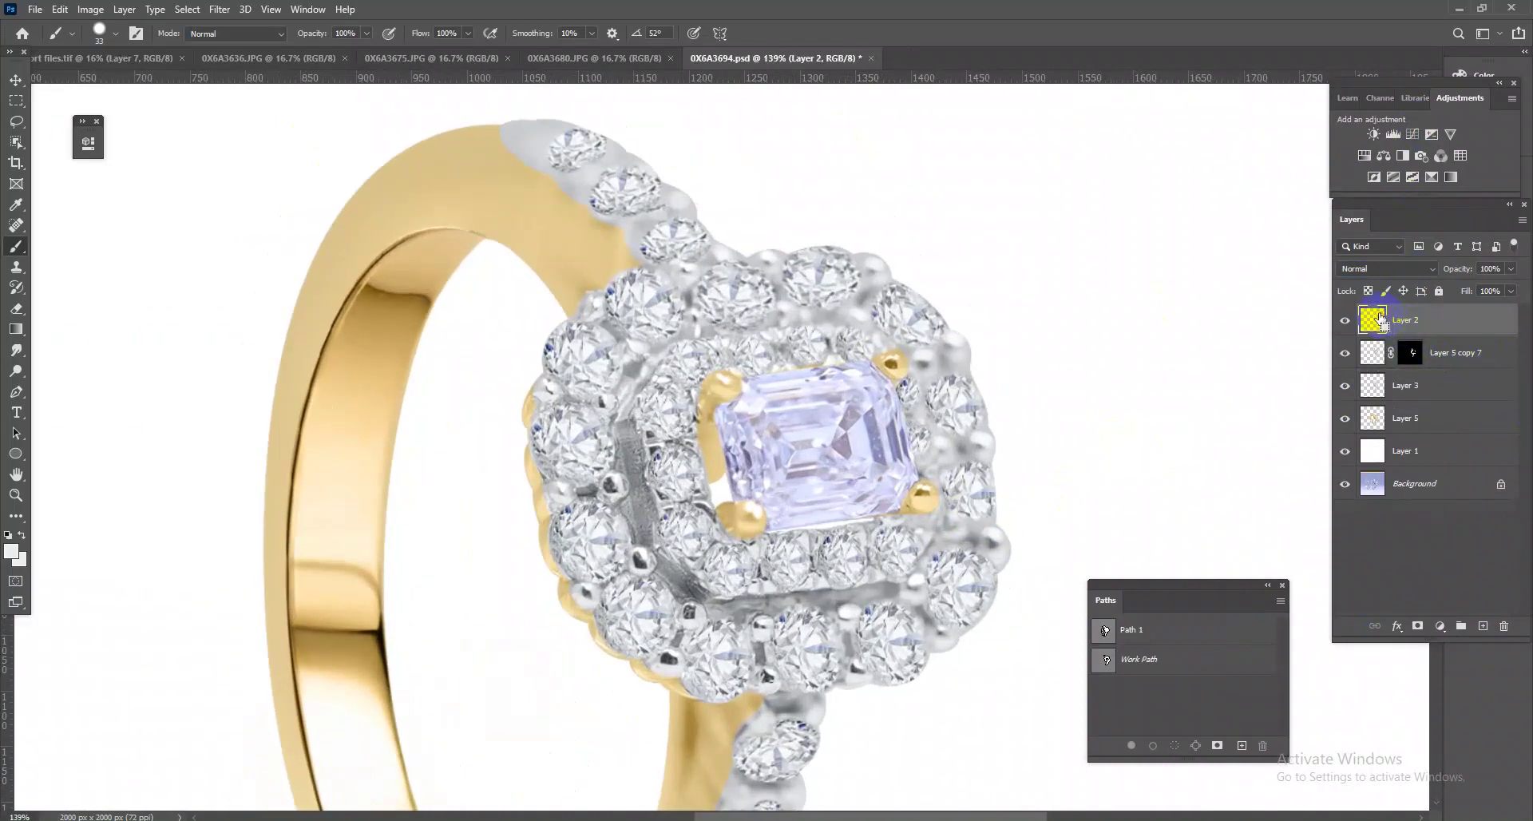
{"action": "left_click", "coordinate": [1450, 136]}
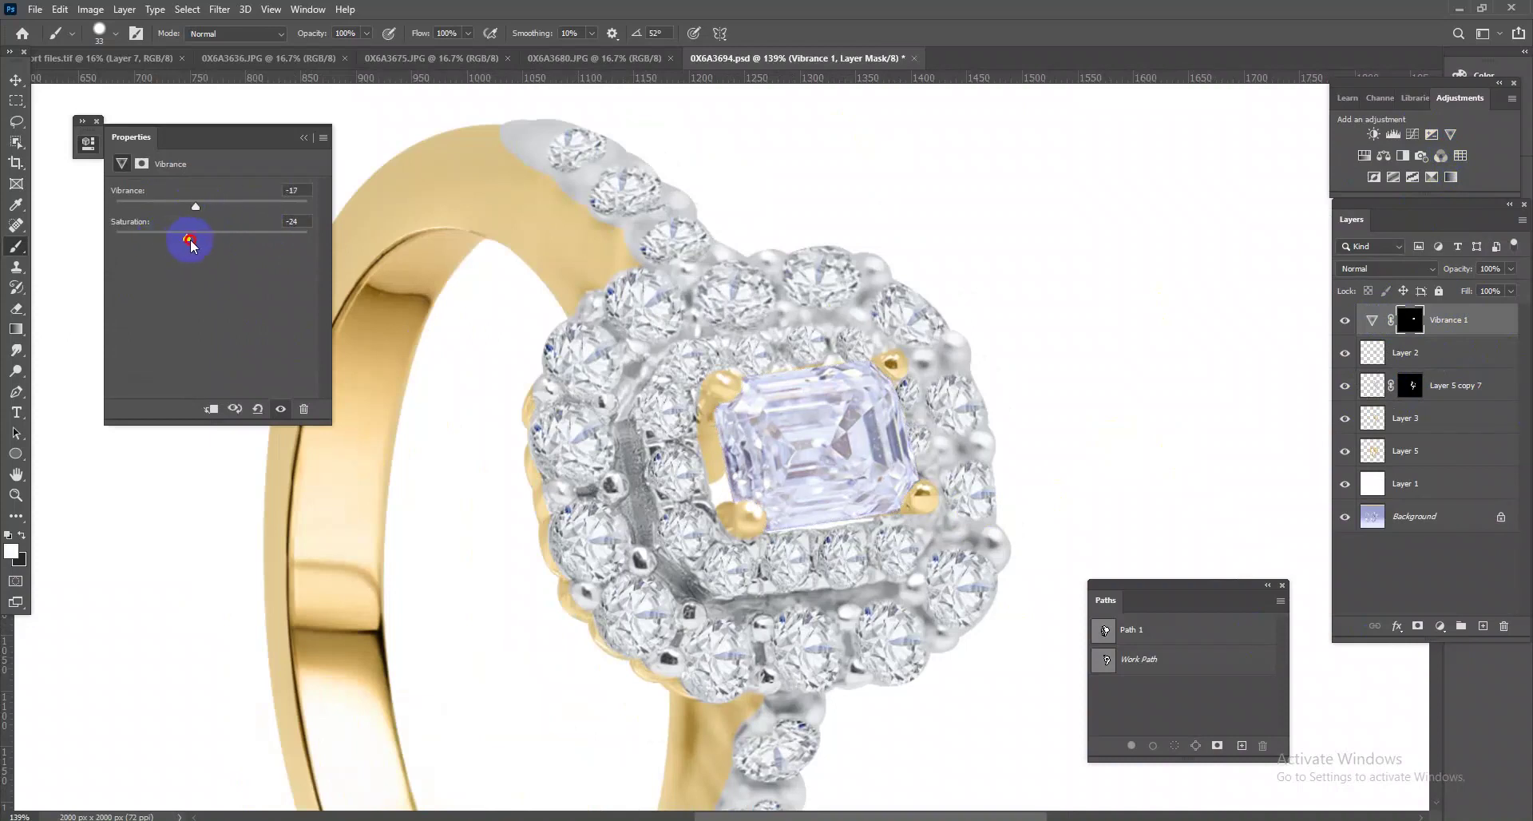
{"action": "left_click", "coordinate": [323, 139]}
{"action": "scroll", "coordinate": [563, 263], "scroll_direction": "down", "scroll_amount": 5}
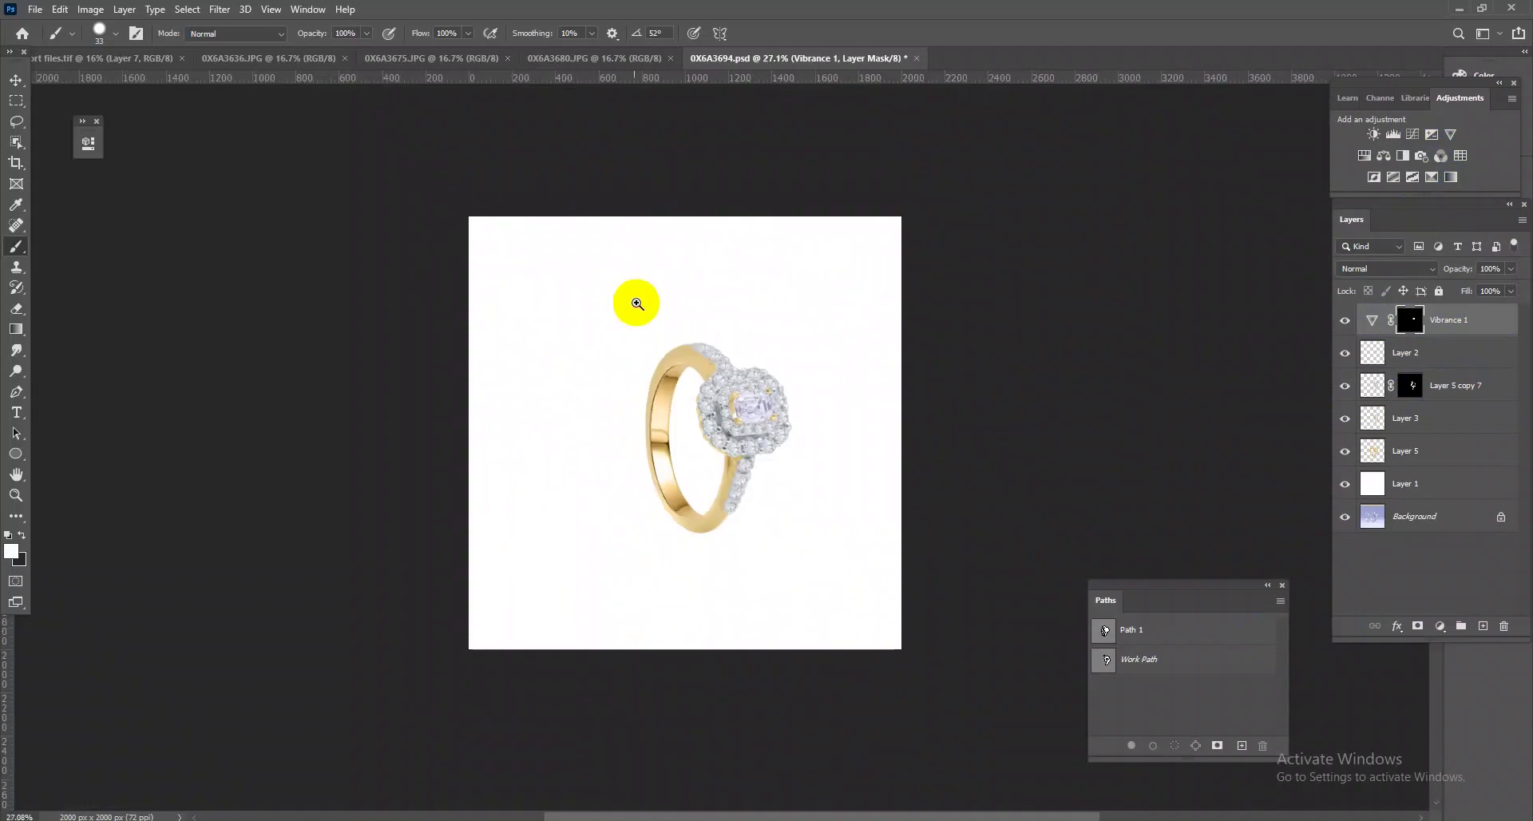
{"action": "key", "text": "Delete"}
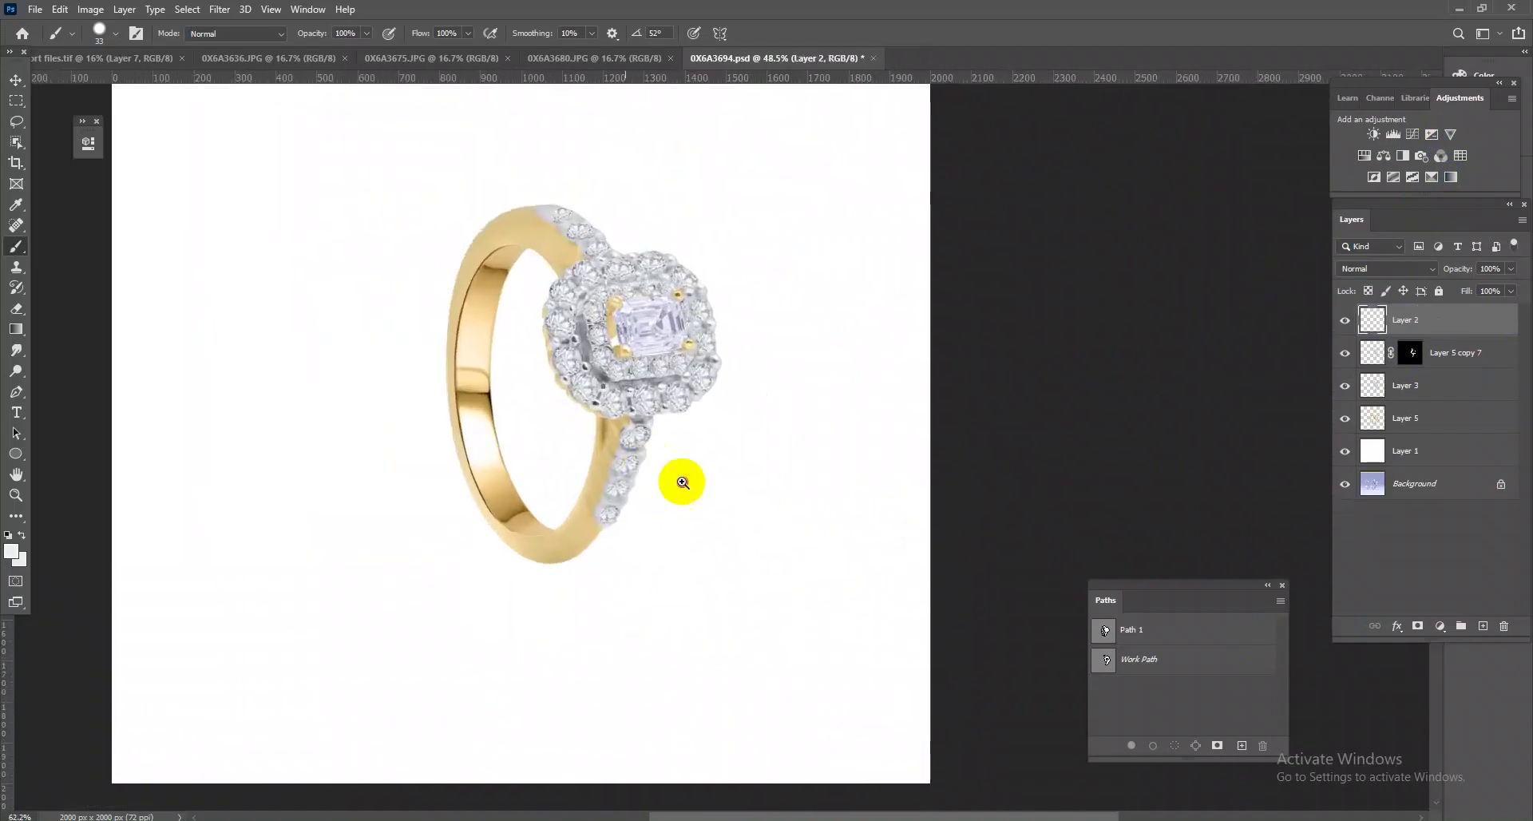
- Zoom in on the ring shank and select Layer 3
{"action": "scroll", "coordinate": [684, 482], "scroll_direction": "up", "scroll_amount": 5}
{"action": "scroll", "coordinate": [790, 537], "scroll_direction": "down", "scroll_amount": 3}
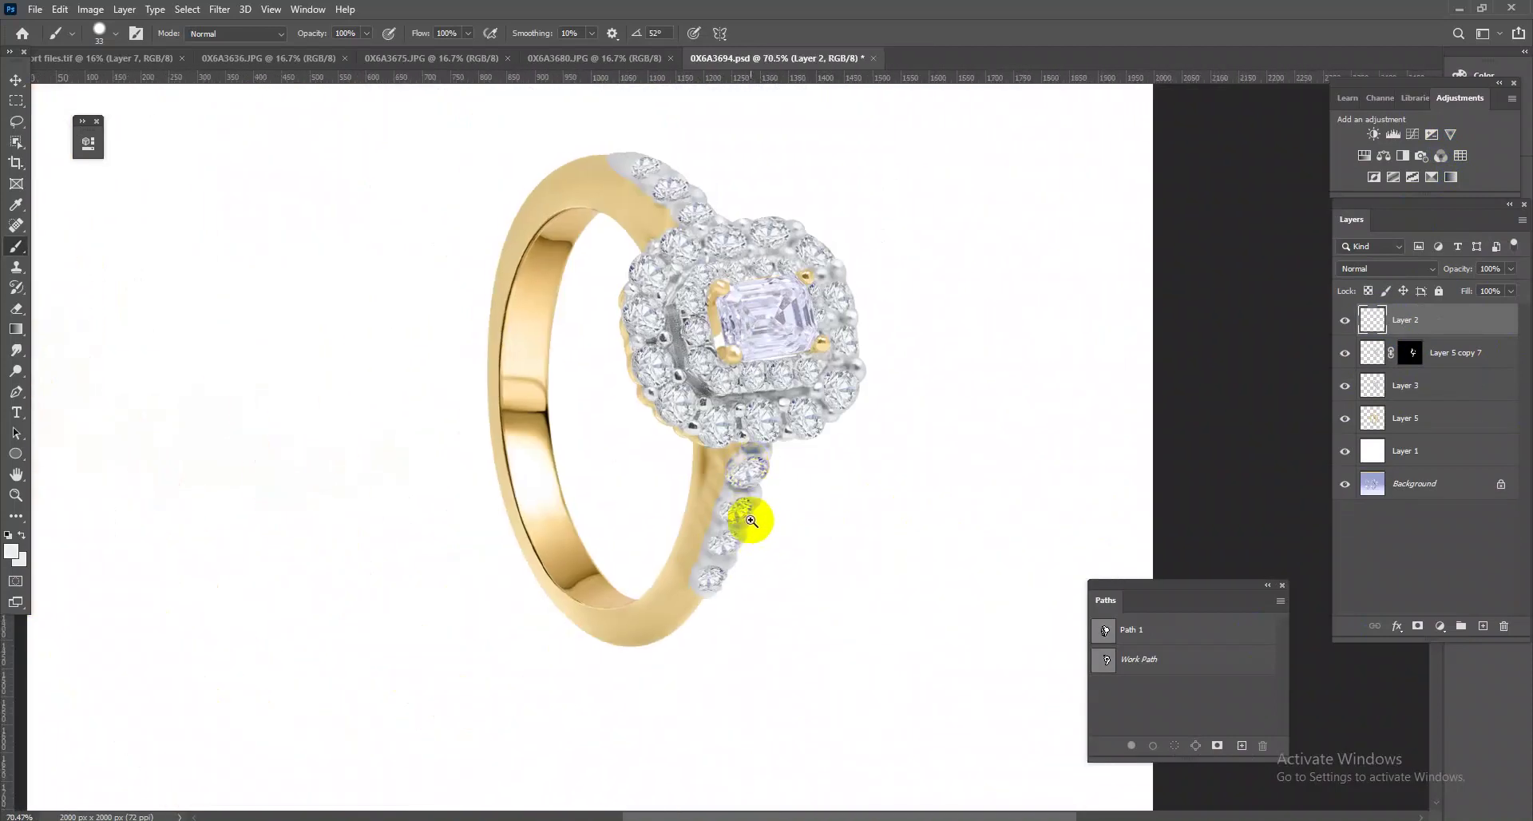
{"action": "scroll", "coordinate": [753, 521], "scroll_direction": "down", "scroll_amount": 1}
{"action": "scroll", "coordinate": [726, 575], "scroll_direction": "up", "scroll_amount": 1}
{"action": "scroll", "coordinate": [754, 357], "scroll_direction": "up", "scroll_amount": 2}
{"action": "scroll", "coordinate": [788, 370], "scroll_direction": "down", "scroll_amount": 2}
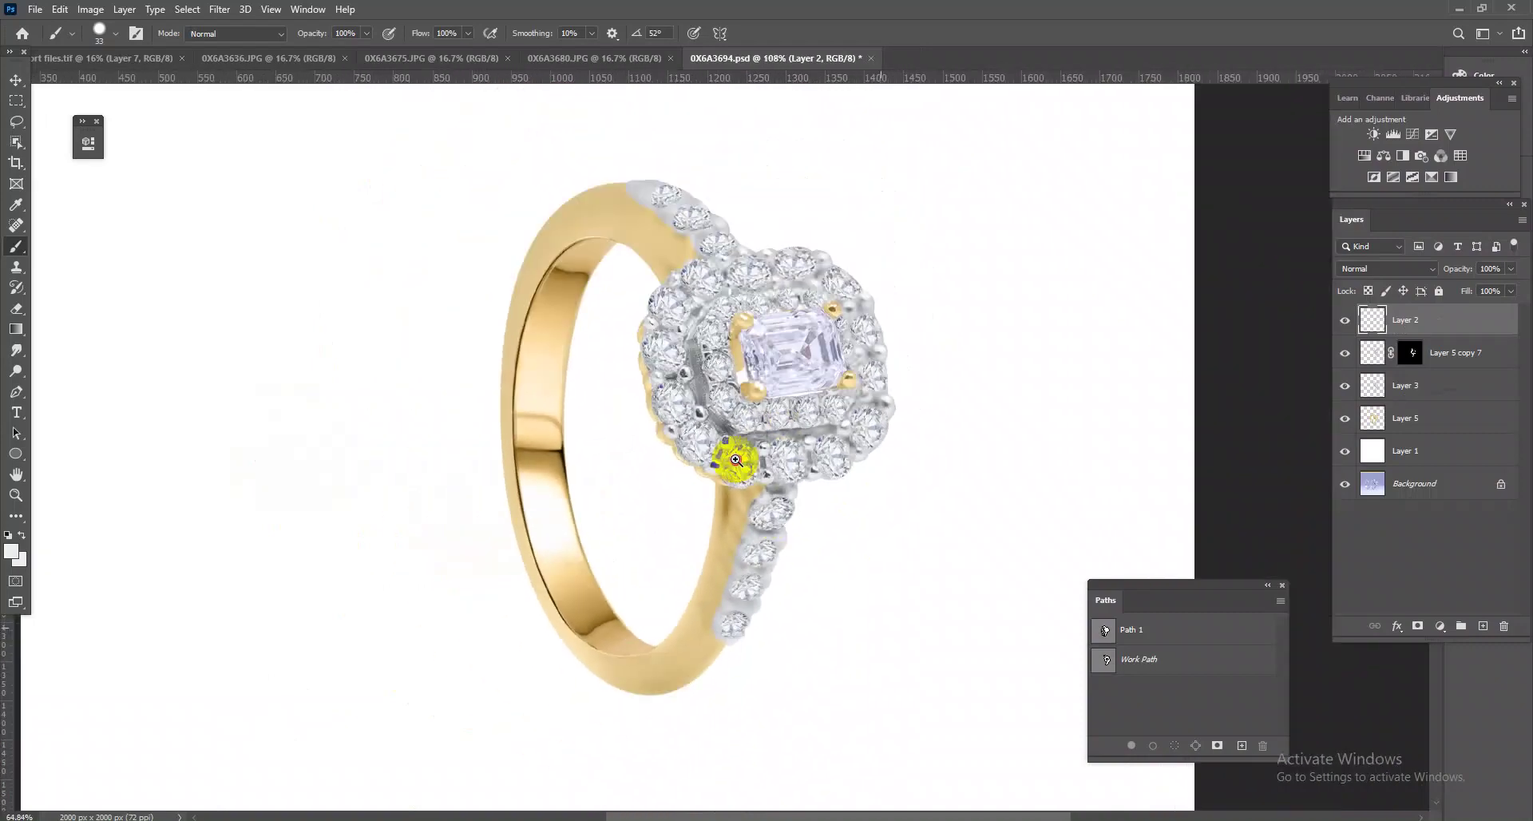
{"action": "scroll", "coordinate": [736, 456], "scroll_direction": "down", "scroll_amount": 1}
{"action": "scroll", "coordinate": [760, 521], "scroll_direction": "down", "scroll_amount": 1}
{"action": "scroll", "coordinate": [751, 535], "scroll_direction": "up", "scroll_amount": 1}
{"action": "scroll", "coordinate": [767, 599], "scroll_direction": "up", "scroll_amount": 1}
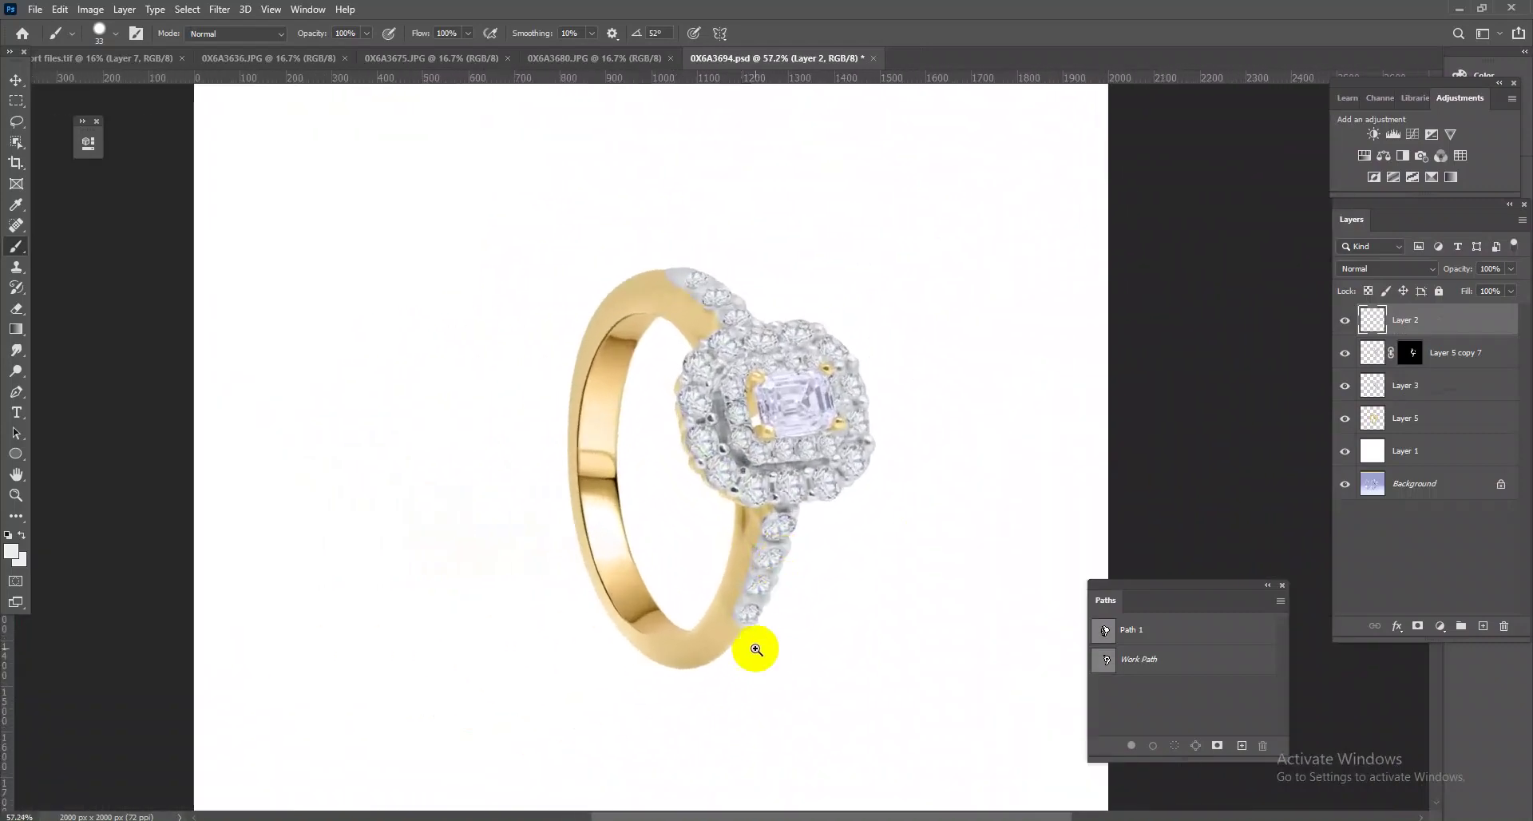
{"action": "scroll", "coordinate": [767, 644], "scroll_direction": "up", "scroll_amount": 3}
{"action": "left_click", "coordinate": [1369, 409]}
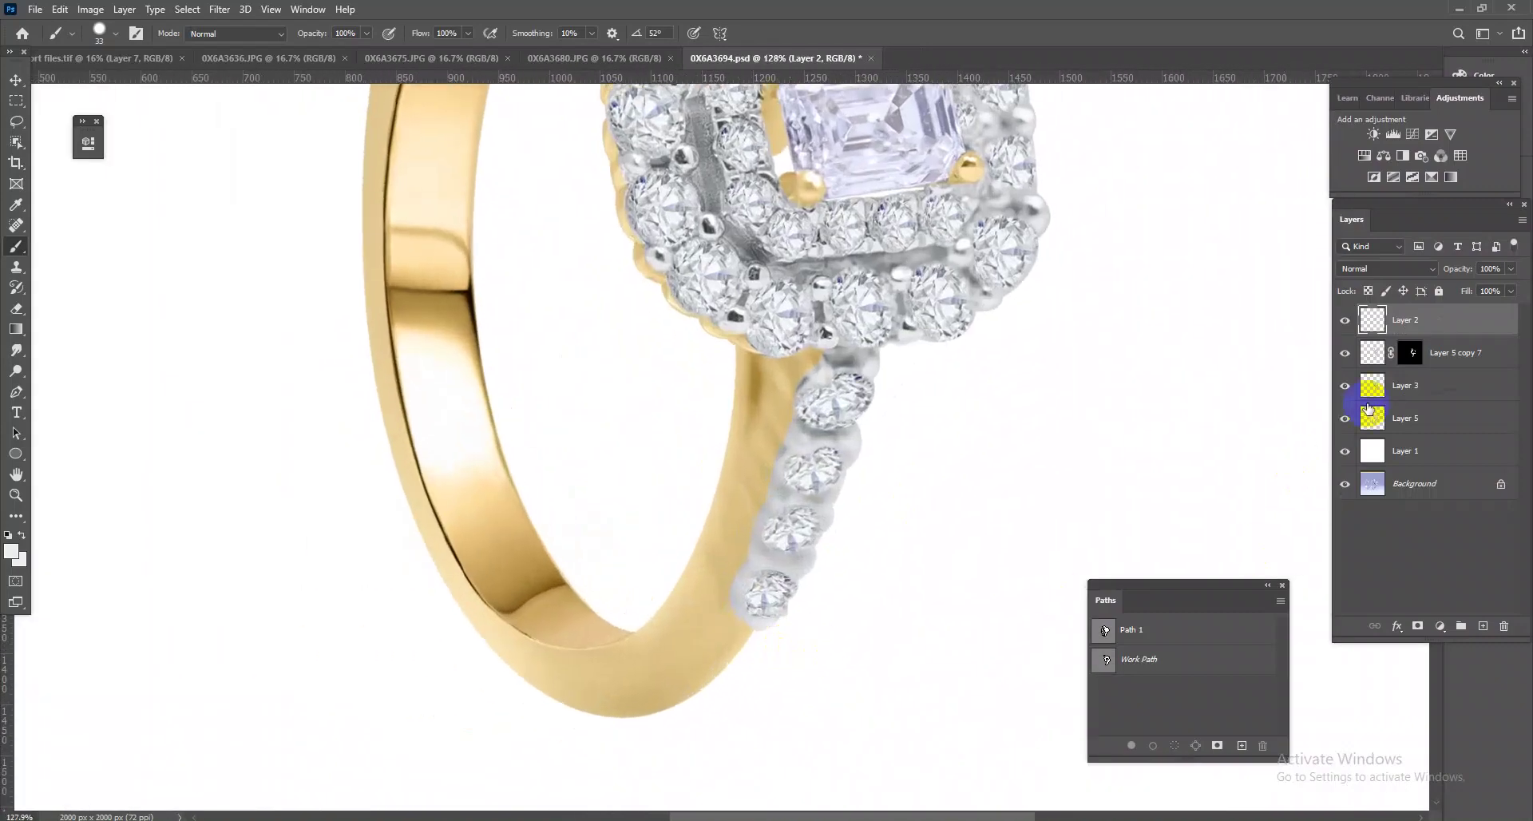
- Erase Layer 3's stray edge where the halo meets the shank, then zoom out to the whole ring
{"action": "left_click", "coordinate": [1407, 395]}
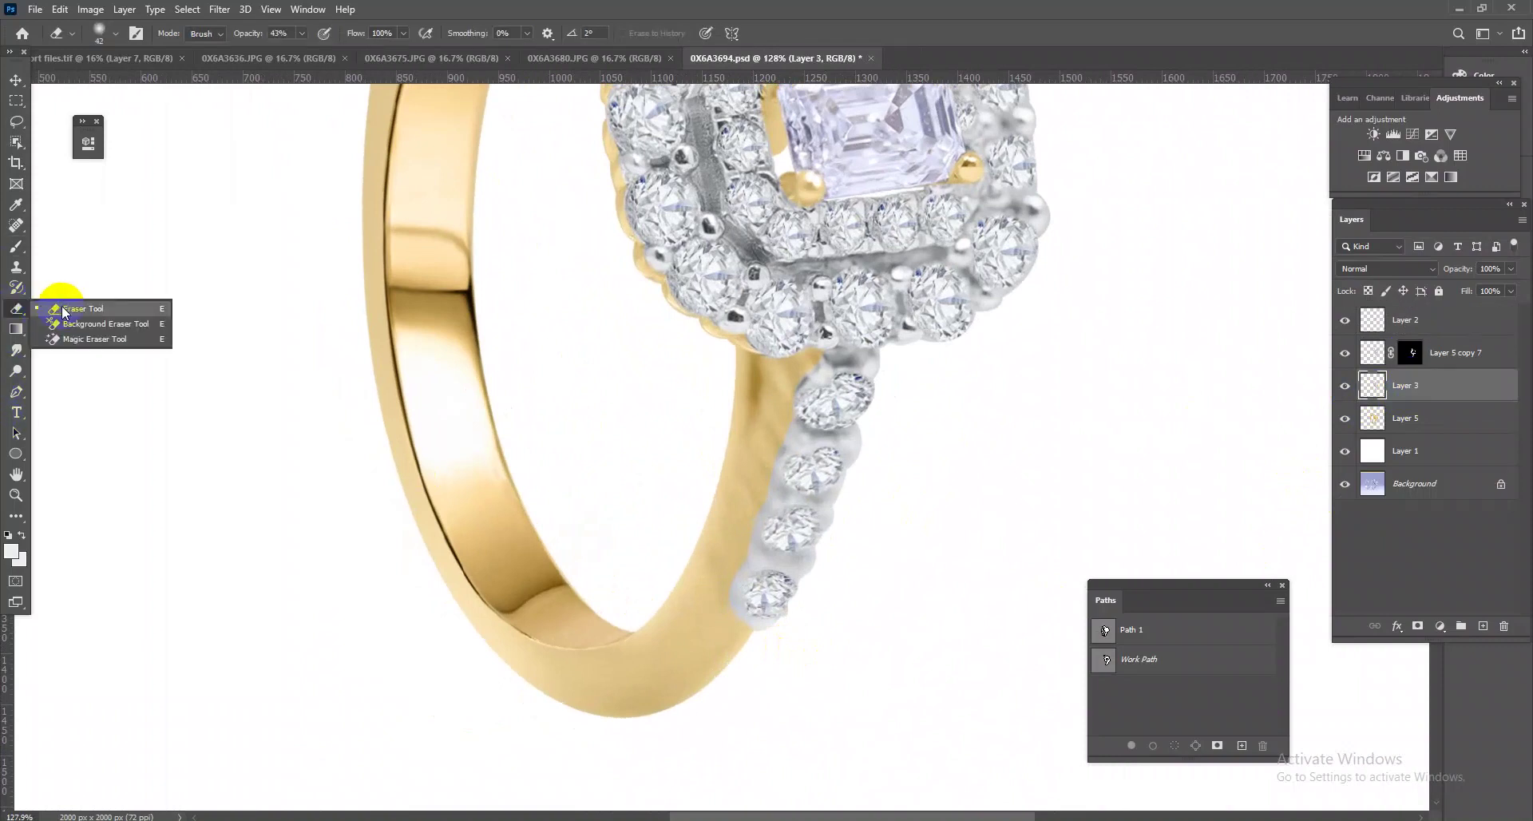
{"action": "left_click_drag", "start_coordinate": [16, 311], "coordinate": [50, 305]}
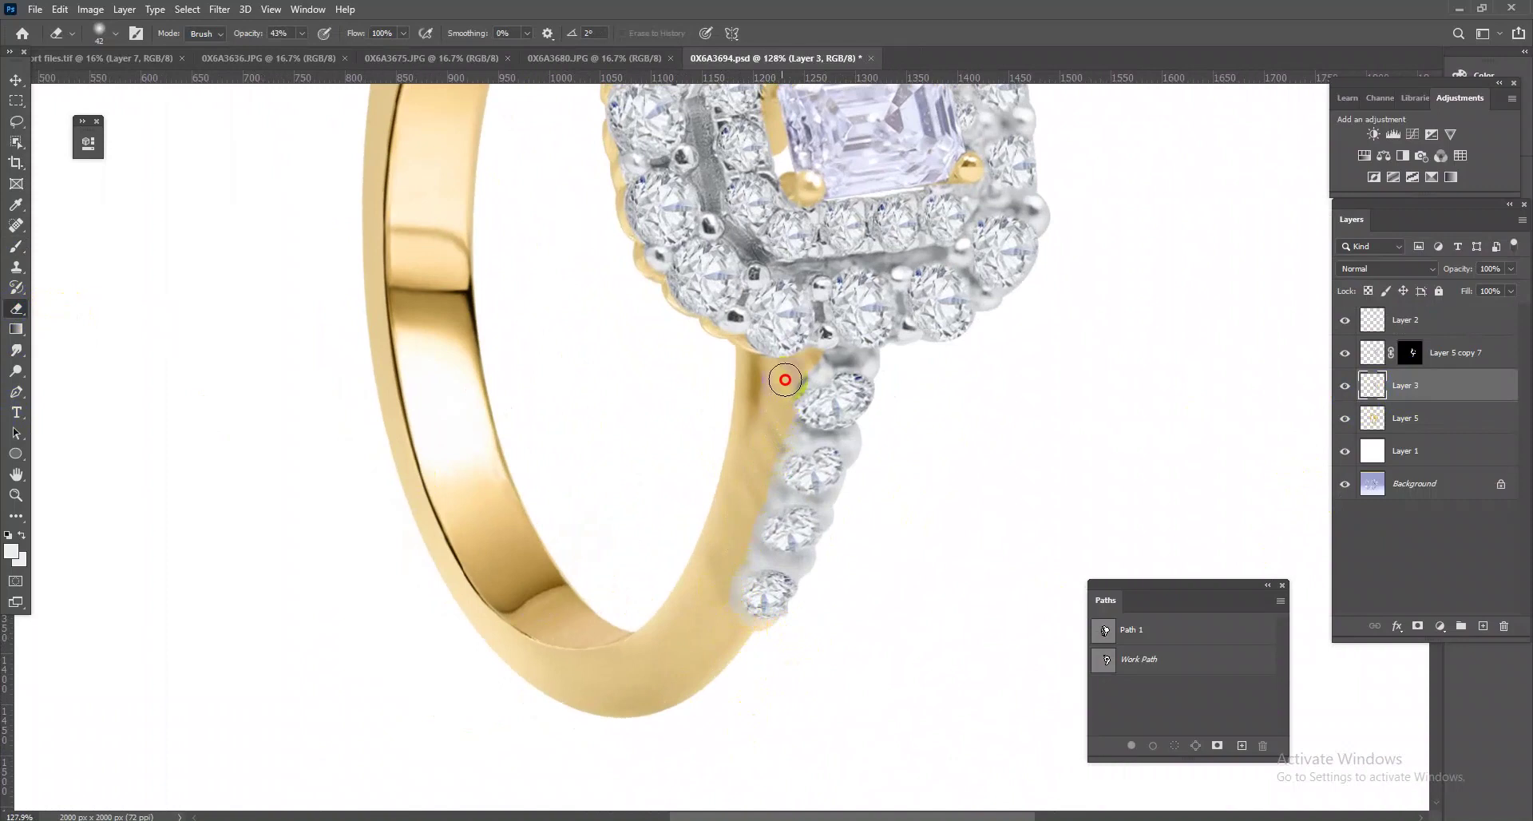
{"action": "mouse_move", "coordinate": [771, 363]}
{"action": "left_mouse_down"}
{"action": "mouse_move", "coordinate": [656, 299]}
{"action": "mouse_move", "coordinate": [745, 551]}
{"action": "left_mouse_up"}
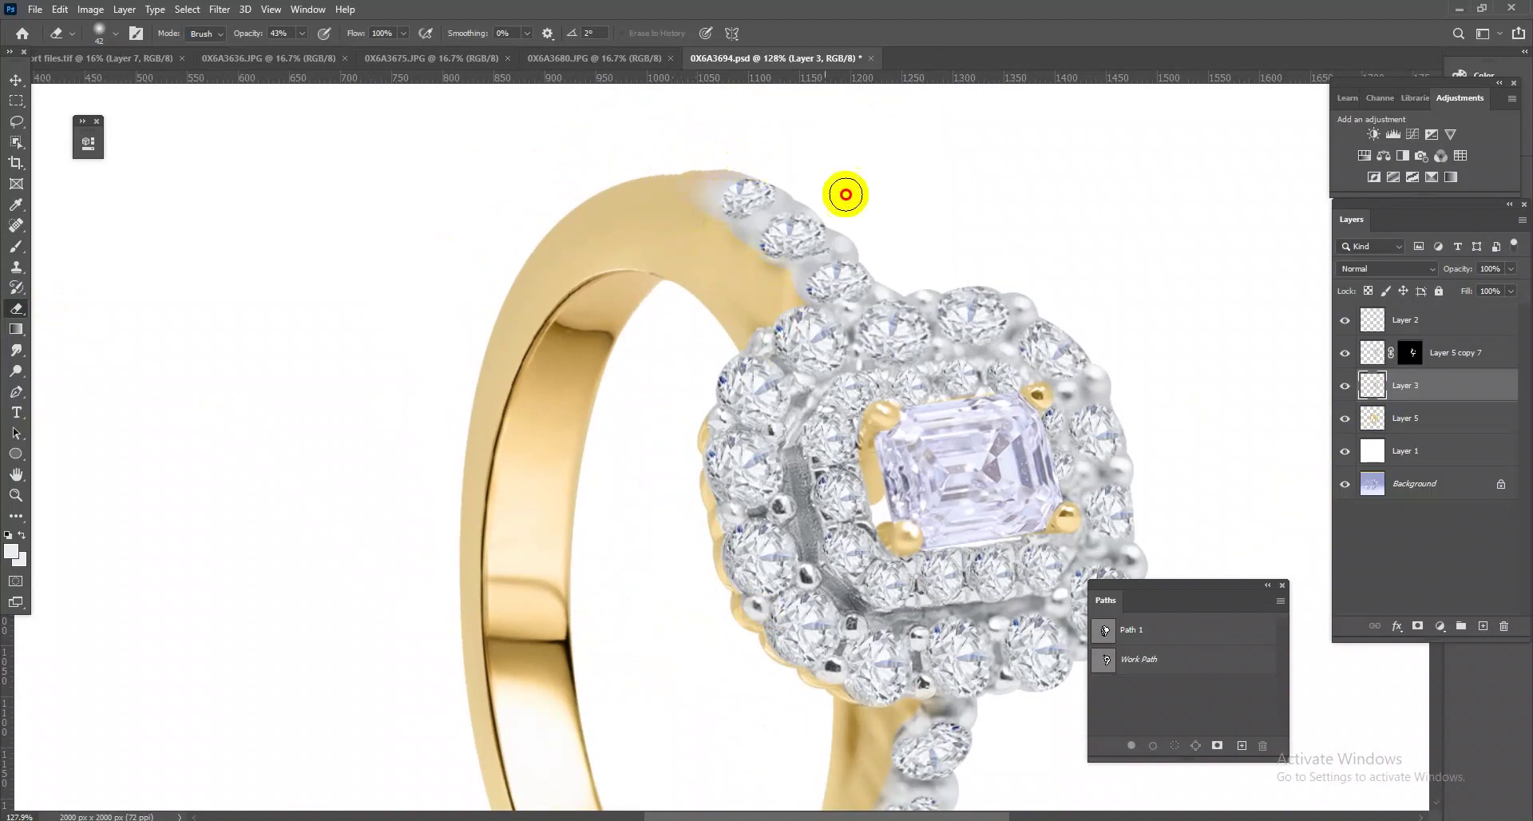
{"action": "mouse_move", "coordinate": [989, 267]}
{"action": "left_mouse_down"}
{"action": "mouse_move", "coordinate": [902, 287]}
{"action": "mouse_move", "coordinate": [959, 411]}
{"action": "mouse_move", "coordinate": [872, 479]}
{"action": "mouse_move", "coordinate": [931, 615]}
{"action": "mouse_move", "coordinate": [900, 559]}
{"action": "left_mouse_up"}
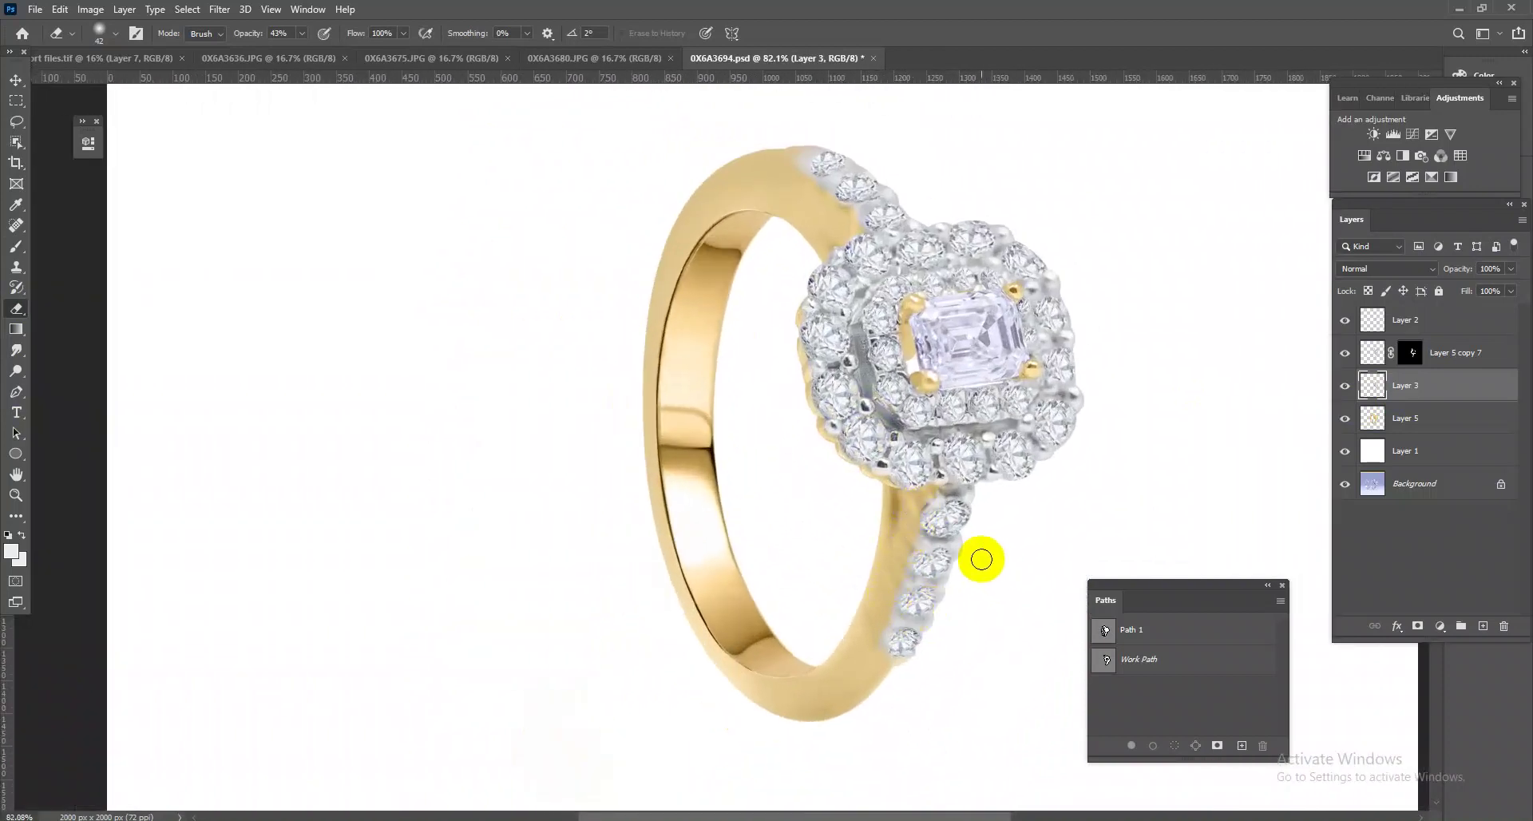
{"action": "mouse_move", "coordinate": [872, 633]}
{"action": "left_mouse_down"}
{"action": "mouse_move", "coordinate": [798, 558]}
{"action": "mouse_move", "coordinate": [846, 559]}
{"action": "mouse_move", "coordinate": [847, 519]}
{"action": "left_mouse_up"}
{"action": "left_click", "coordinate": [1485, 324]}
- Duplicate ring Layers 2–5, merge the copies into one layer, and place it above Layer 1
{"action": "left_click", "coordinate": [1418, 427], "text": "shift"}
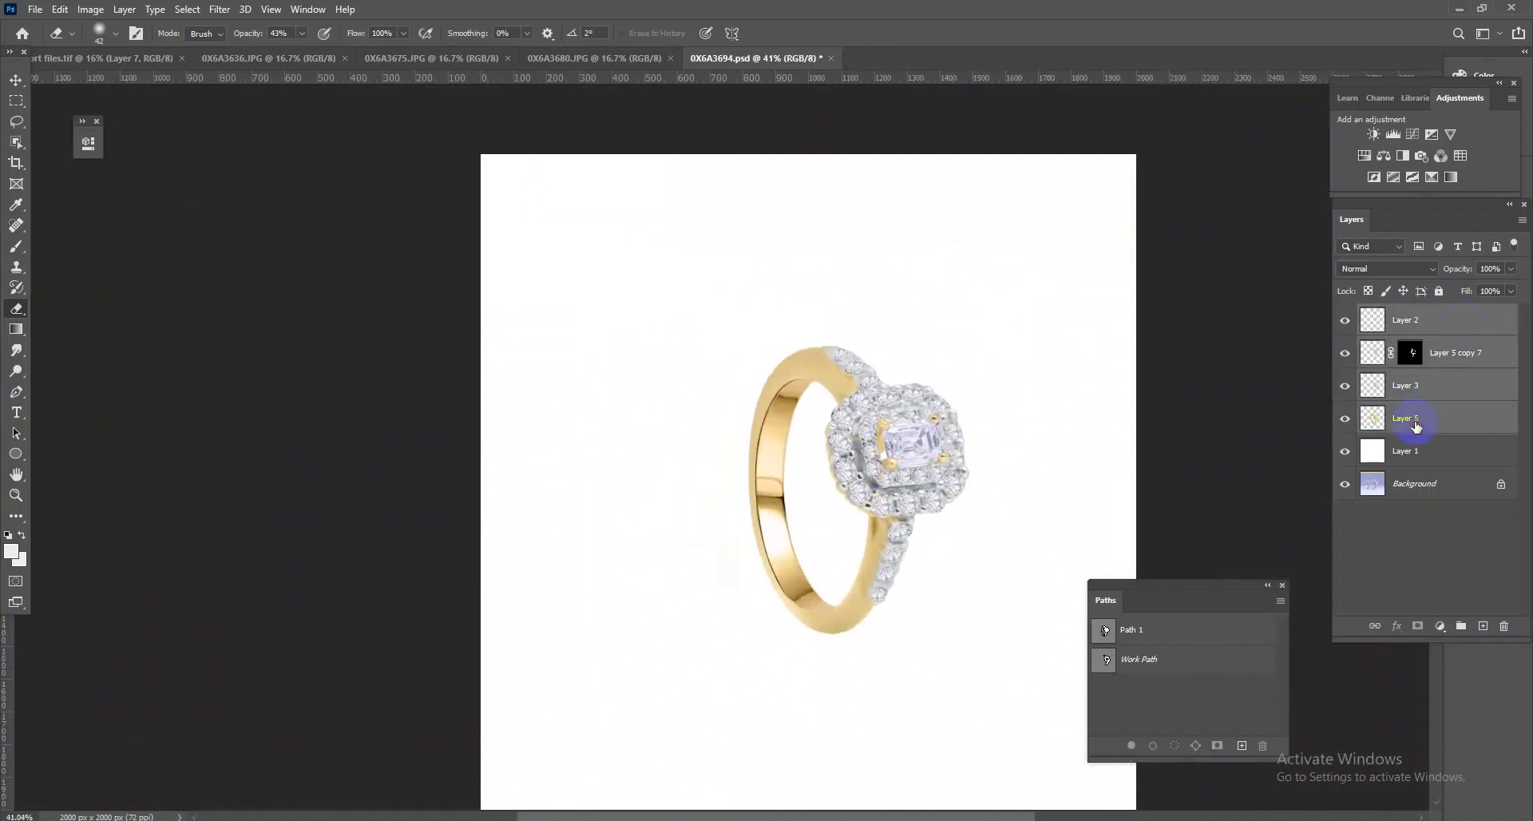
{"action": "key", "text": "ctrl+j"}
{"action": "key", "text": "ctrl+e"}
{"action": "left_click_drag", "start_coordinate": [1414, 323], "coordinate": [1417, 468]}
- Flip the merged ring copy vertically and position it just below the original ring
{"action": "key", "text": "ctrl+t"}
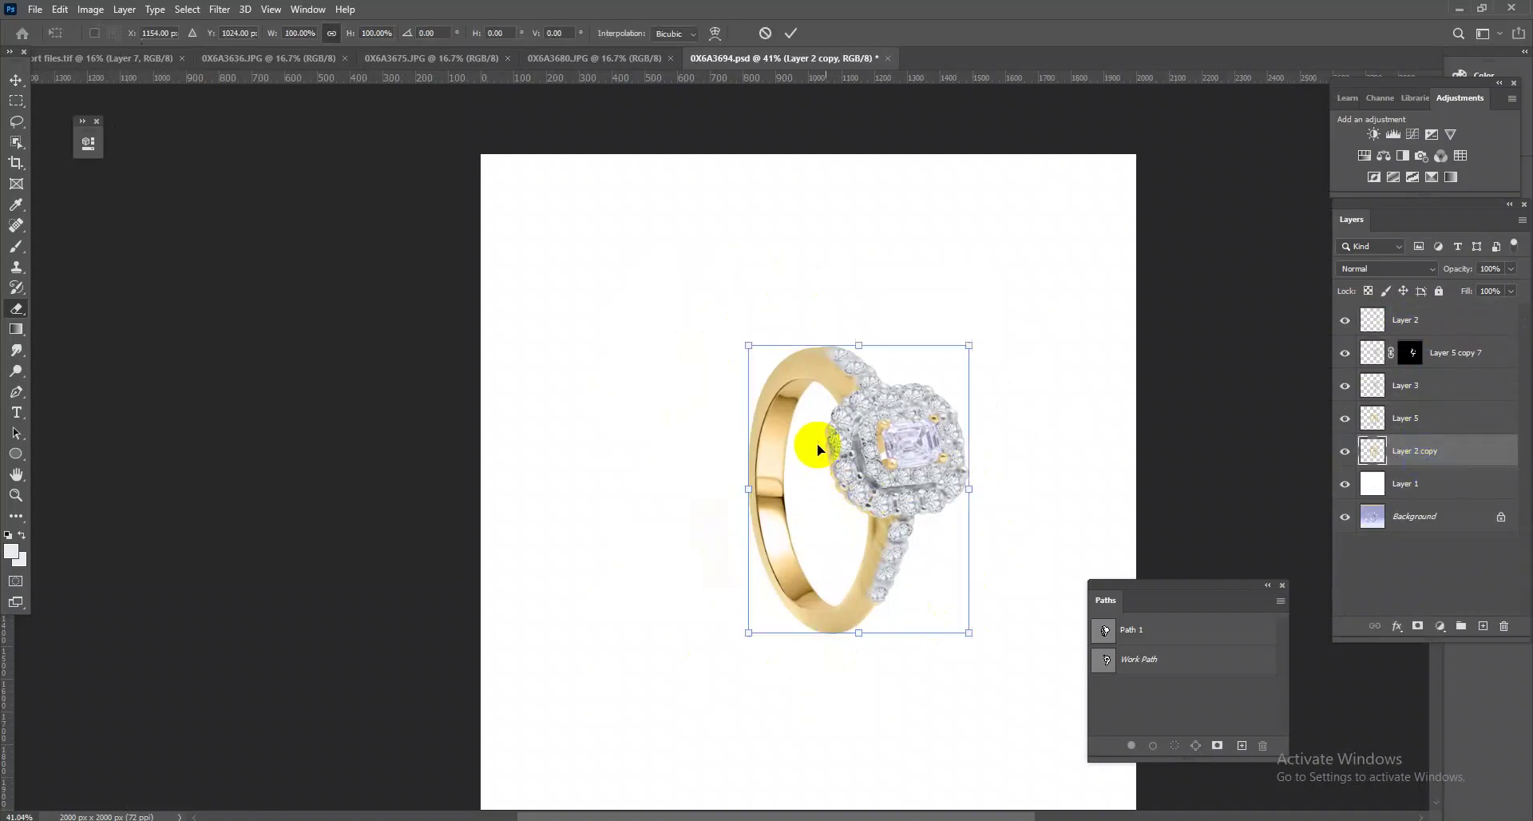
{"action": "right_click", "coordinate": [818, 446]}
{"action": "left_click", "coordinate": [878, 728]}
{"action": "mouse_move", "coordinate": [862, 591]}
{"action": "left_mouse_down"}
{"action": "mouse_move", "coordinate": [798, 369]}
{"action": "mouse_move", "coordinate": [799, 581]}
{"action": "mouse_move", "coordinate": [817, 594]}
{"action": "left_mouse_up"}
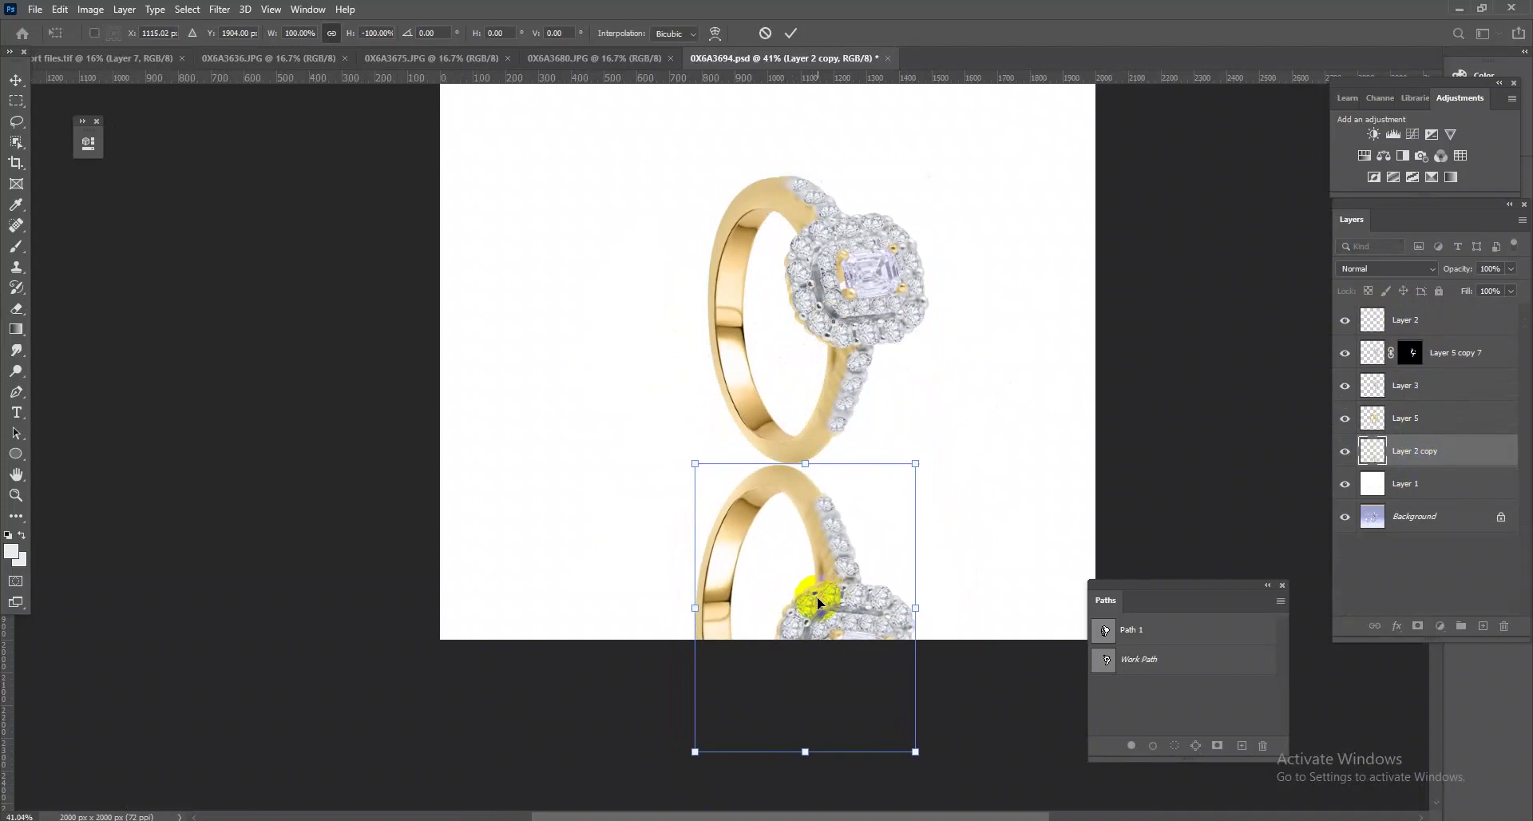
{"action": "key", "text": "Return"}
- Fade the reflection to 41% fill and mask out its lower part with the eraser
{"action": "key", "text": "e"}
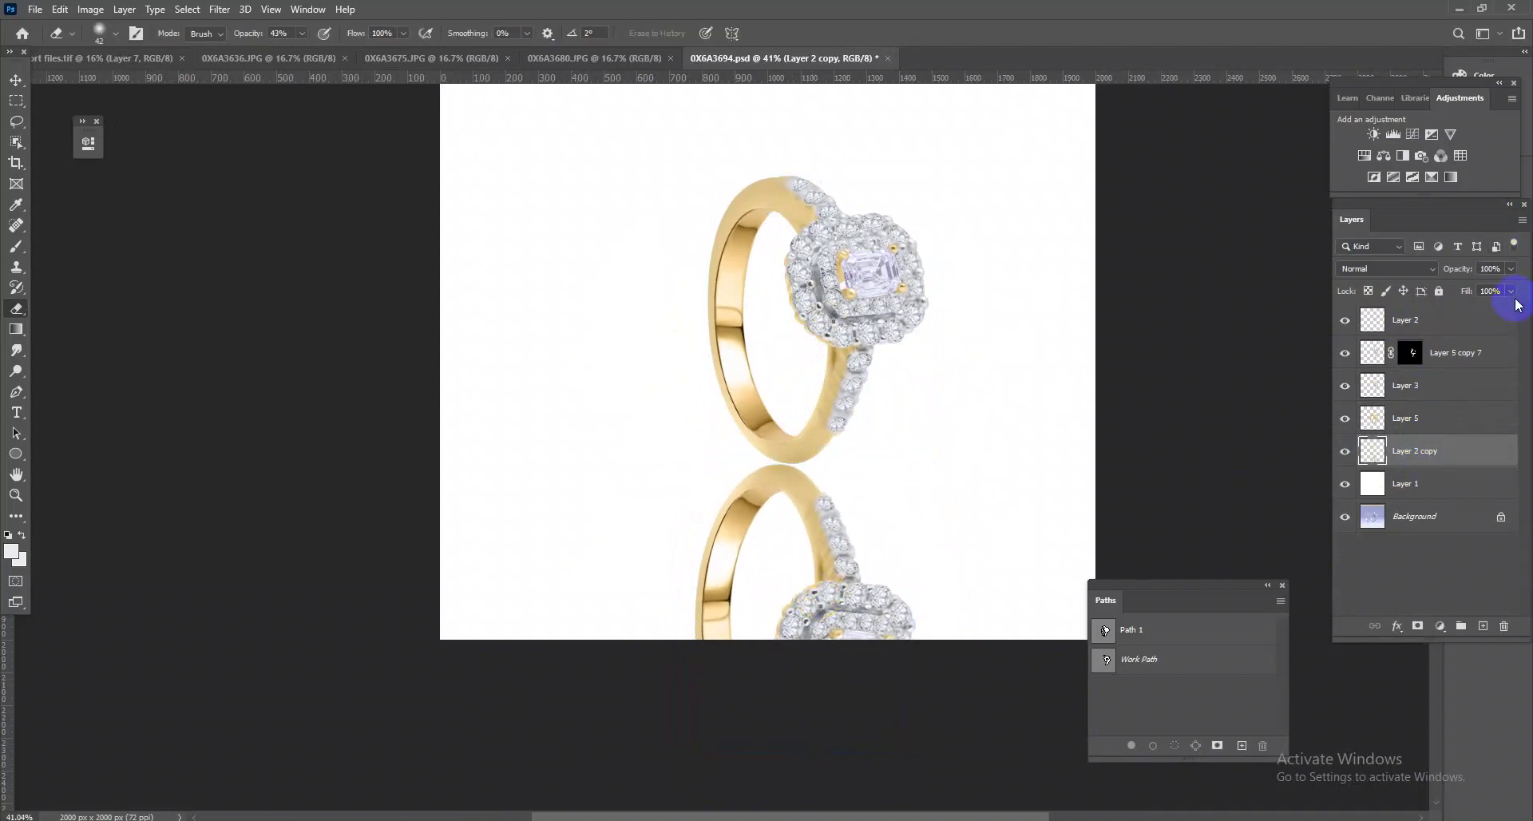
{"action": "left_click_drag", "start_coordinate": [1474, 308], "coordinate": [1468, 308]}
{"action": "left_click", "coordinate": [1418, 631]}
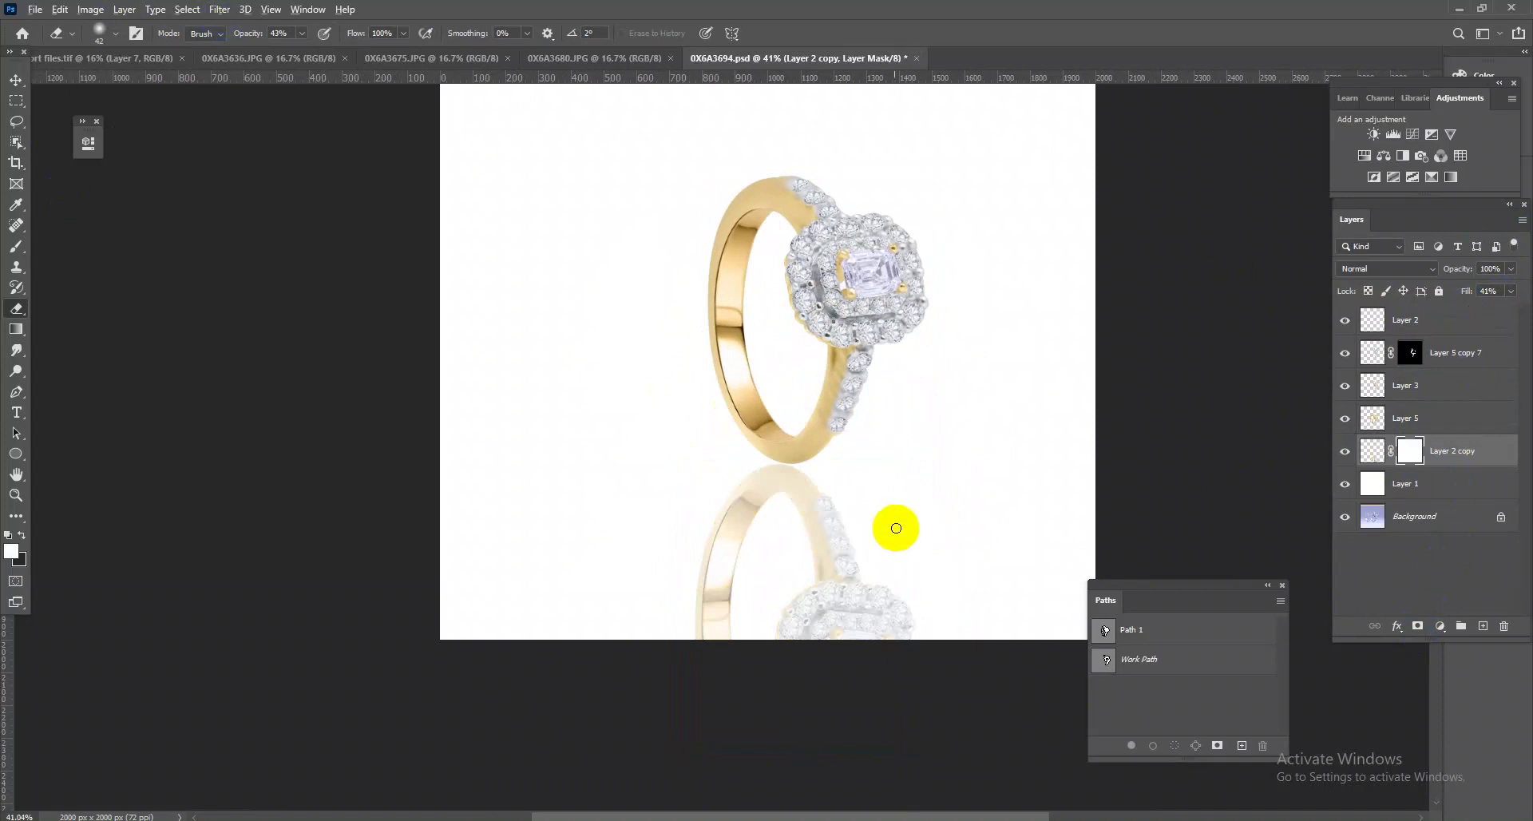
{"action": "left_click_drag", "start_coordinate": [958, 615], "coordinate": [862, 591]}
{"action": "mouse_move", "coordinate": [649, 591]}
{"action": "left_mouse_down"}
{"action": "mouse_move", "coordinate": [1051, 589]}
{"action": "mouse_move", "coordinate": [1062, 609]}
{"action": "left_mouse_up"}
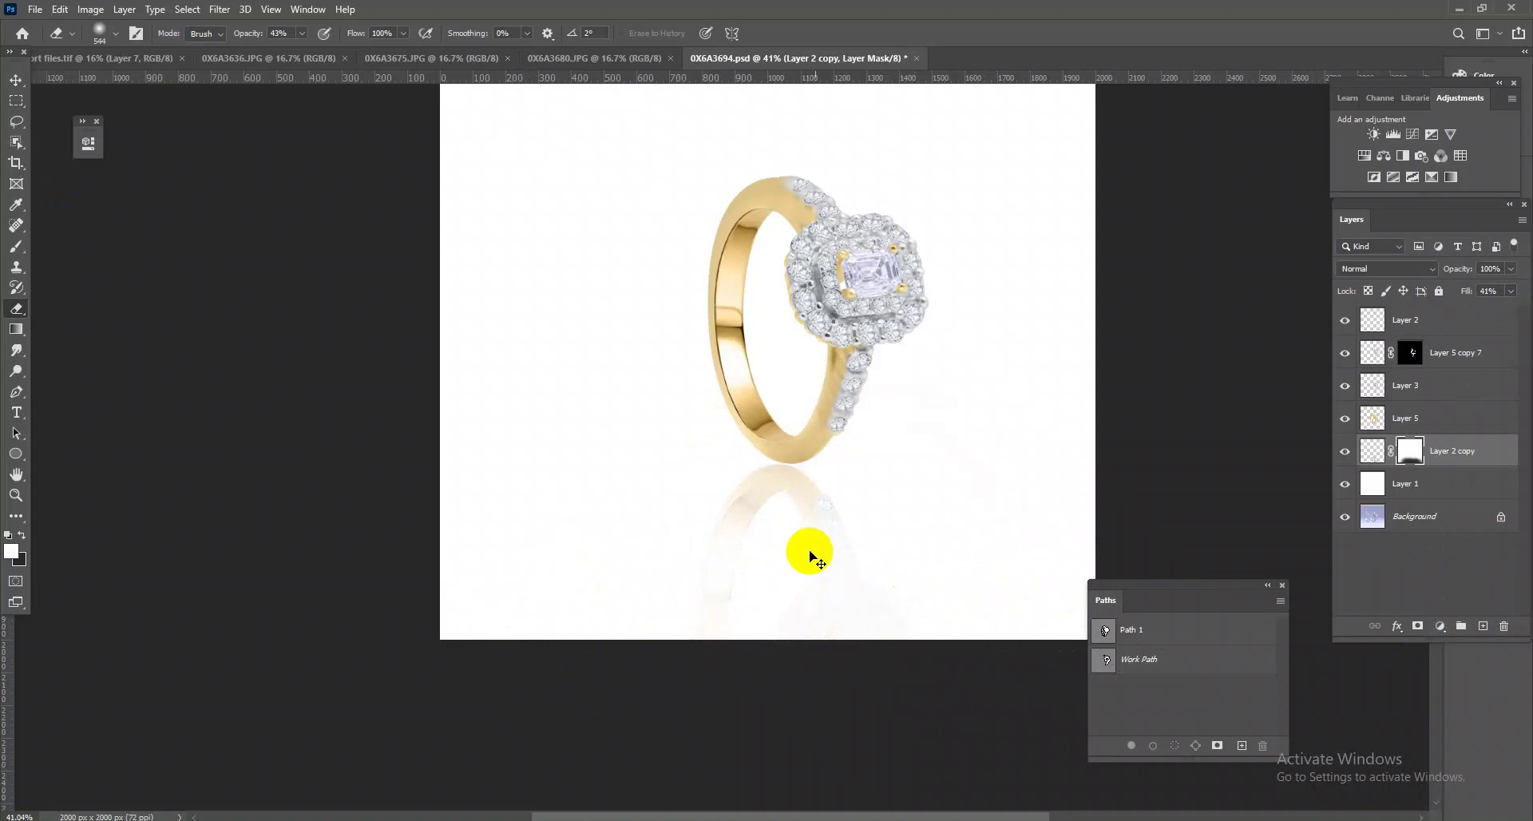
{"action": "key", "text": "ctrl+t"}
{"action": "key", "text": "Escape"}
- Zoom in and toggle layer visibility to compare the reflection edit against the original photo
{"action": "mouse_move", "coordinate": [834, 506]}
{"action": "left_mouse_down"}
{"action": "mouse_move", "coordinate": [855, 370]}
{"action": "mouse_move", "coordinate": [749, 413]}
{"action": "mouse_move", "coordinate": [942, 545]}
{"action": "mouse_move", "coordinate": [1345, 540]}
{"action": "left_mouse_up"}
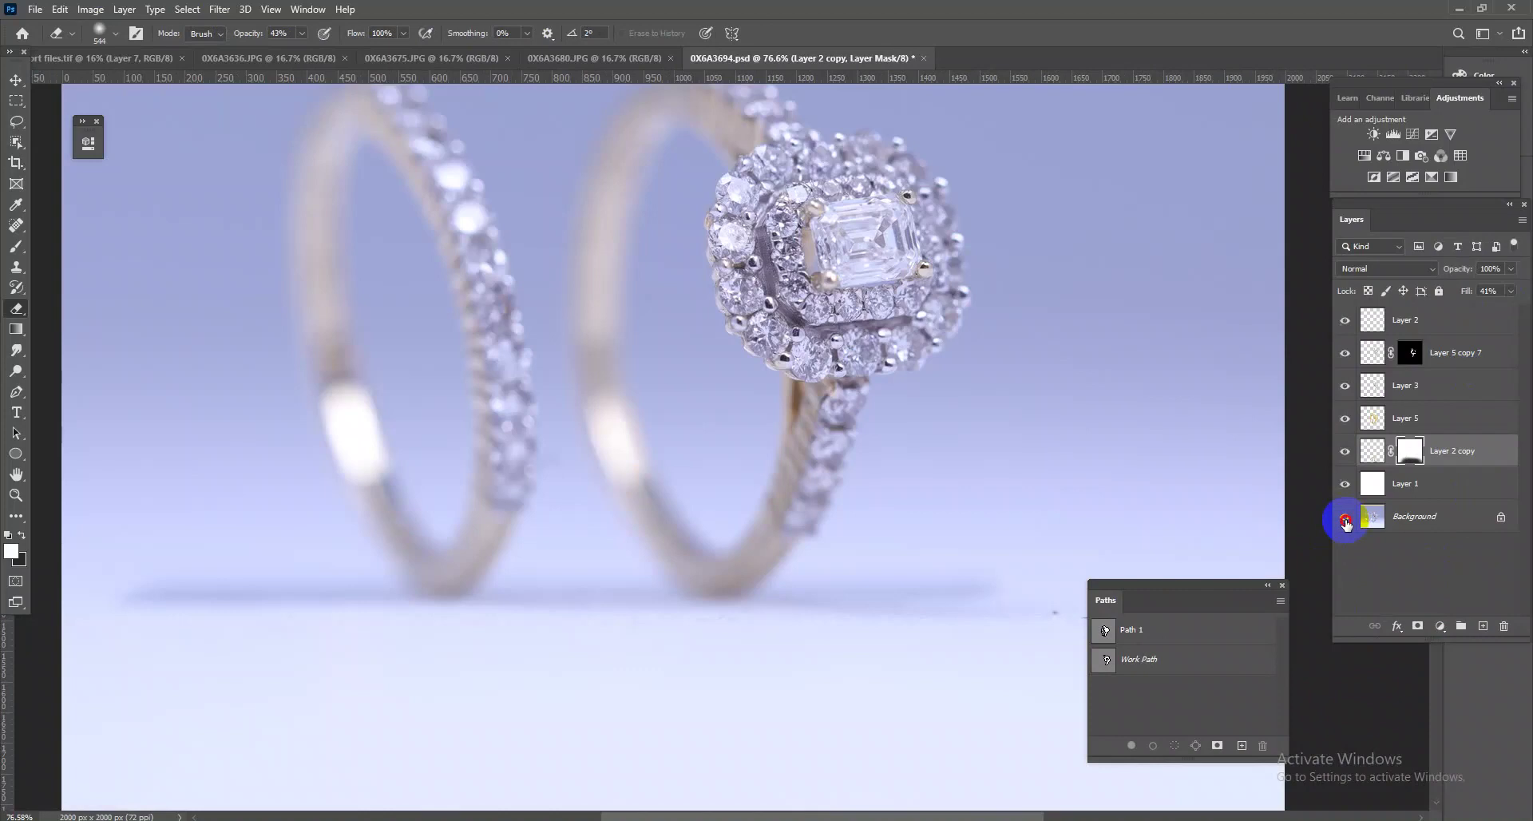
{"action": "left_click", "coordinate": [1345, 517], "text": "alt"}
{"action": "left_click", "coordinate": [1345, 517], "text": "alt"}
{"action": "left_click", "coordinate": [1346, 517], "text": "alt"}
{"action": "mouse_move", "coordinate": [851, 547]}
{"action": "left_mouse_down"}
{"action": "mouse_move", "coordinate": [630, 434]}
{"action": "mouse_move", "coordinate": [824, 511]}
{"action": "left_mouse_up"}
{"action": "left_click_drag", "start_coordinate": [760, 588], "coordinate": [869, 583]}
{"action": "left_click", "coordinate": [1346, 517], "text": "alt"}
{"action": "left_click", "coordinate": [1346, 517], "text": "alt"}
{"action": "left_click", "coordinate": [1346, 518], "text": "alt"}
{"action": "left_click", "coordinate": [1346, 517], "text": "alt"}
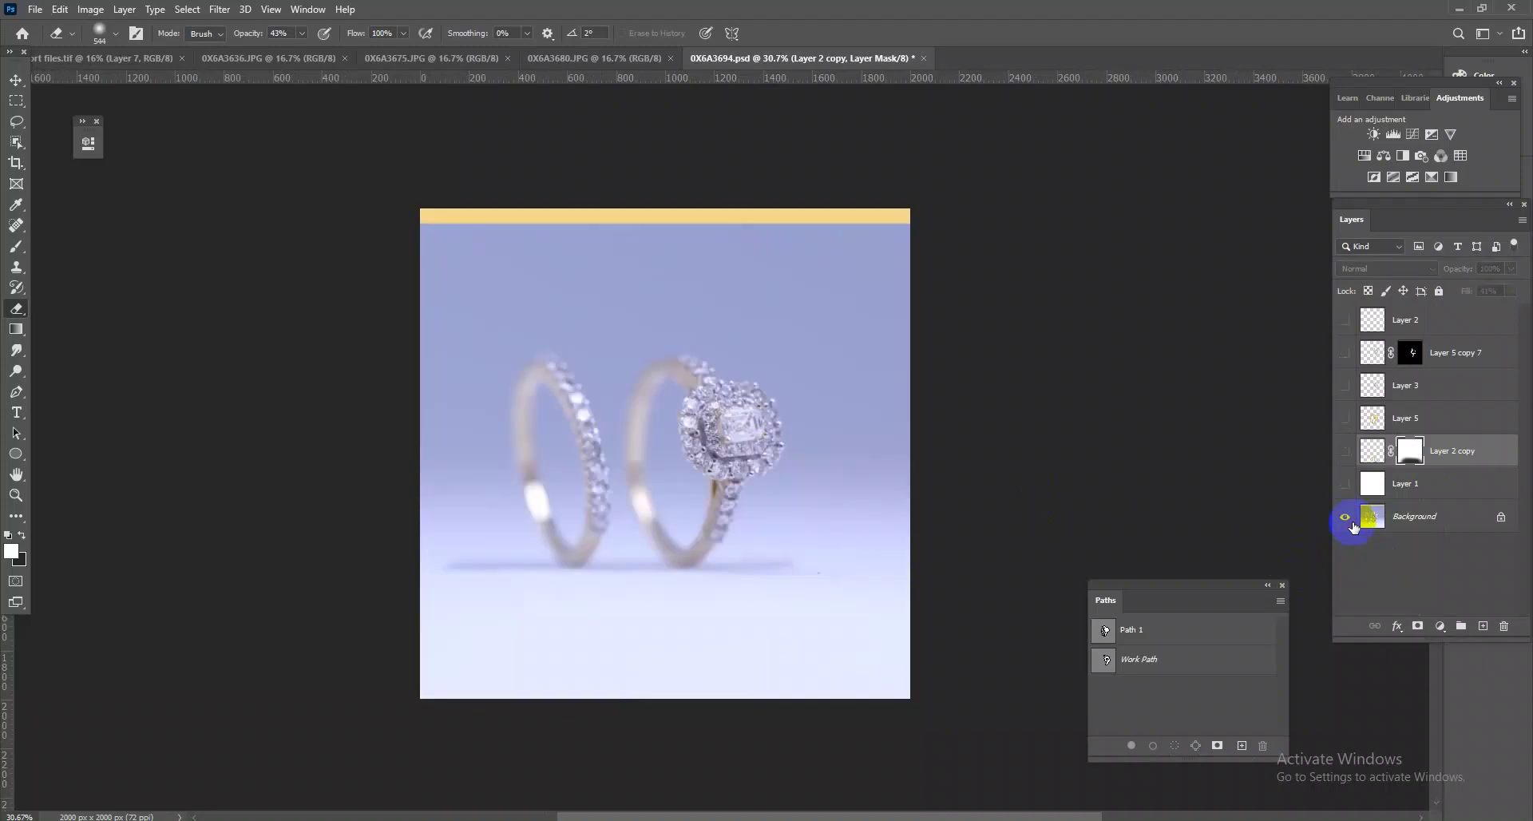
{"action": "left_click", "coordinate": [1346, 518], "text": "alt"}
{"action": "mouse_move", "coordinate": [839, 626]}
{"action": "left_mouse_down"}
{"action": "mouse_move", "coordinate": [790, 530]}
{"action": "mouse_move", "coordinate": [804, 582]}
{"action": "mouse_move", "coordinate": [800, 548]}
{"action": "mouse_move", "coordinate": [857, 550]}
{"action": "left_mouse_up"}
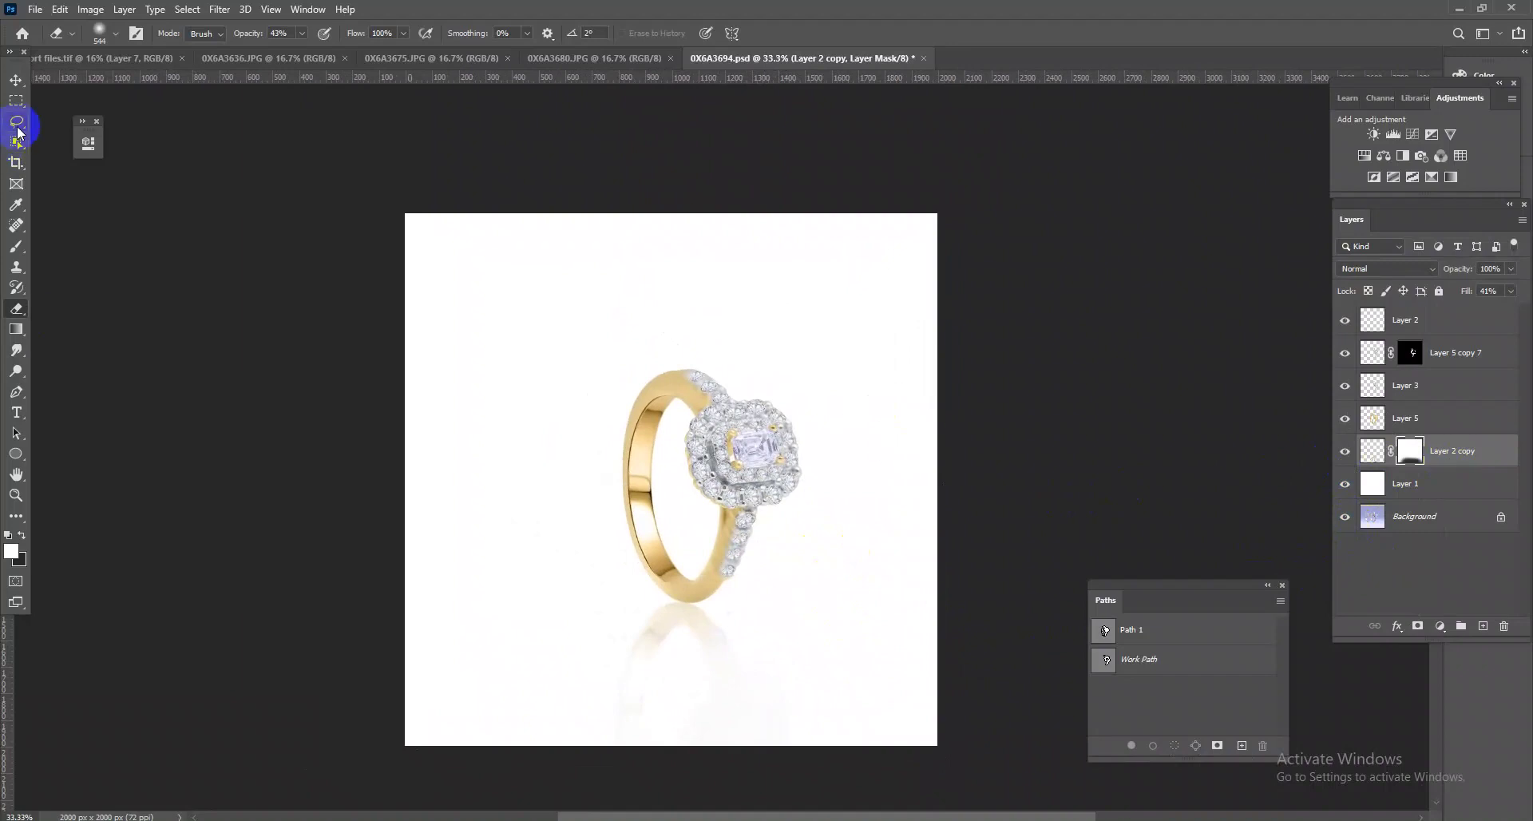
- Crop the canvas, trimming the top edge and shifting the image slightly right
{"action": "left_click", "coordinate": [22, 169]}
{"action": "left_click_drag", "start_coordinate": [684, 212], "coordinate": [685, 244]}
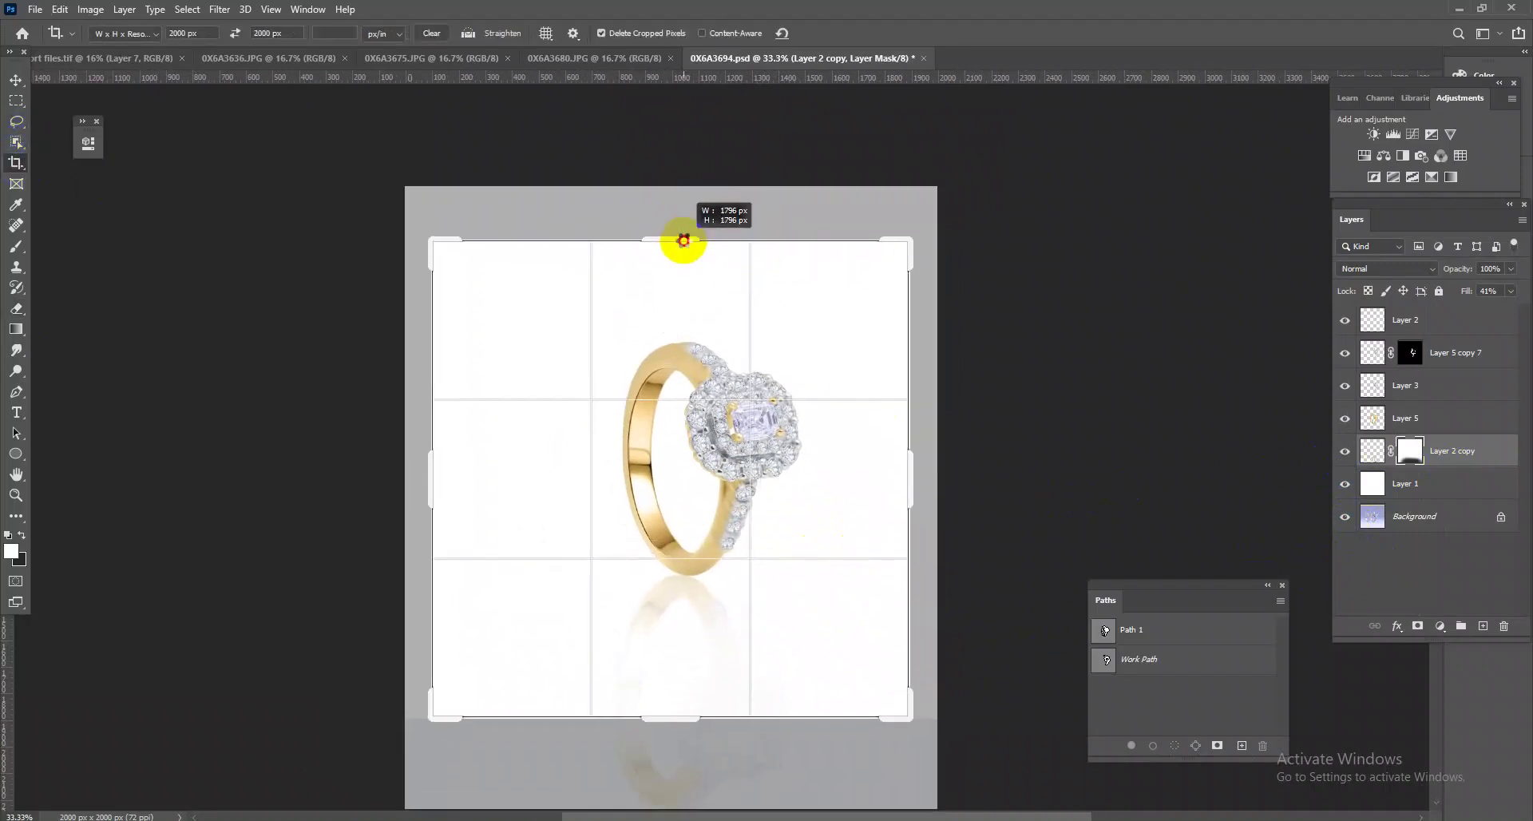
{"action": "left_click_drag", "start_coordinate": [675, 703], "coordinate": [713, 664]}
{"action": "key", "text": "Return"}
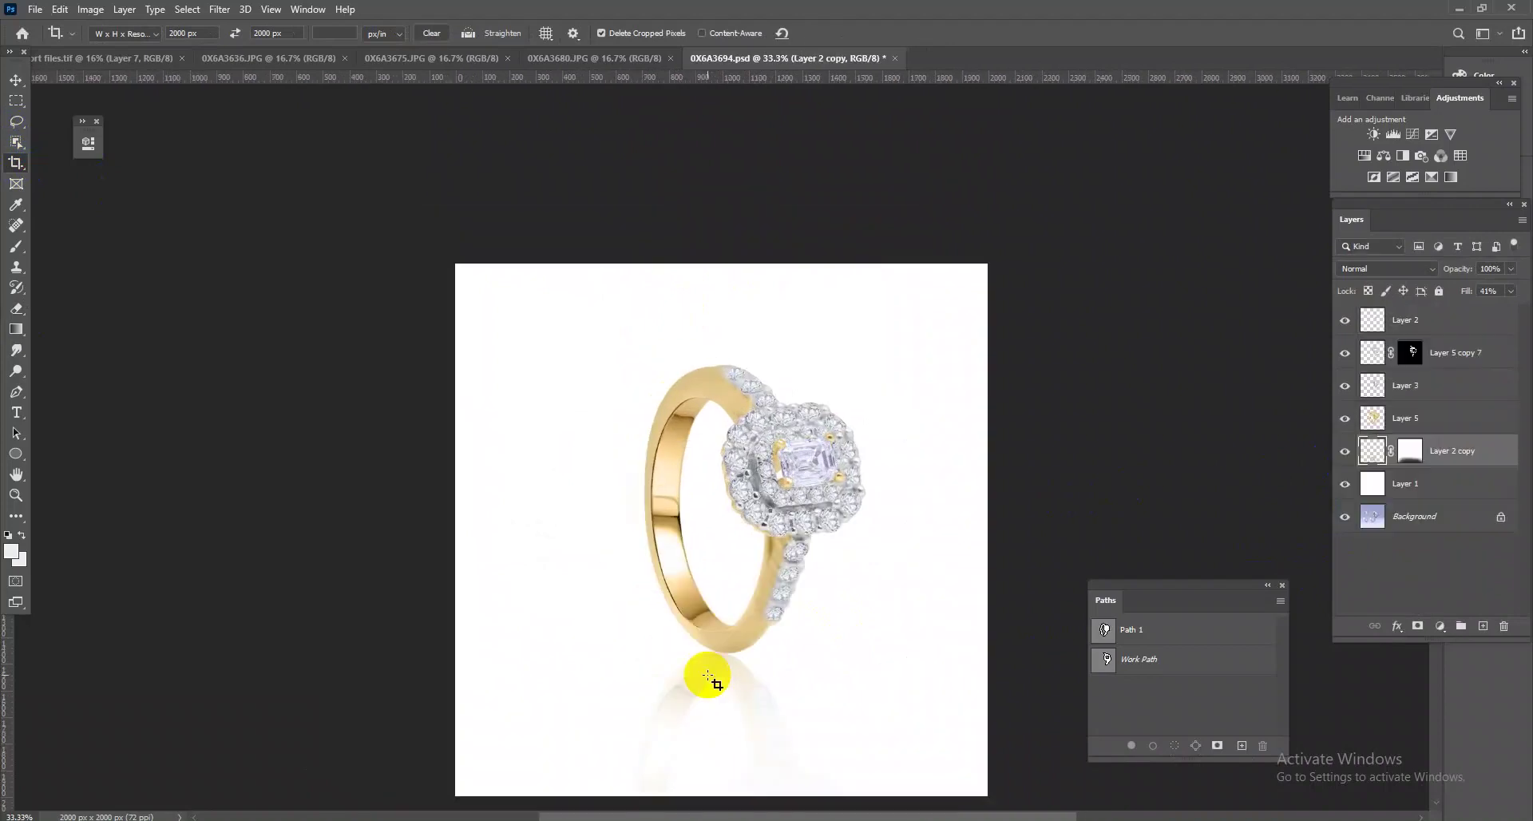
{"action": "left_click", "coordinate": [817, 514]}
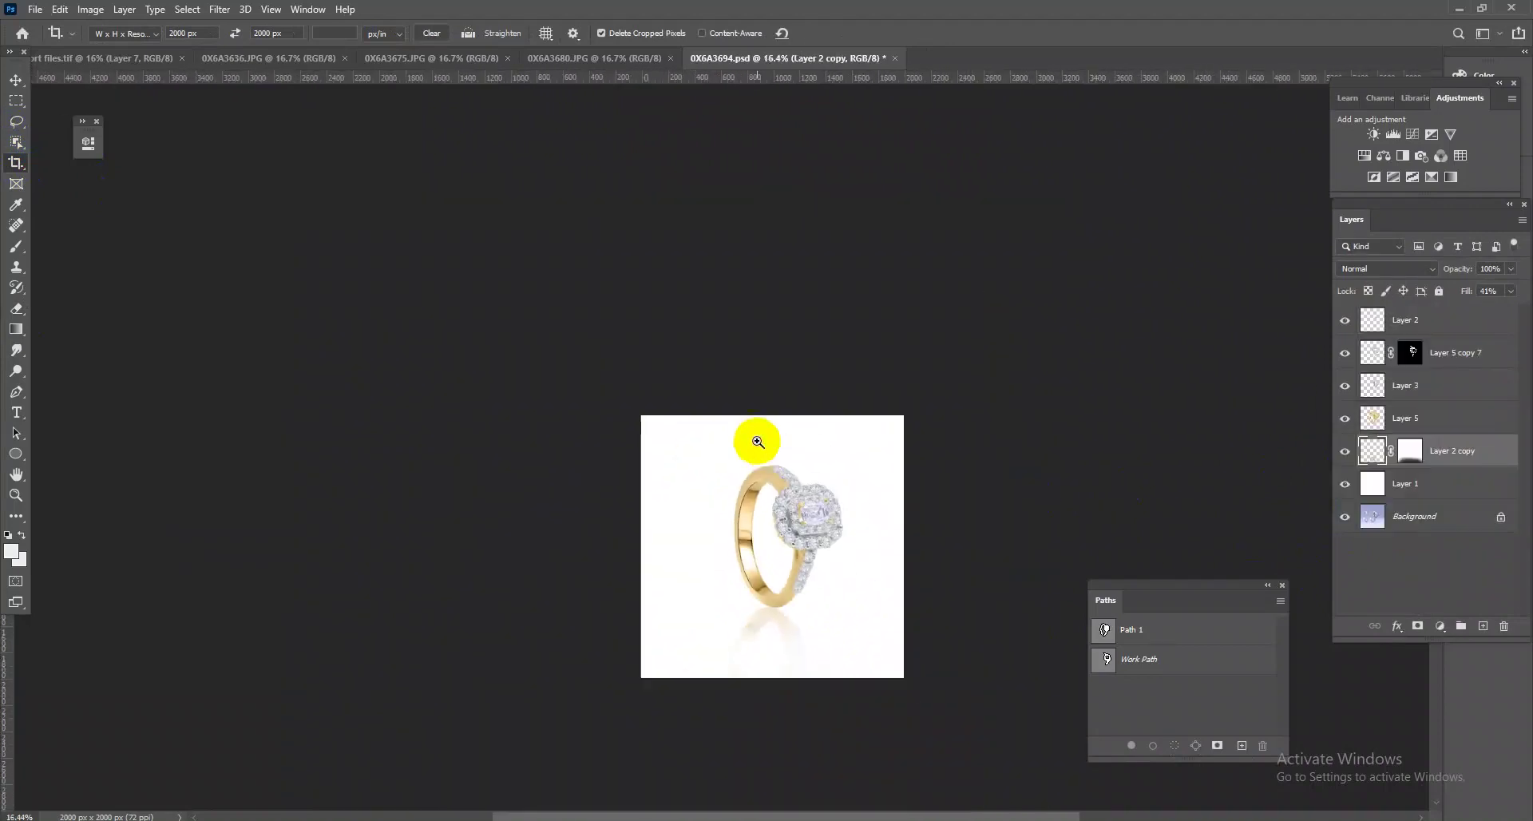
- Group the edited layers from Layer 2 down to Layer 1 into Group 1
{"action": "left_click", "coordinate": [1418, 327]}
{"action": "left_click", "coordinate": [1421, 486], "text": "shift"}
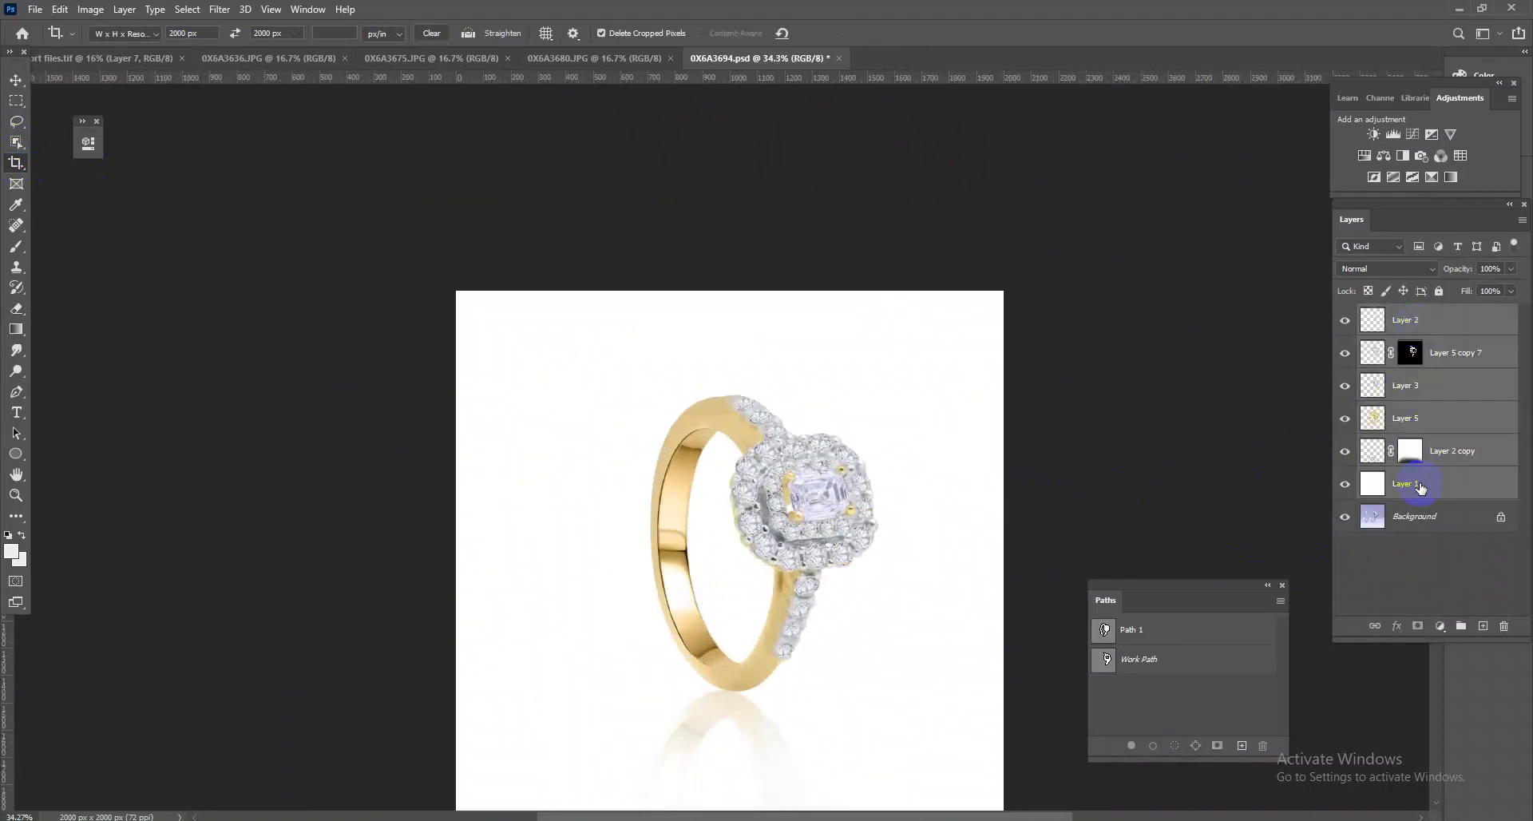
{"action": "key", "text": "ctrl+g"}
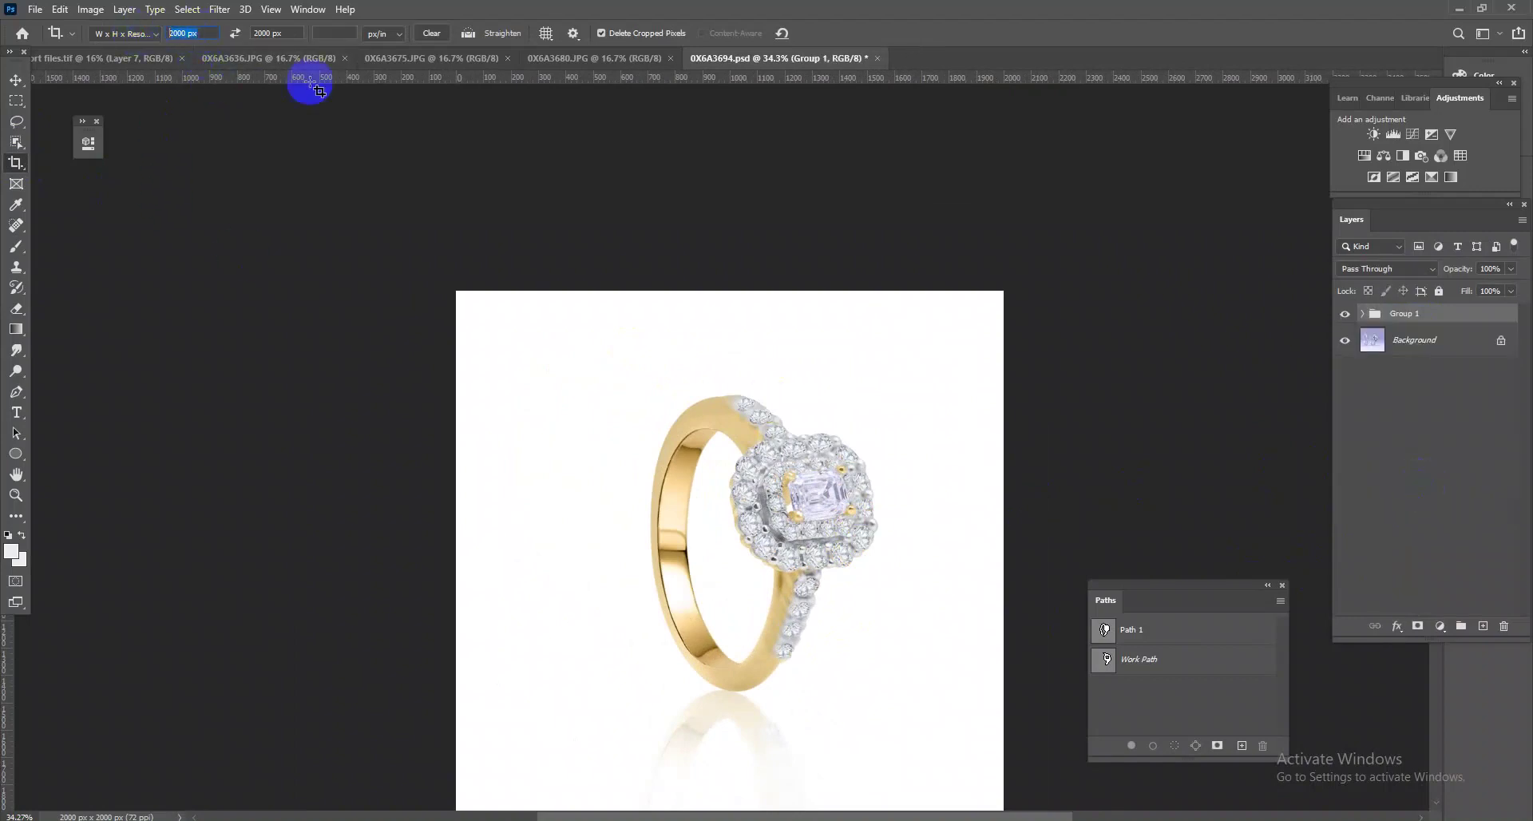
- Widen the canvas to 3889 px and move Group 1 to the right half
{"action": "key", "text": "BackSpace"}
{"action": "key", "text": "BackSpace"}
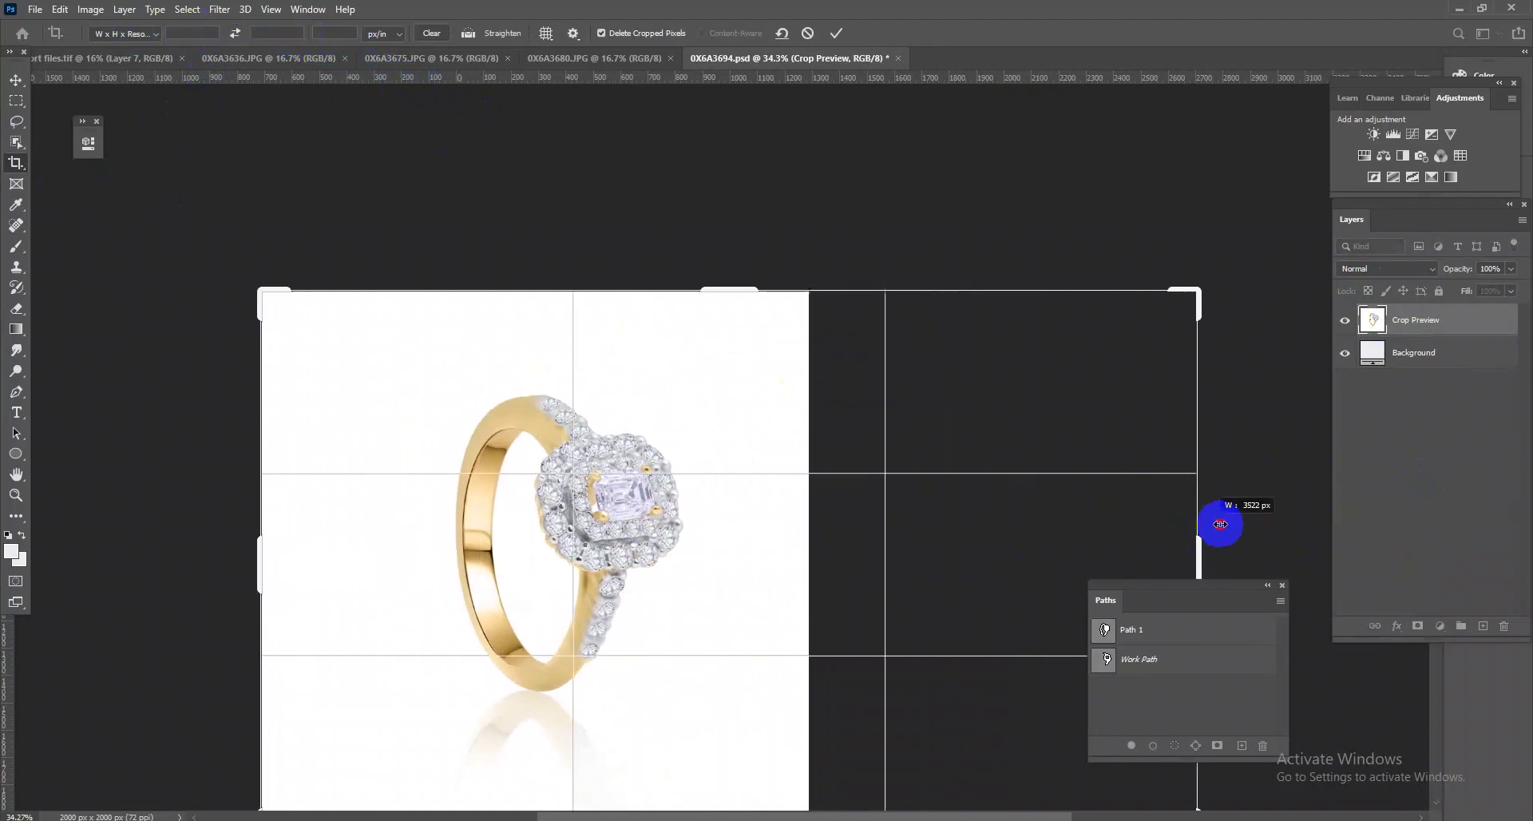
{"action": "left_click_drag", "start_coordinate": [1011, 563], "coordinate": [1223, 523]}
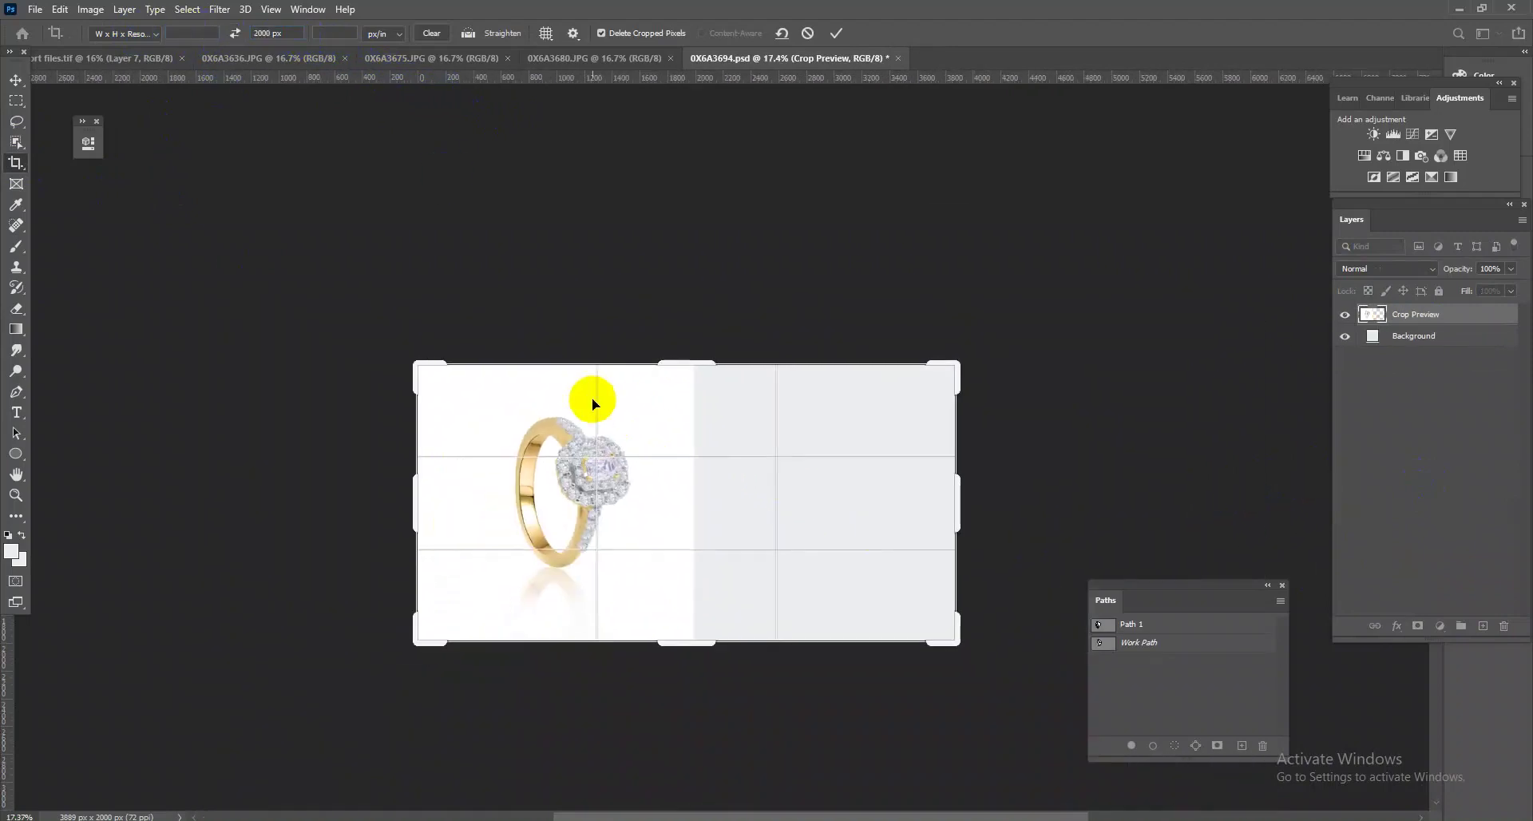
{"action": "key", "text": "Return"}
{"action": "key", "text": "ctrl+t"}
{"action": "mouse_move", "coordinate": [650, 479]}
{"action": "left_mouse_down"}
{"action": "mouse_move", "coordinate": [866, 533]}
{"action": "mouse_move", "coordinate": [937, 533]}
{"action": "left_mouse_up"}
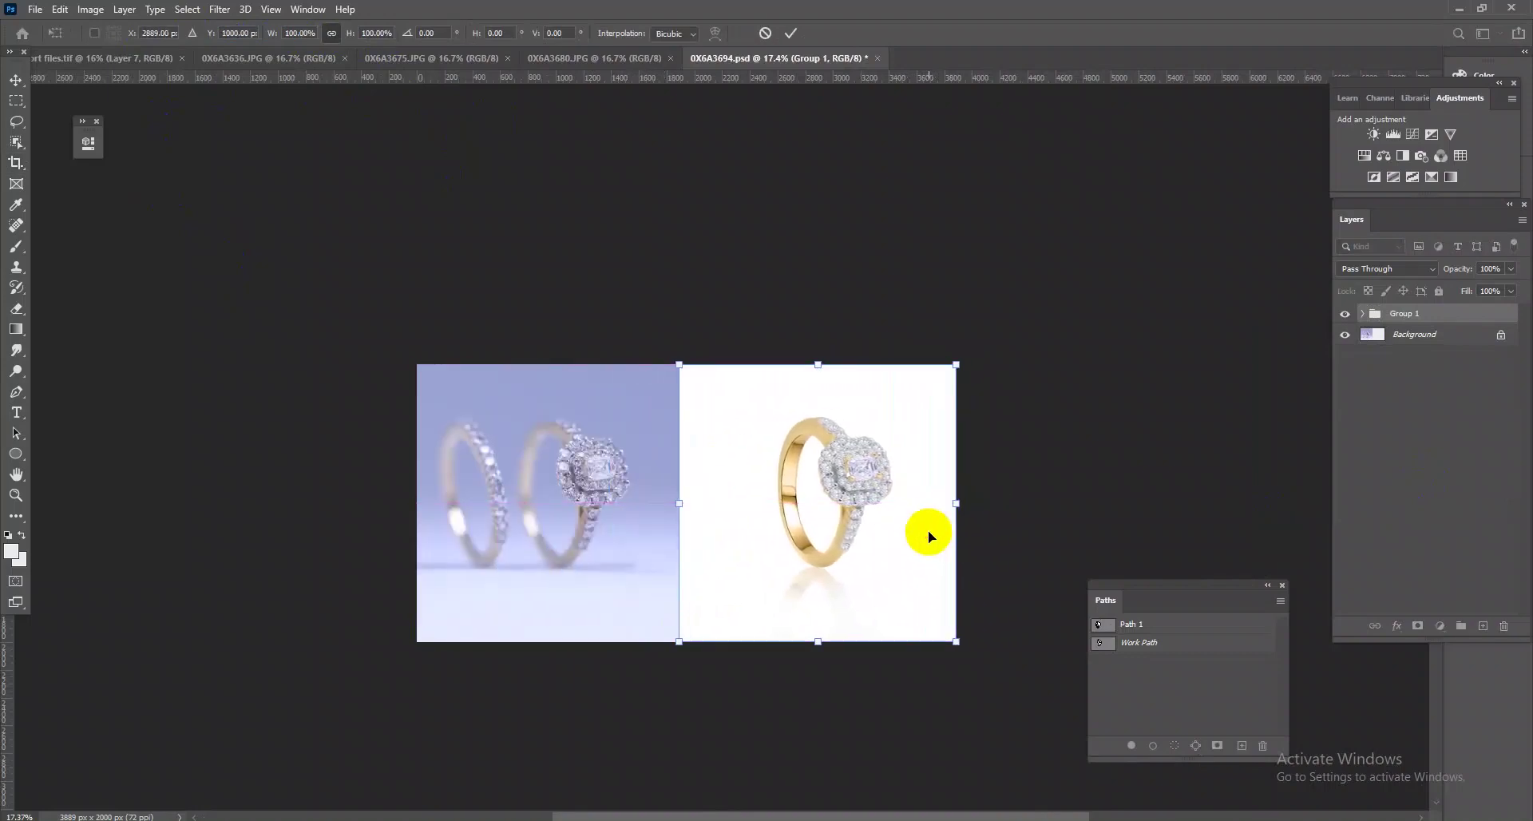
{"action": "key", "text": "Return"}
{"action": "key", "text": "c"}
{"action": "scroll", "coordinate": [870, 462], "scroll_direction": "up", "scroll_amount": 2}
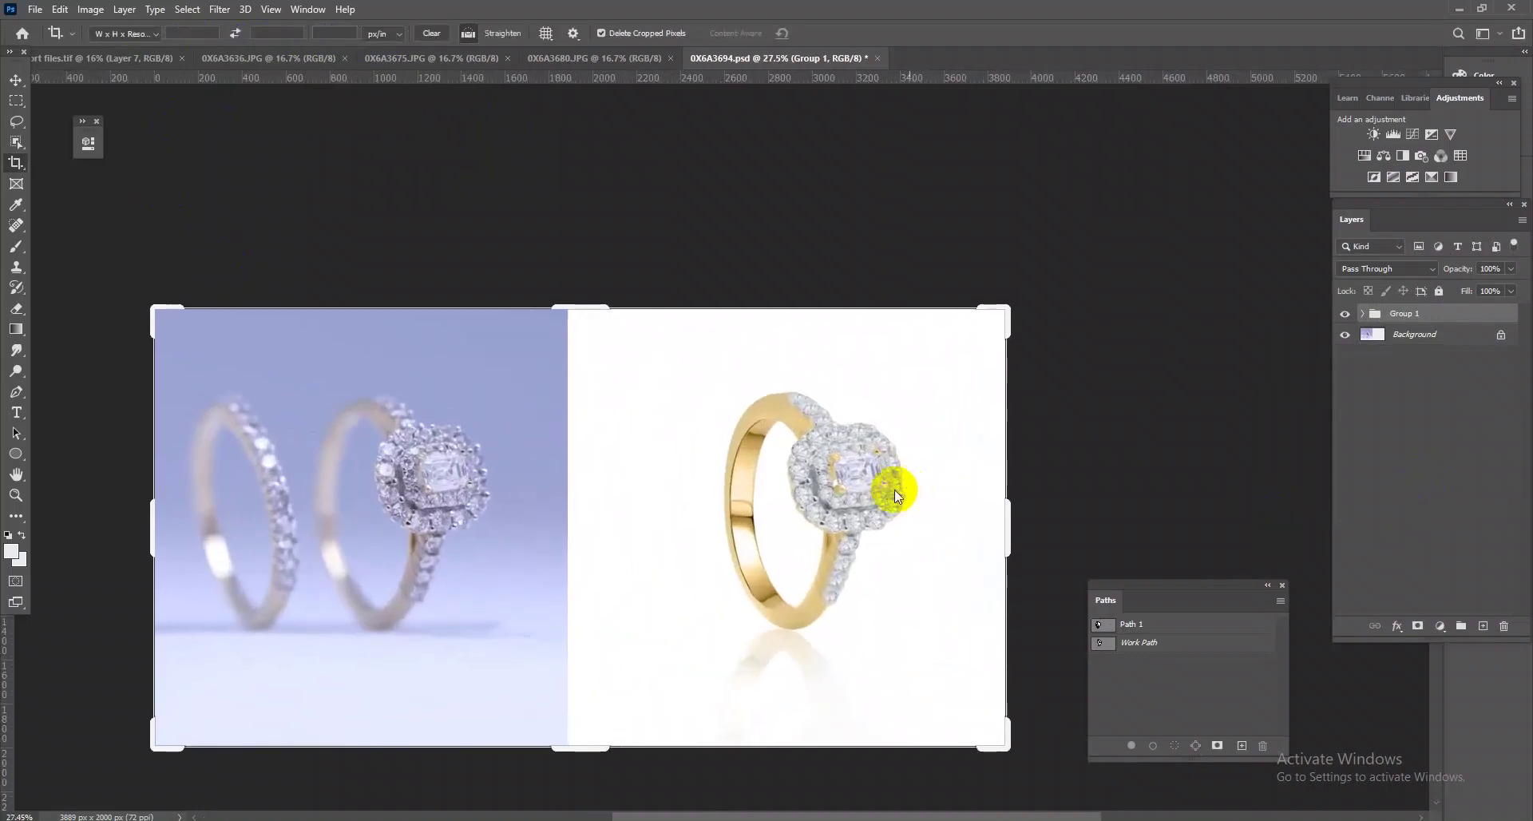
{"action": "key", "text": "ctrl+shift+s"}
- Save 0X6A3694 as a JPEG on the Desktop at Quality 12 (Maximum)
{"action": "left_click", "coordinate": [807, 593]}
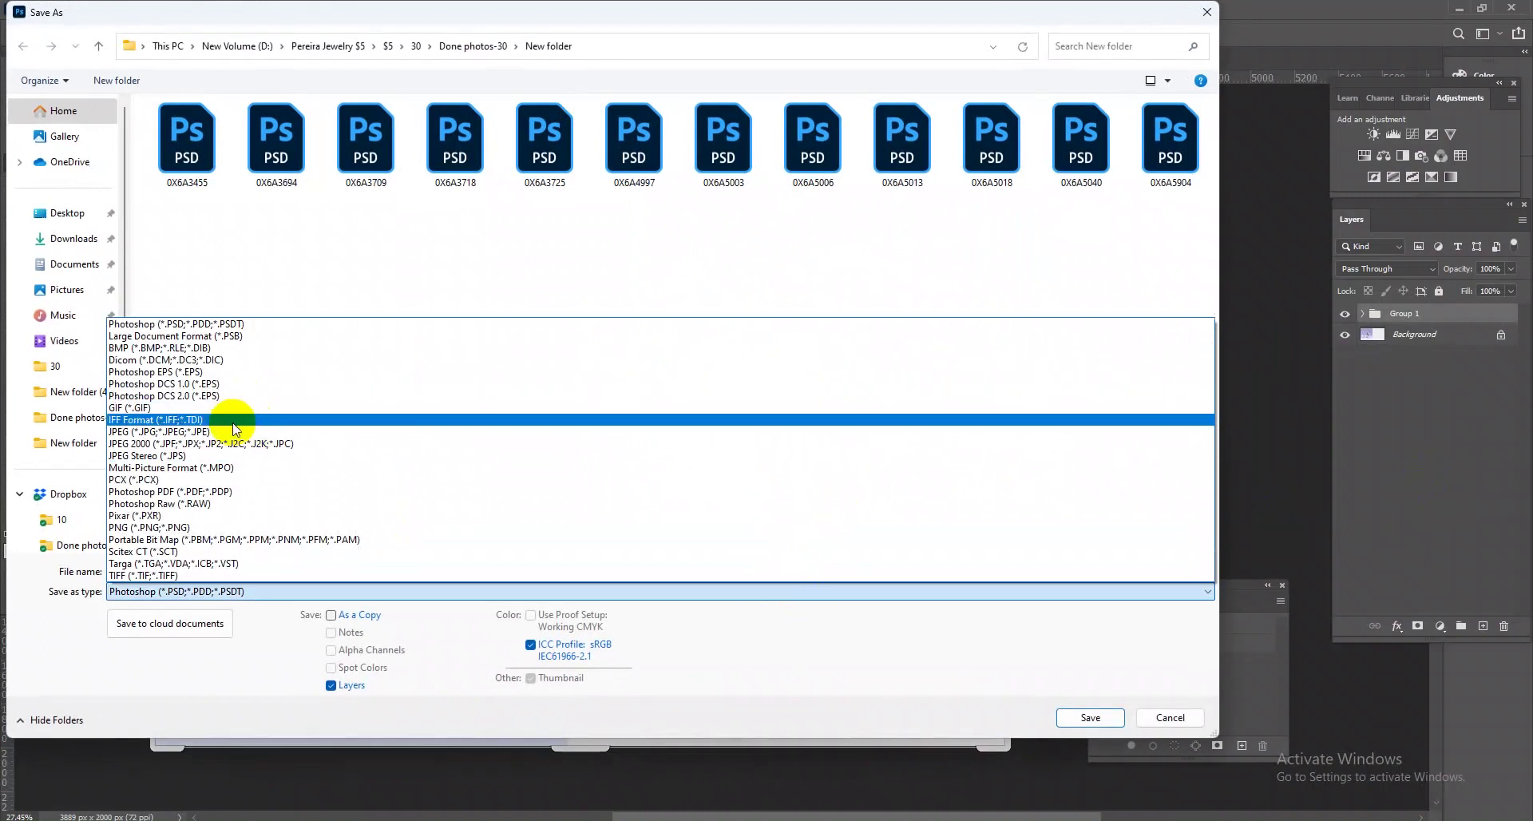
{"action": "left_click", "coordinate": [236, 431]}
{"action": "left_click", "coordinate": [65, 212]}
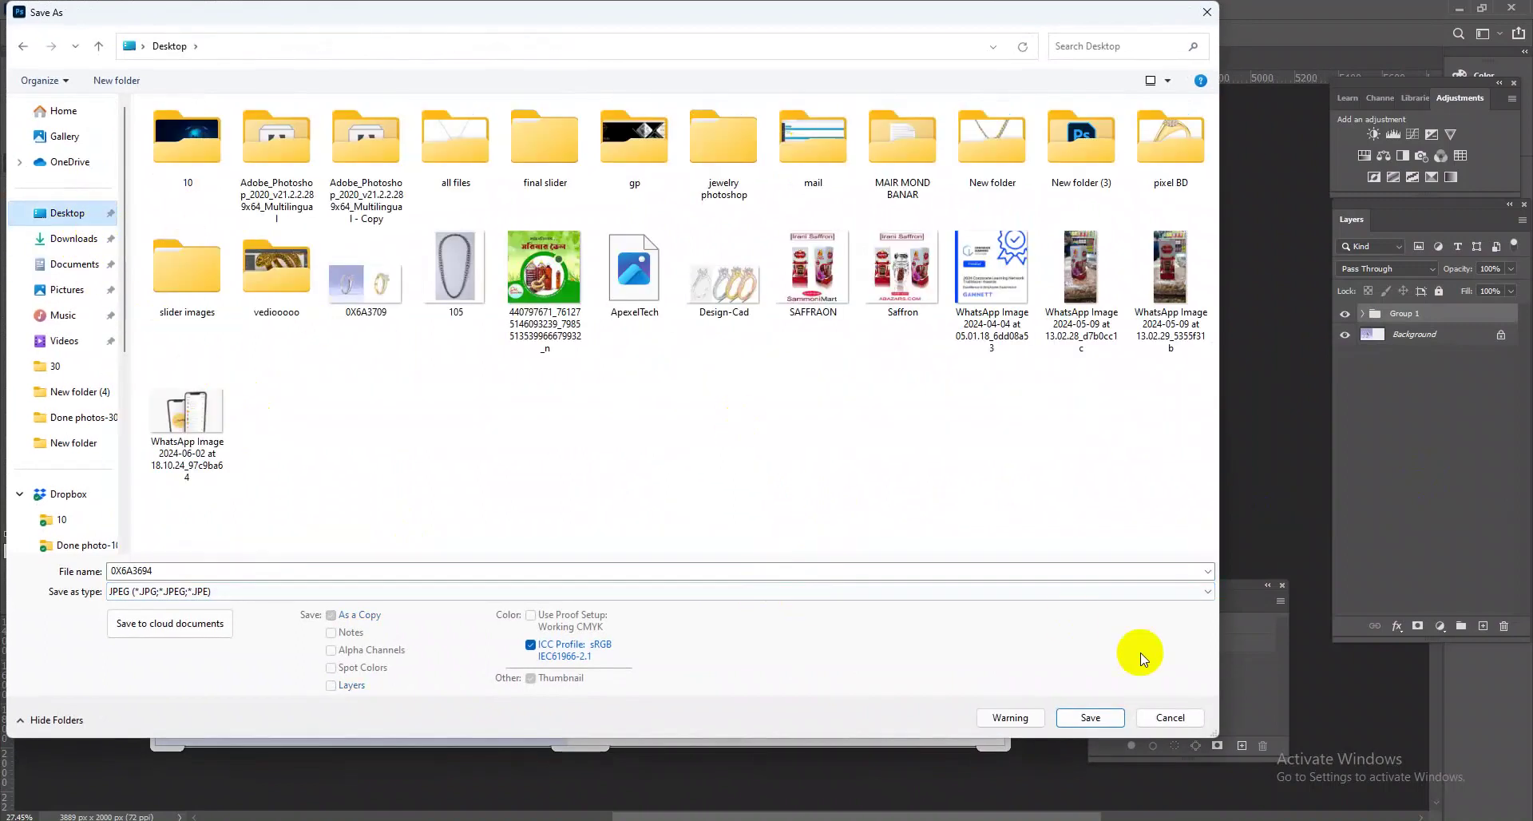
{"action": "left_click", "coordinate": [1110, 717]}
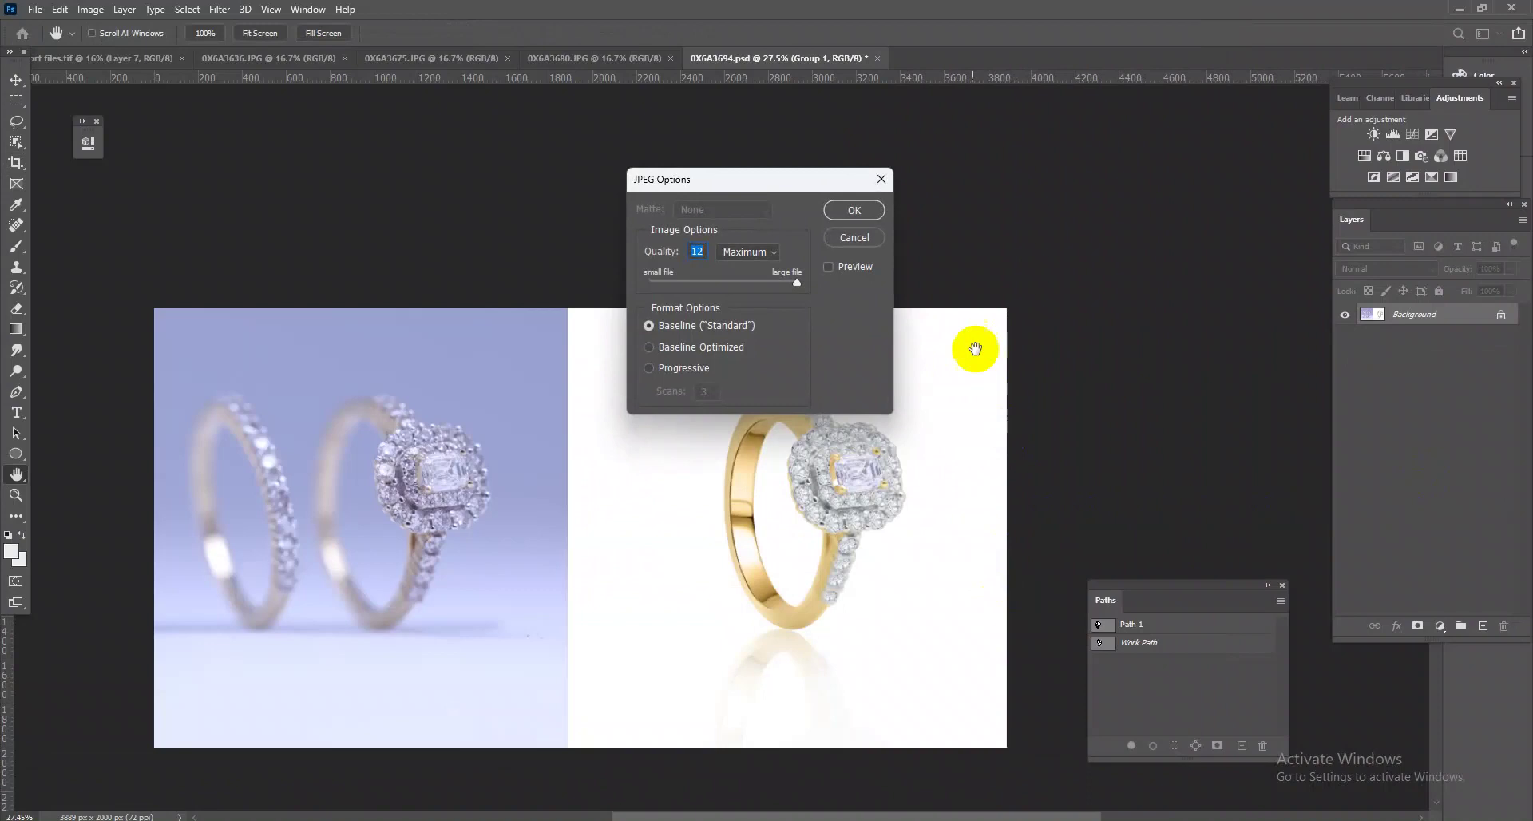
{"action": "left_click", "coordinate": [860, 207]}
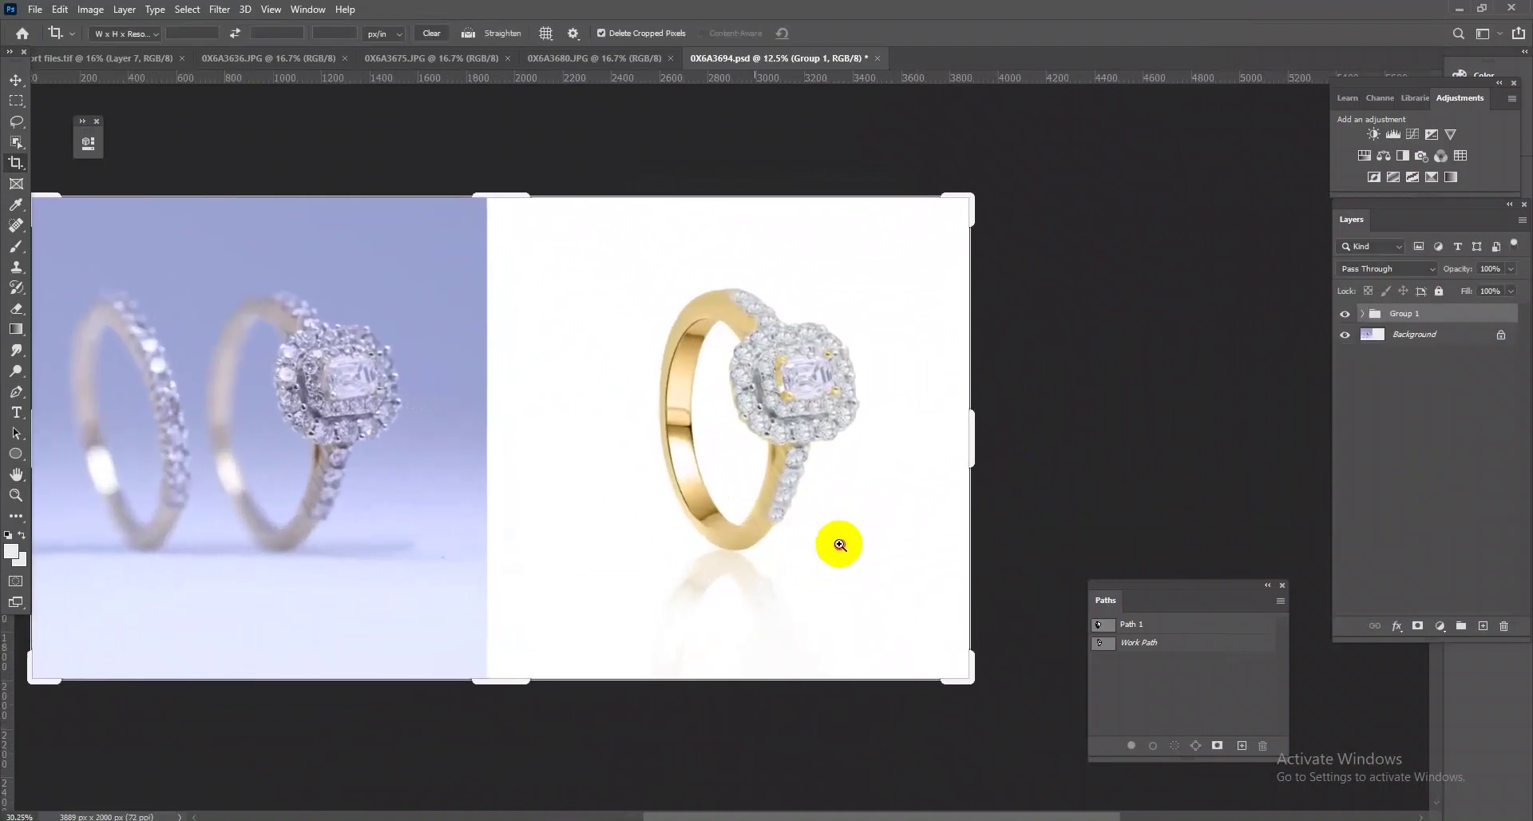